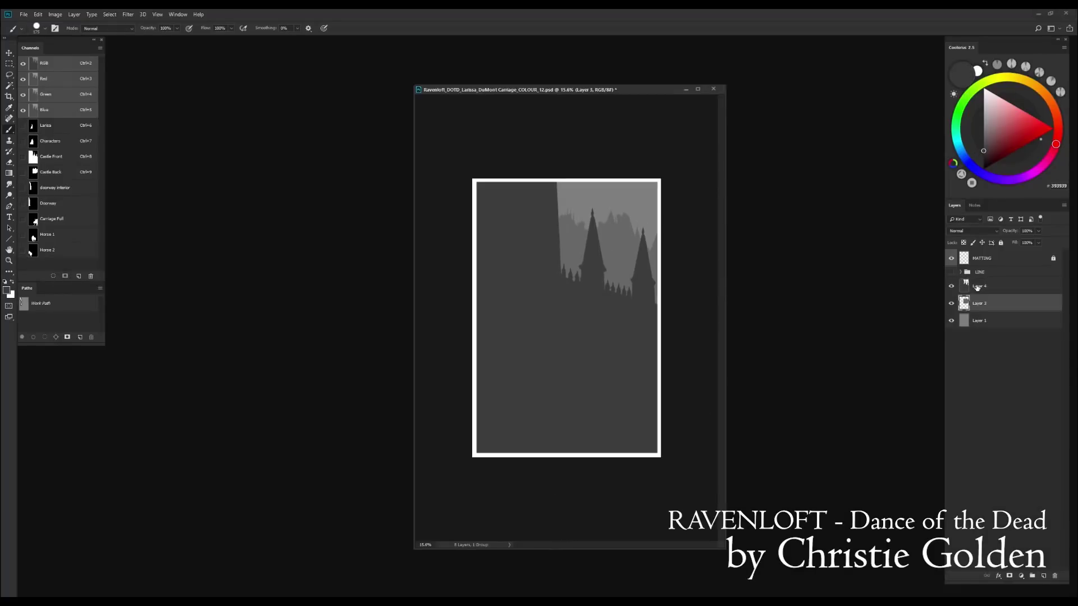
Add a layer for the arch and adjust the carriage shape's lightness with Hue/Saturation
click(1044, 575)
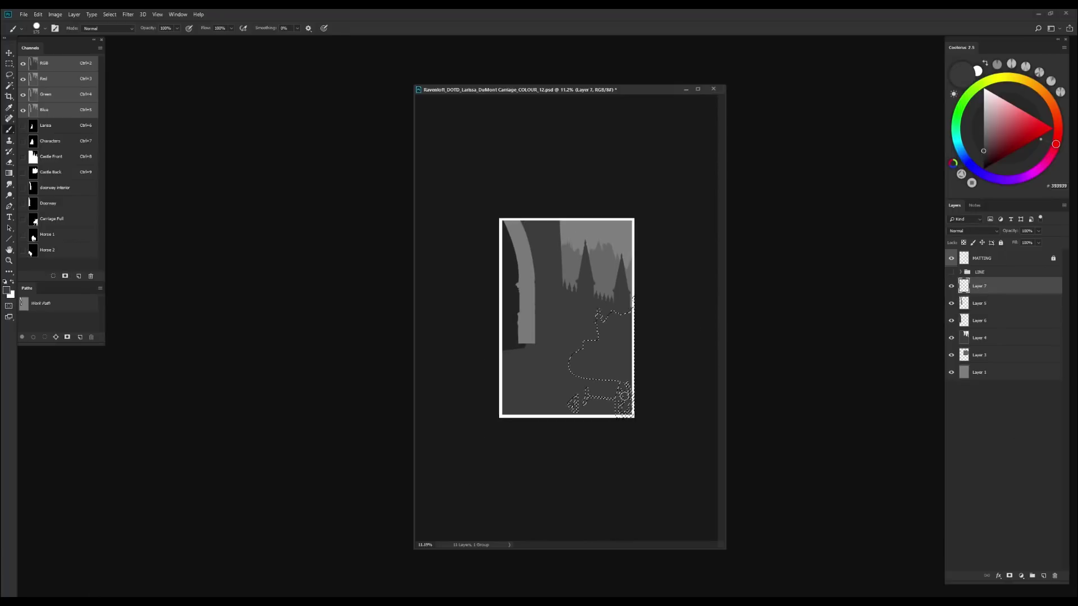
key(ctrl+u)
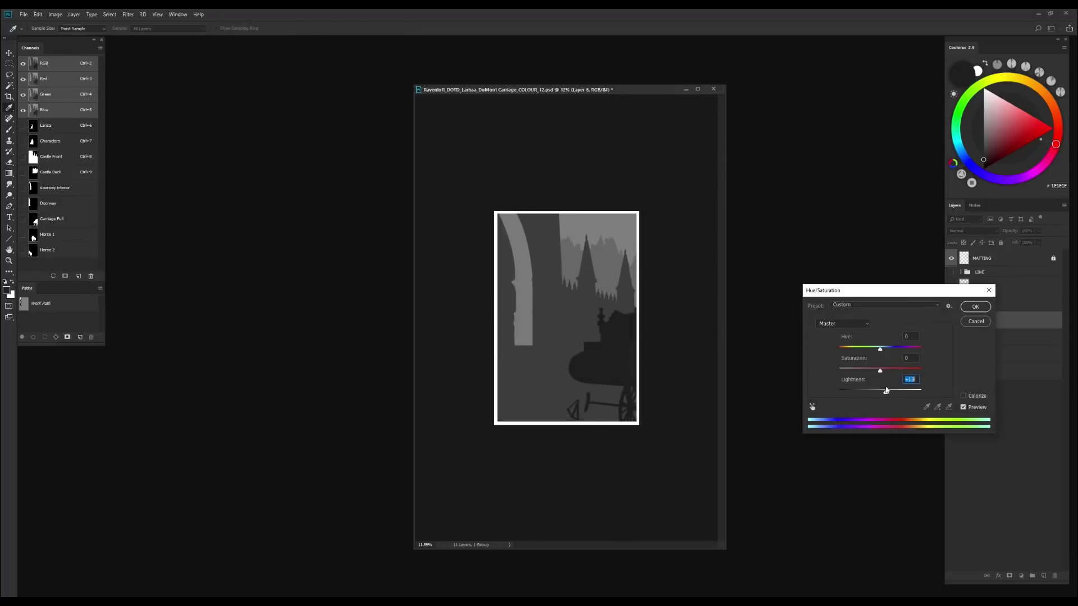
key(Return)
On new layers, fill the two horse shapes from the Horse 2 channel with dark grey
key(ctrl+shift+n)
ctrl+click(33, 250)
key(ctrl+BackSpace)
key(alt+BackSpace)
key(ctrl+d)
key(ctrl+shift+n)
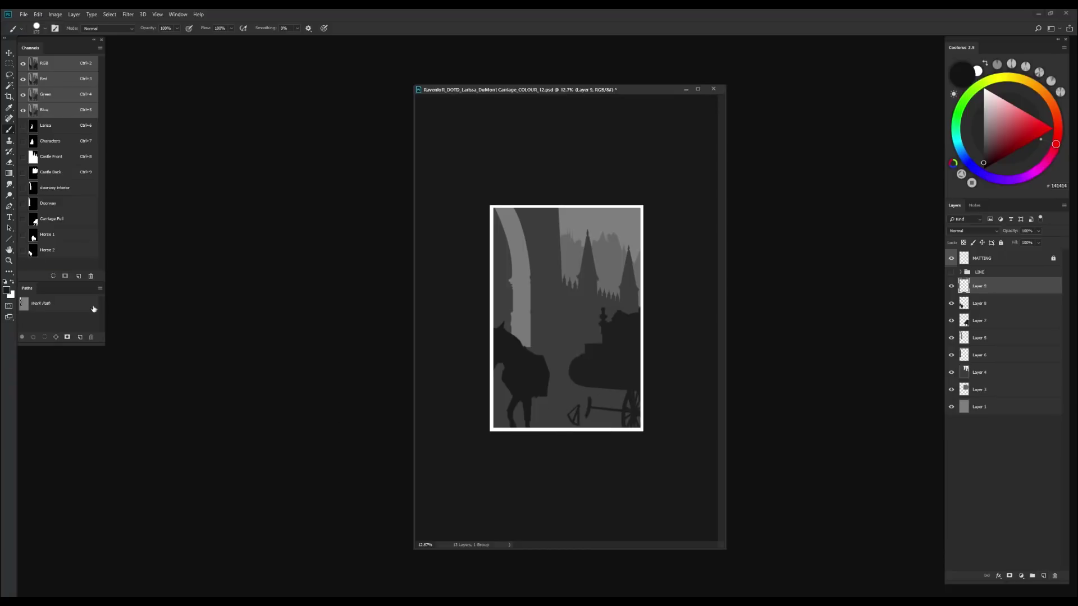
key(alt+BackSpace)
key(ctrl+d)
scroll(566, 319, down, 1)
Fill the cloaked figure shape dark grey on a new layer below Layer 8
key(ctrl+shift+n)
key(ctrl+bracketleft)
key(ctrl+bracketleft)
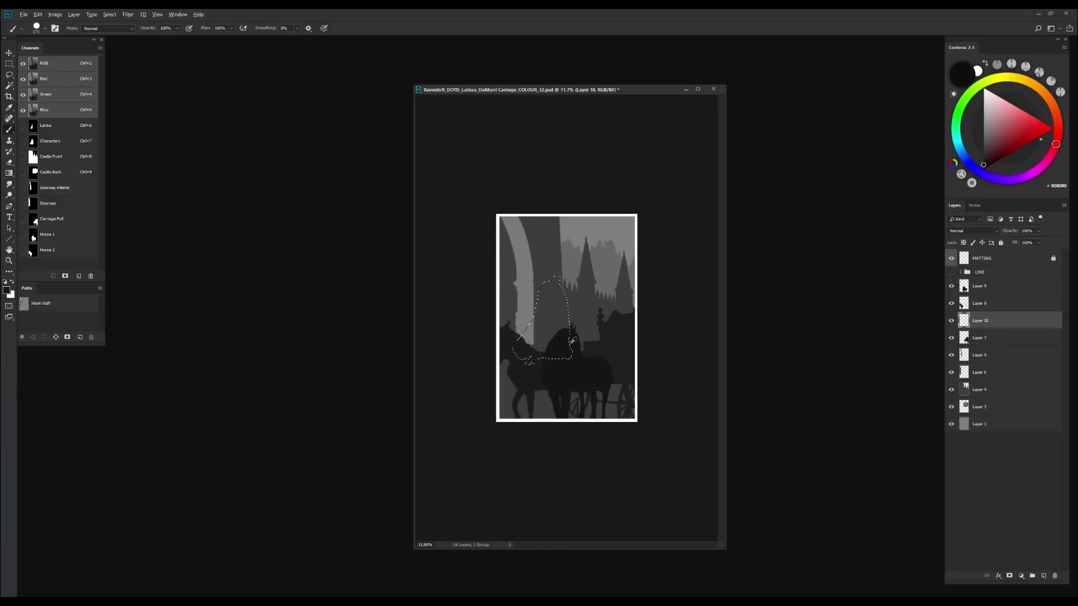
key(alt+BackSpace)
key(ctrl+d)
scroll(566, 318, up, 1)
key(ctrl+shift+n)
scroll(566, 318, up, 1)
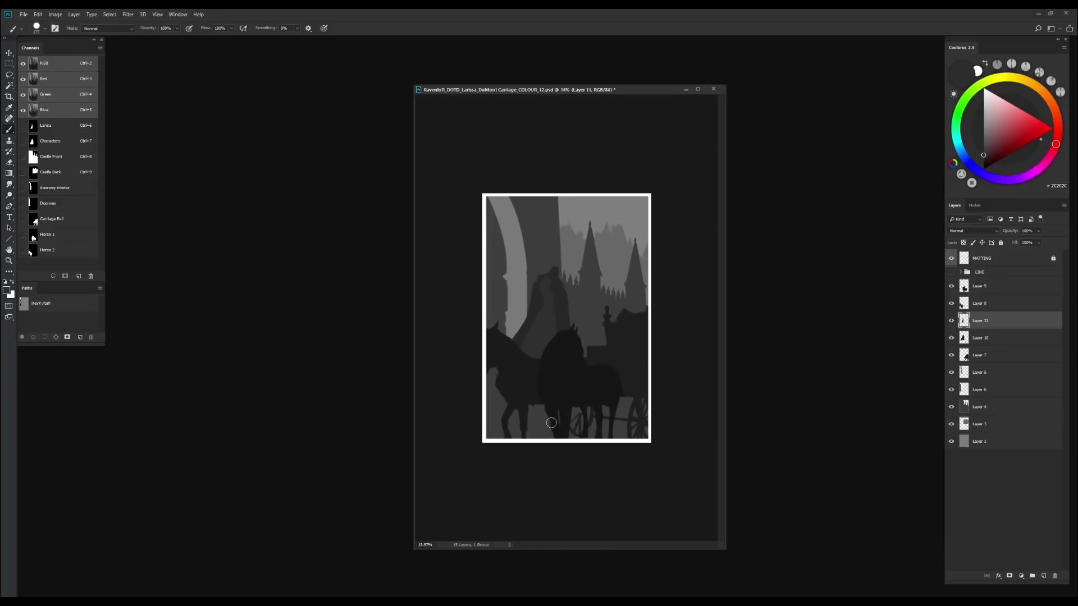
scroll(551, 423, down, 1)
Draw a circular moon above Layer 1, fill it light grey and adjust its lightness
key(ctrl+shift+n)
key(ctrl+bracketleft)
key(ctrl+bracketleft)
key(ctrl+bracketleft)
key(ctrl+bracketleft)
key(ctrl+bracketleft)
key(ctrl+bracketleft)
key(ctrl+bracketleft)
key(m)
drag(611, 245, 639, 273)
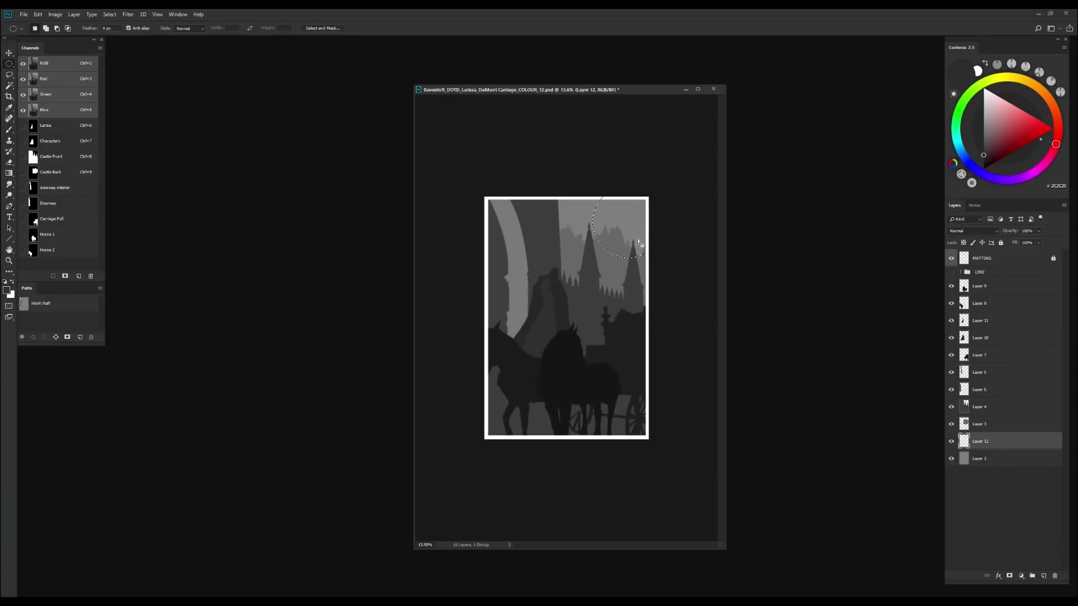
drag(615, 224, 631, 241)
key(alt+BackSpace)
key(ctrl+d)
scroll(631, 240, down, 1)
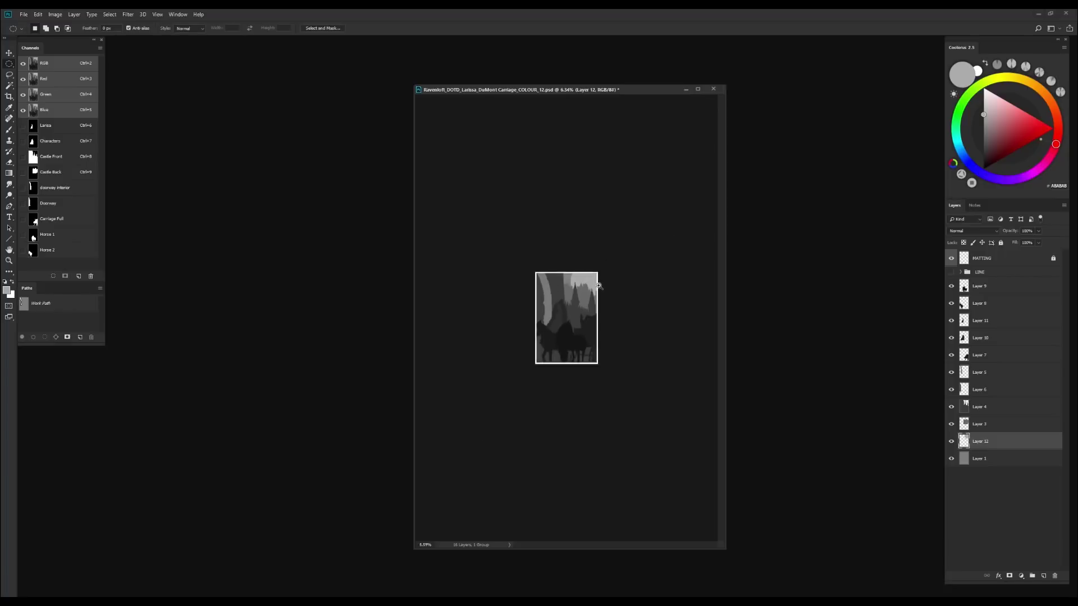
key(ctrl+u)
key(Return)
scroll(567, 318, up, 2)
Add a layer above Layer 10 and pick the SKETCH - Oil Brush preset
key(b)
key(alt+bracketleft)
key(alt+bracketleft)
key(alt+bracketleft)
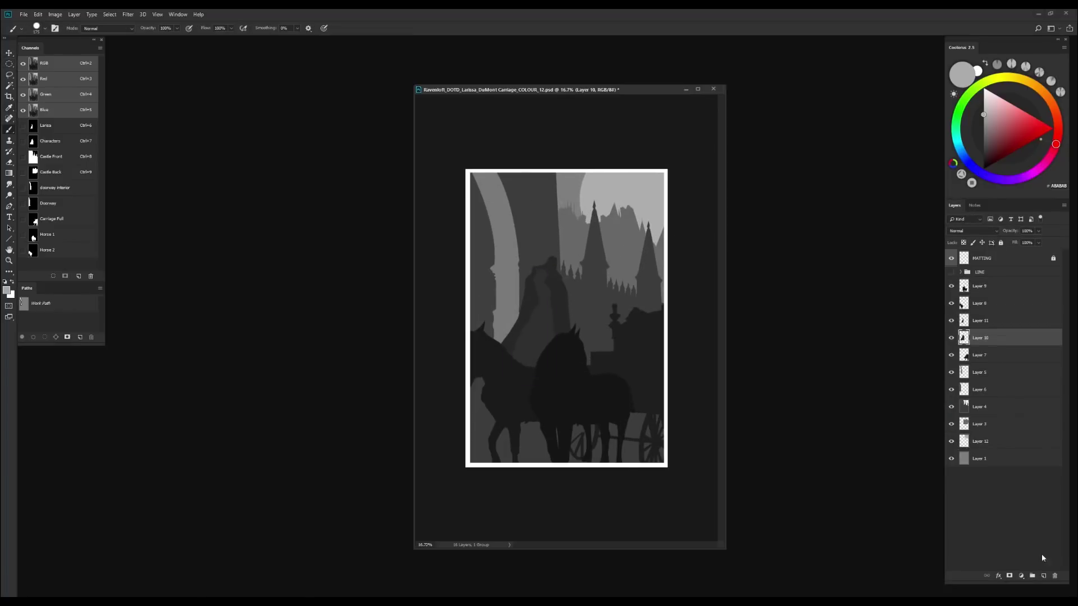
key(ctrl+shift+n)
right_click(608, 337)
double_click(663, 344)
right_click(584, 337)
key(Escape)
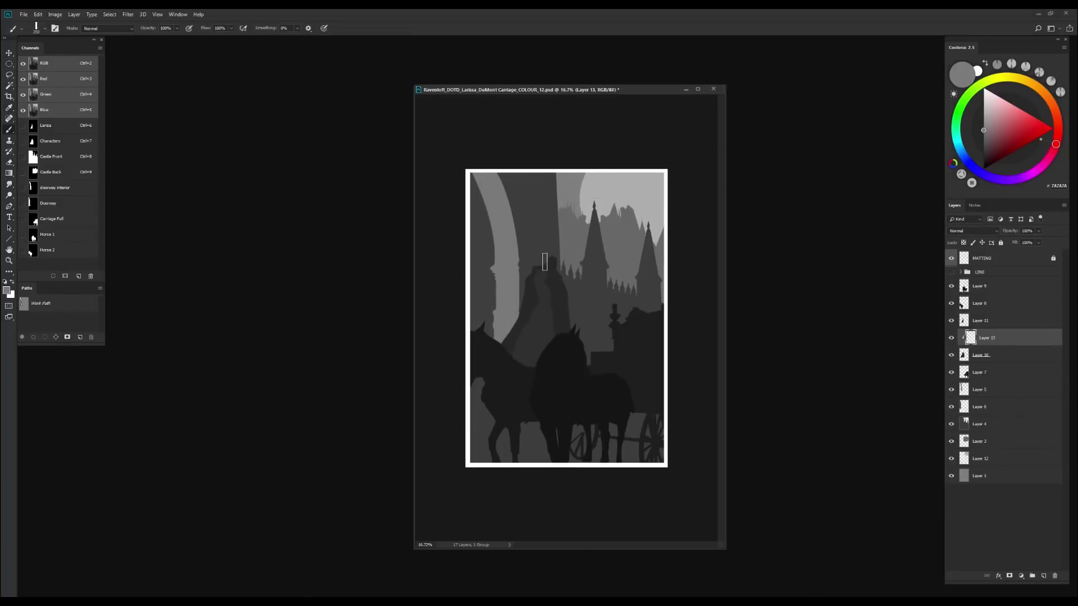
scroll(539, 280, up, 2)
Sketch the cloaked couple on a Multiply layer named 'Character Sketch'
drag(539, 235, 489, 360)
scroll(539, 281, down, 2)
key(ctrl+shift+n)
key(f)
key(v)
click(977, 287)
text(Character Sketch)
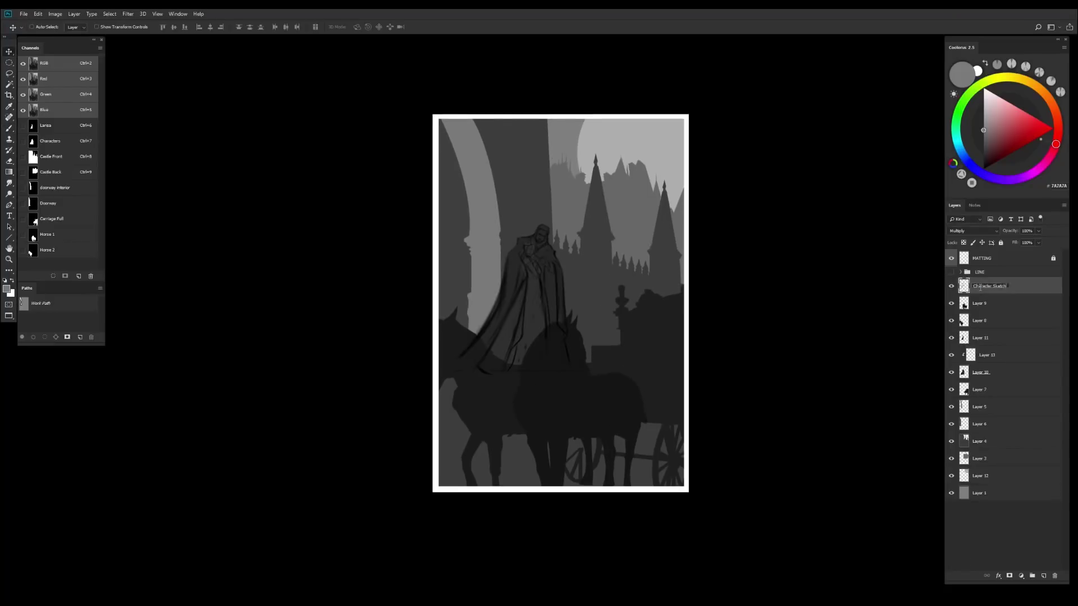
key(Return)
On Layer 13, paint lighter grey over the figure's shoulder and the cloak's right edge
key(alt+bracketleft)
key(alt+bracketleft)
key(alt+bracketleft)
key(alt+bracketleft)
key(b)
scroll(560, 297, up, 2)
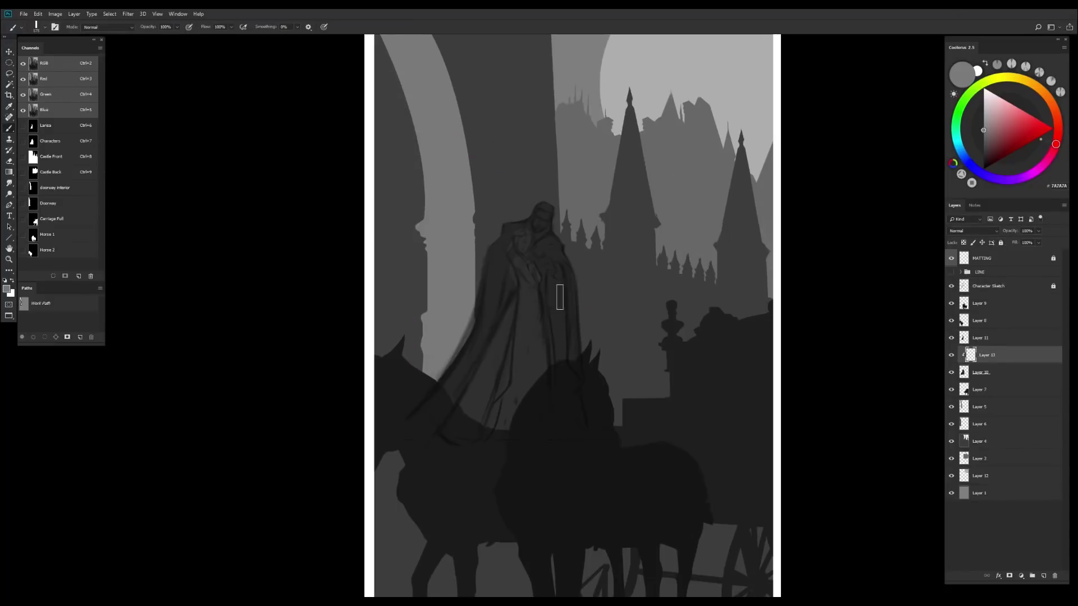
scroll(560, 297, up, 1)
scroll(556, 303, down, 2)
scroll(539, 325, up, 3)
alt+click(536, 333)
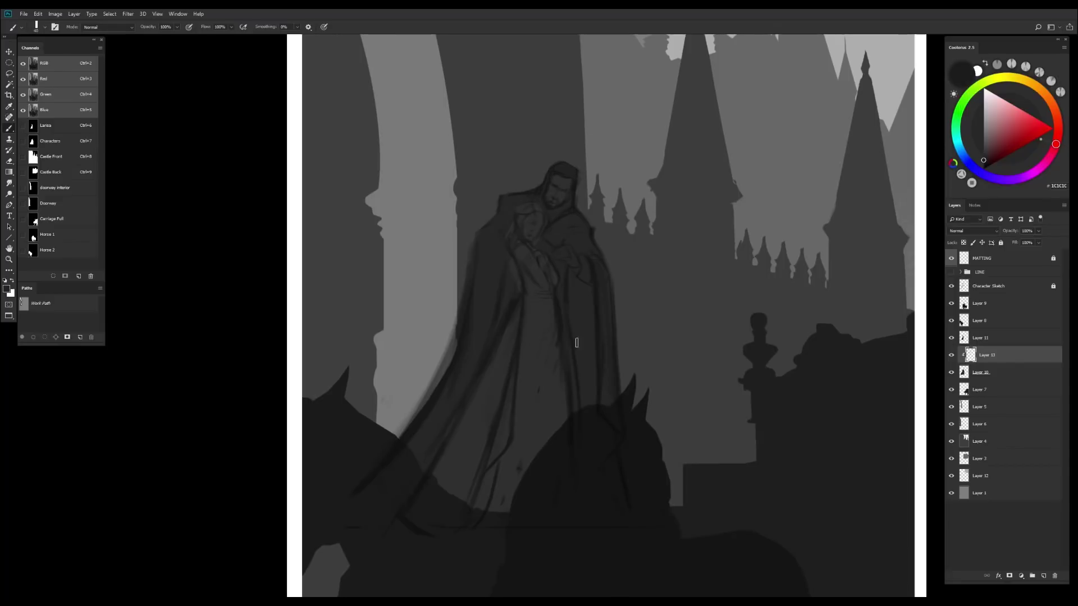
alt+click(607, 218)
mouse_move(588, 216)
mouse_down()
mouse_move(564, 234)
mouse_move(589, 251)
mouse_move(601, 310)
mouse_up()
drag(591, 256, 610, 405)
With a larger brush, paint the shoulders and left cloak side, then erase near the chest
key(bracketright)
key(bracketright)
key(bracketright)
key(bracketright)
key(bracketright)
key(bracketright)
key(bracketright)
key(bracketright)
mouse_move(486, 197)
mouse_down()
mouse_move(505, 236)
mouse_move(539, 203)
mouse_move(573, 233)
mouse_up()
drag(483, 289, 484, 230)
scroll(484, 230, down, 2)
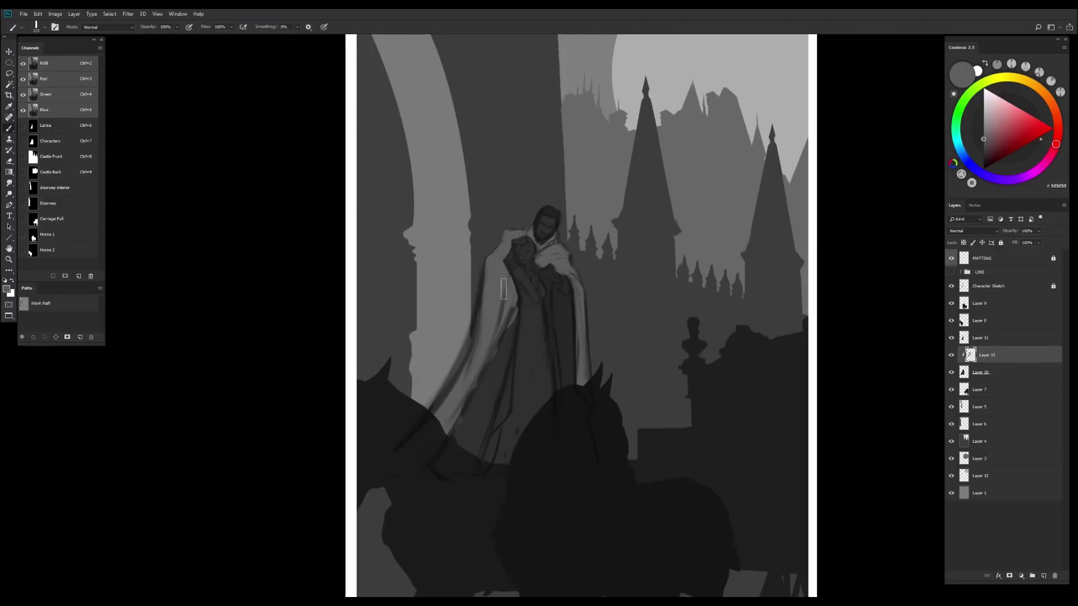
key(e)
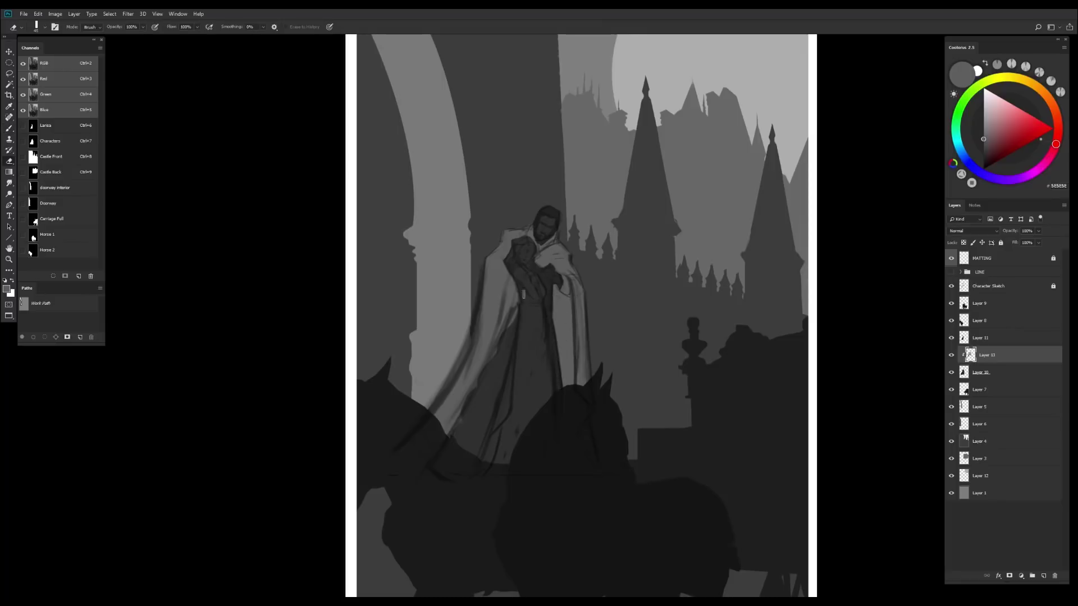
drag(556, 289, 550, 246)
scroll(532, 227, down, 2)
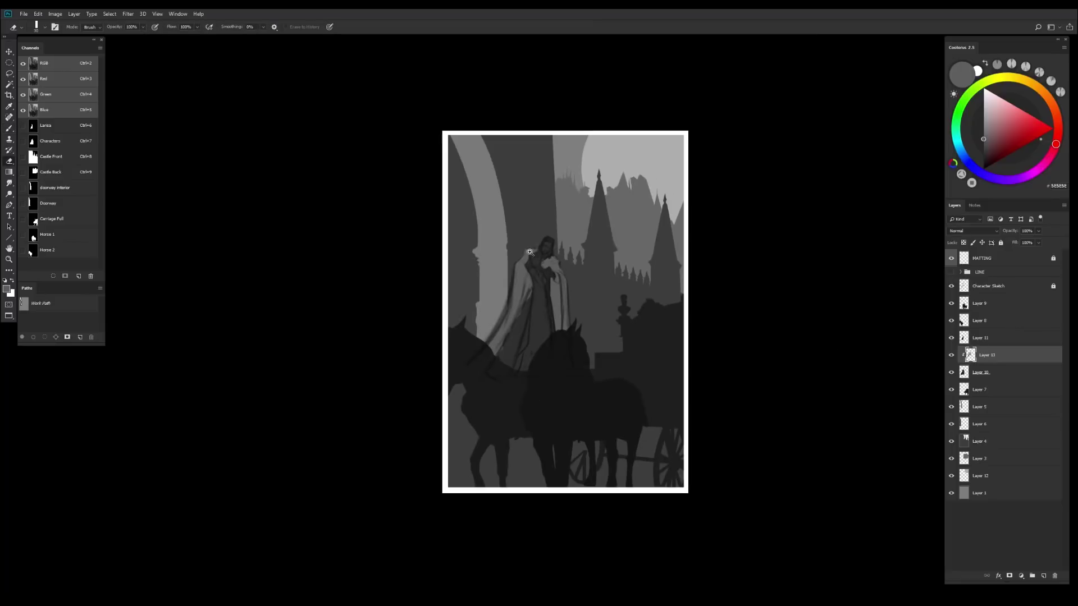
Hide the Character Sketch layer and adjust the painted layer's lightness with Hue/Saturation
click(951, 286)
key(ctrl+u)
key(Return)
key(ctrl+0)
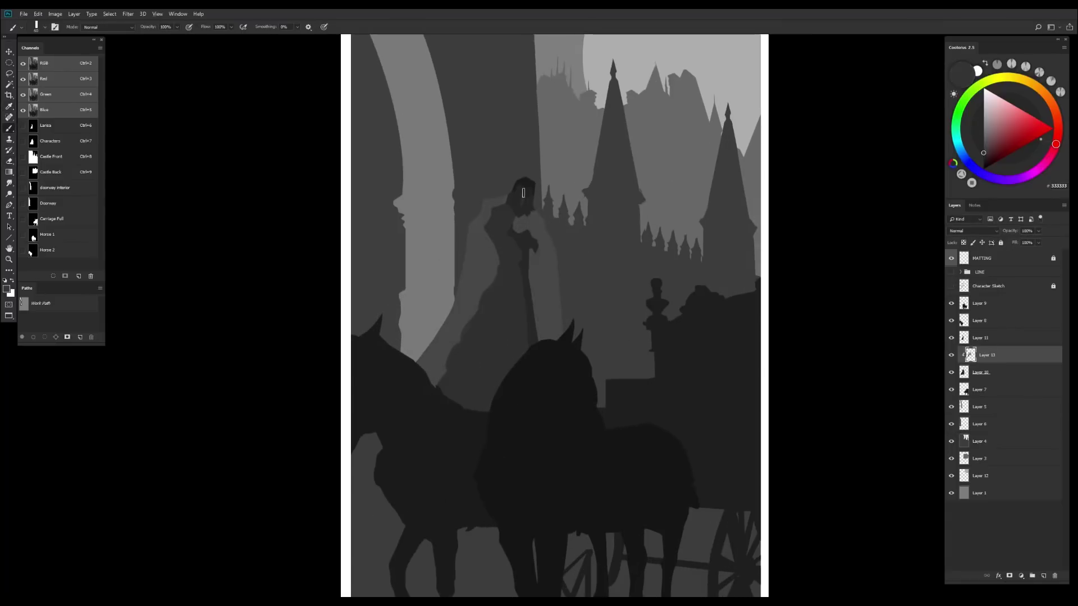
key(b)
scroll(704, 480, down, 3)
scroll(704, 480, up, 5)
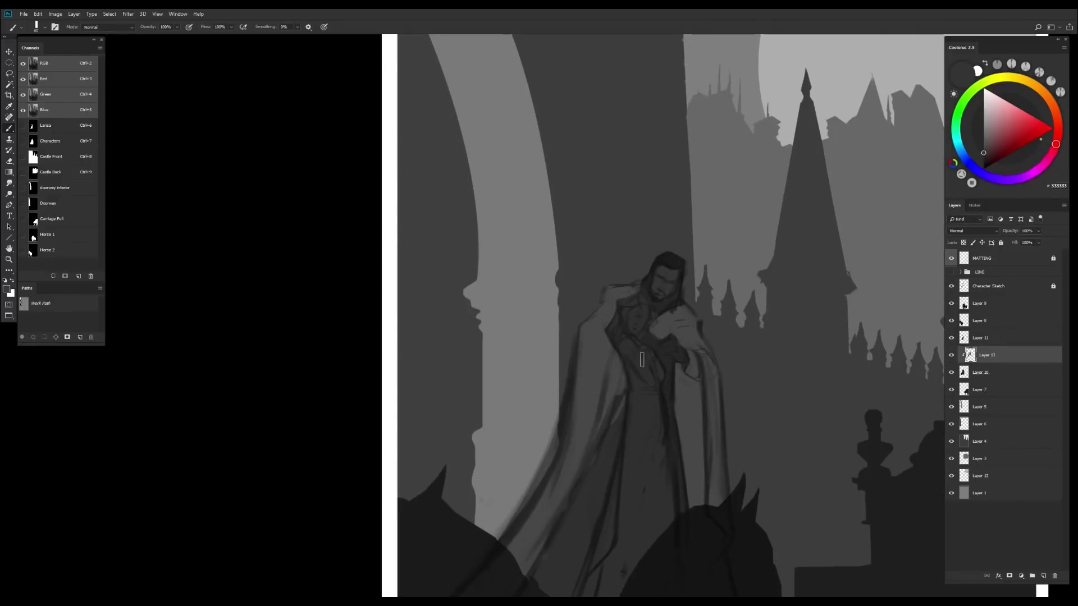
Add new layers clipped to Layer 11 for further cloak painting
click(970, 338)
key(ctrl+shift+alt+n)
key(ctrl+alt+g)
scroll(626, 209, down, 3)
scroll(626, 209, up, 5)
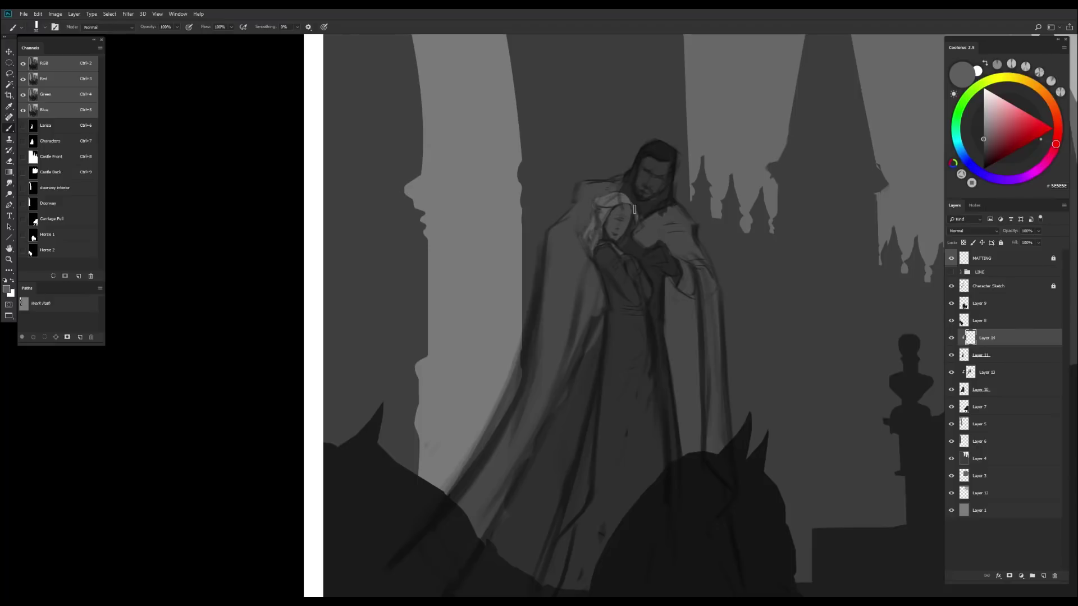
key(ctrl+shift+alt+n)
click(951, 286)
scroll(617, 336, down, 3)
scroll(646, 295, up, 2)
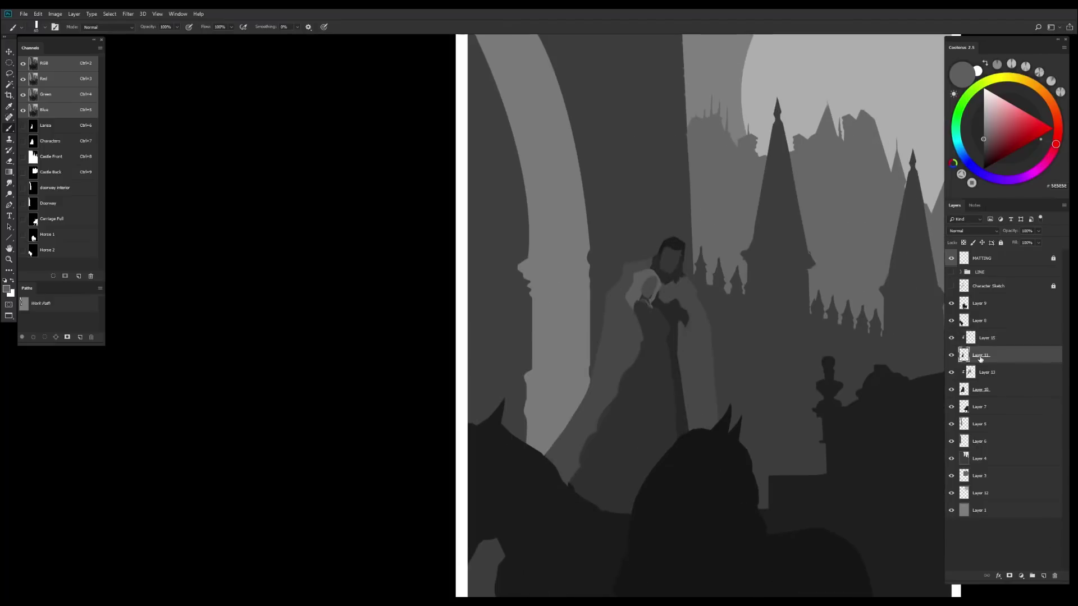
Select Layer 16 and try, then cancel, a Hue/Saturation lightness change
key(ctrl+shift+alt+n)
alt+click(646, 296)
key(ctrl+u)
key(Escape)
key(ctrl+u)
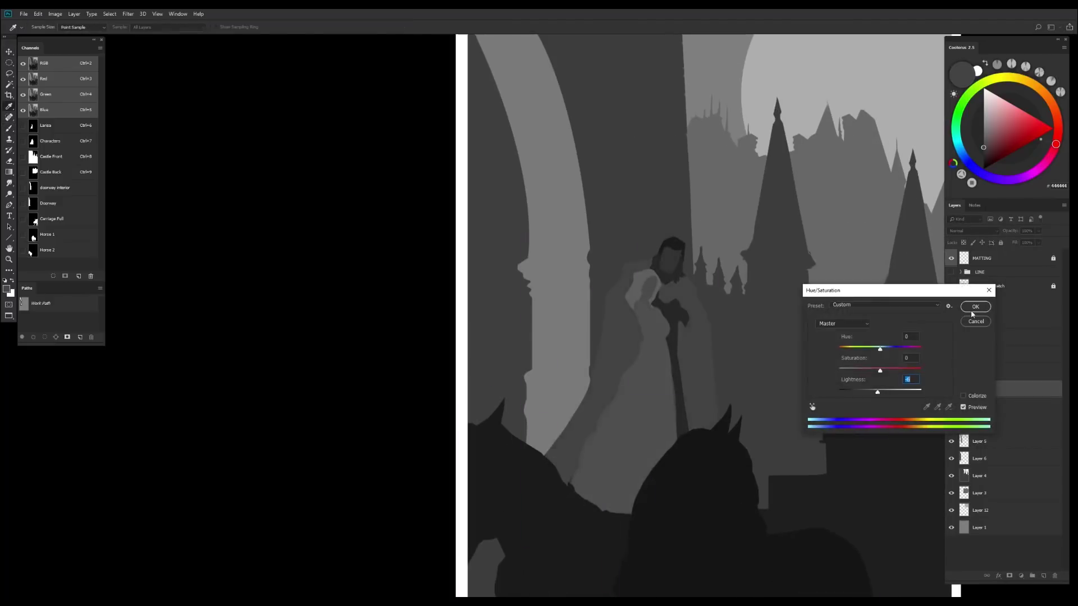
key(Escape)
scroll(680, 298, down, 1)
scroll(662, 438, down, 3)
scroll(643, 471, up, 2)
On a new clipped layer, paint mid-grey highlights on the woman's dress and adjust them
key(ctrl+shift+alt+n)
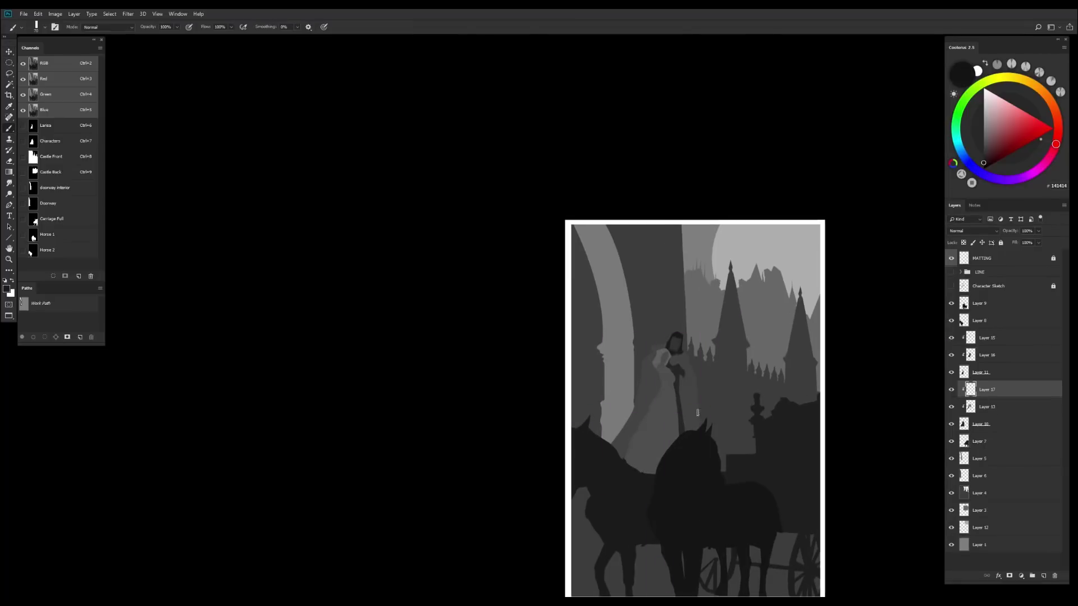
alt+click(651, 359)
drag(651, 342, 617, 449)
drag(654, 373, 634, 443)
drag(640, 404, 626, 411)
scroll(664, 357, up, 2)
key(e)
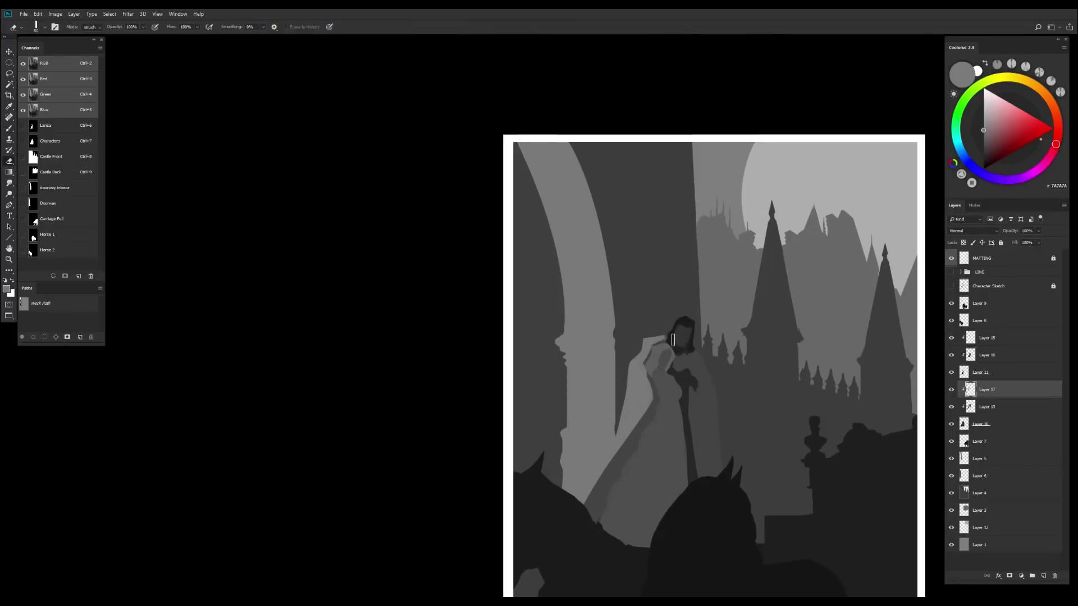
key(ctrl+u)
scroll(633, 529, down, 3)
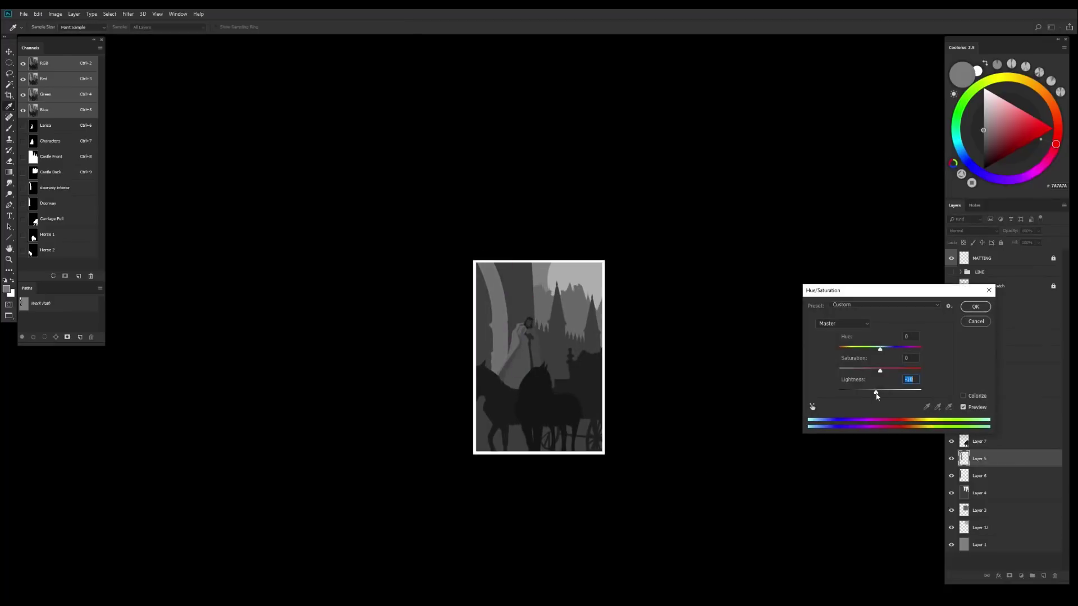
key(Return)
Move Layer 18 above Layer 17, adjust its lightness and repaint the couple's cloaks
key(v)
drag(979, 443, 987, 393)
key(b)
alt+click(521, 291)
key(ctrl+u)
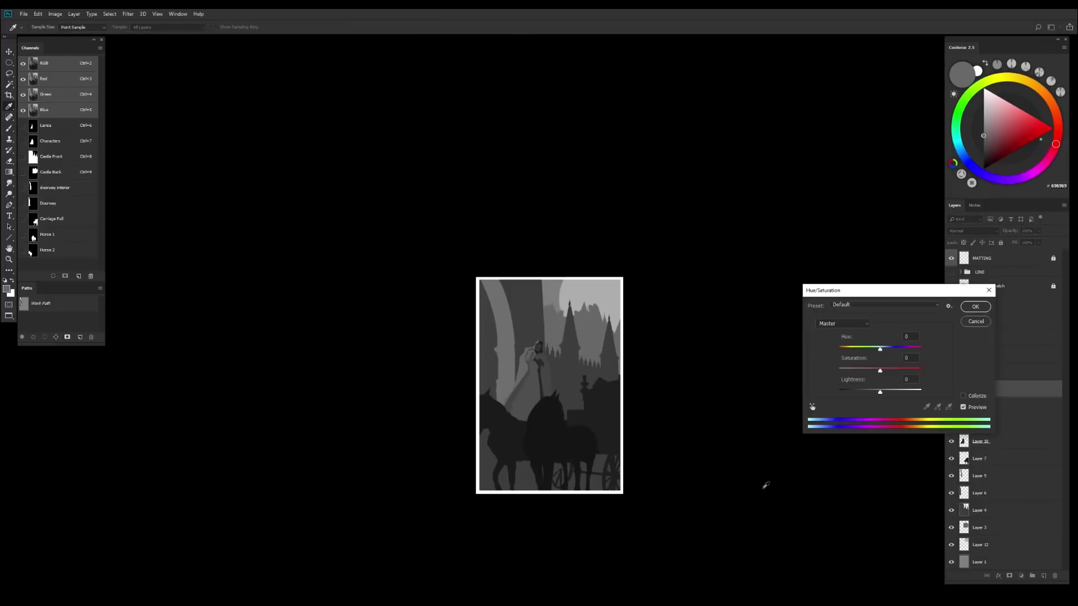
key(Return)
key(ctrl+t)
scroll(558, 427, up, 3)
drag(556, 415, 579, 355)
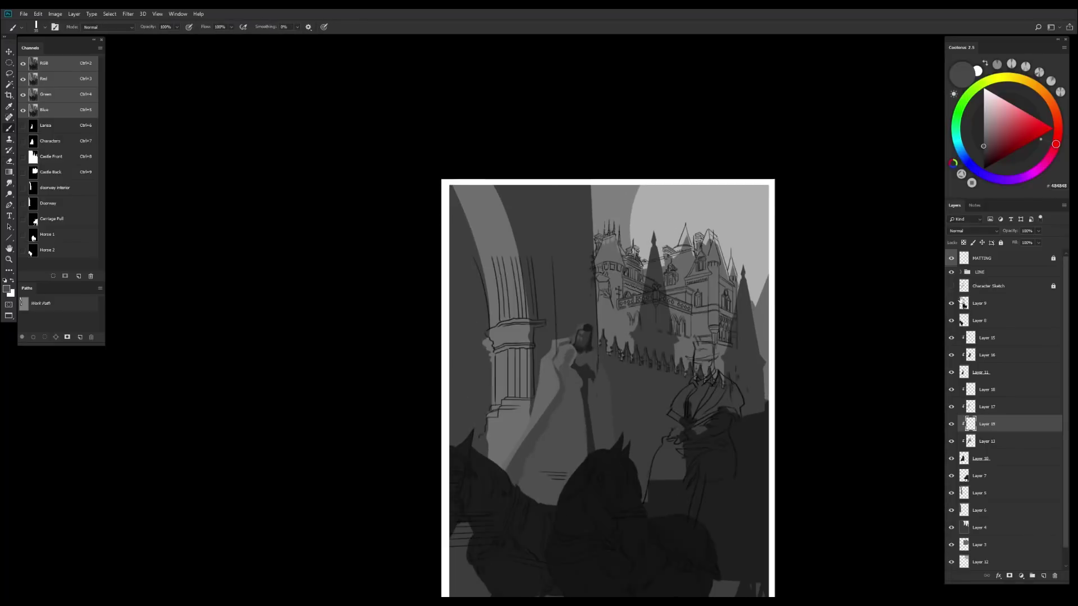
Hide the LINE group and toggle the Character Sketch layer to compare it with Layer 19
click(951, 272)
scroll(603, 465, up, 3)
click(951, 286)
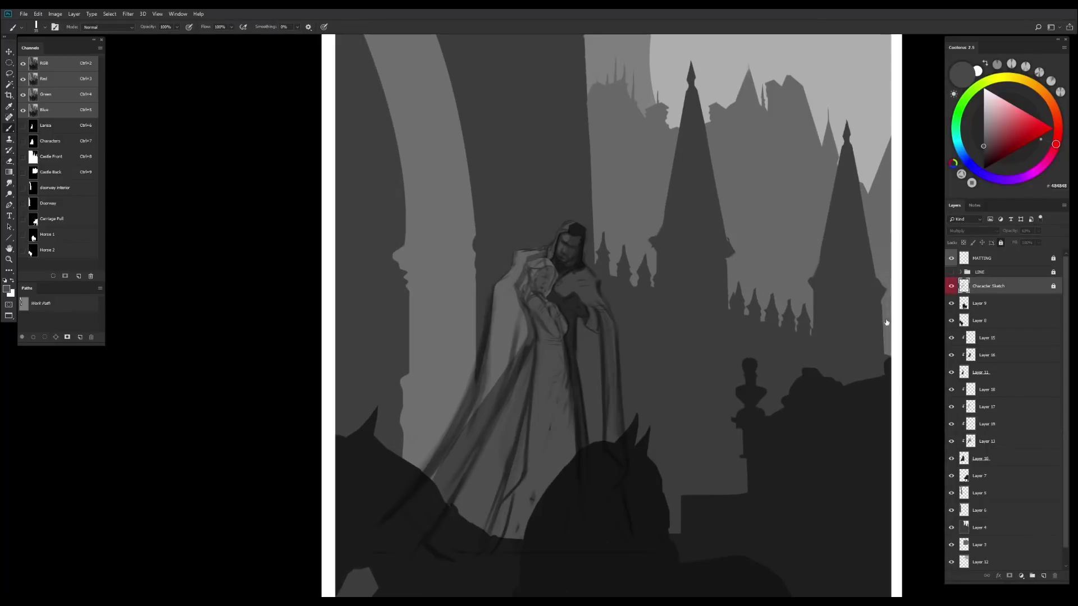
key(v)
key(ctrl+0)
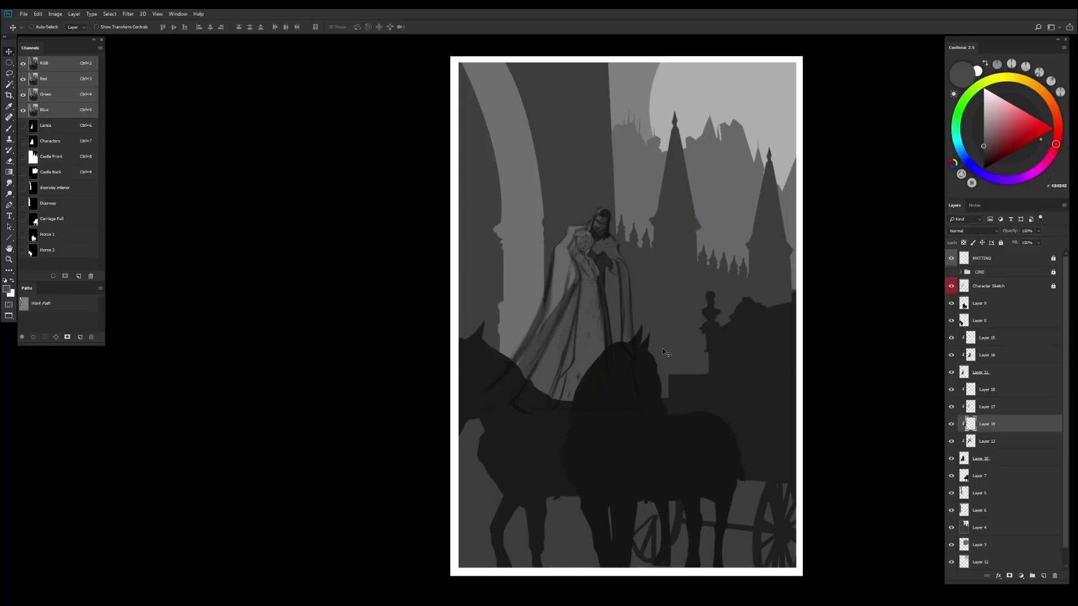
key(ctrl+comma)
scroll(660, 393, down, 2)
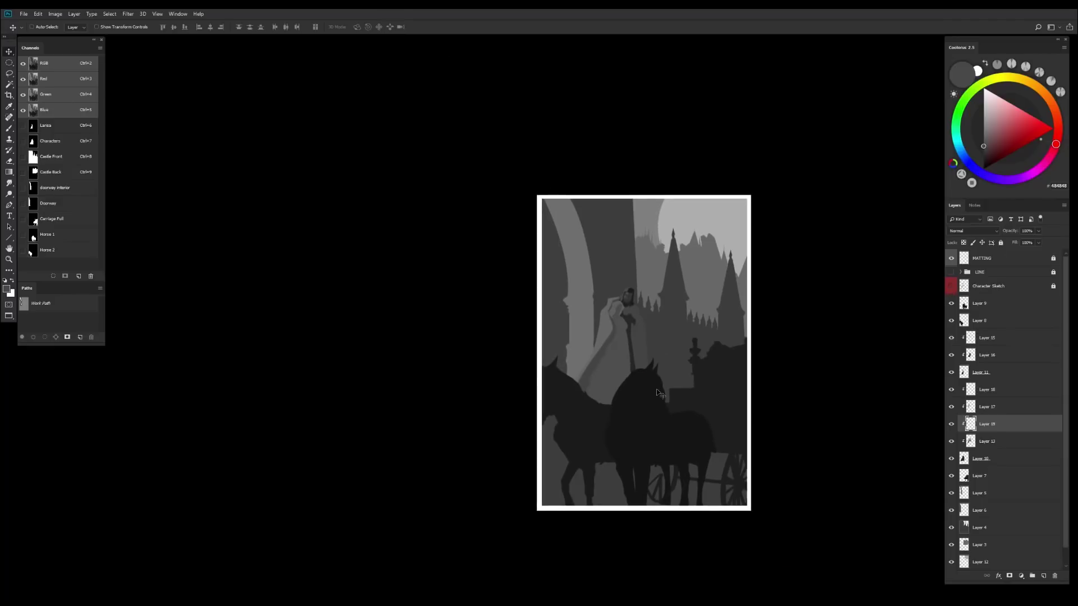
key(ctrl+comma)
key(b)
Add new clipped layers above Layer 18 and Layer 15, with a smaller brush
scroll(660, 393, up, 2)
scroll(594, 453, down, 1)
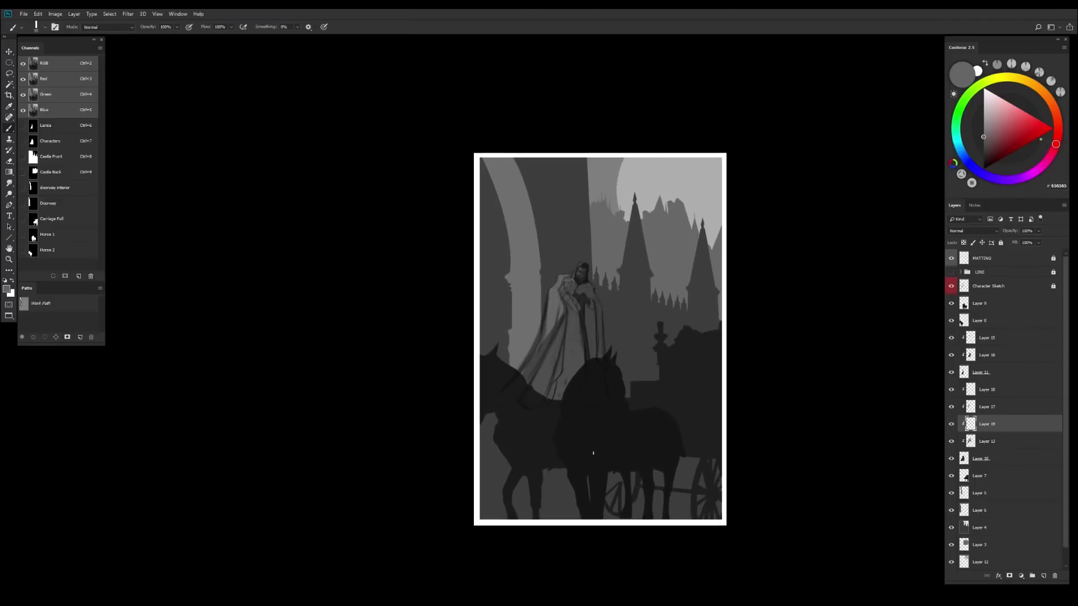
scroll(593, 453, up, 2)
click(984, 390)
key(ctrl+shift+alt+n)
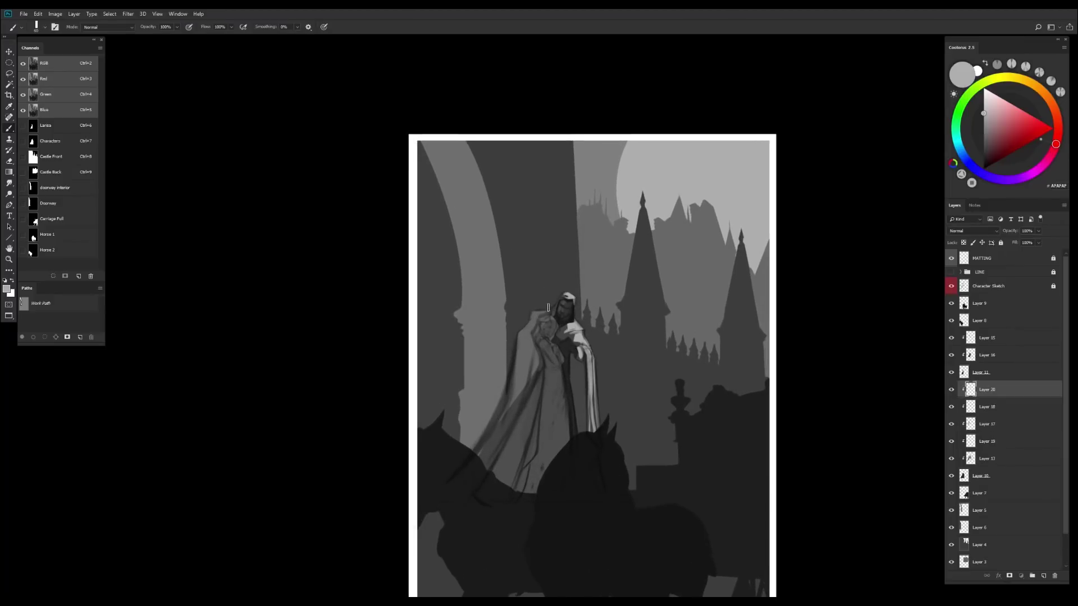
scroll(571, 351, up, 3)
key(bracketleft)
key(bracketleft)
key(bracketleft)
key(alt+bracketright)
key(alt+bracketright)
key(alt+bracketright)
key(ctrl+shift+alt+n)
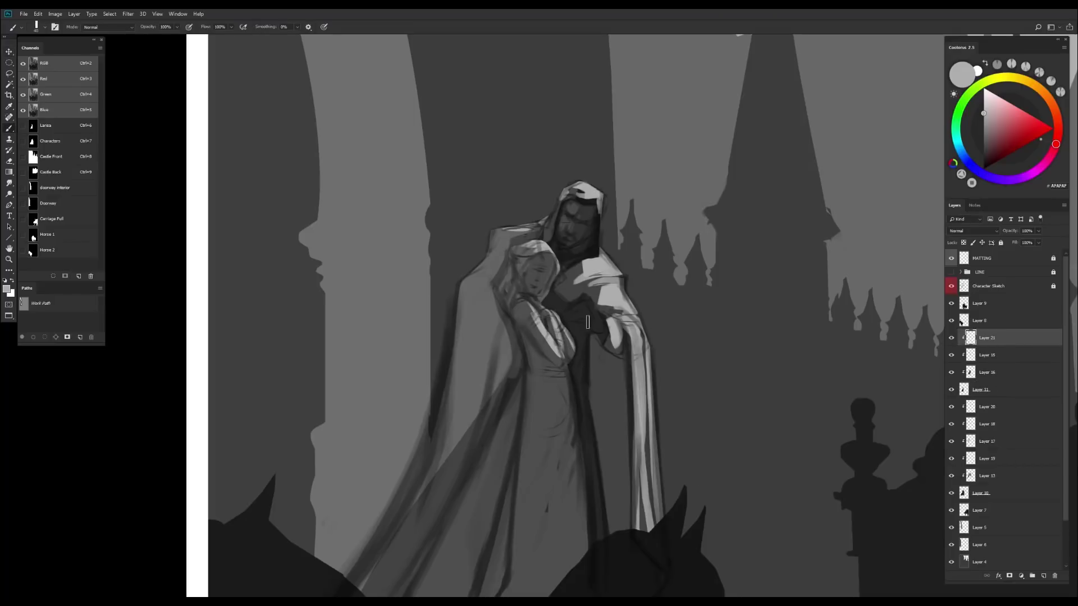
scroll(588, 425, up, 2)
Erase and repaint parts of the figures, then flip the canvas horizontally to check composition
key(e)
scroll(534, 341, down, 5)
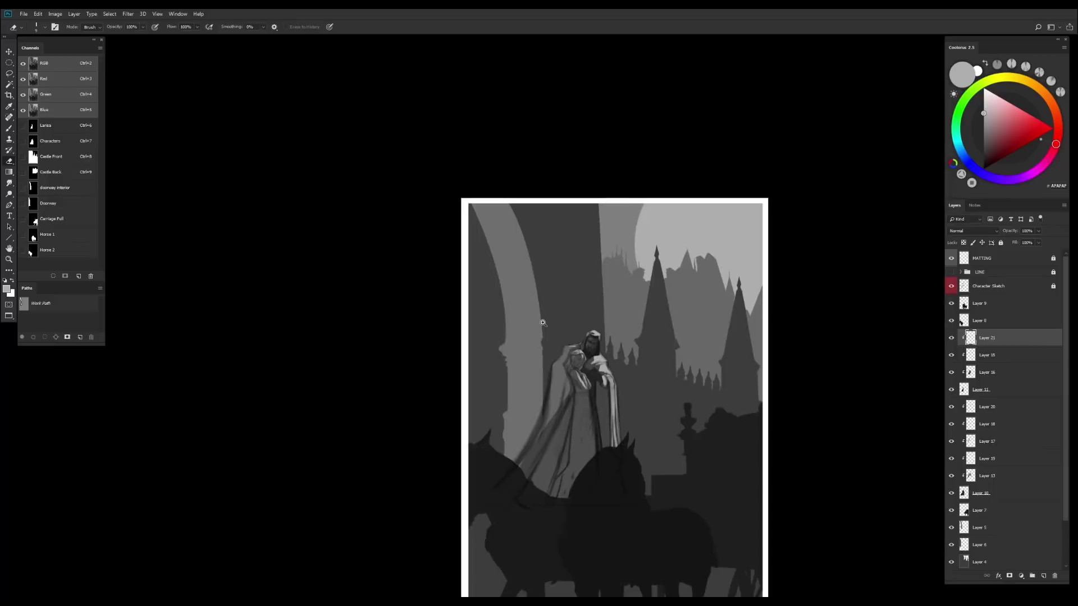
scroll(534, 341, up, 3)
scroll(636, 327, up, 1)
key(b)
scroll(636, 327, down, 4)
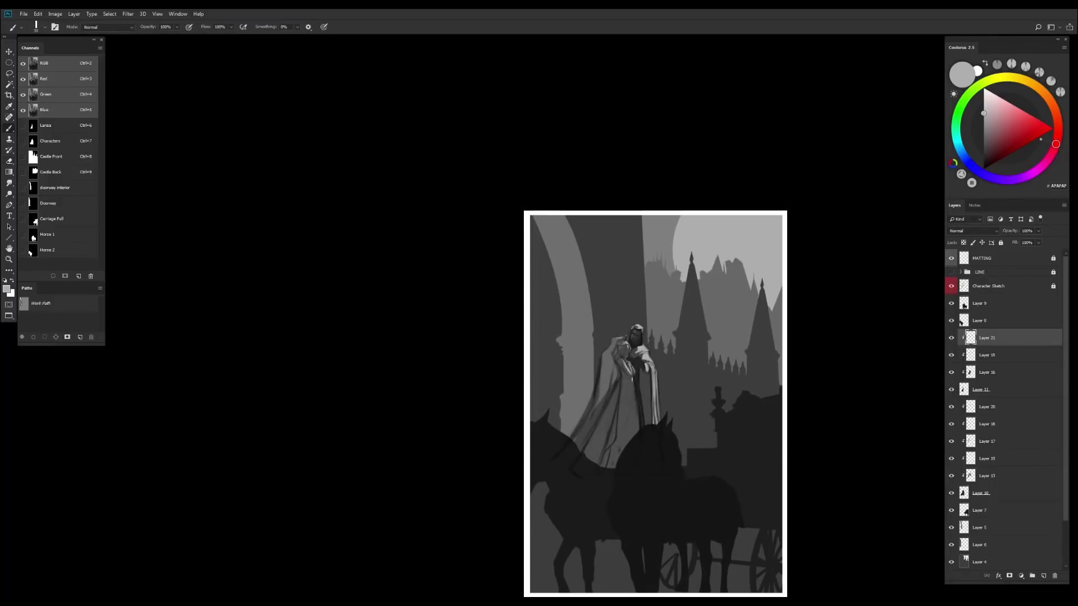
key(e)
scroll(619, 427, down, 1)
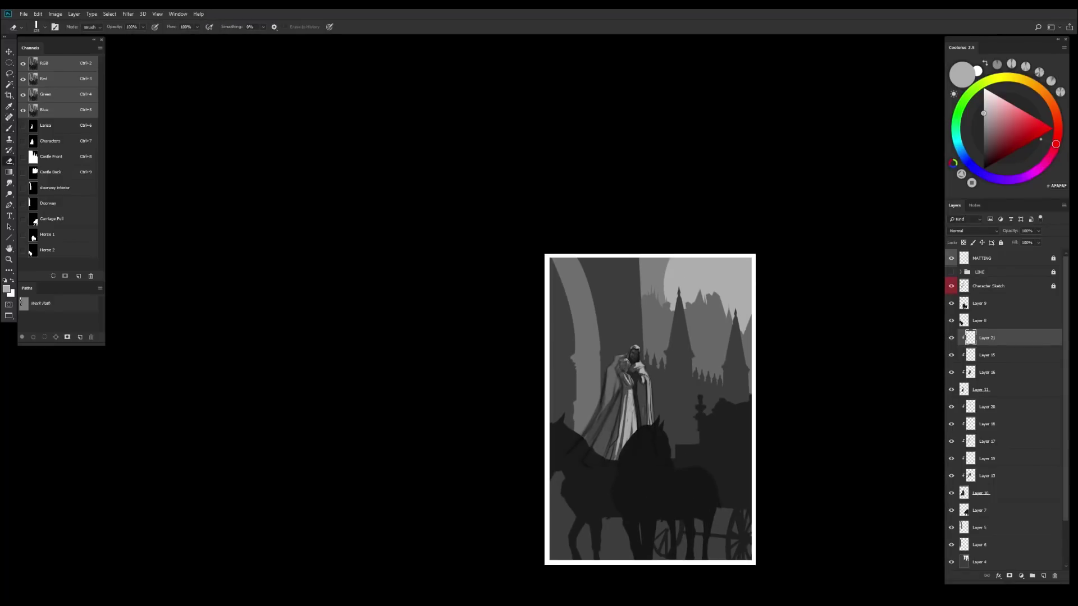
key(ctrl+shift+h)
scroll(636, 387, up, 2)
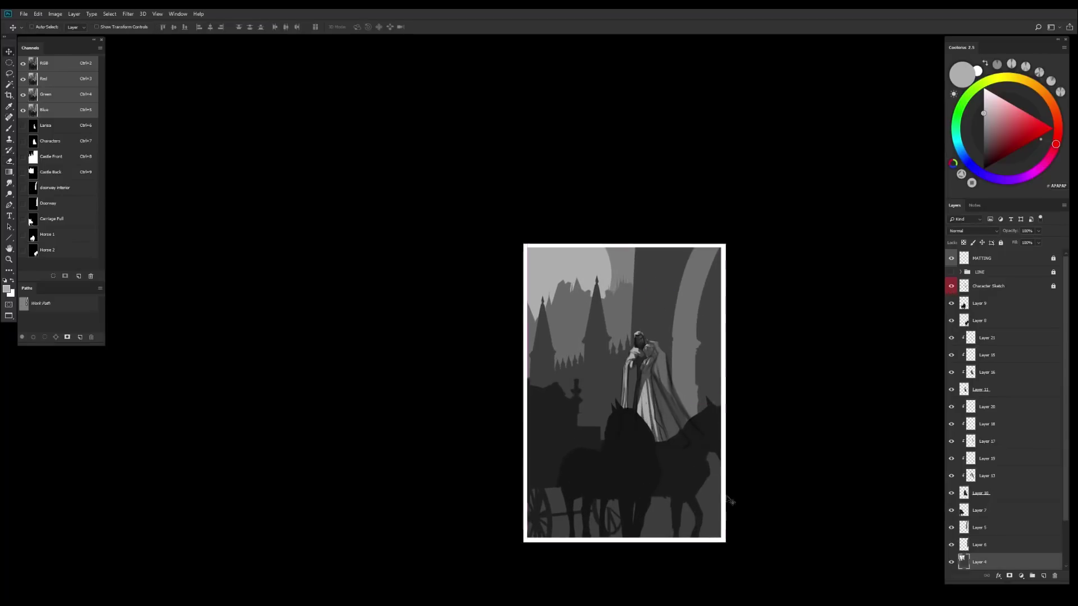
Lighten the couple's painting layer with a Hue/Saturation Lightness adjustment
key(v)
click(986, 406)
ctrl+click(585, 464)
key(ctrl+shift+h)
scroll(811, 412, down, 1)
key(ctrl+u)
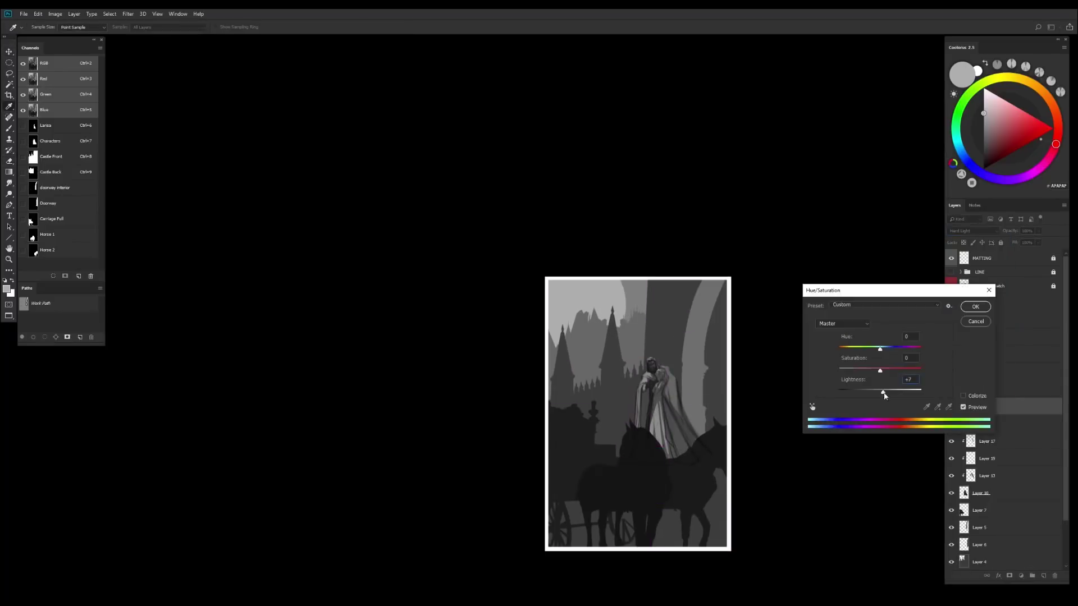
key(Escape)
scroll(618, 451, up, 1)
scroll(617, 452, down, 1)
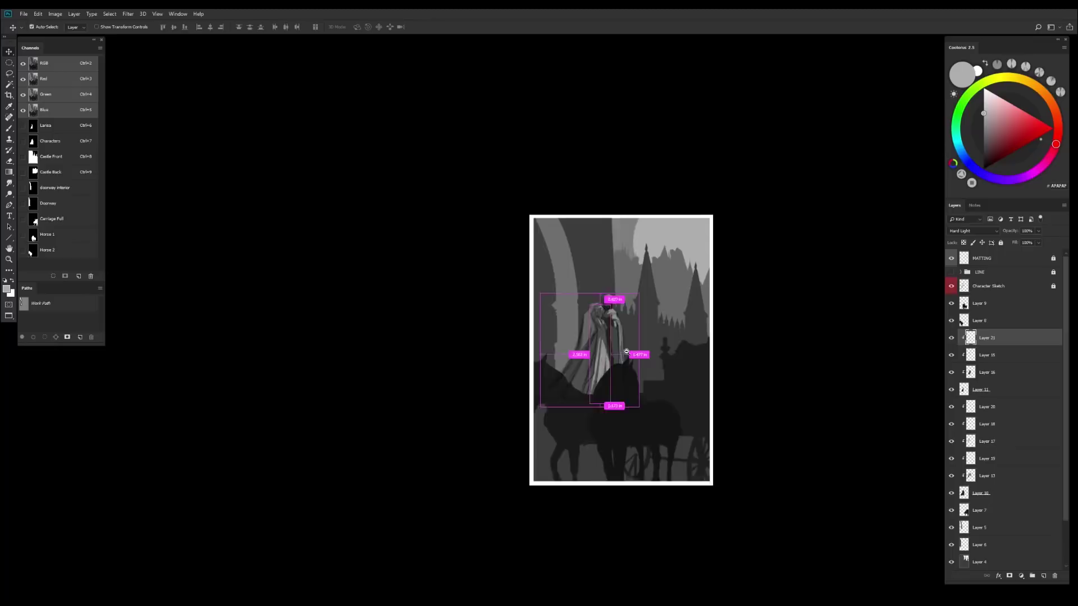
scroll(617, 452, up, 2)
Set Layer 22 to Hard Light and raise its Lightness to 15
click(987, 407)
click(971, 231)
click(956, 346)
key(b)
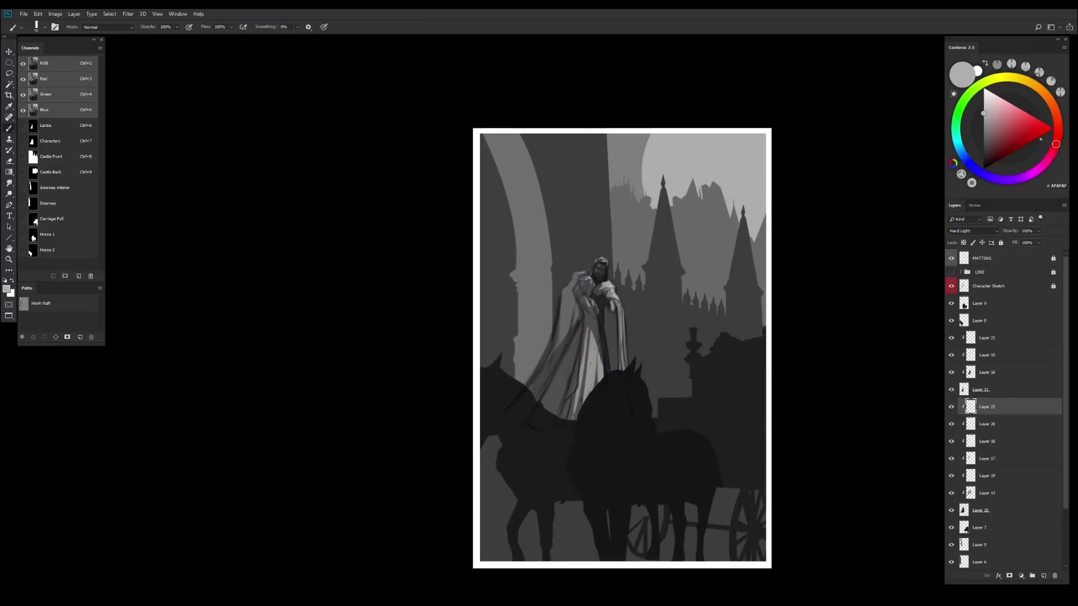
key(ctrl+u)
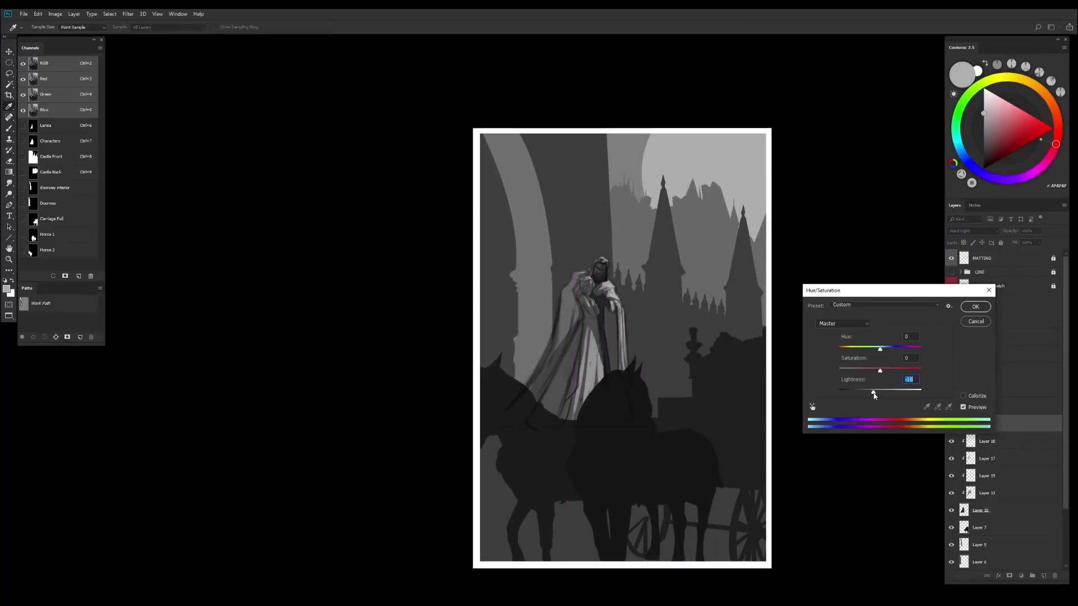
key(Escape)
scroll(601, 332, up, 1)
ctrl+click(601, 332)
scroll(600, 332, up, 3)
scroll(612, 328, down, 2)
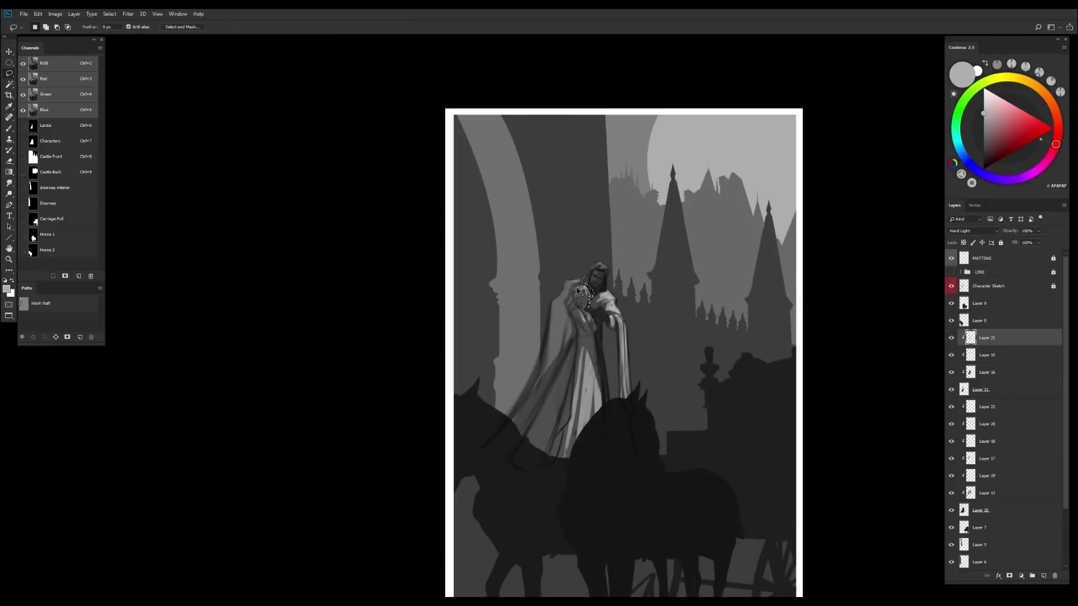
Adjust hue and saturation of a lassoed face area, hide the Character Sketch, and flip the canvas
key(l)
key(ctrl+u)
key(Escape)
click(951, 286)
scroll(588, 358, down, 3)
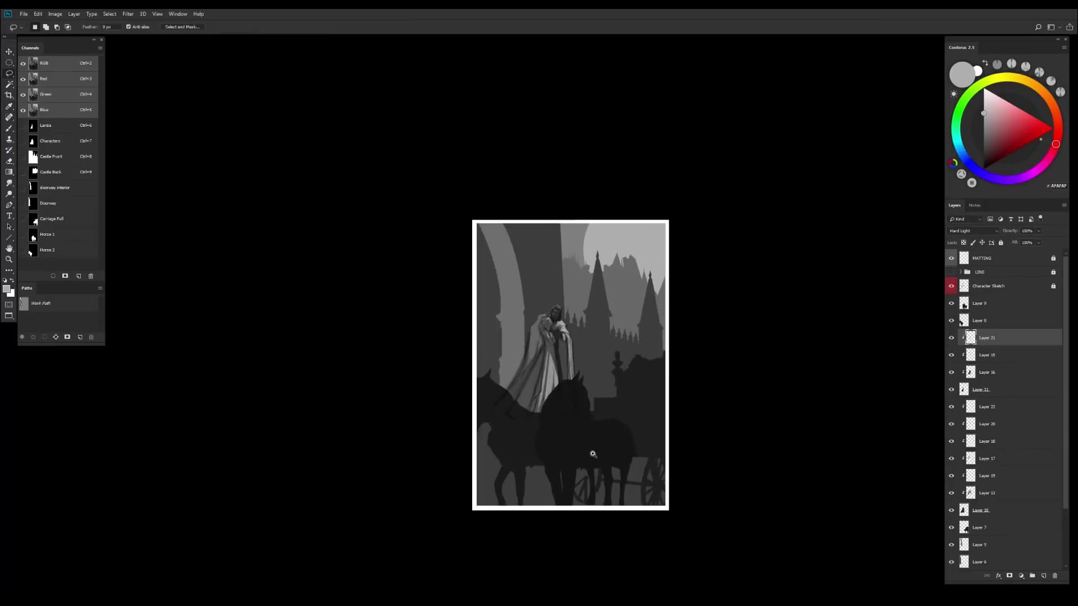
key(ctrl+shift+h)
Add a new Hard Light layer clipped to Layer 6
click(979, 562)
key(ctrl+shift+alt+n)
key(ctrl+alt+g)
key(shift+alt+h)
key(b)
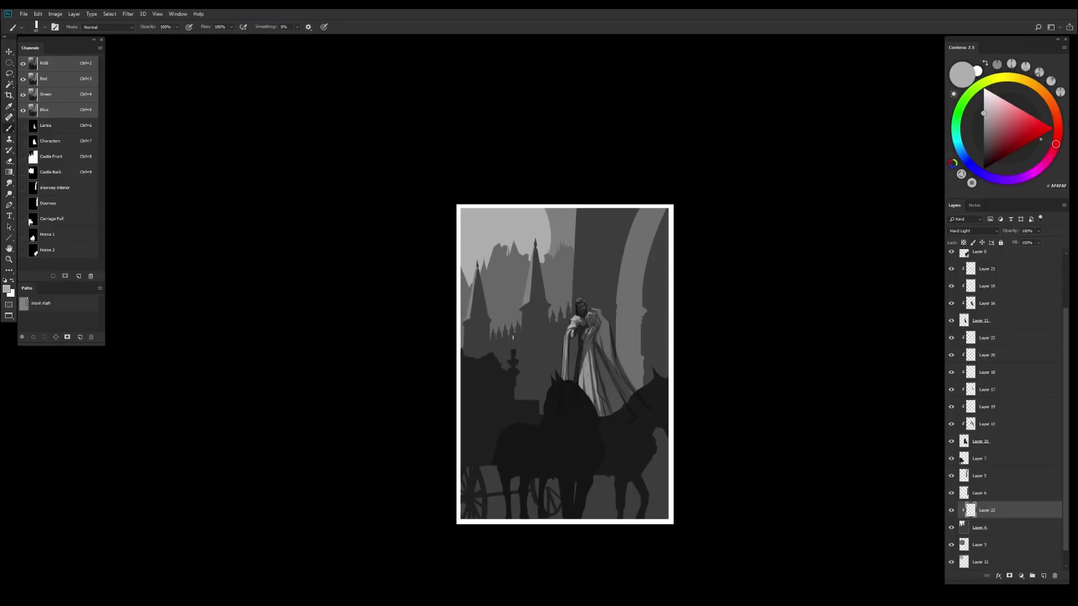
Erase parts of the painting, hide the copied line sketch, and collapse the LINE group
key(e)
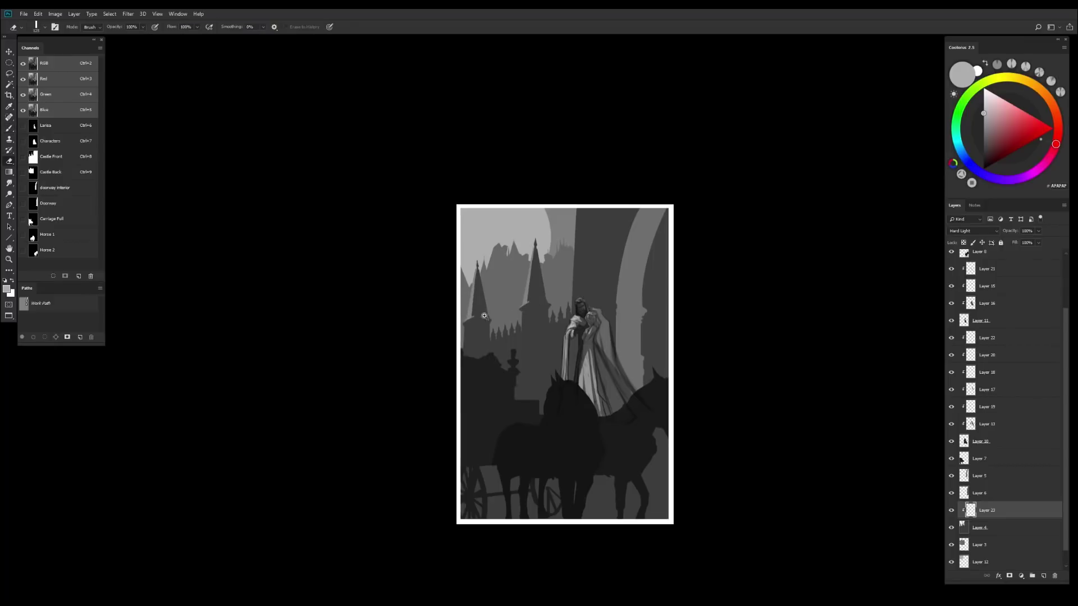
scroll(493, 341, down, 3)
scroll(465, 569, up, 2)
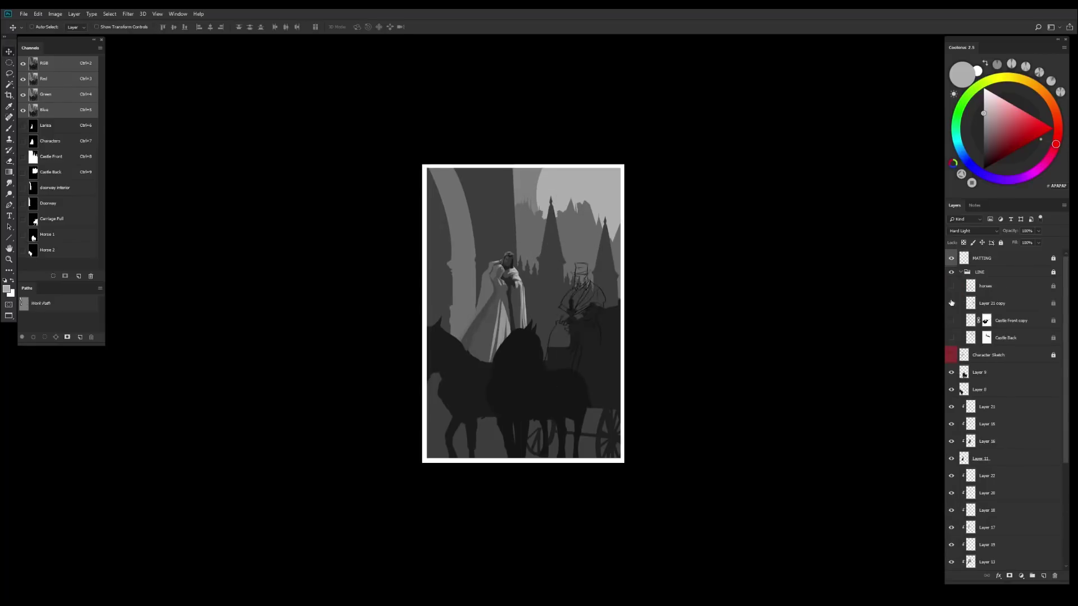
click(951, 303)
scroll(615, 319, down, 1)
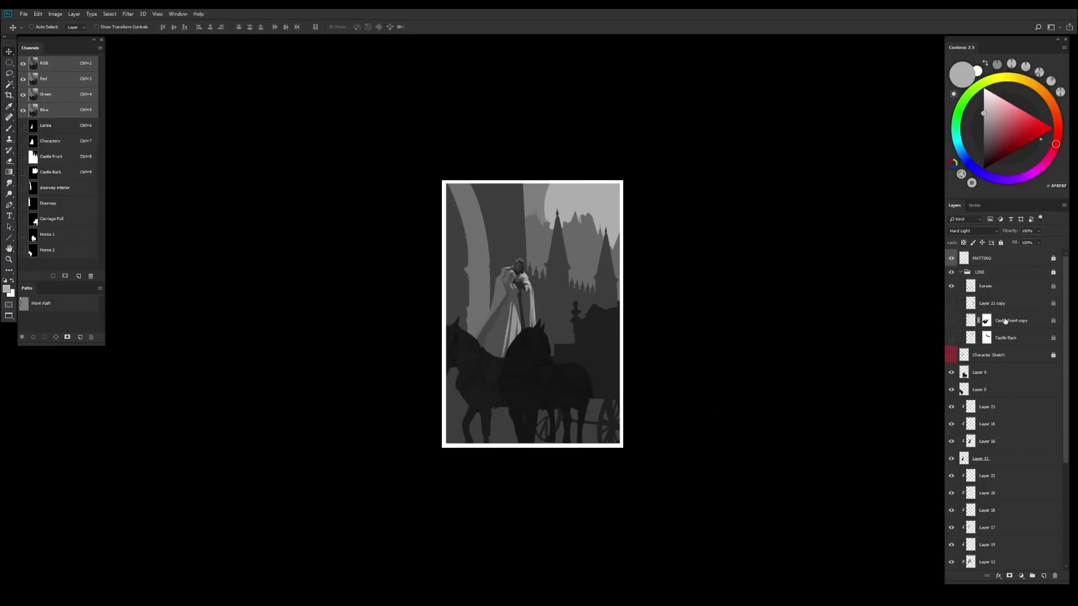
click(961, 272)
On a new layer, paint mid grey 888888 with a size 100 brush and erase detail
key(ctrl+shift+alt+n)
key(b)
click(983, 124)
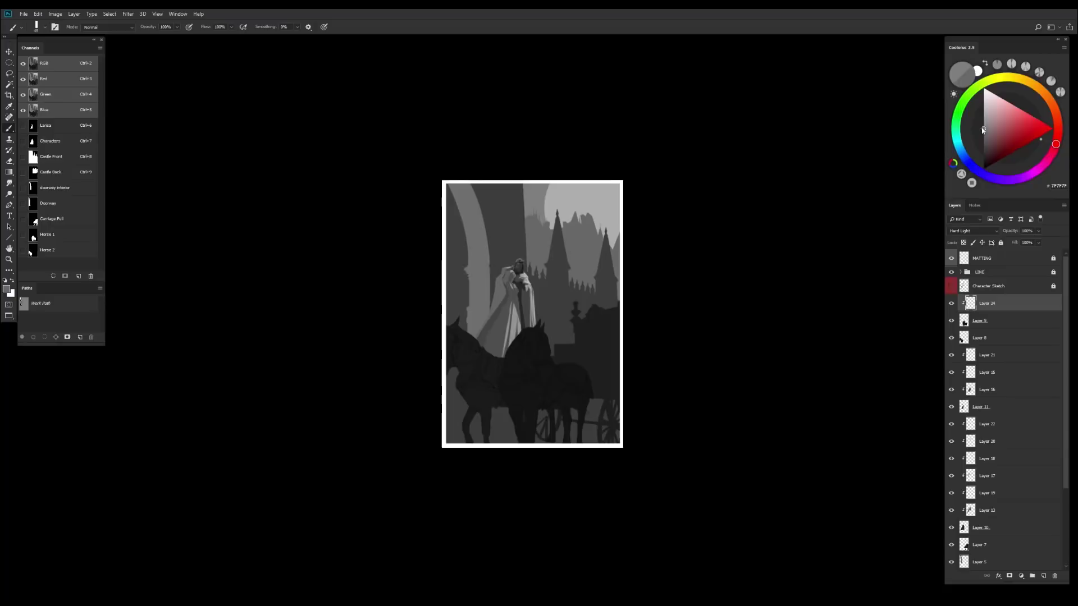
scroll(558, 339, up, 2)
scroll(559, 339, down, 1)
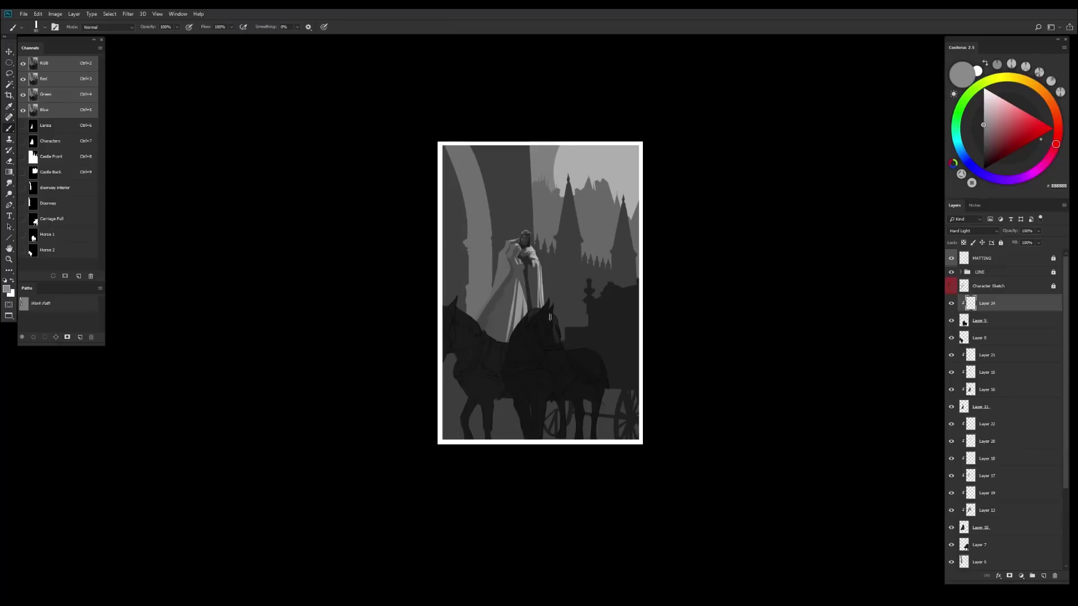
key(bracketright)
key(bracketright)
key(e)
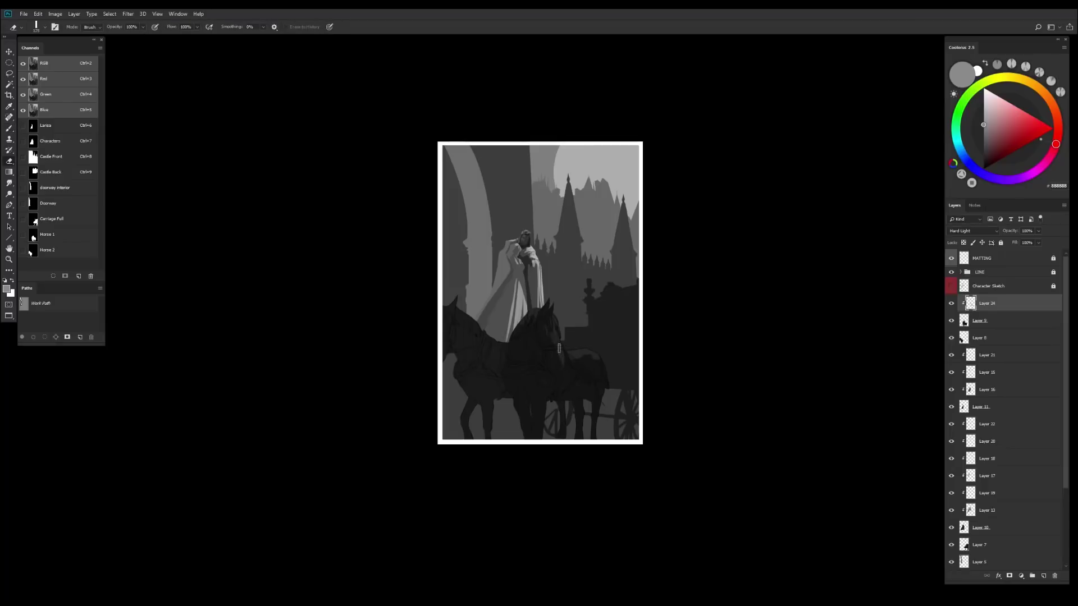
scroll(577, 327, up, 1)
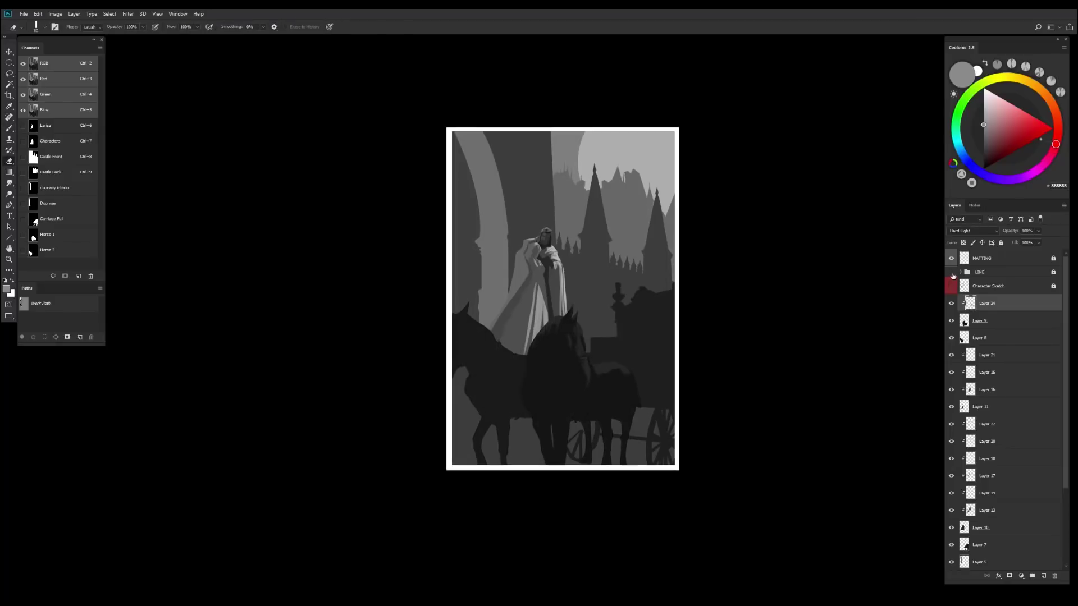
Add a new layer clipped to the horses' layer and paint and erase shading
click(980, 337)
key(ctrl+shift+alt+n)
key(ctrl+alt+g)
key(b)
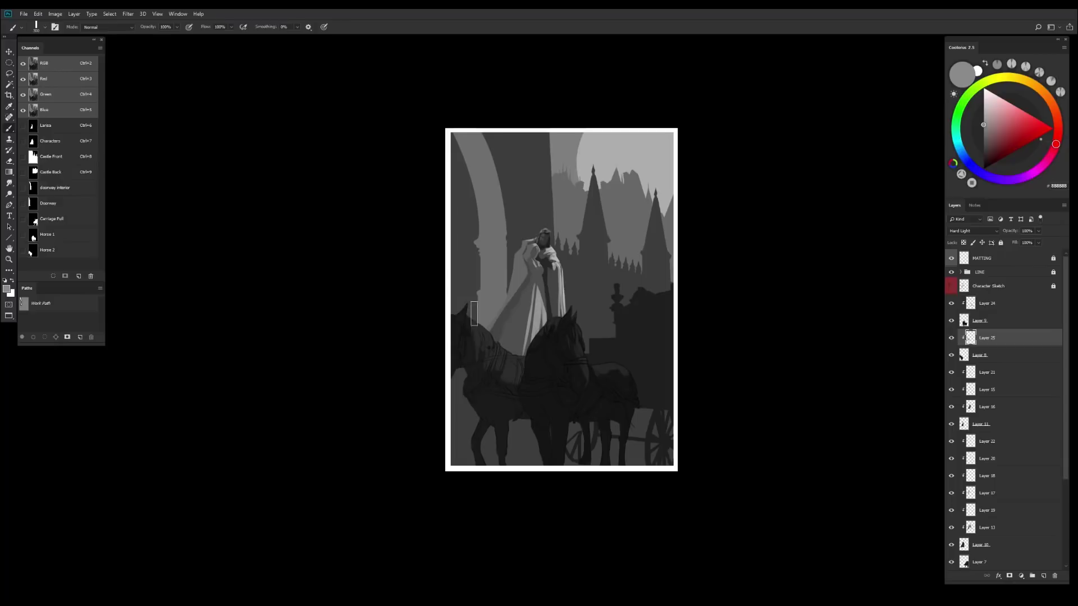
key(e)
scroll(475, 378, down, 1)
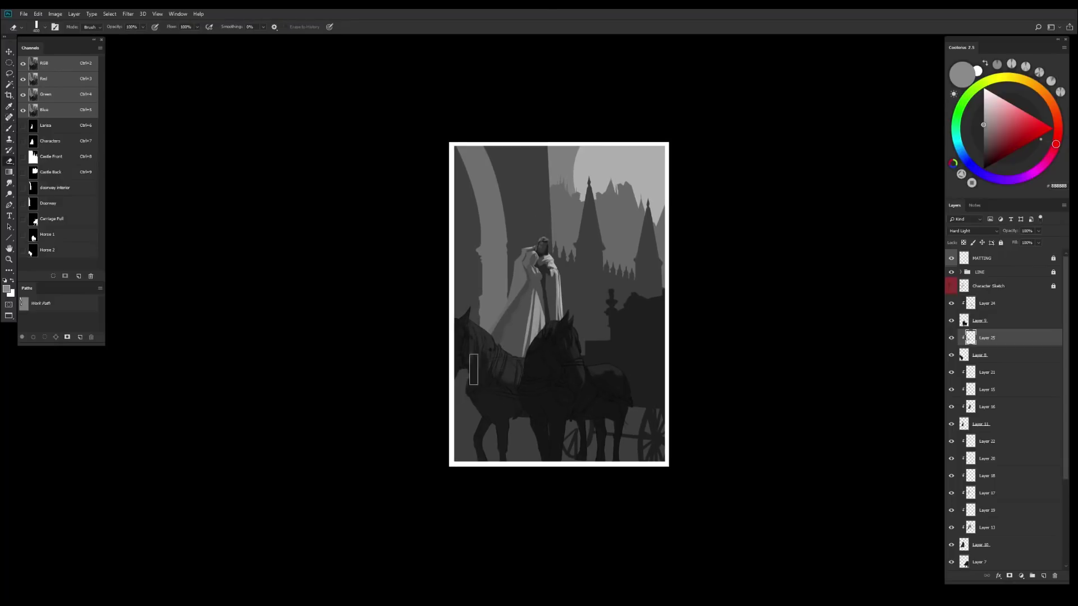
scroll(473, 370, down, 1)
Add a new Hard Light layer above Layer 7 and paint carriage detail
ctrl+click(589, 387)
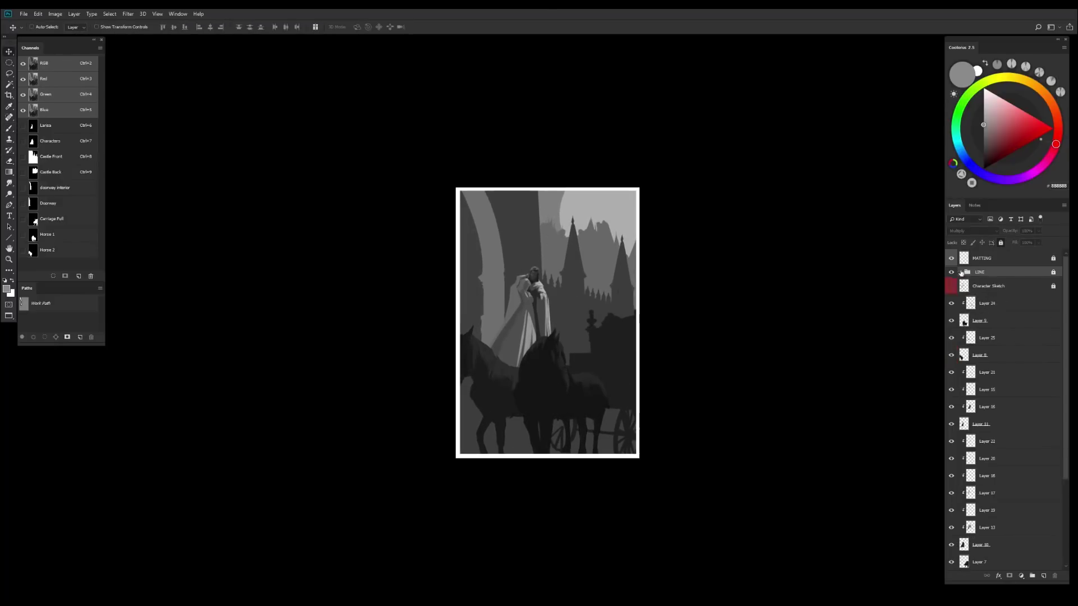
scroll(1061, 522, down, 5)
click(1043, 576)
click(973, 231)
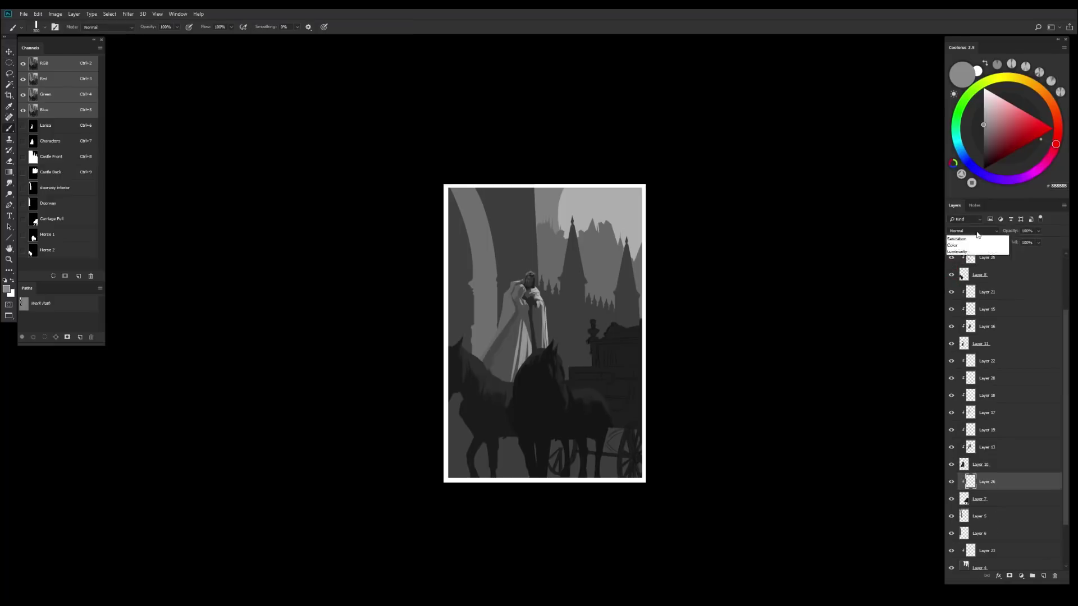
click(966, 315)
key(b)
scroll(599, 362, up, 1)
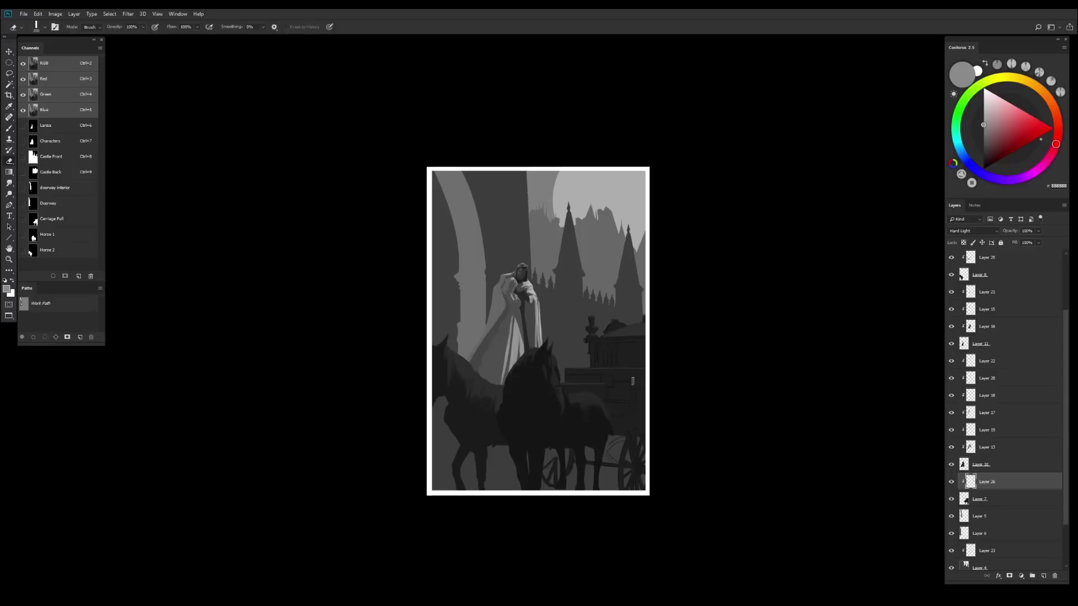
scroll(613, 357, down, 1)
Add a new layer below Layer 26, erase detail, and flip the canvas back to its original orientation
key(l)
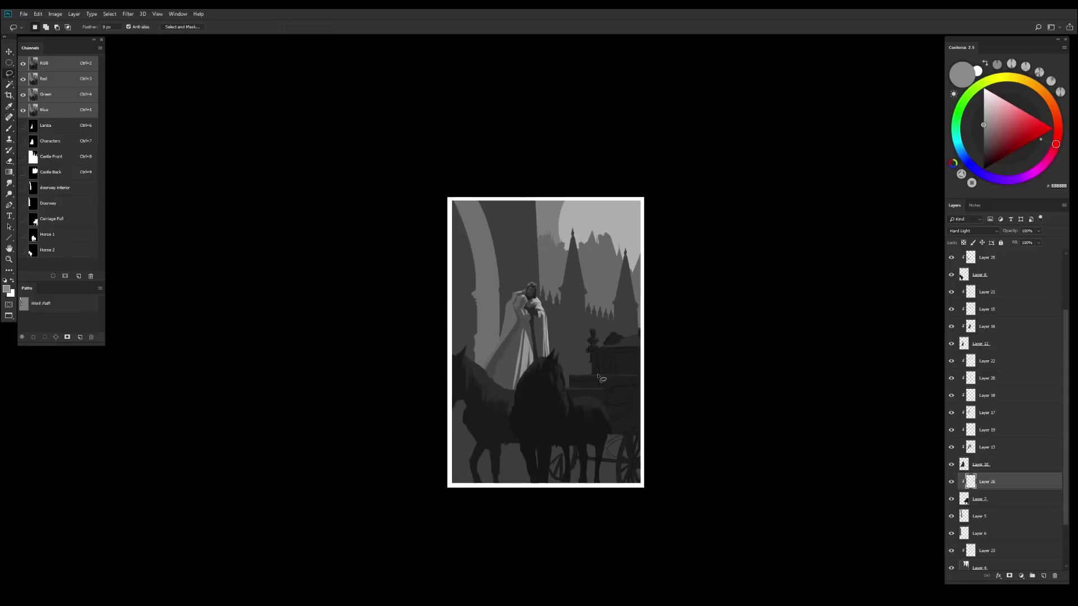
key(ctrl+shift+alt+n)
key(e)
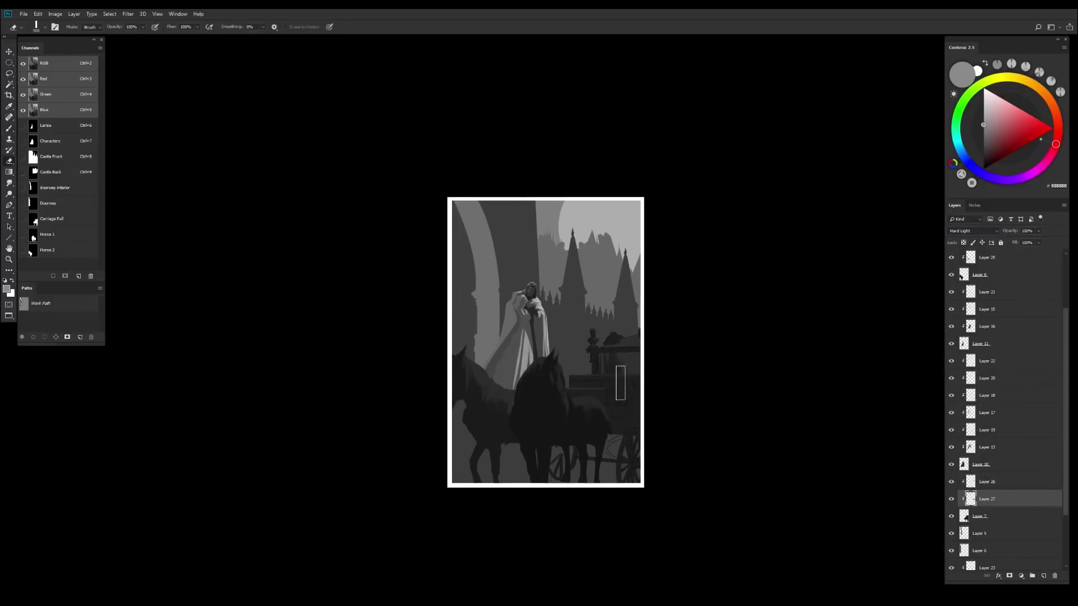
scroll(600, 547, down, 1)
key(v)
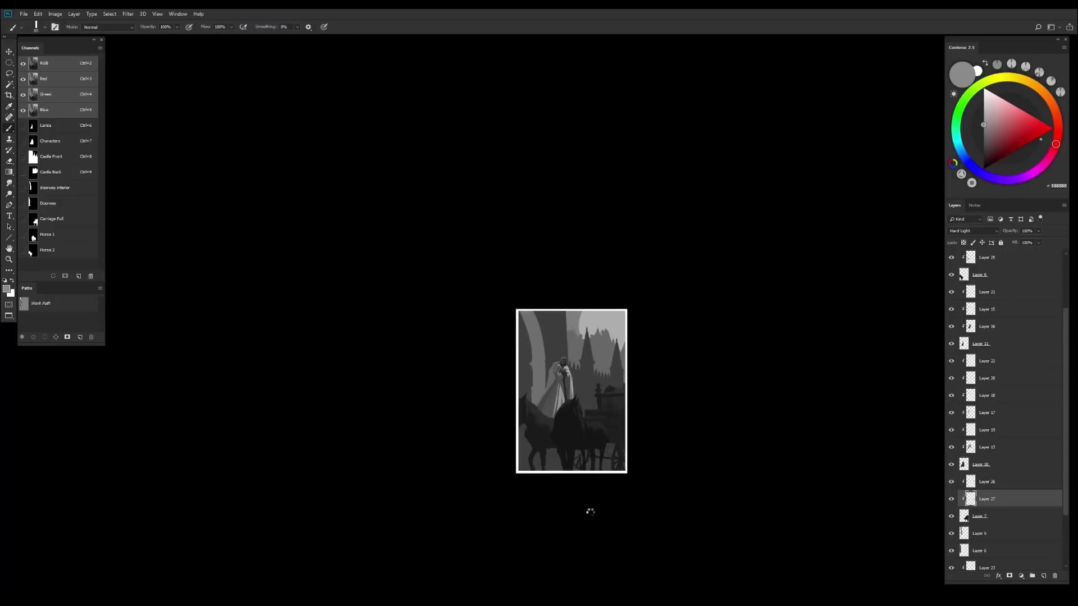
key(ctrl+0)
click(987, 372)
Show the Character Sketch overlay, undo the last stroke and clear the selection around the hand
click(951, 286)
key(b)
key(ctrl+plus)
key(ctrl+plus)
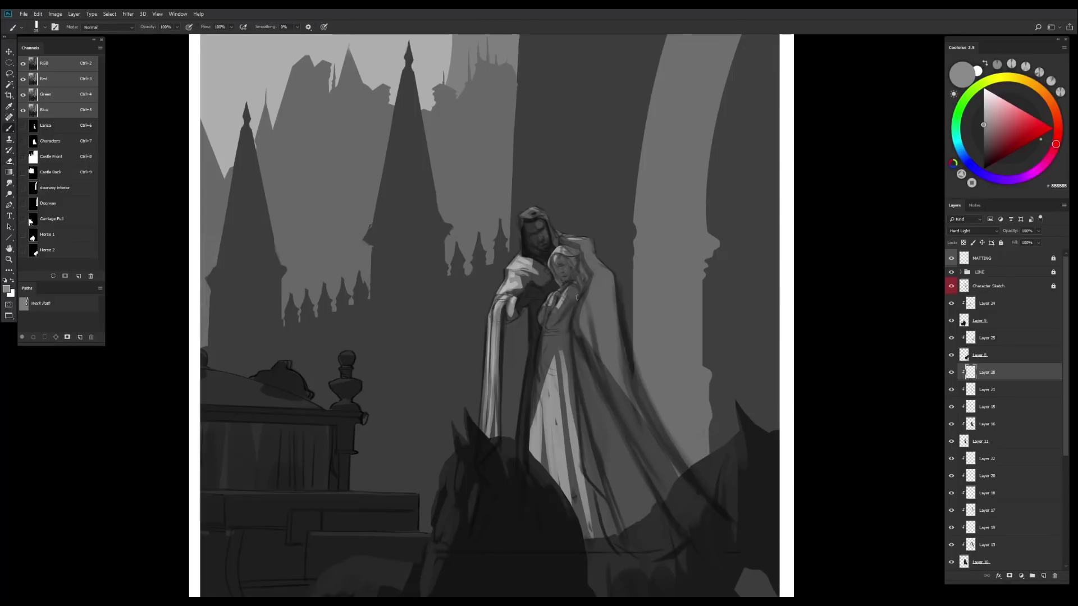
key(ctrl+z)
key(e)
scroll(611, 381, down, 3)
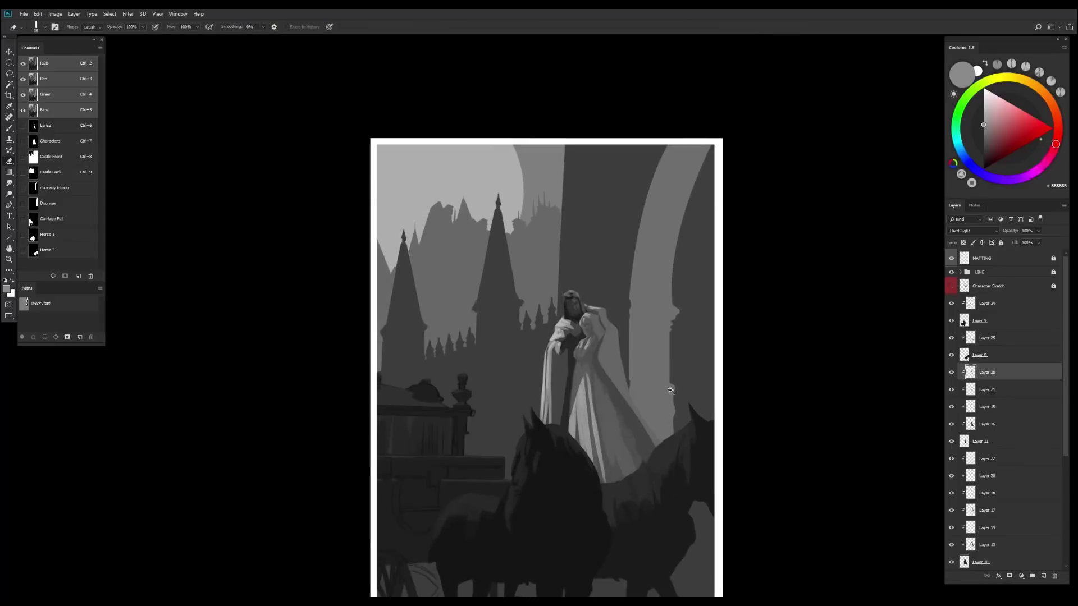
key(e)
scroll(601, 377, up, 3)
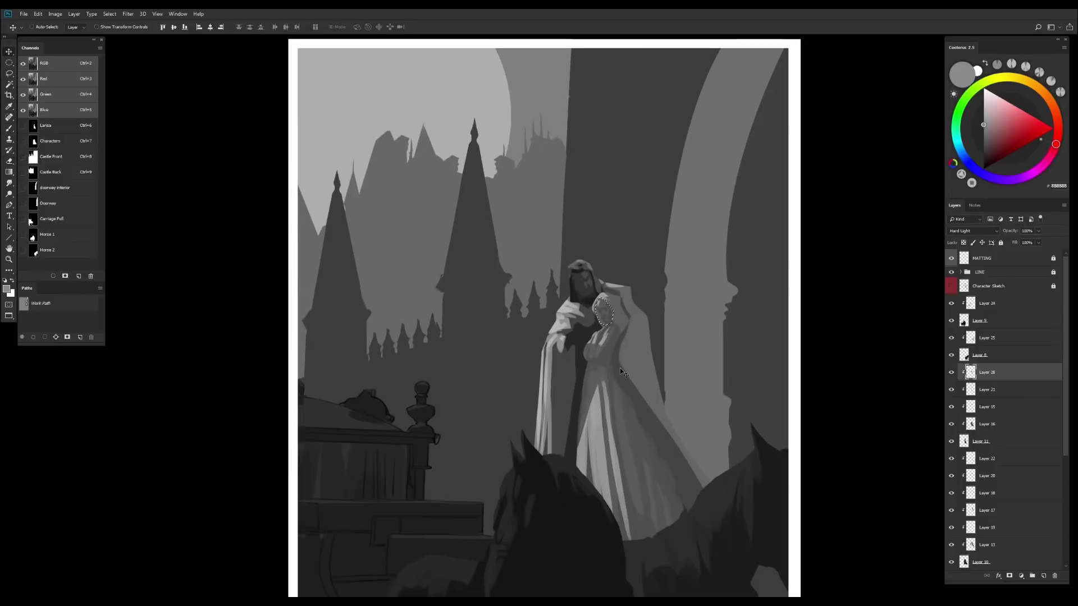
key(ctrl+d)
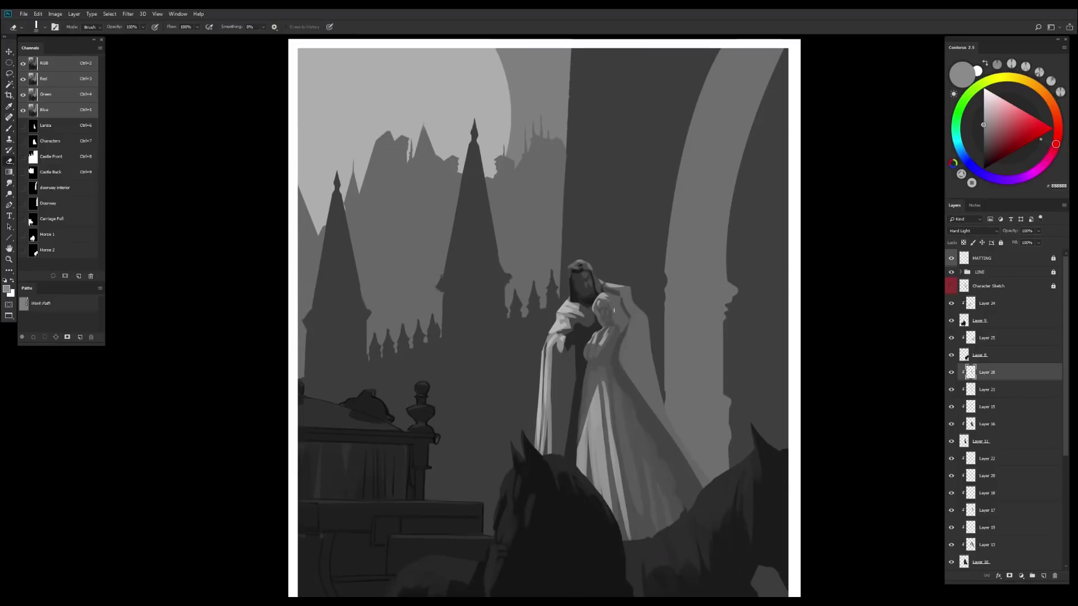
scroll(613, 310, down, 3)
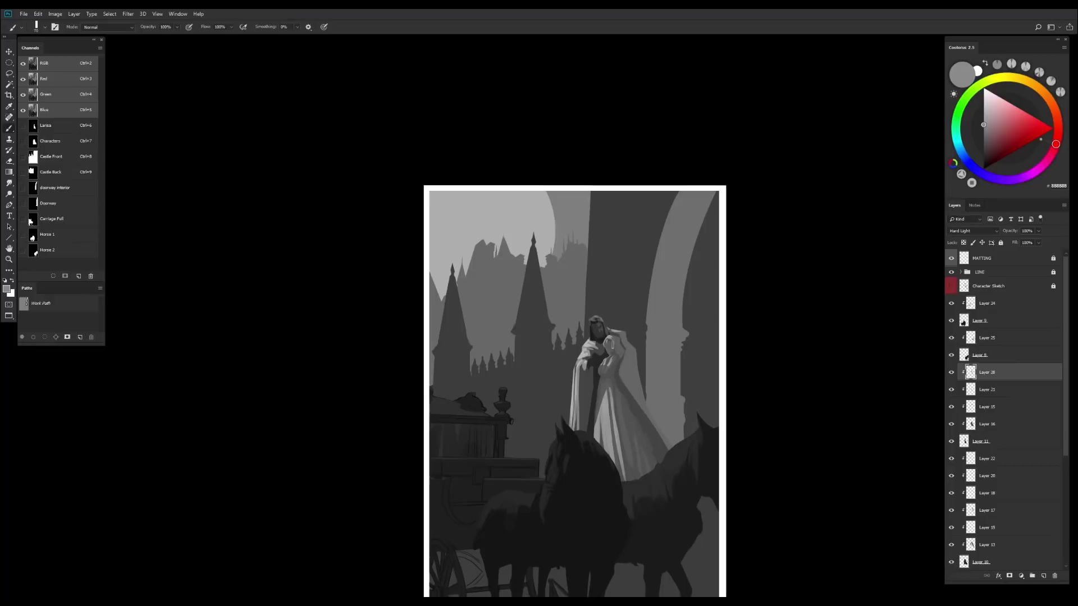
scroll(615, 364, up, 4)
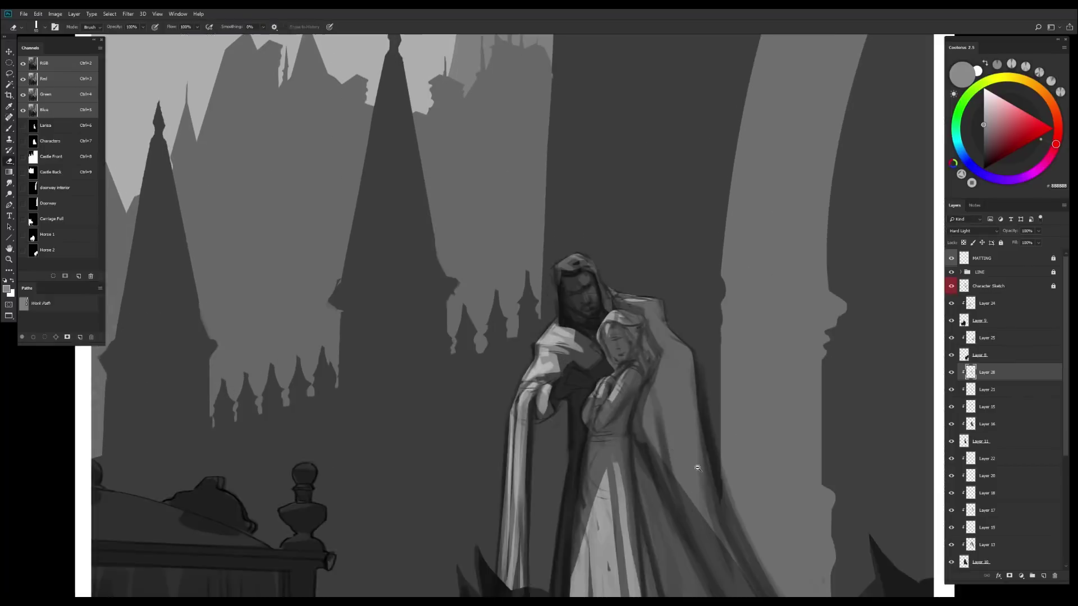
scroll(618, 365, down, 1)
Add a clipped Hard Light layer above Layer 28 and paint mid and lighter greys on the couple
key(ctrl+shift+alt+n)
click(967, 231)
click(957, 277)
key(b)
scroll(645, 365, up, 3)
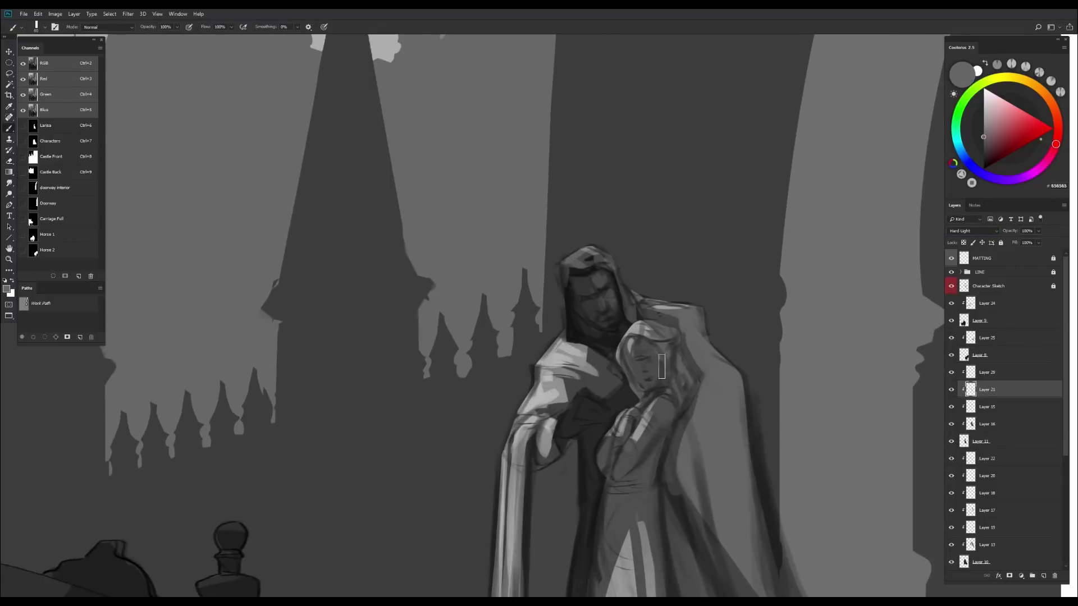
scroll(671, 389, down, 3)
scroll(664, 385, up, 2)
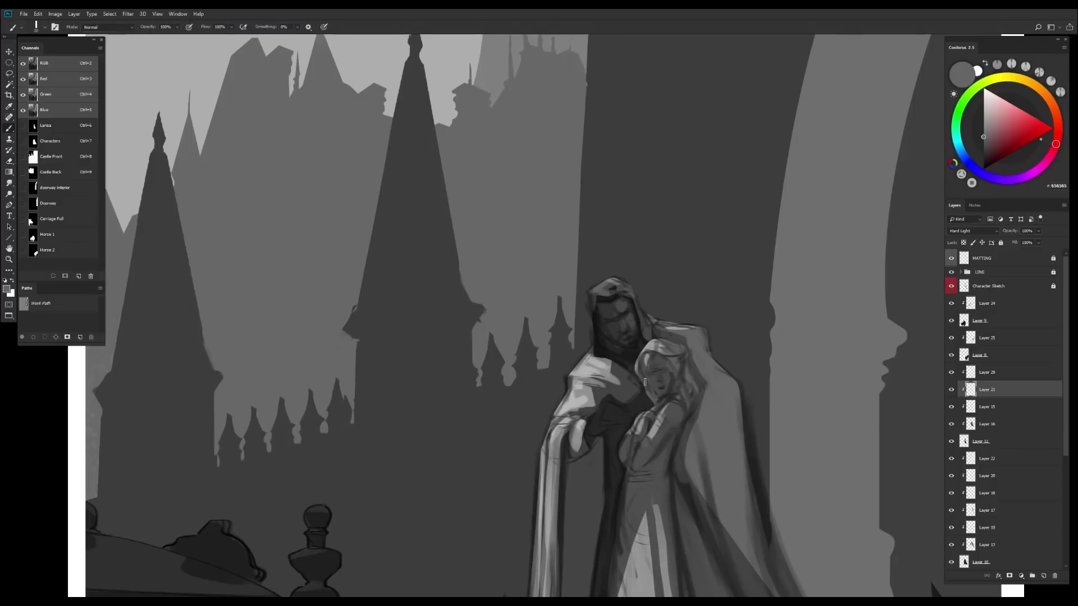
click(988, 372)
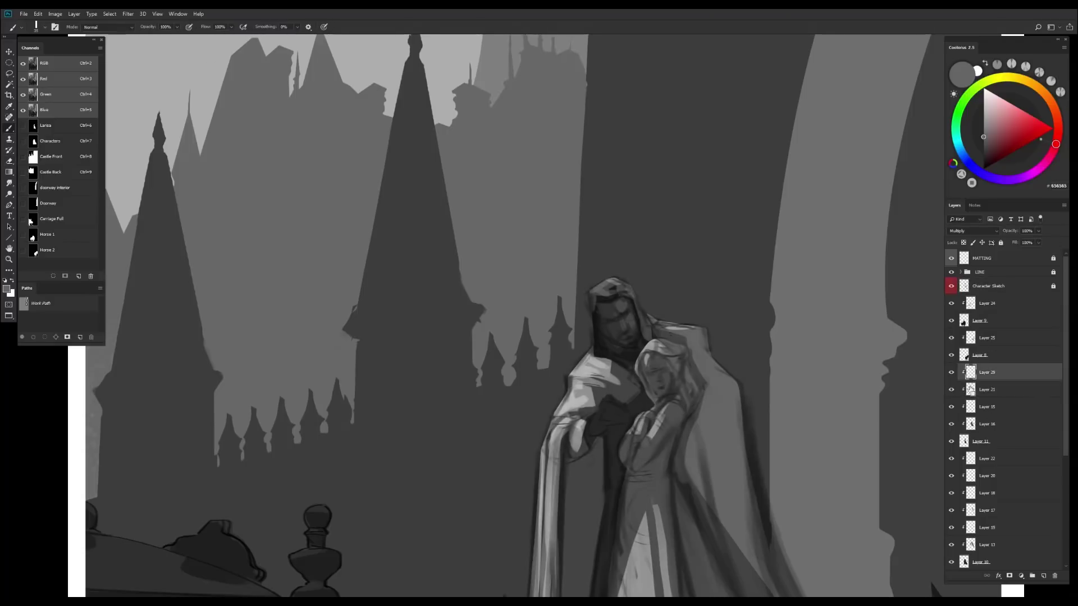
scroll(662, 370, up, 2)
alt+click(661, 365)
scroll(662, 365, down, 2)
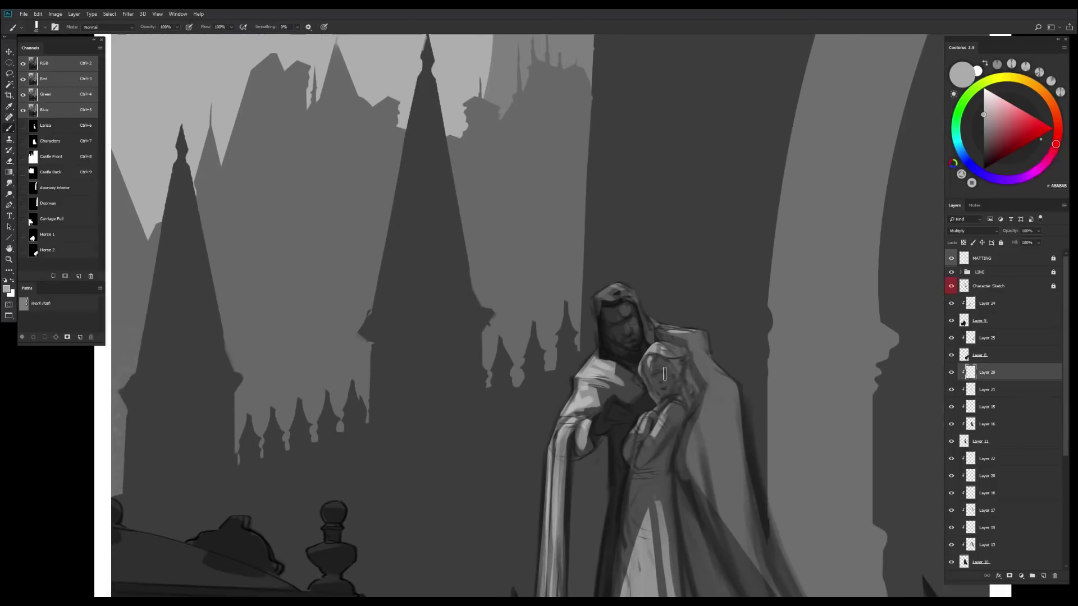
alt+click(673, 388)
scroll(672, 389, down, 2)
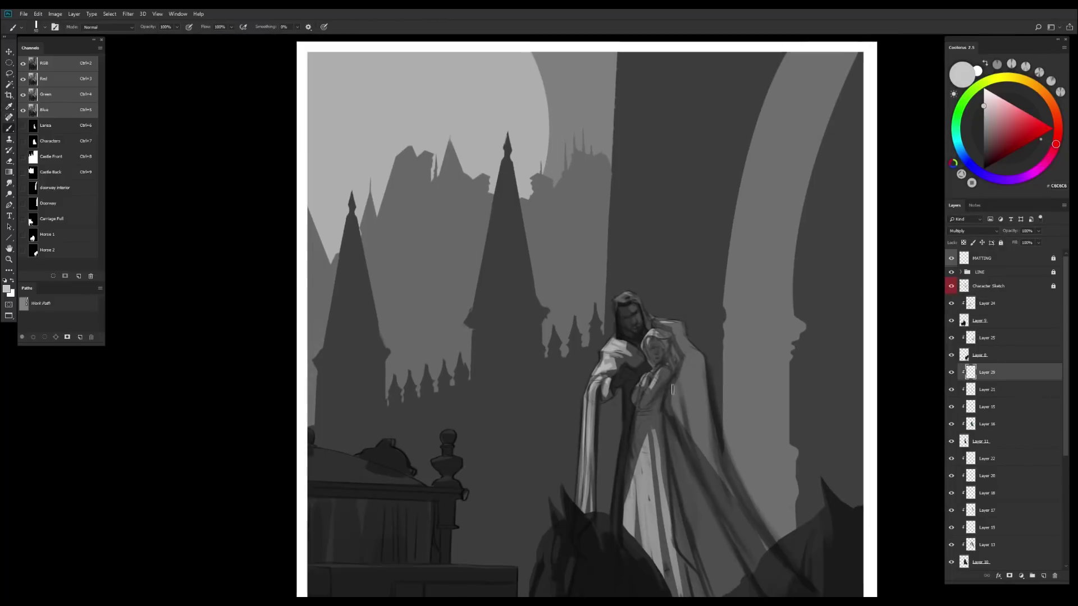
scroll(711, 459, down, 2)
scroll(675, 371, up, 4)
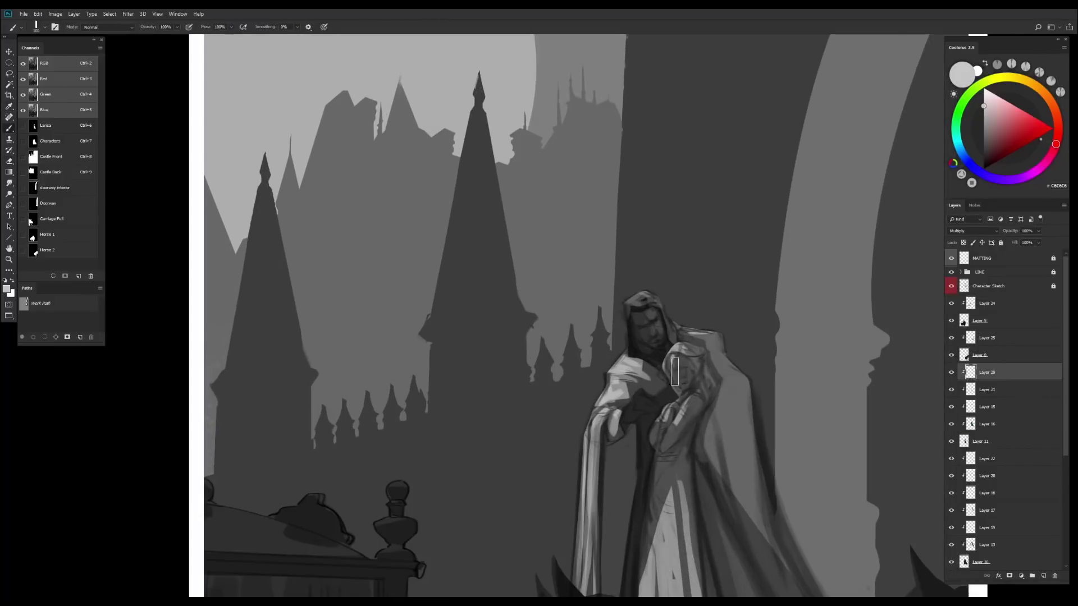
scroll(745, 398, down, 2)
Adjust the layer's Lightness with Hue/Saturation, then add a new shading layer above Layer 13
key(ctrl+u)
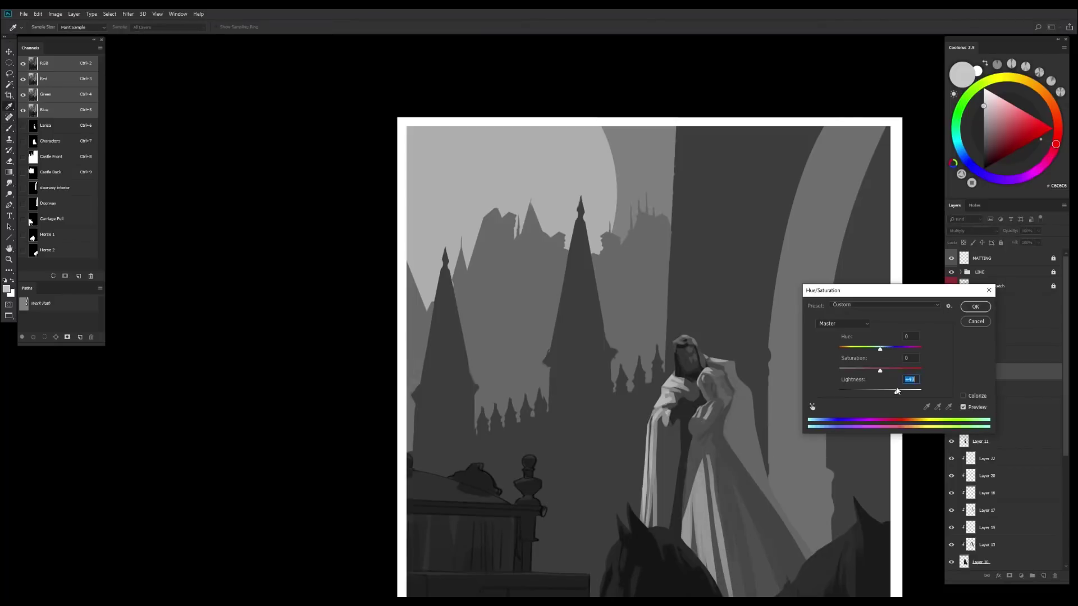
key(Return)
key(e)
key(v)
scroll(722, 465, down, 3)
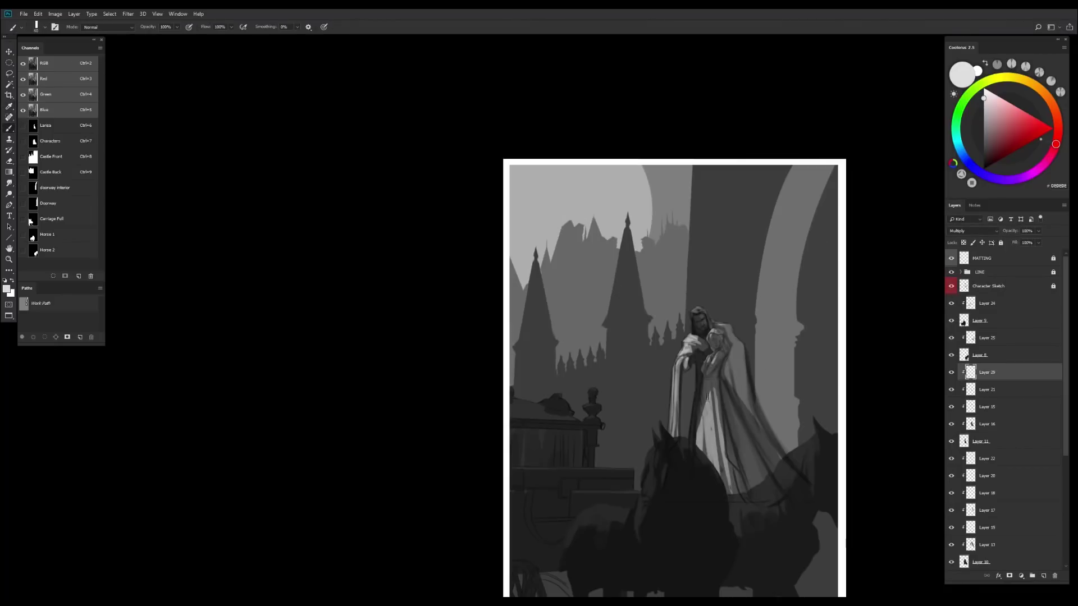
scroll(708, 359, up, 3)
click(987, 545)
scroll(1035, 484, down, 2)
key(ctrl+shift+alt+n)
key(b)
scroll(695, 310, up, 2)
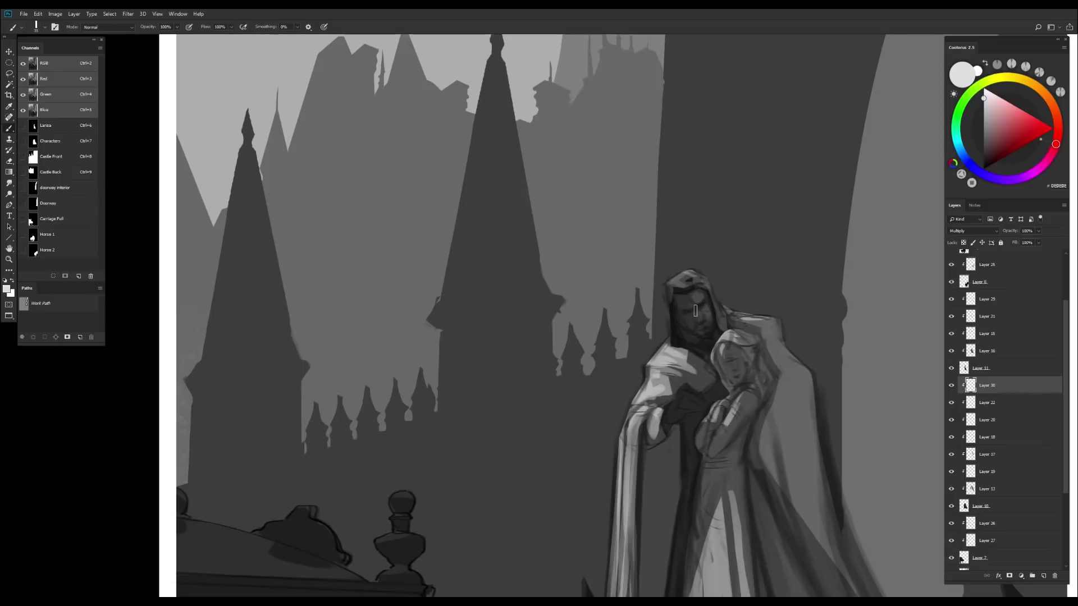
Hide the Character Sketch lines while checking Layer 17, then select Layer 4
key(F2)
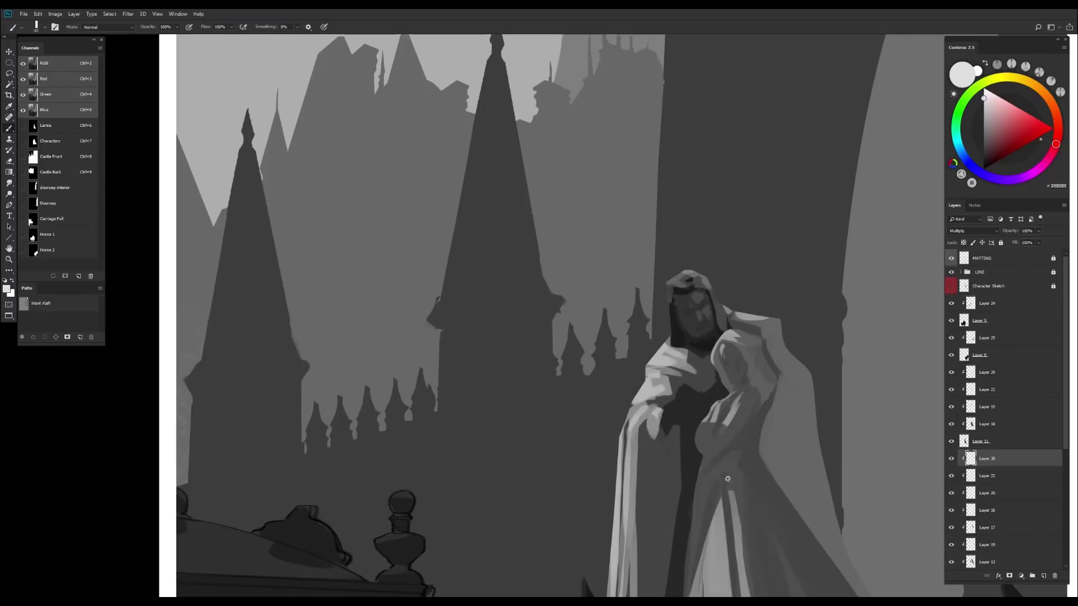
scroll(662, 341, down, 3)
key(F2)
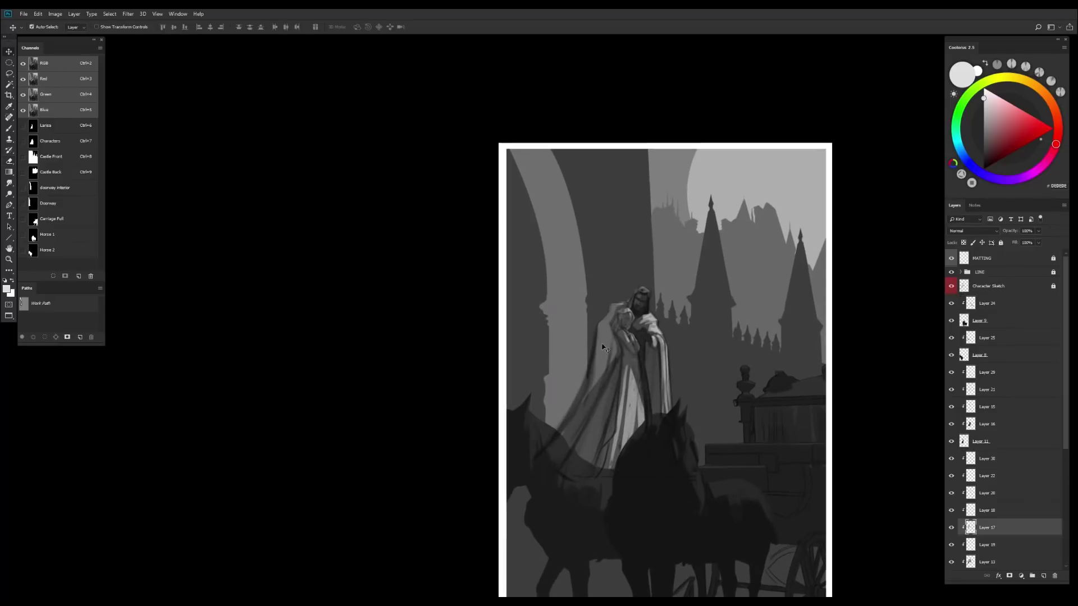
alt+click(630, 342)
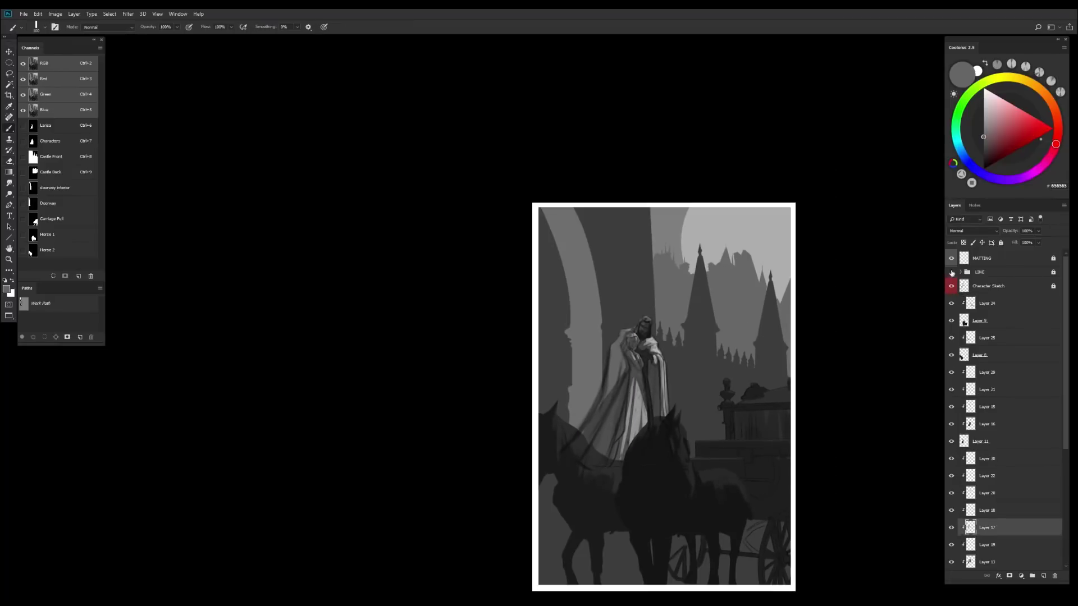
key(F2)
scroll(621, 355, up, 1)
key(v)
scroll(648, 408, down, 2)
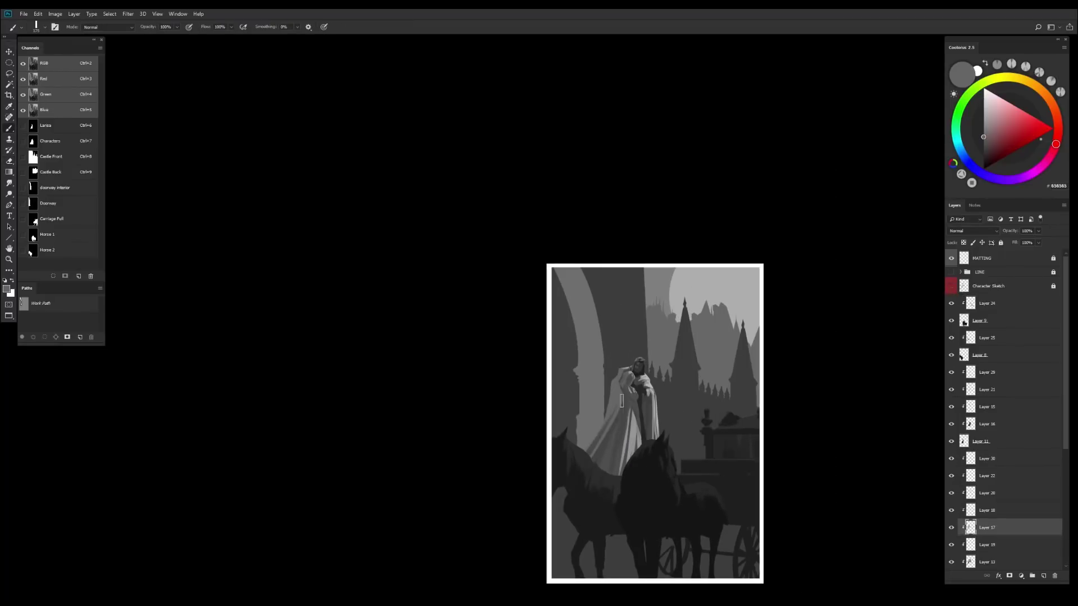
scroll(1005, 450, down, 5)
click(999, 510)
Paint soft mist on Layer 31 with a very large soft brush and move it above Layer 5
click(1005, 493)
right_click(691, 203)
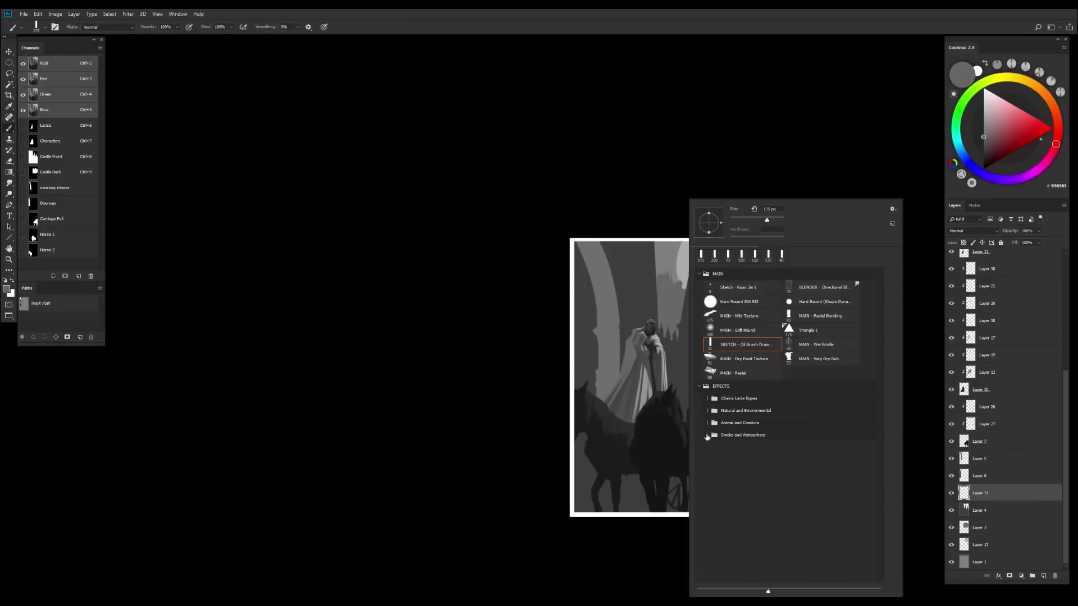
click(775, 393)
key(e)
right_click(739, 263)
double_click(729, 255)
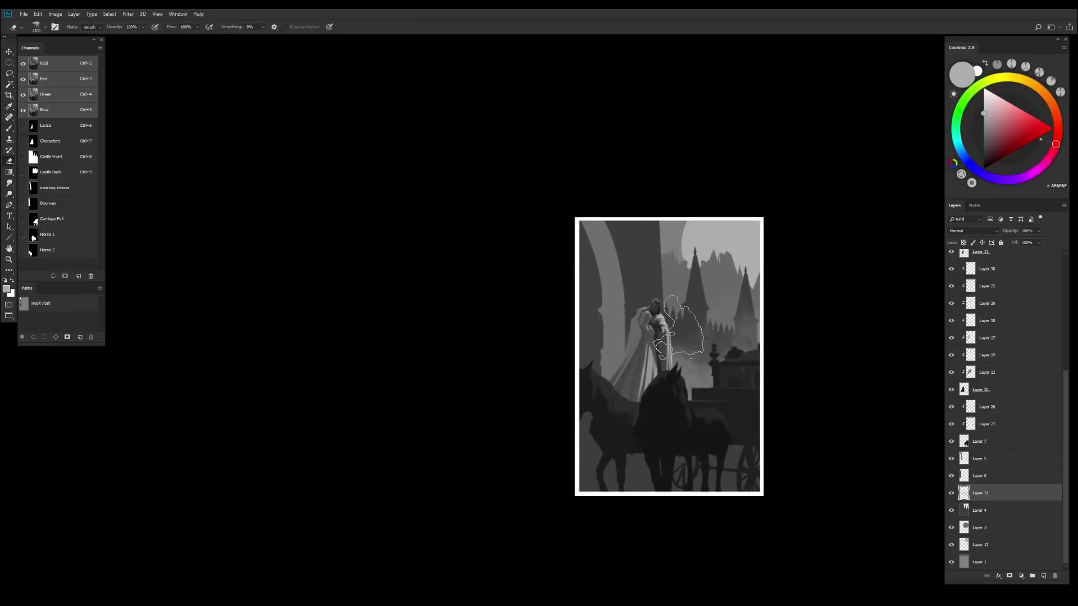
key(ctrl+bracketright)
key(ctrl+bracketright)
scroll(724, 362, down, 3)
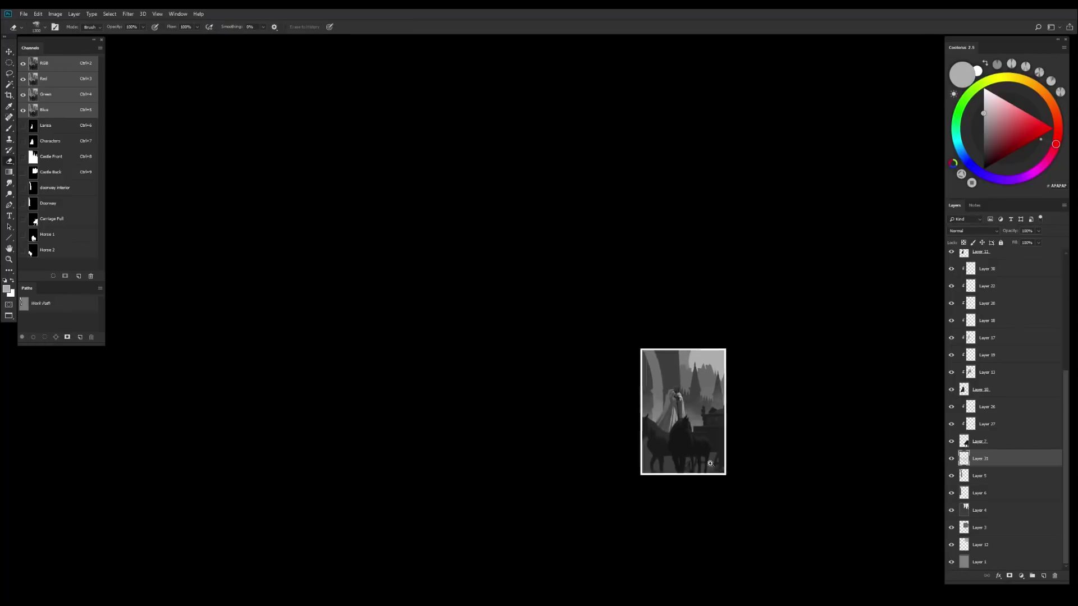
scroll(730, 354, up, 2)
scroll(754, 353, up, 1)
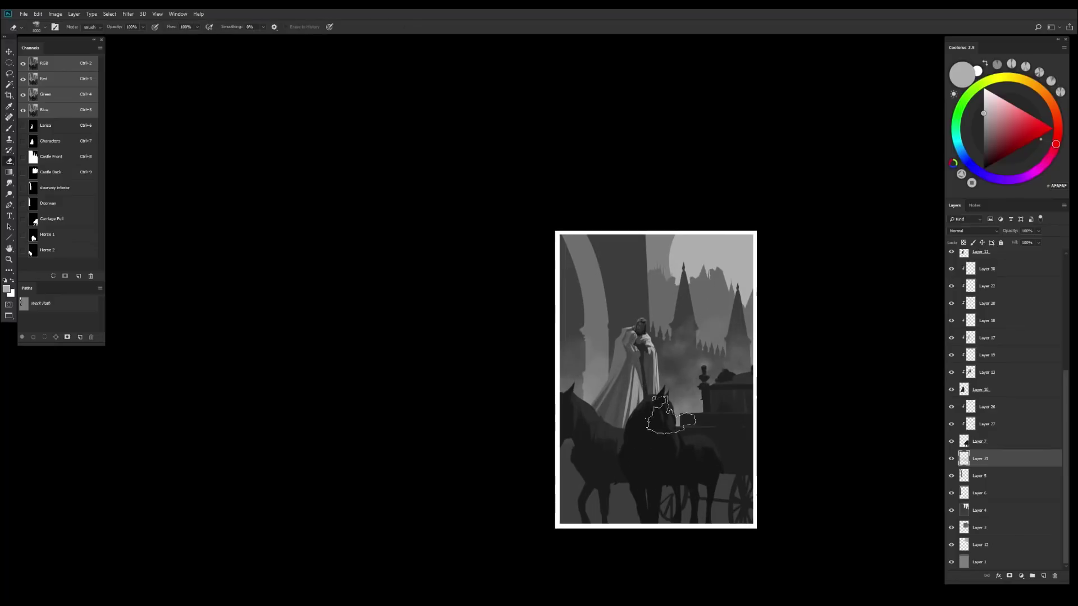
scroll(640, 441, down, 2)
Lower Layer 31 to 65% opacity and add Layer 33 above Layer 24 at 53% opacity
ctrl+click(636, 444)
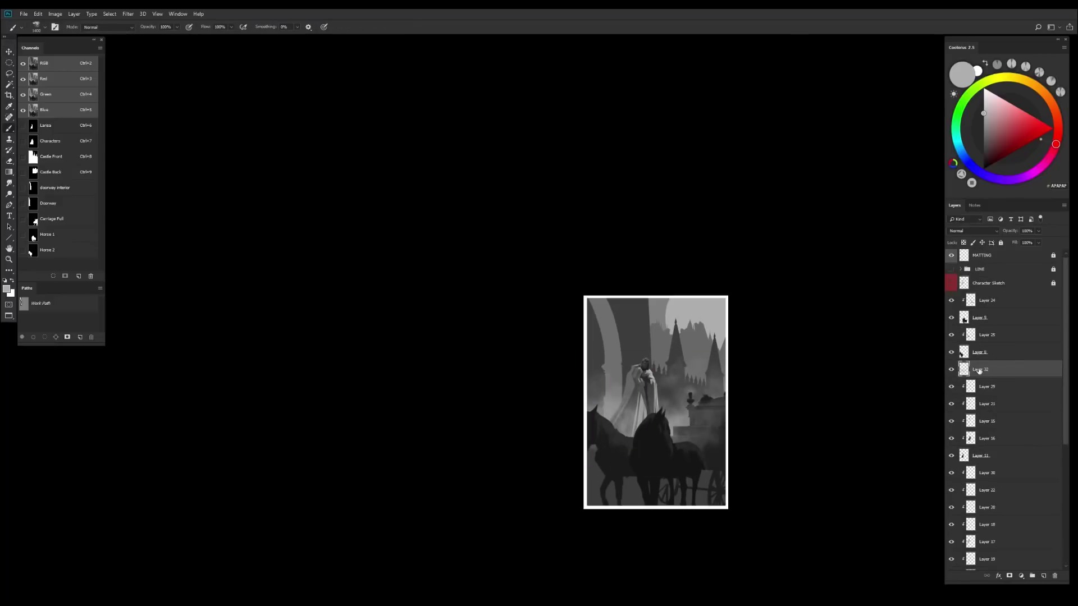
ctrl+click(629, 456)
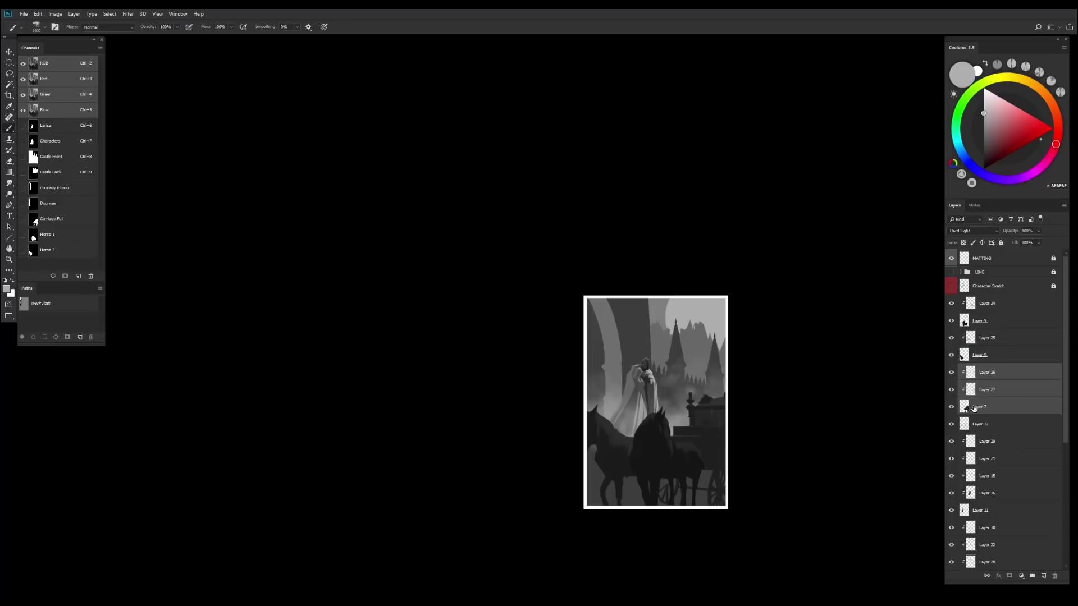
key(e)
ctrl+click(674, 404)
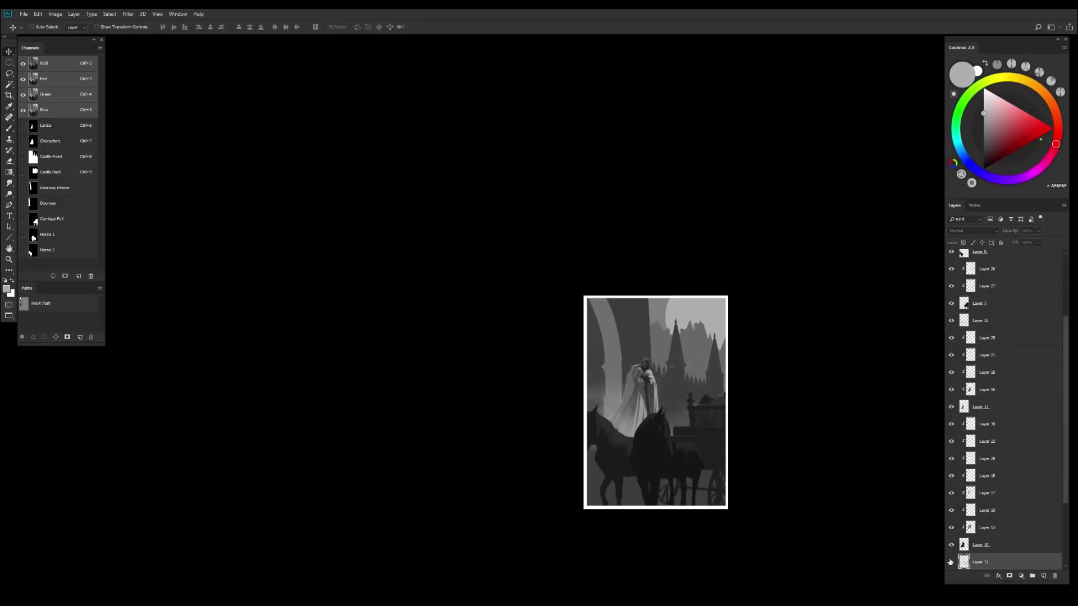
drag(1039, 231, 1025, 245)
key(ctrl+shift+h)
key(ctrl+shift+alt+n)
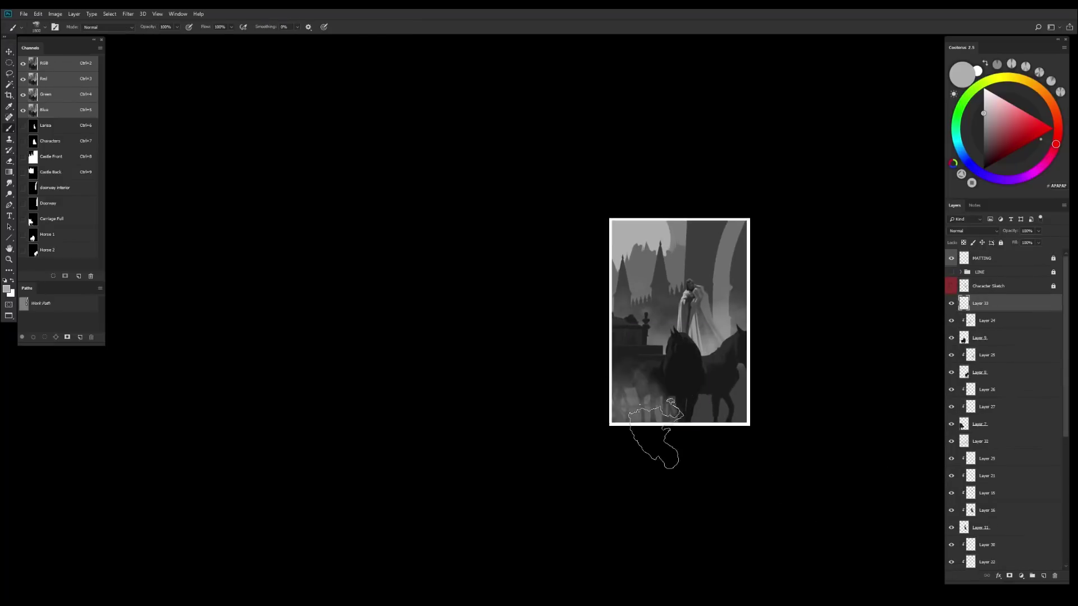
scroll(714, 448, down, 2)
drag(1038, 231, 1021, 245)
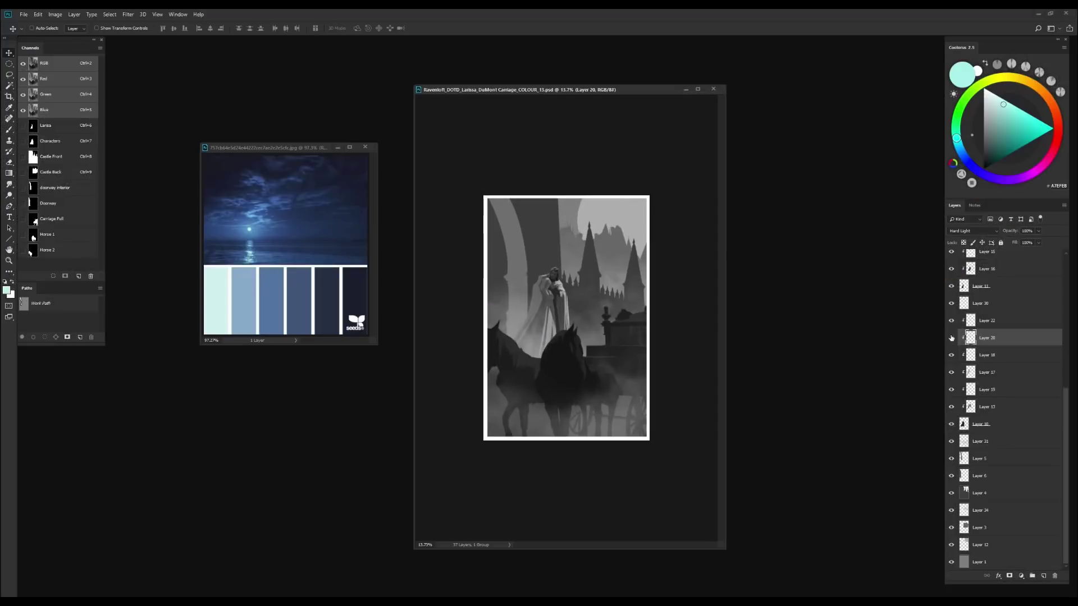
Hide Layer 22 and delete the cyan cloak glow layer, Layer 35
key(b)
click(980, 321)
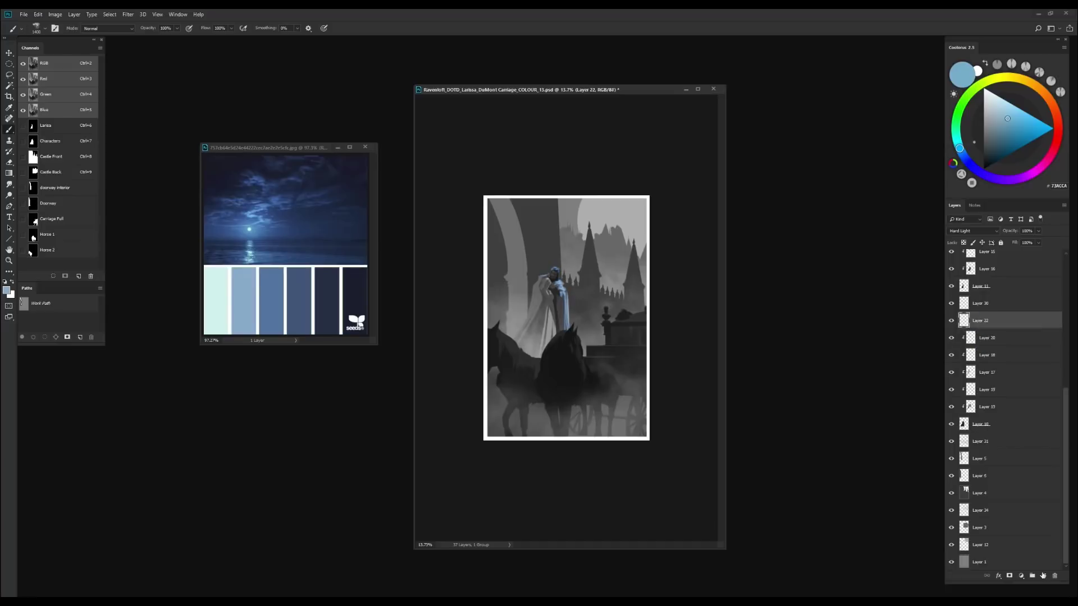
key(ctrl+comma)
click(980, 337)
key(ctrl+plus)
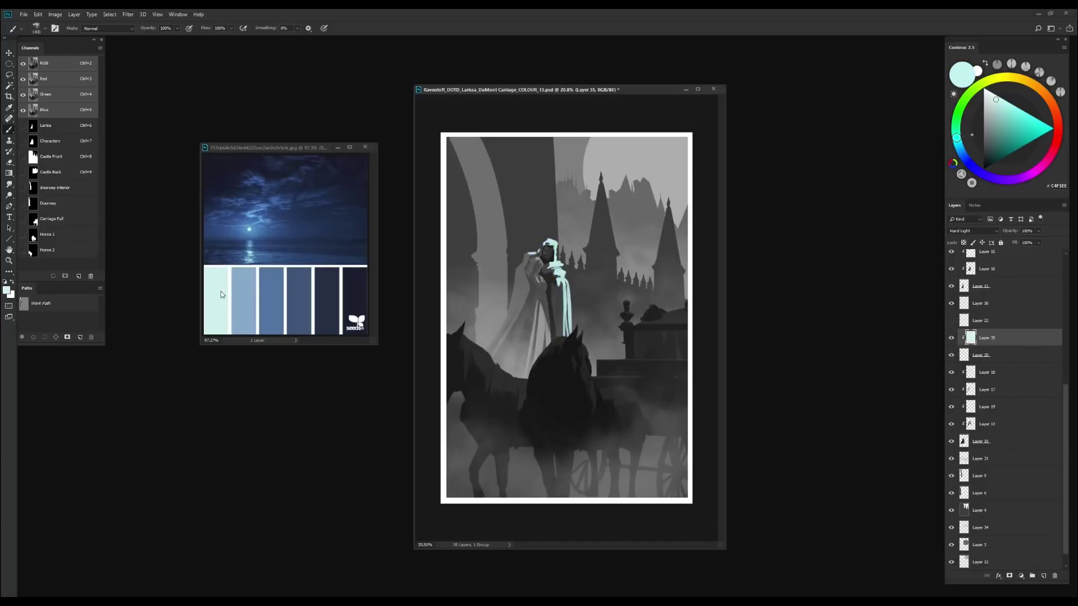
key(Delete)
click(966, 258)
key(v)
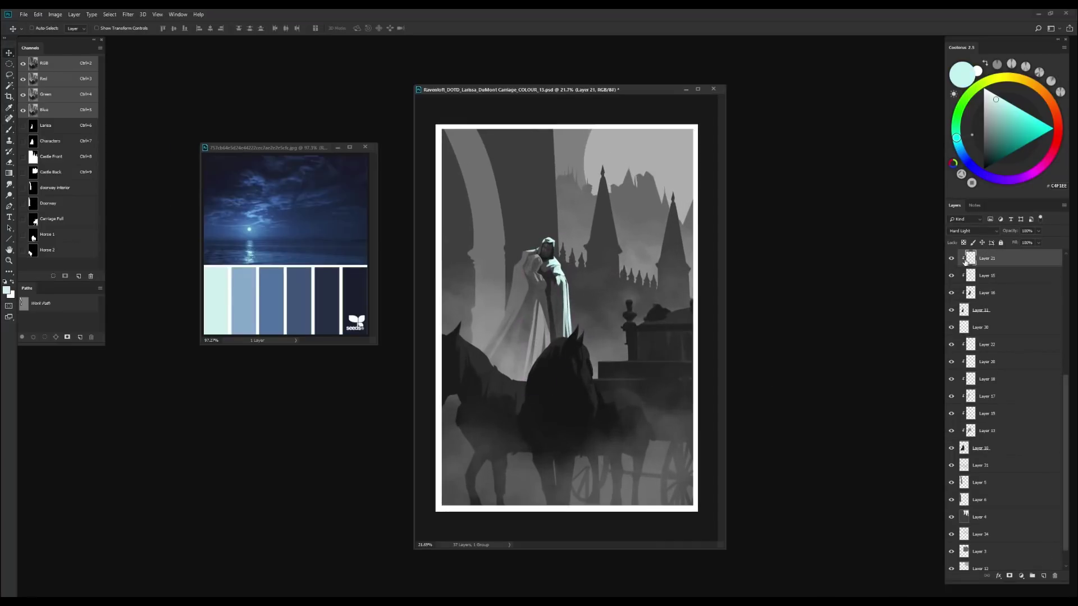
scroll(949, 472, up, 4)
key(ctrl+alt+z)
key(ctrl+alt+z)
key(ctrl+minus)
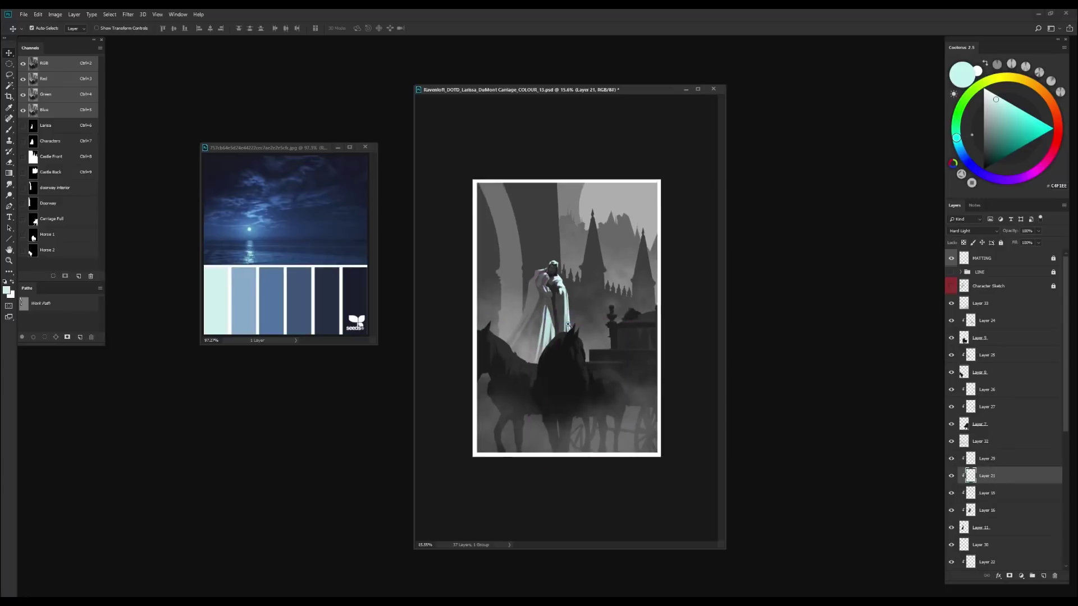
key(b)
key(Delete)
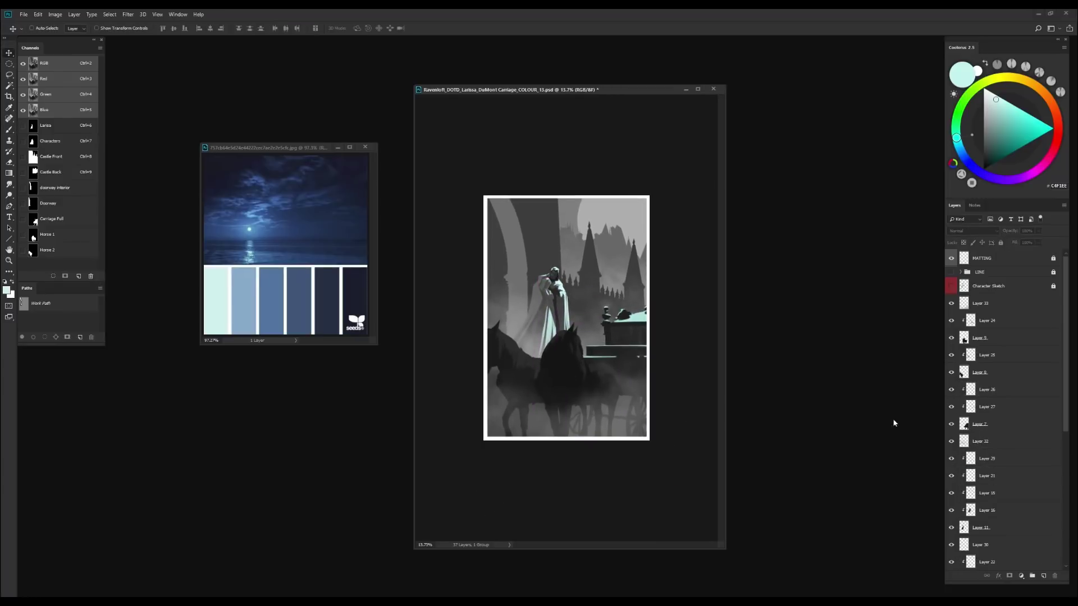
Try a darker Hue/Saturation lightness, restore the blue fill layer and delete Layer 35 again
key(ctrl+alt+u)
key(Return)
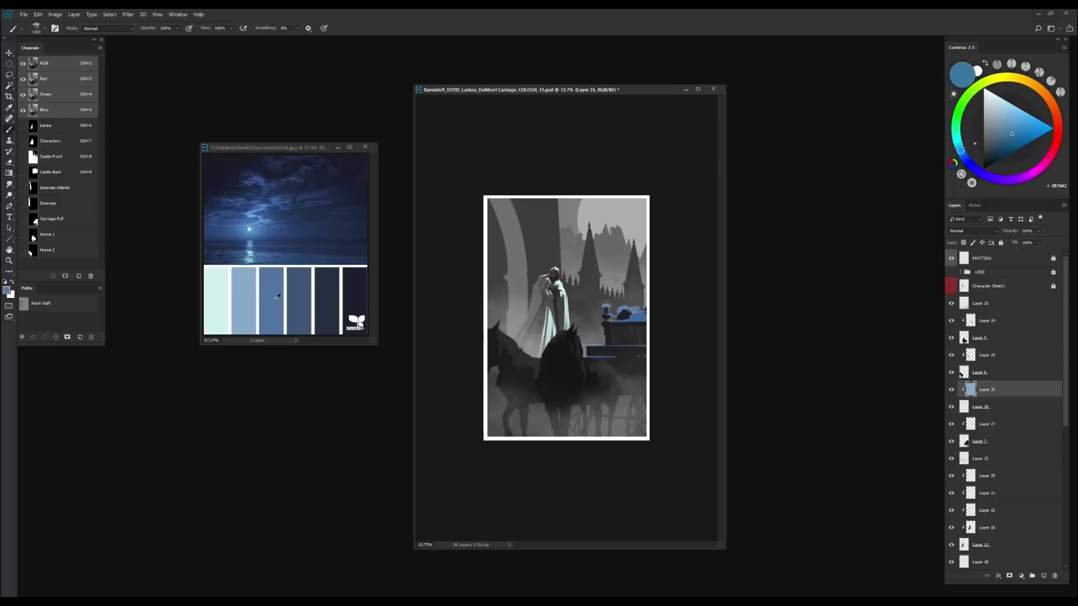
key(alt+shift+BackSpace)
key(v)
scroll(738, 440, down, 1)
key(ctrl+alt+z)
key(ctrl+alt+z)
key(b)
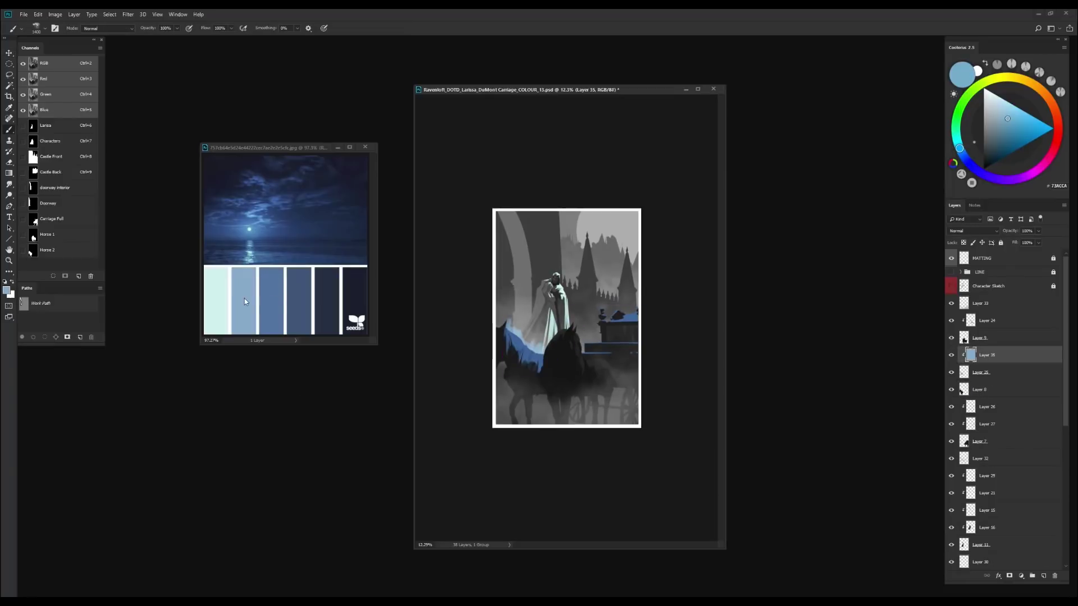
key(ctrl+alt+z)
key(ctrl+alt+z)
scroll(596, 396, down, 2)
scroll(615, 513, up, 1)
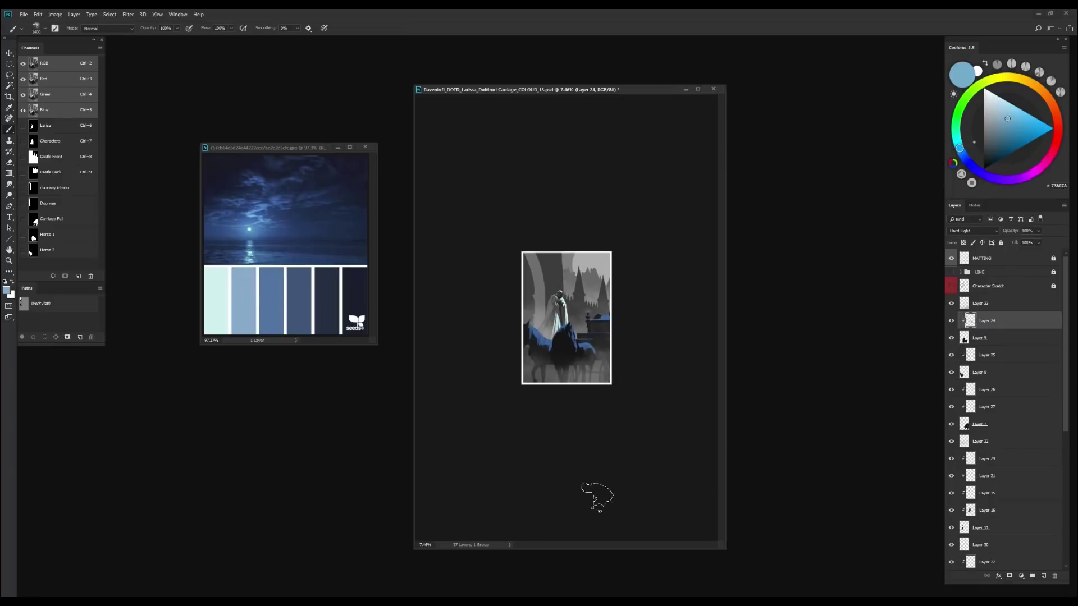
key(Delete)
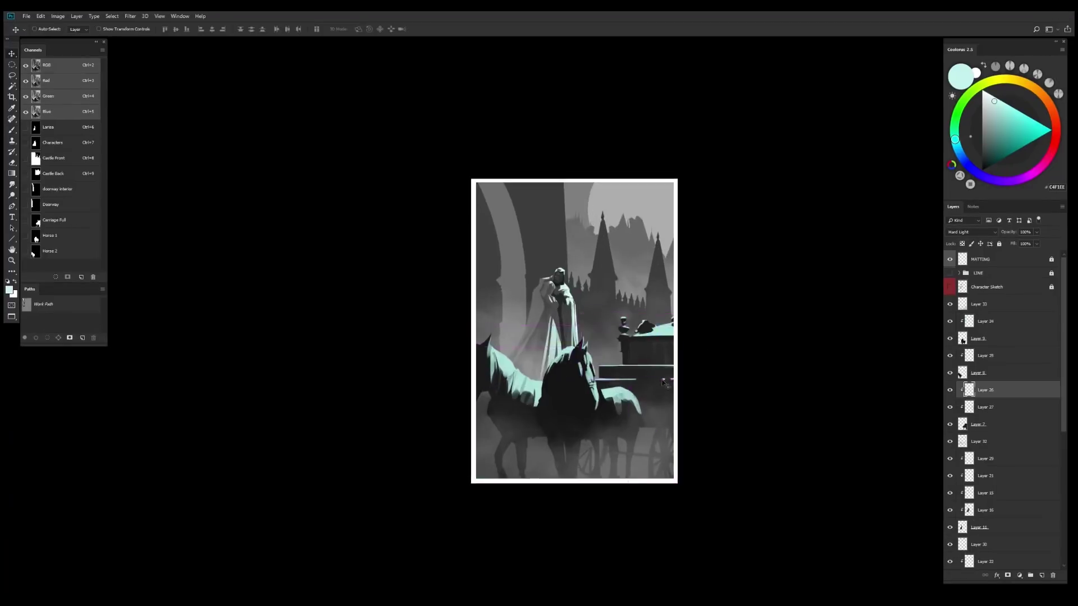
Reset Hue/Saturation Lightness to 0 and select Layer 17
key(ctrl+u)
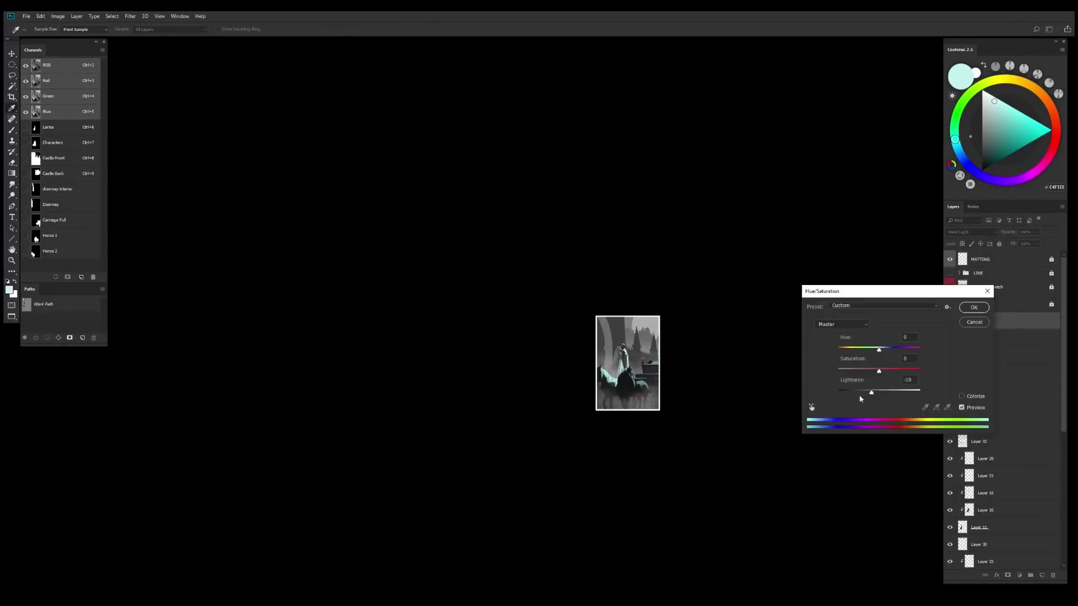
drag(871, 395, 879, 395)
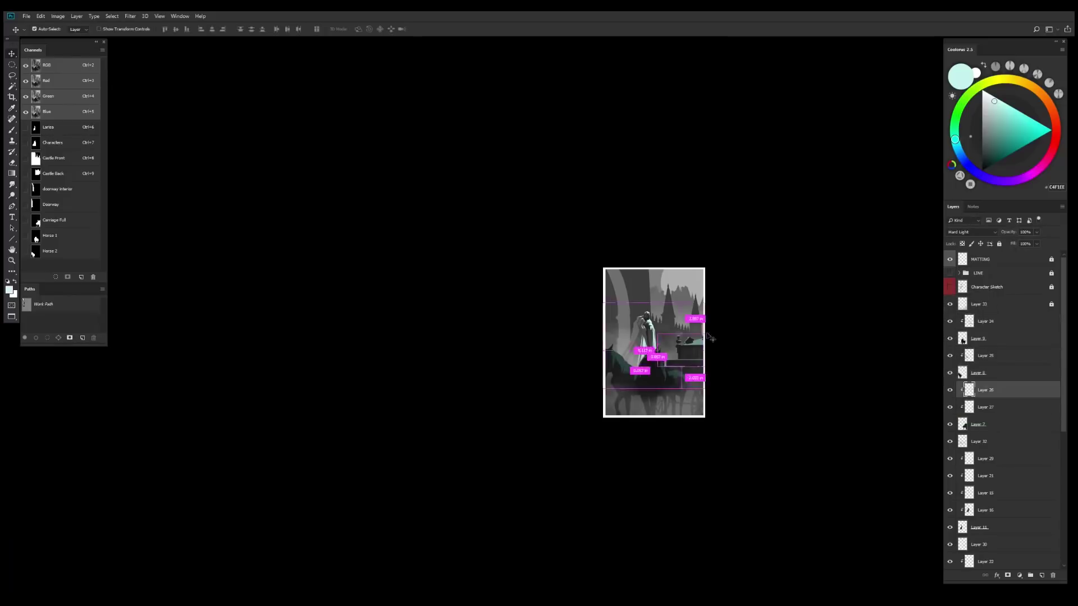
scroll(710, 527, down, 2)
scroll(587, 416, up, 3)
click(963, 437)
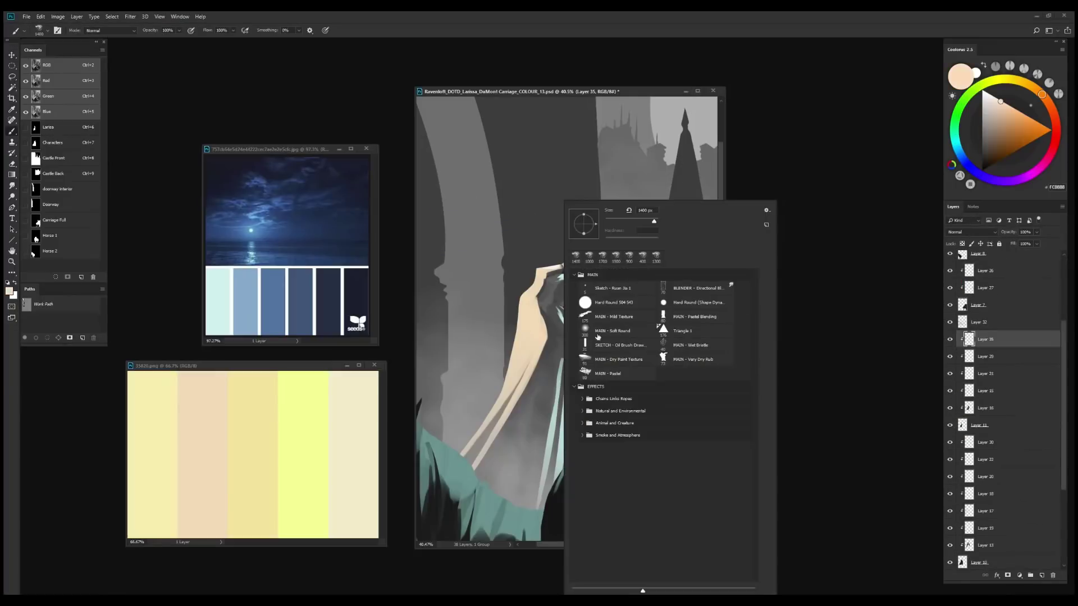
key(Escape)
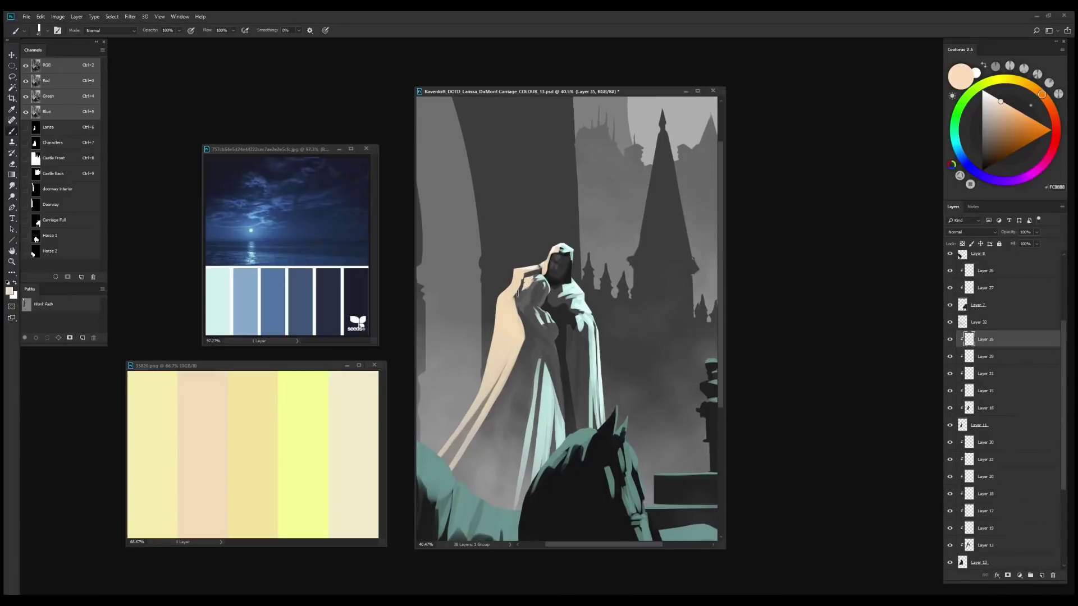
Set the current layer's blend mode to Hard Light
key(e)
scroll(522, 287, down, 2)
click(971, 231)
click(972, 362)
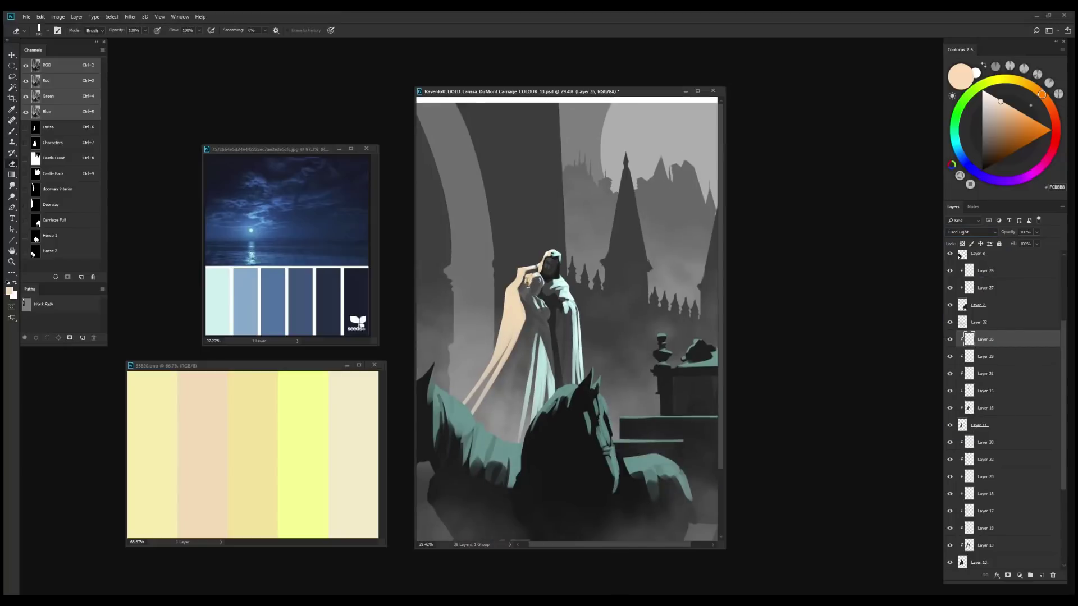
scroll(528, 283, down, 1)
key(b)
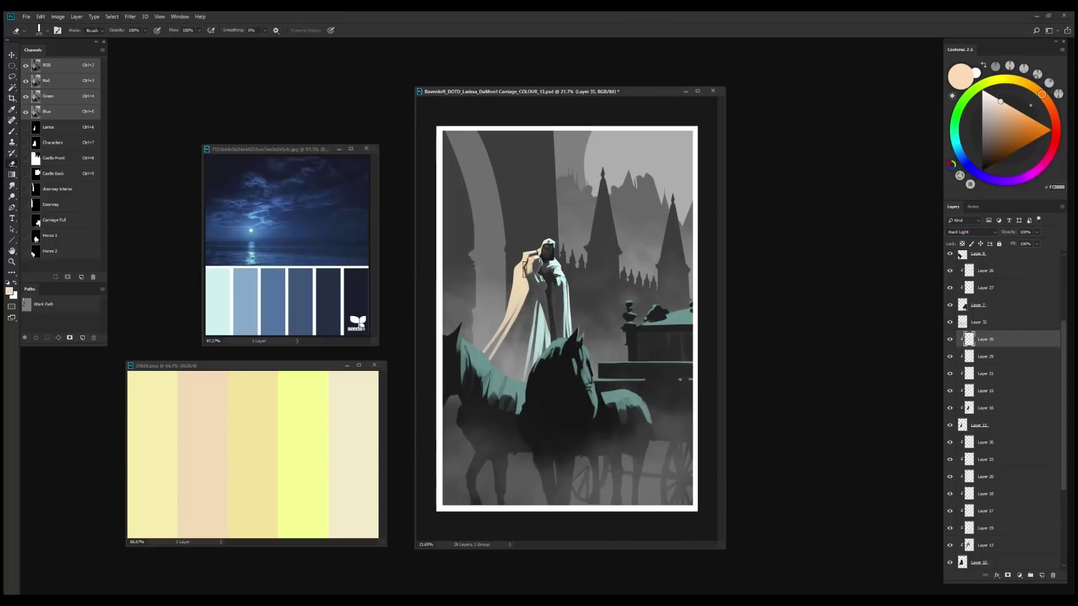
scroll(525, 269, up, 2)
scroll(528, 270, down, 3)
scroll(533, 264, up, 2)
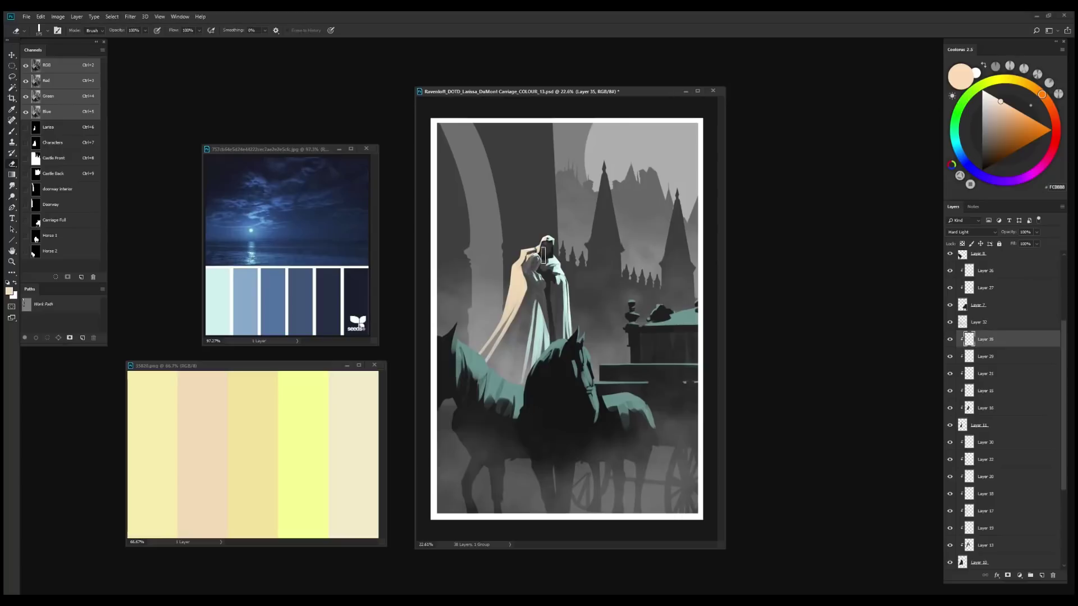
scroll(543, 256, down, 1)
key(b)
scroll(567, 319, down, 2)
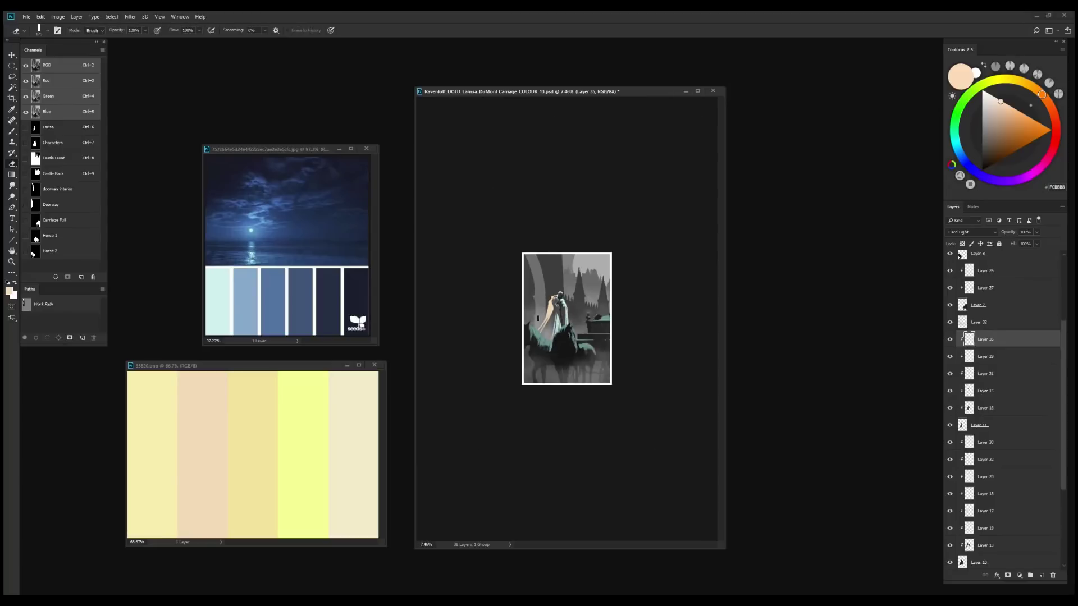
scroll(567, 319, up, 2)
Fill the left arch with the beige foreground colour
key(v)
key(b)
key(alt+BackSpace)
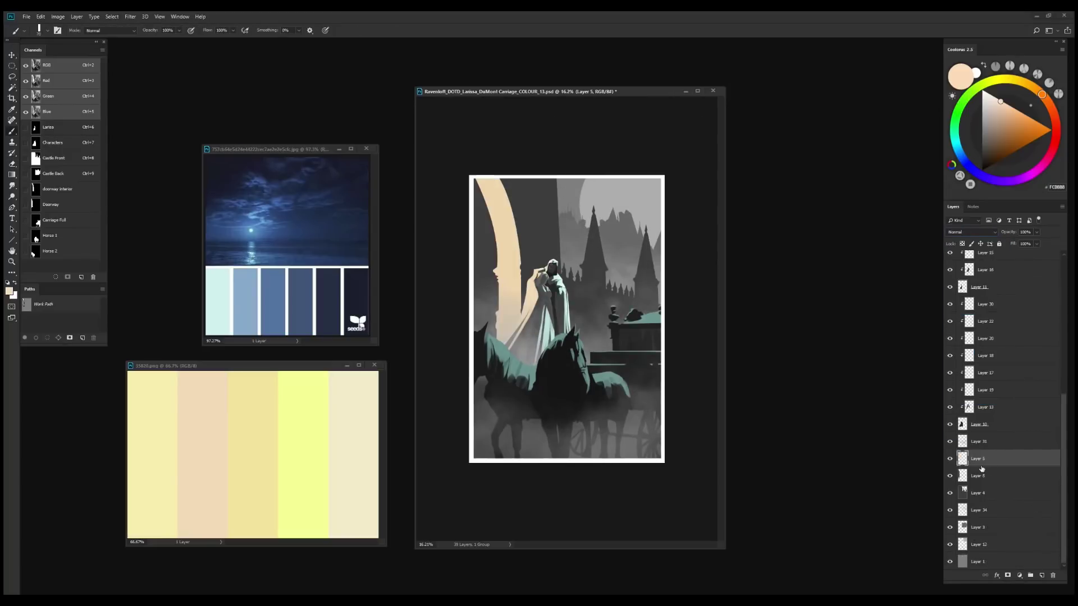
scroll(567, 319, down, 2)
scroll(585, 441, up, 1)
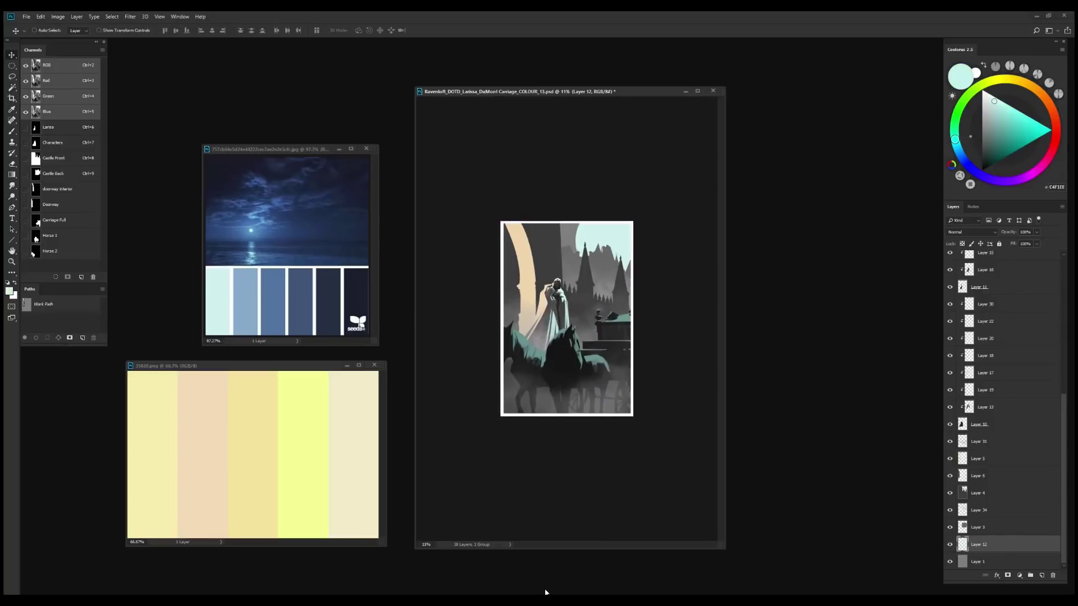
scroll(585, 440, down, 1)
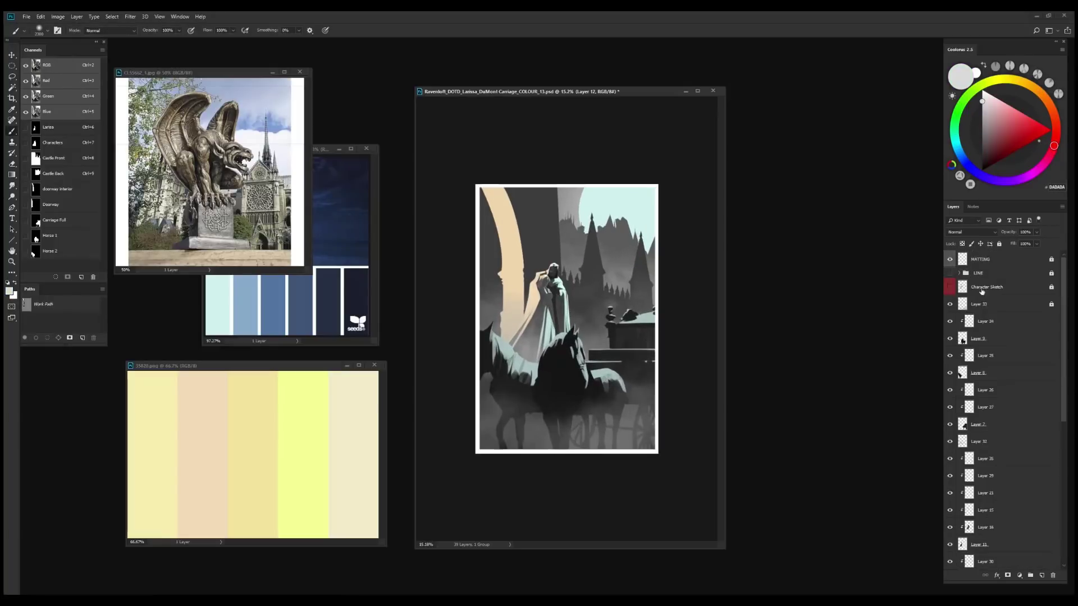
Reset the colour to black and dab a small dark swatch near the top of the painting
key(d)
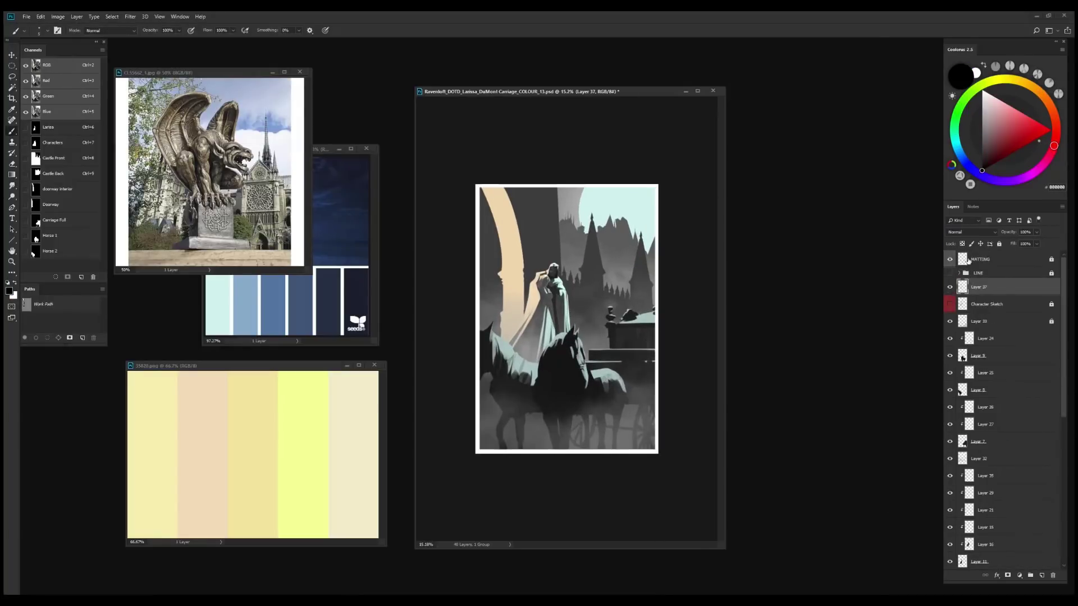
scroll(566, 285, up, 1)
drag(550, 181, 579, 200)
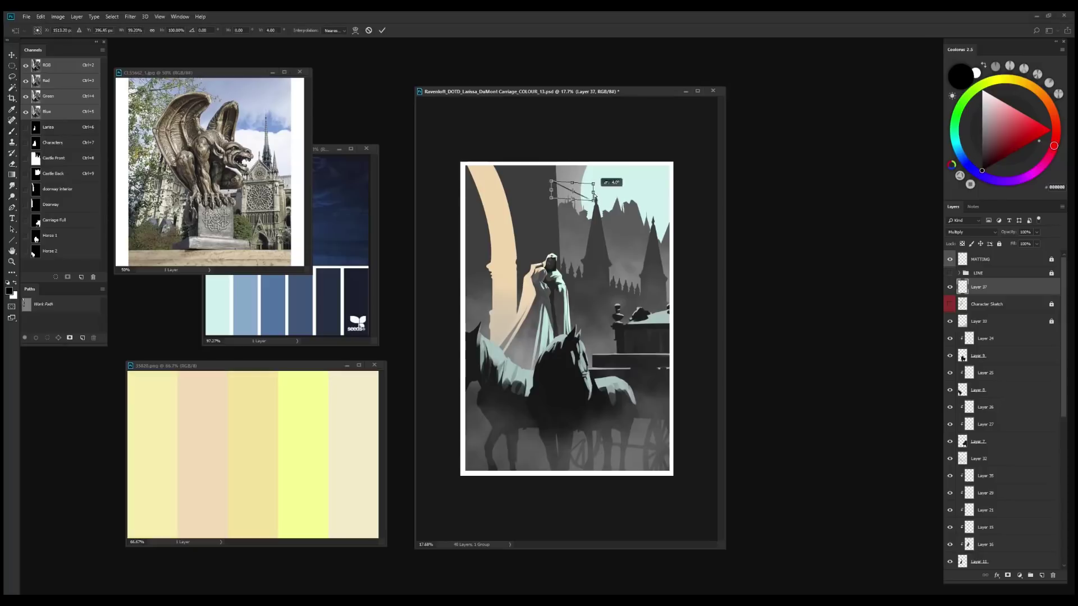
scroll(566, 180, down, 2)
scroll(565, 180, up, 1)
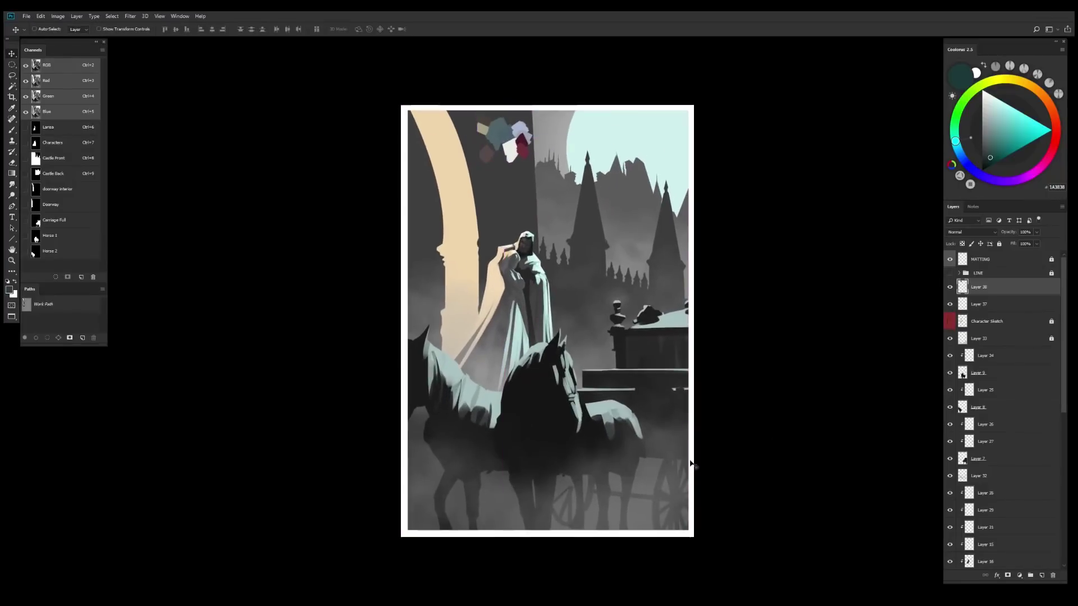
Give Layer 5 a yellow colour label and Layers 22 and 20 a blue label
right_click(953, 449)
click(967, 493)
click(985, 325)
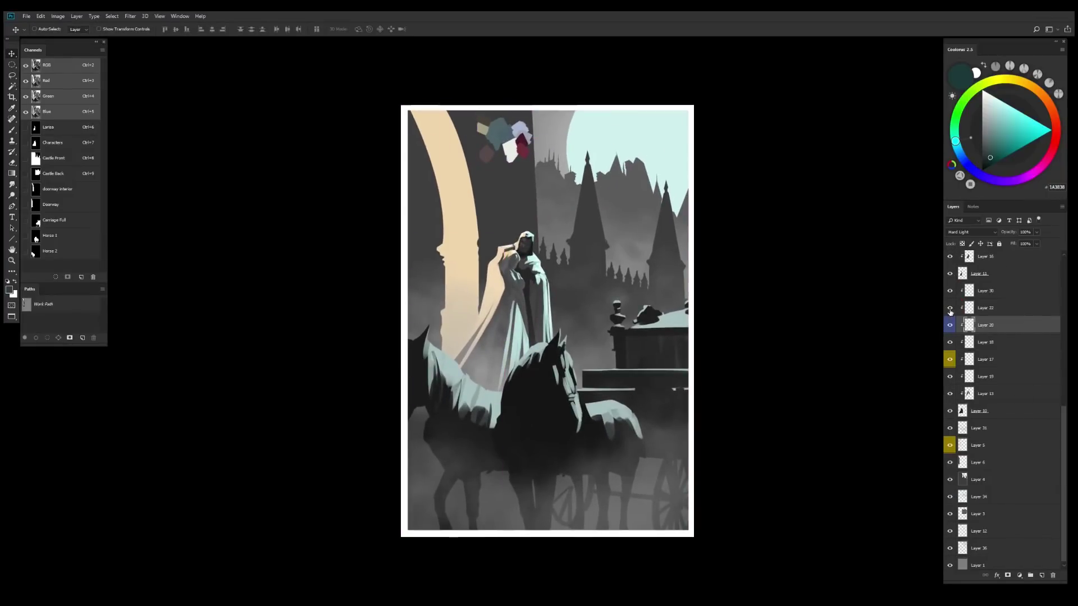
scroll(950, 312, up, 2)
click(617, 416)
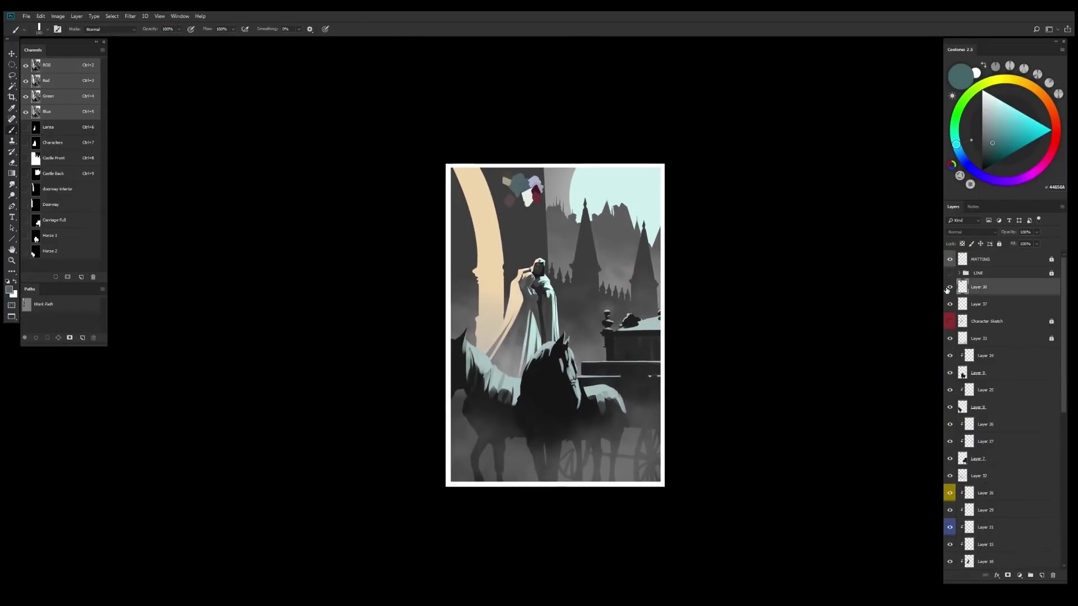
Add a Color Balance adjustment layer and move Color Balance 2 lower in the stack
key(ctrl+b)
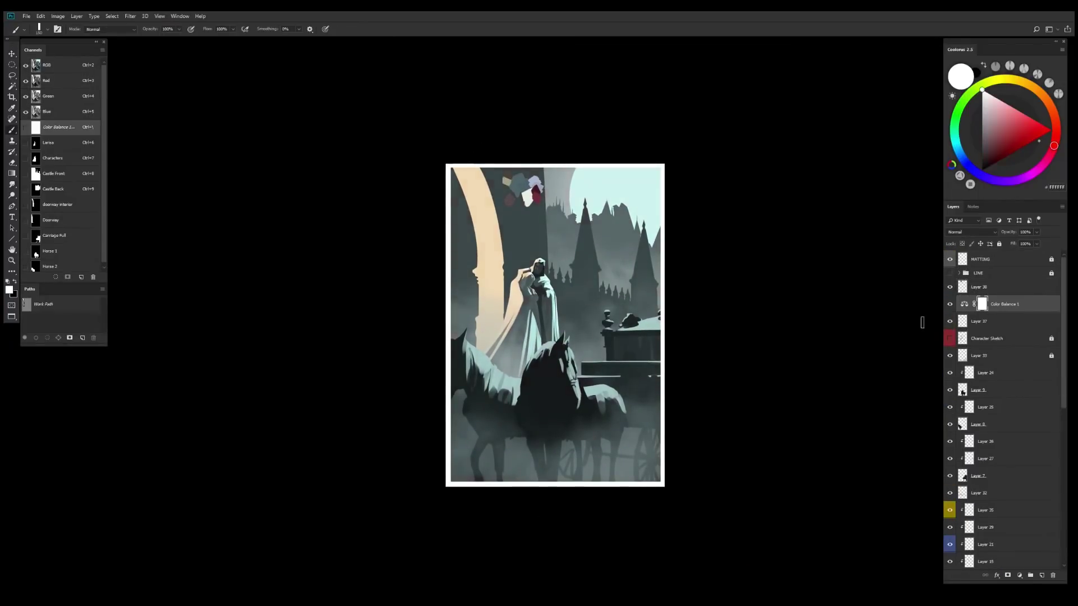
scroll(706, 461, down, 3)
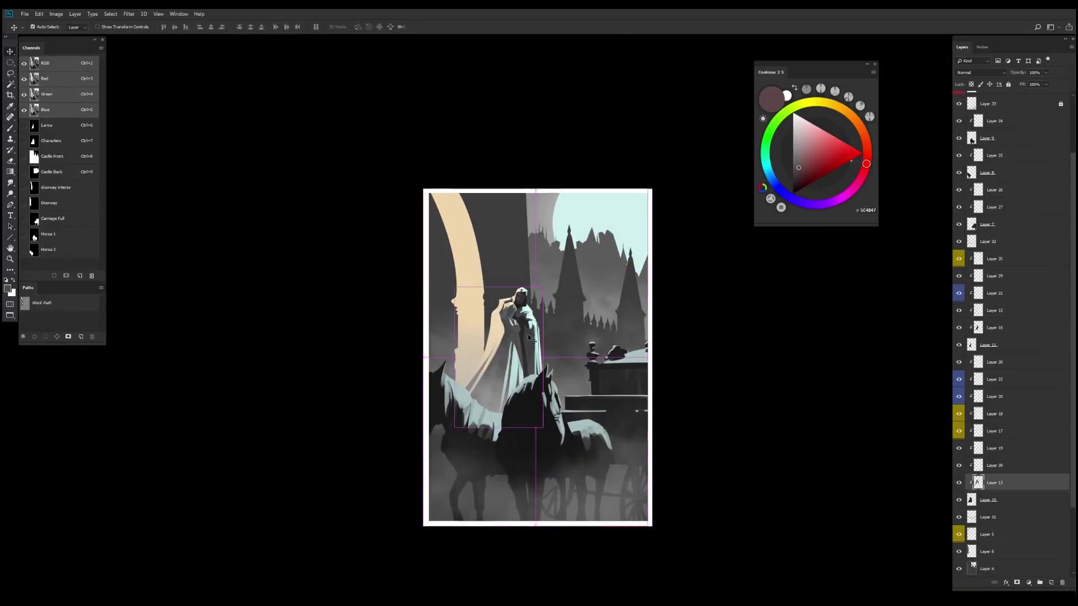
drag(1020, 448, 1031, 508)
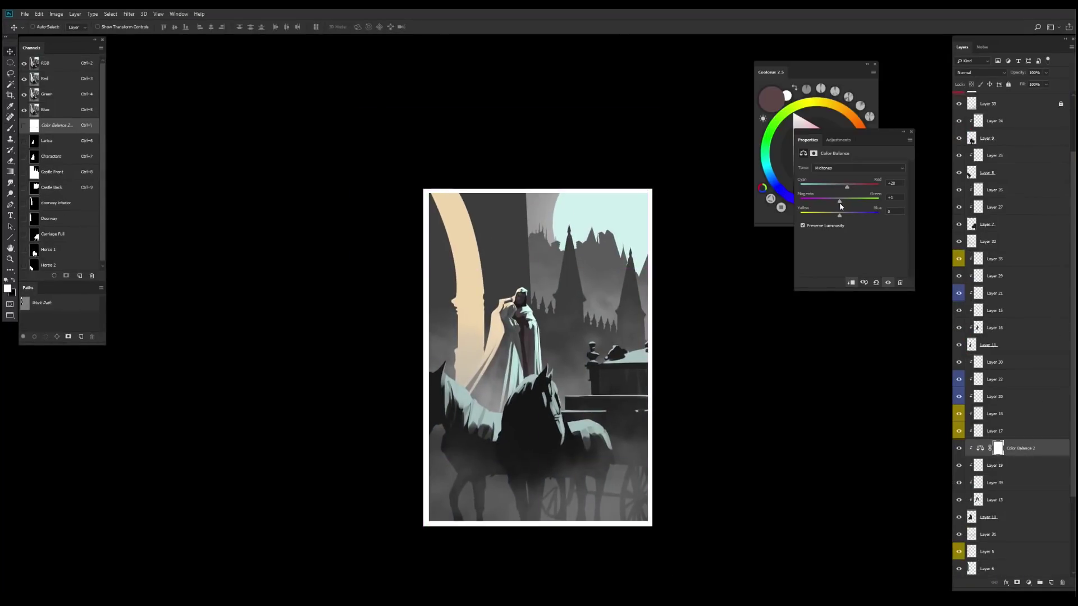
Hide Color Balance 2 by inverting its mask to black
click(998, 449)
key(ctrl+i)
key(b)
scroll(518, 317, up, 2)
scroll(533, 340, up, 2)
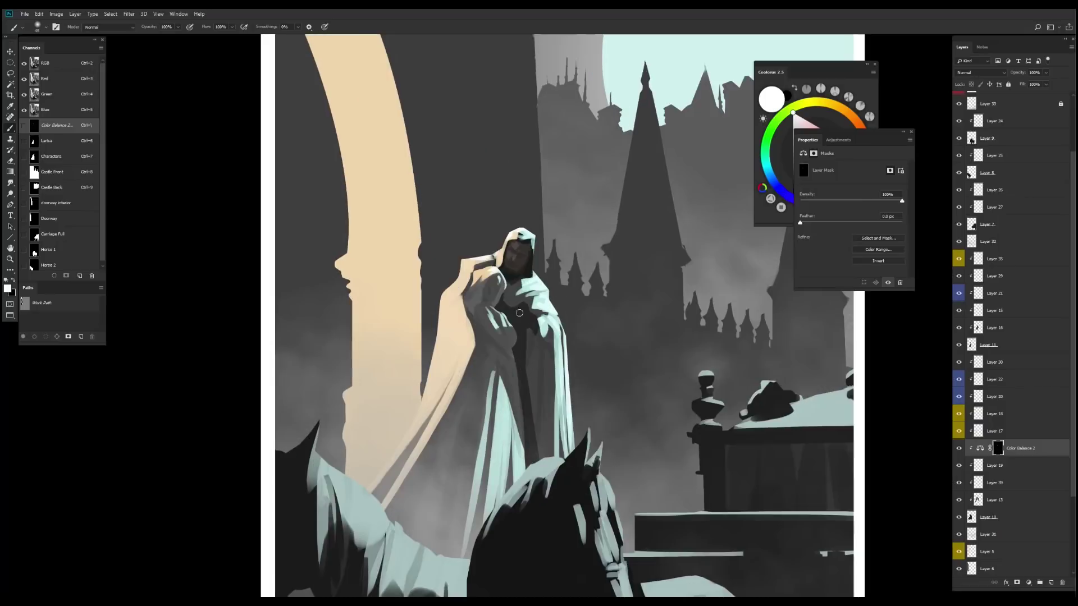
scroll(533, 339, down, 3)
Add a Color Balance 3 adjustment and invert its mask to black
key(ctrl+b)
key(ctrl+i)
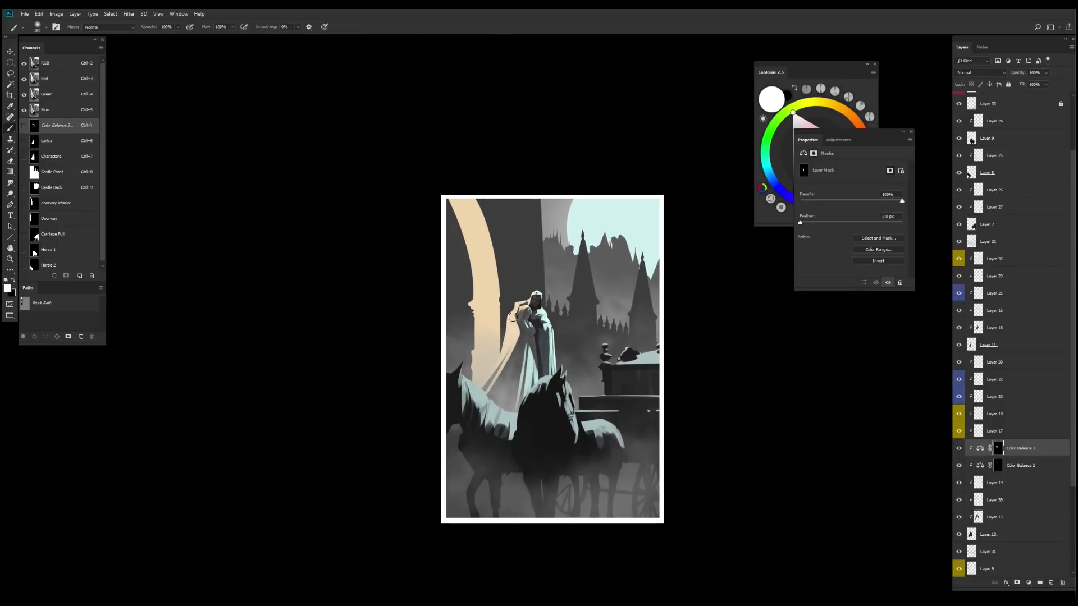
scroll(1032, 237, down, 4)
click(980, 328)
scroll(571, 324, up, 1)
Select Layer 18 and sample the peach colour from the arch for brushing
key(v)
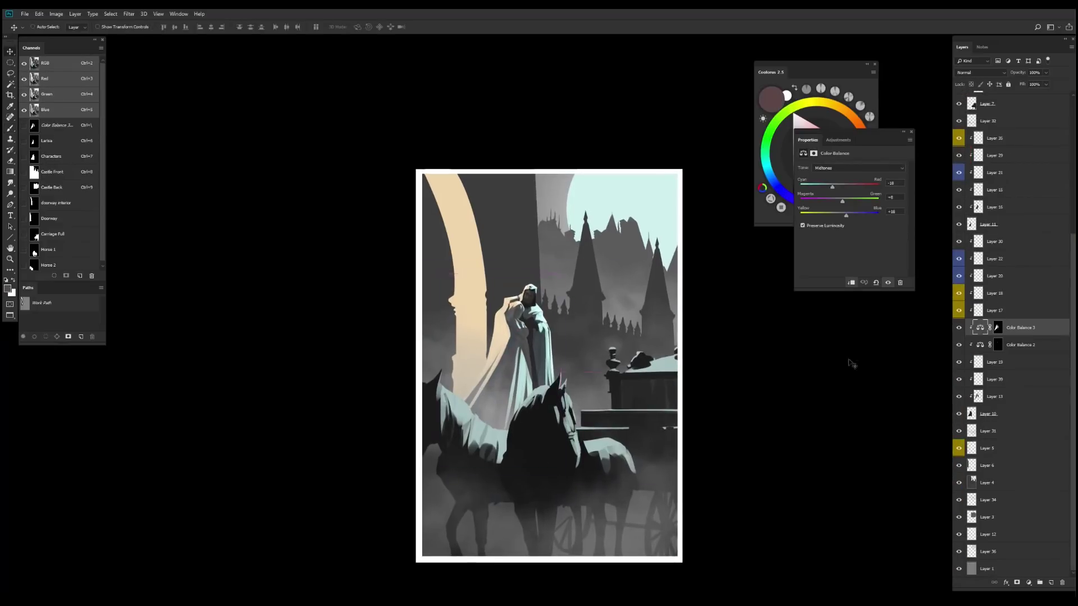
click(978, 295)
key(b)
alt+click(450, 253)
scroll(532, 300, up, 3)
right_click(553, 205)
key(Escape)
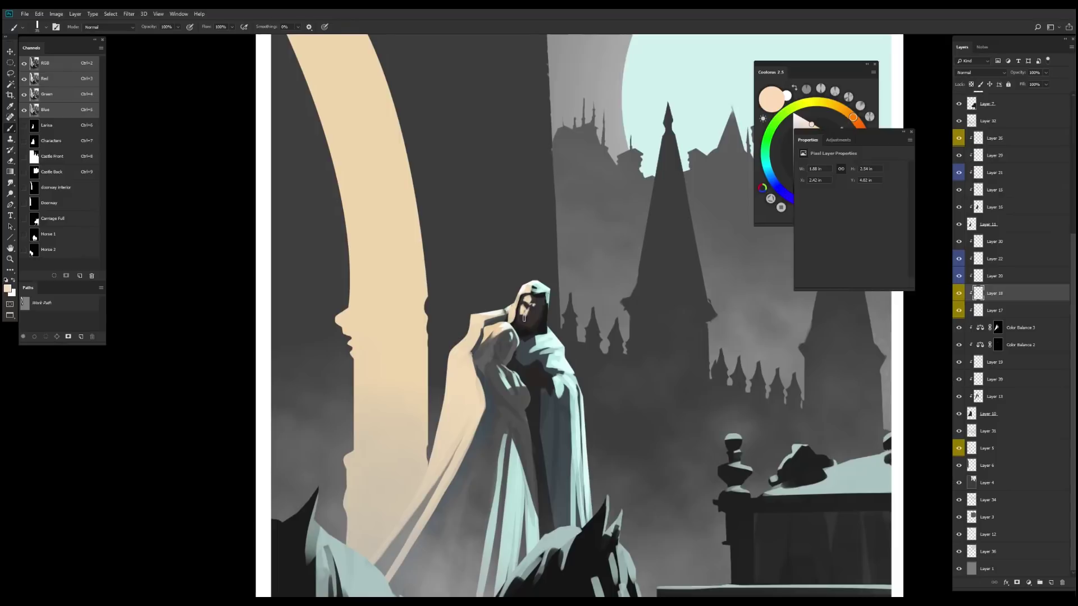
Add a new Layer 40 clipped to the layer below
scroll(522, 325, down, 3)
key(b)
scroll(522, 324, up, 2)
scroll(515, 306, down, 2)
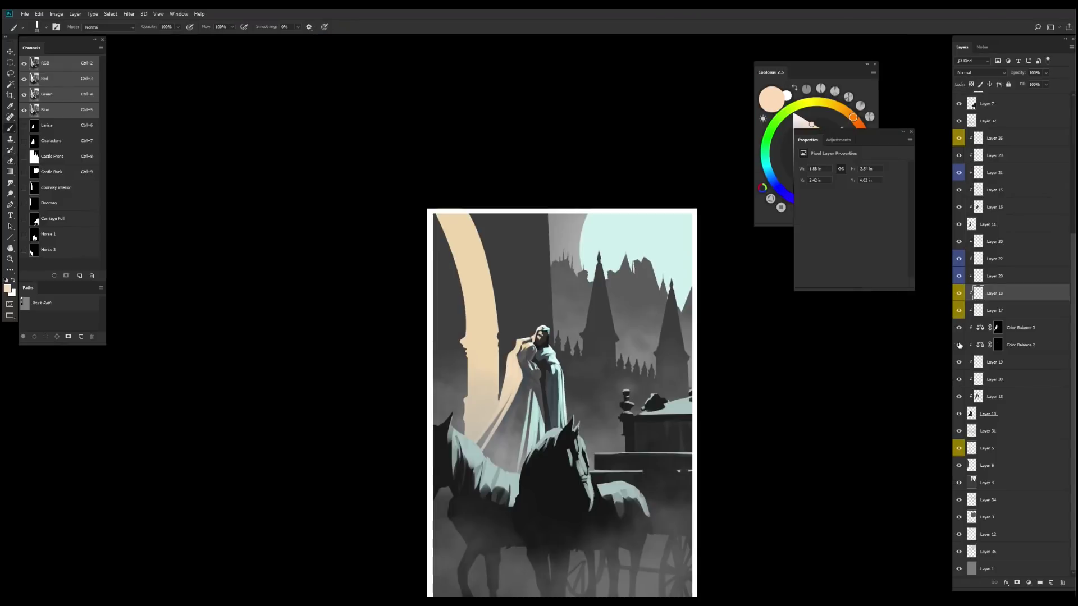
click(988, 414)
key(ctrl+shift+n)
key(Return)
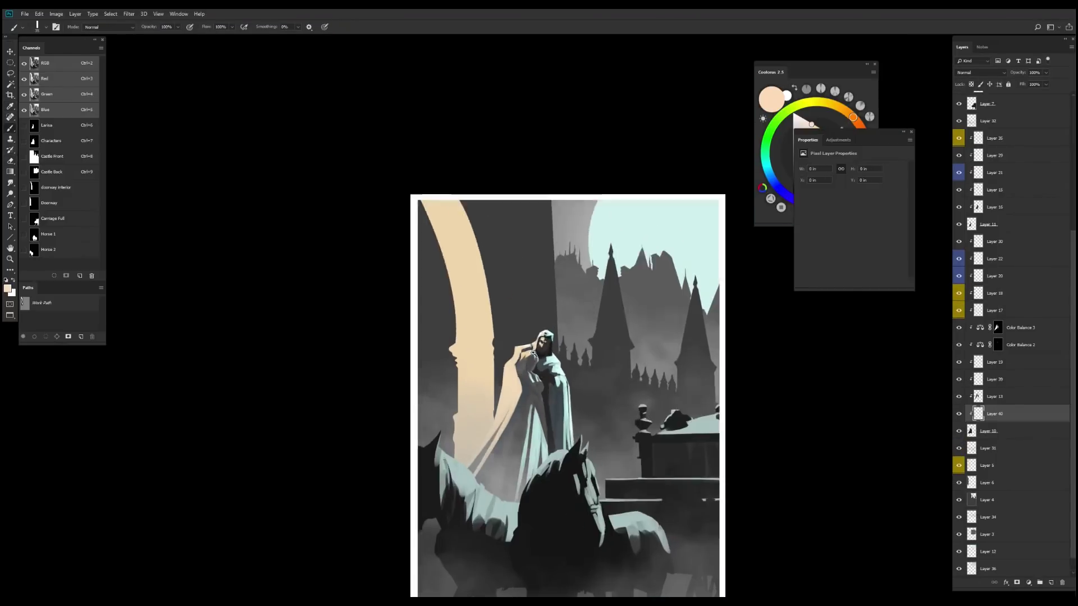
Move the properties readout clear of the painting and place Layer 40 above Layer 13
drag(612, 432, 595, 433)
drag(853, 139, 854, 323)
scroll(539, 289, up, 3)
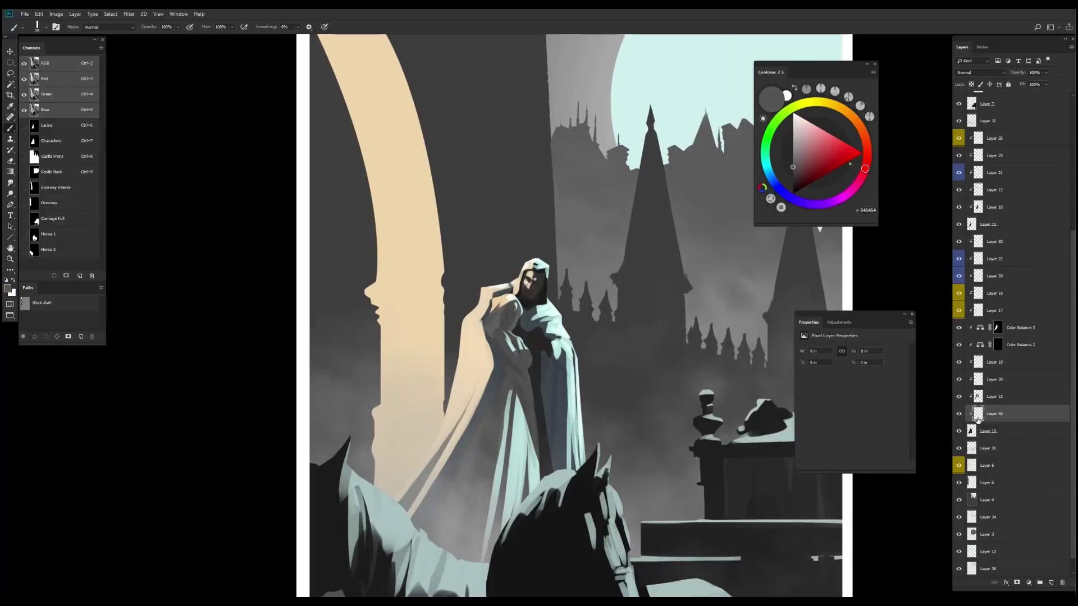
drag(978, 418, 978, 391)
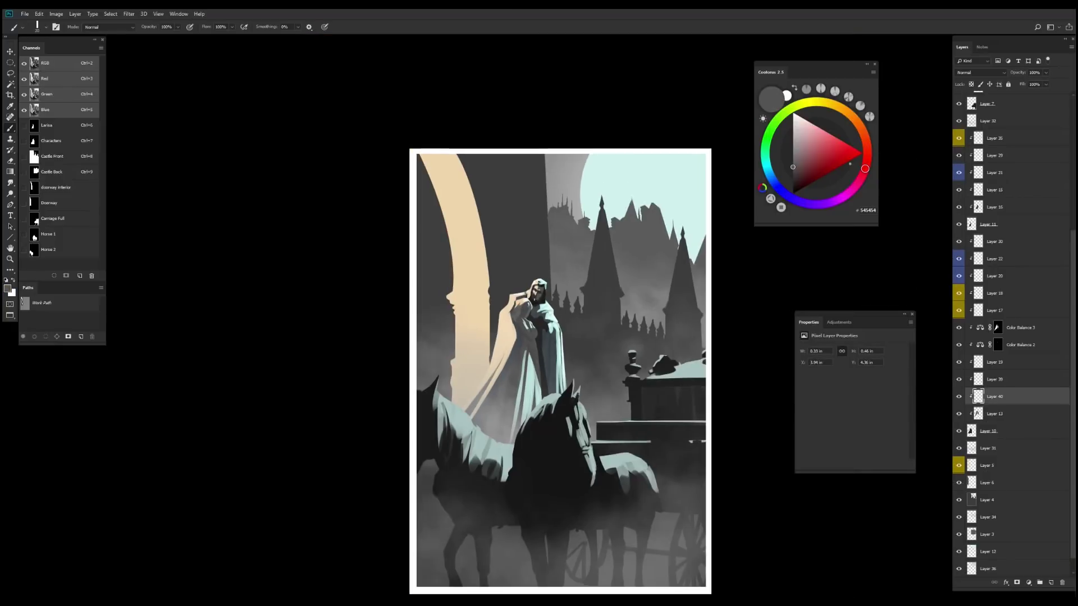
Paint warm highlights on the cloaked couple with the Brush
key(b)
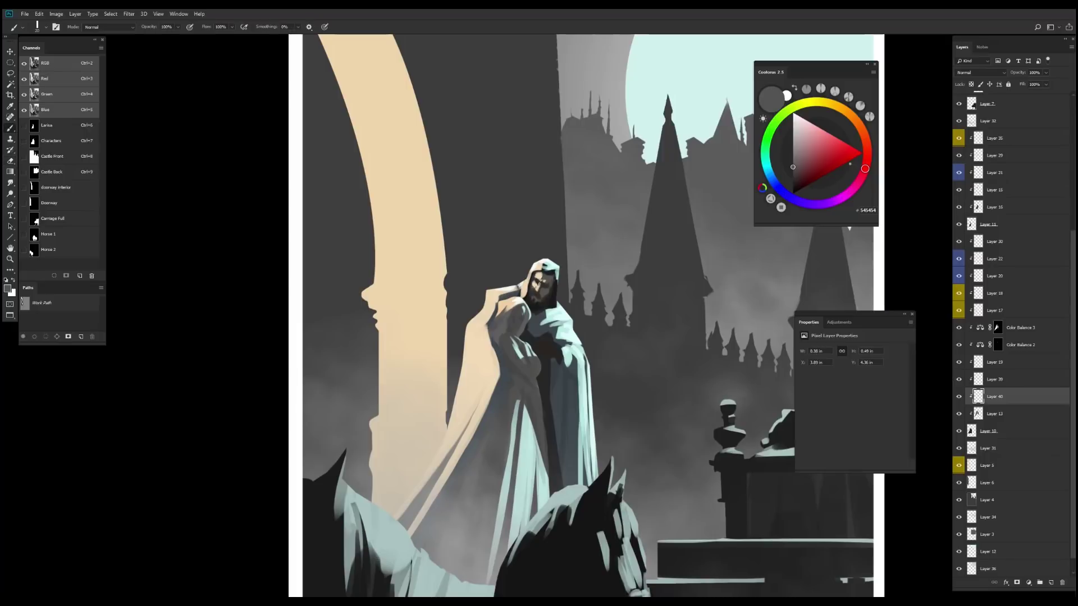
scroll(562, 337, down, 1)
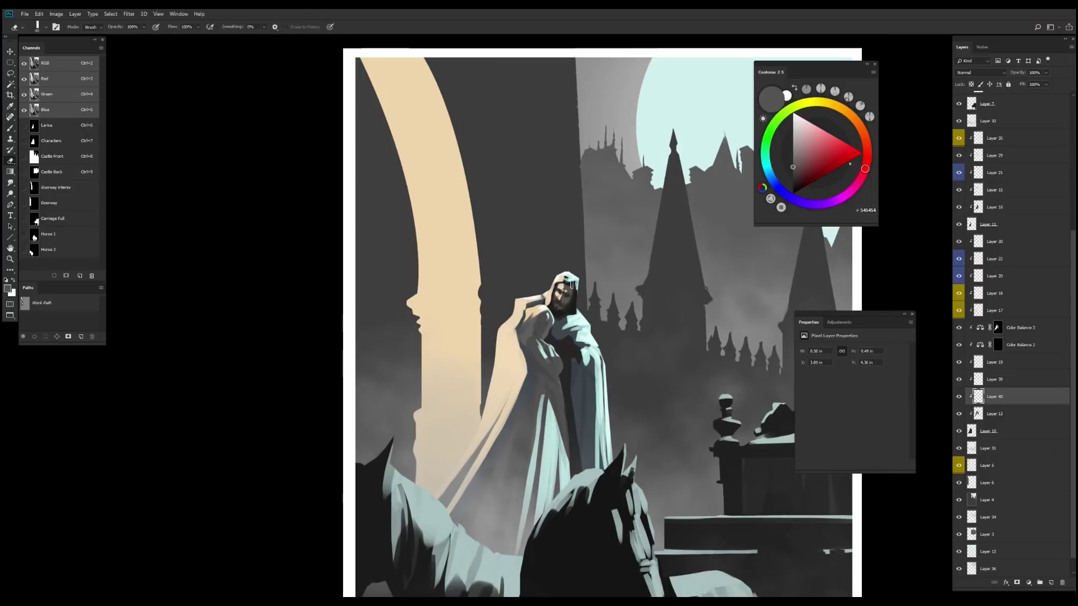
key(b)
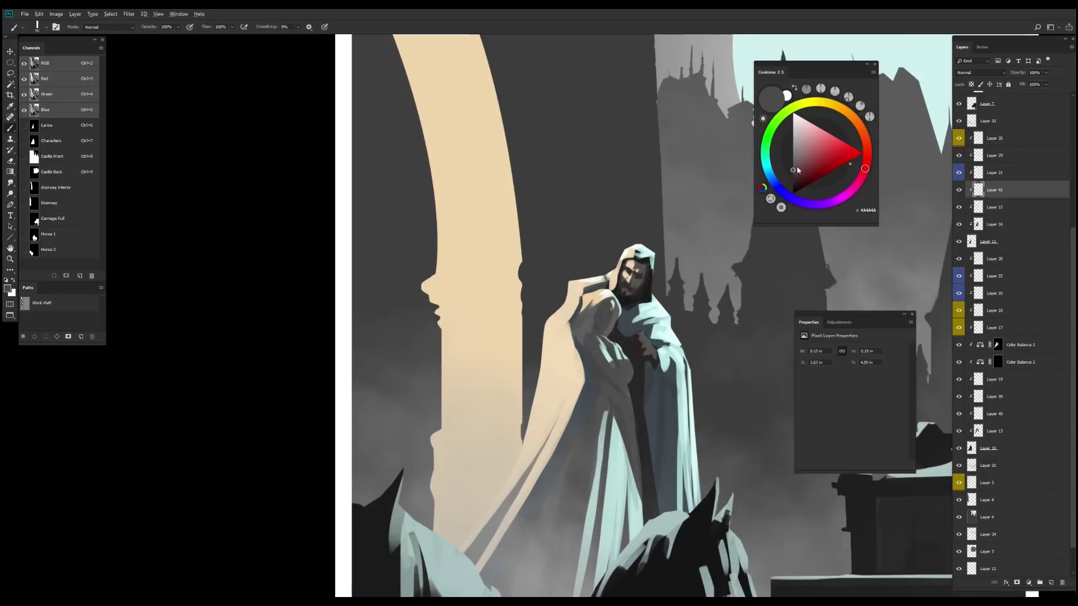
scroll(982, 137, up, 3)
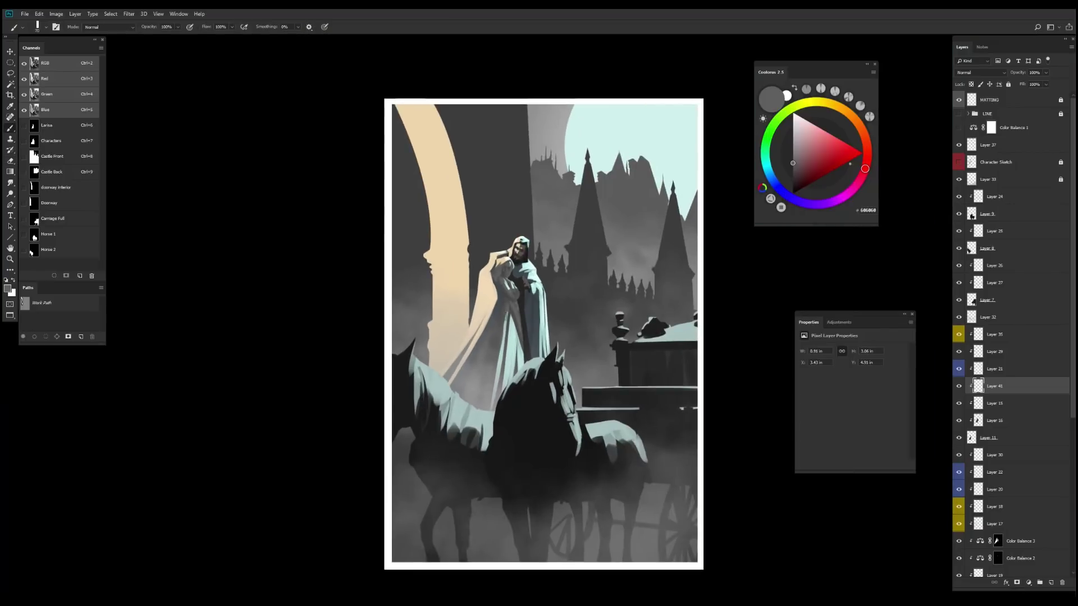
key(b)
scroll(505, 280, up, 2)
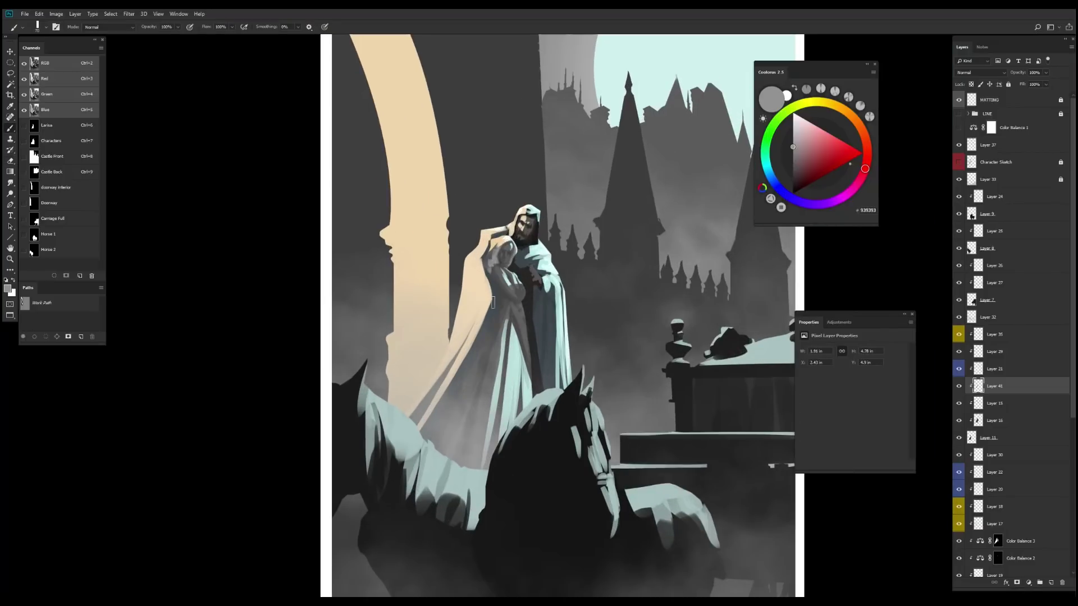
Erase on Layer 11, sampling the dark head tone and a mid grey
key(e)
ctrl+click(509, 233)
alt+click(501, 234)
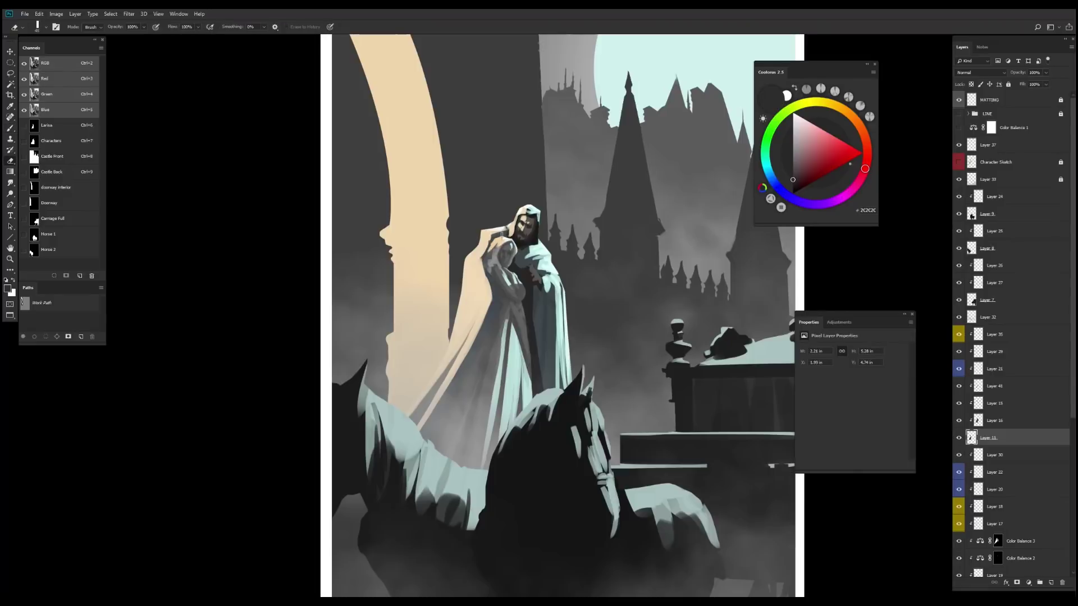
scroll(562, 392, down, 3)
scroll(561, 401, up, 3)
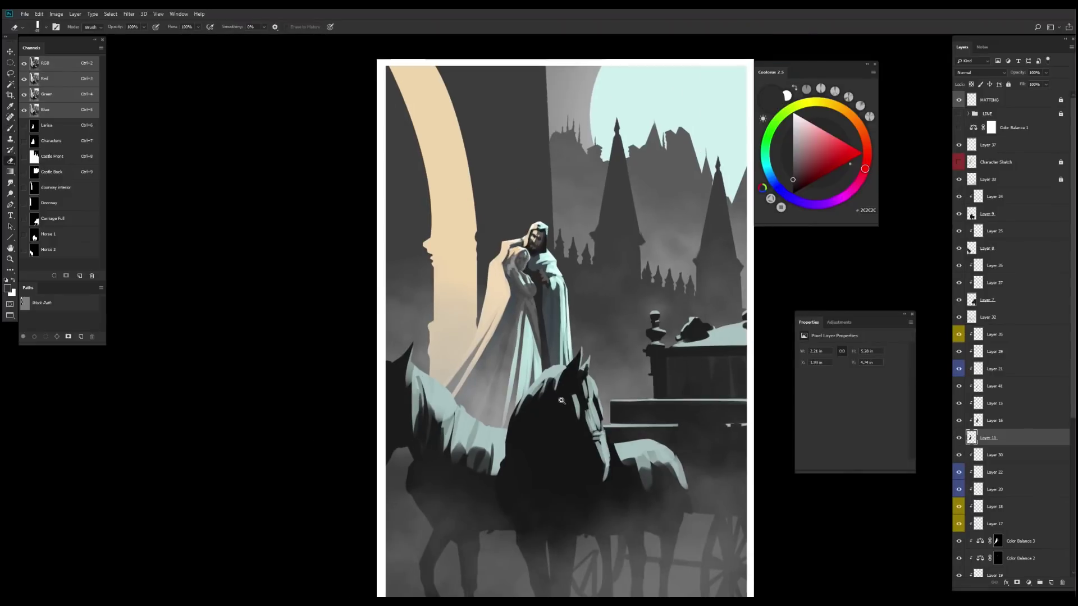
scroll(486, 129, up, 1)
ctrl+click(662, 421)
alt+click(663, 421)
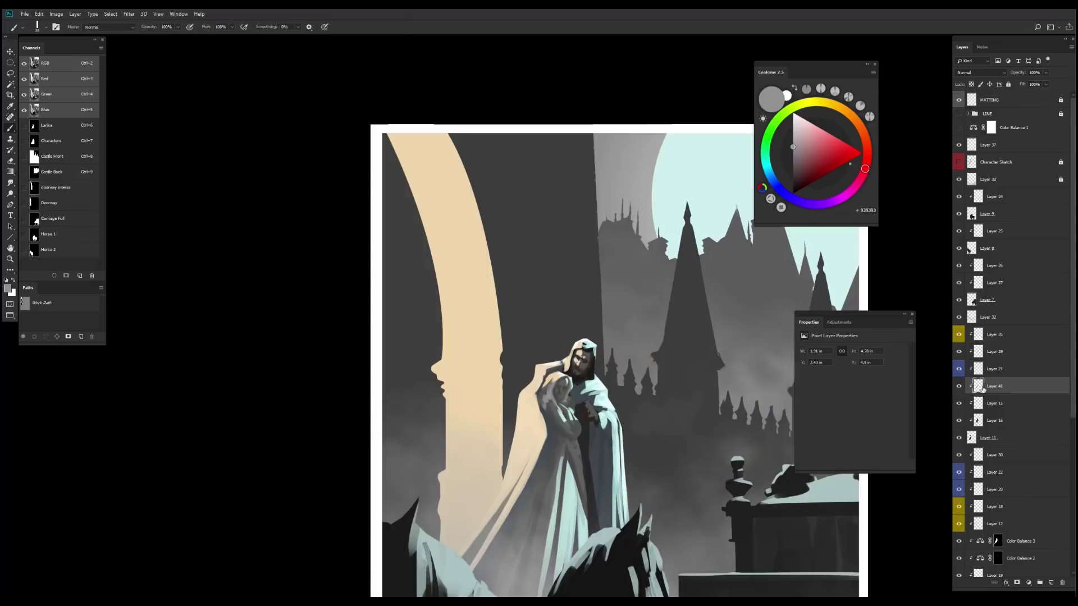
scroll(542, 395, down, 3)
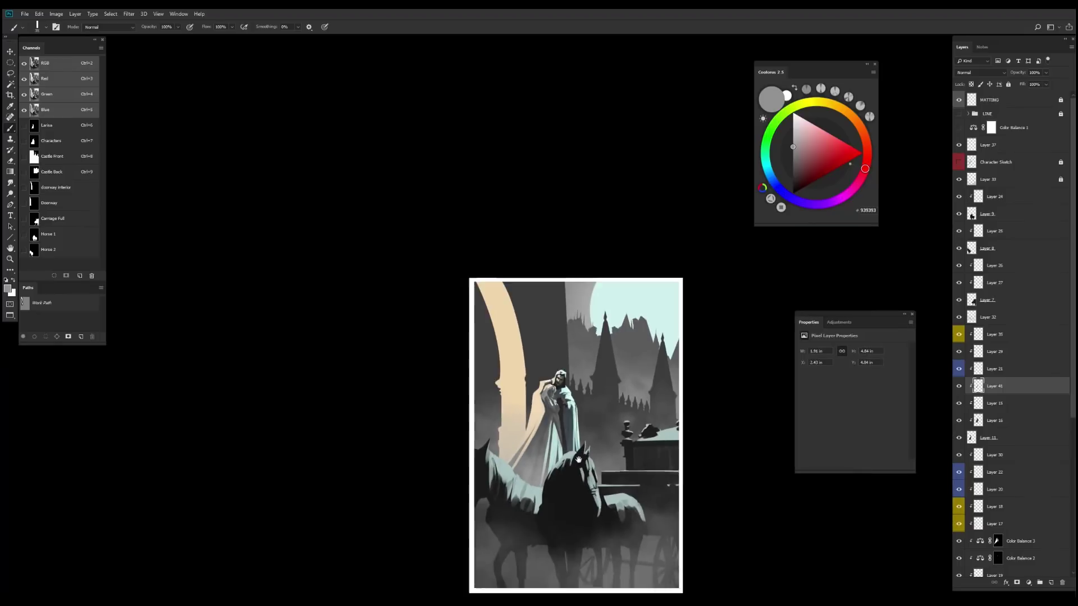
scroll(562, 449, up, 3)
Sample warm peach on the Hard Light layer, then lasso areas on Layer 21
ctrl+click(523, 273)
alt+click(523, 273)
scroll(514, 317, down, 2)
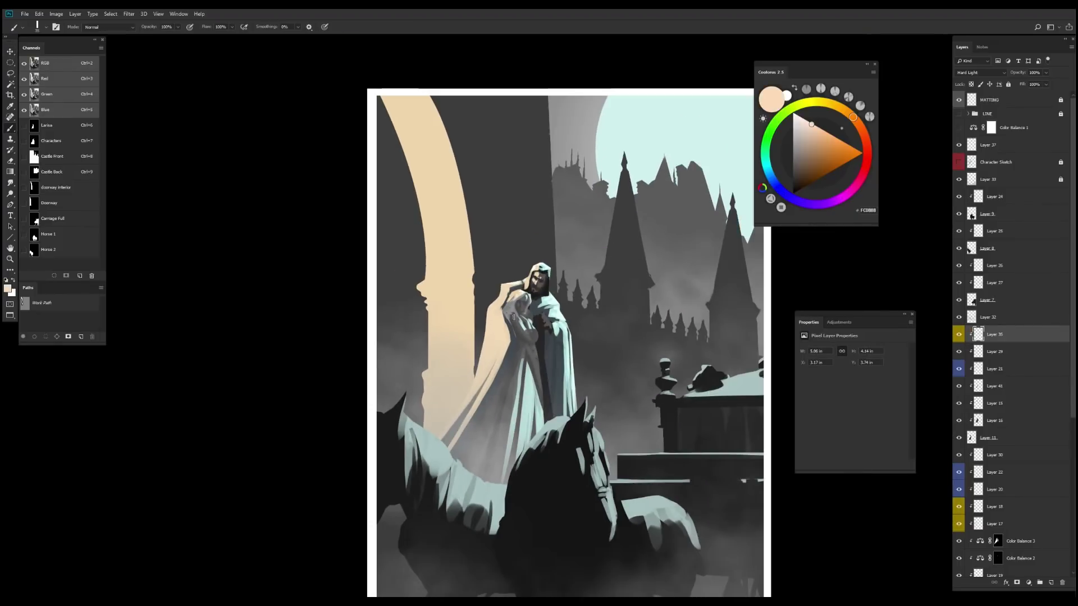
key(l)
scroll(520, 311, up, 2)
ctrl+click(517, 296)
scroll(515, 293, down, 2)
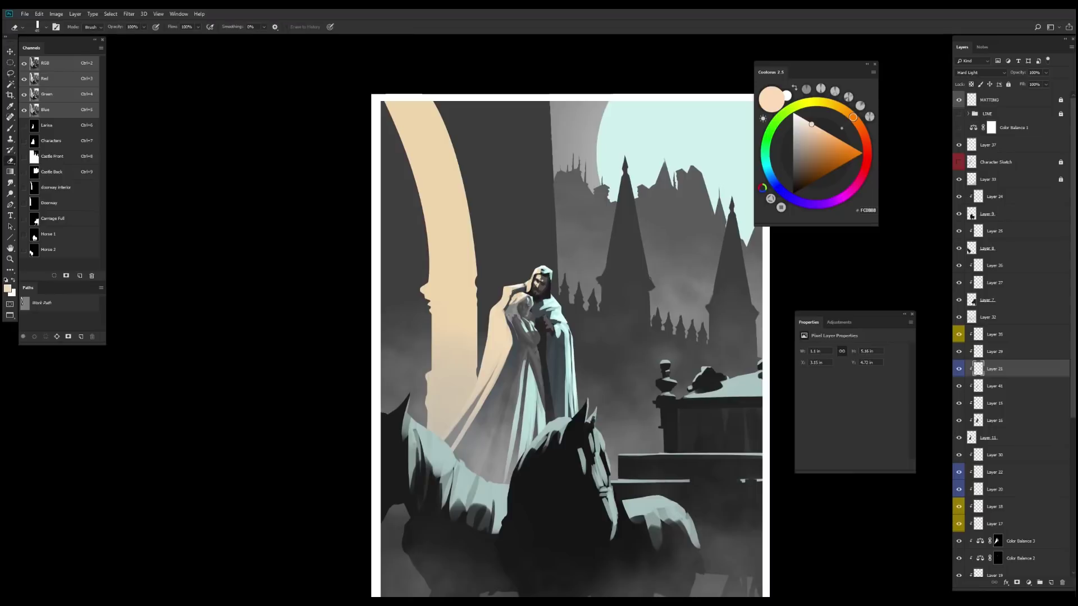
scroll(561, 453, down, 4)
scroll(539, 393, up, 3)
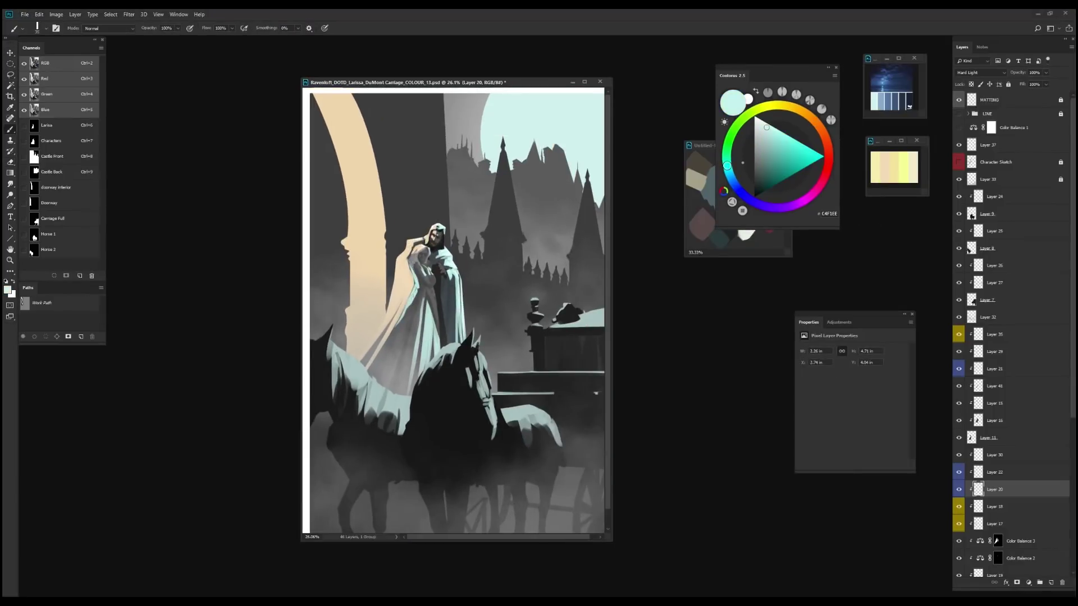
Fit the painting in view and merge Layers 41 and 29 into the layers below
scroll(402, 434, down, 3)
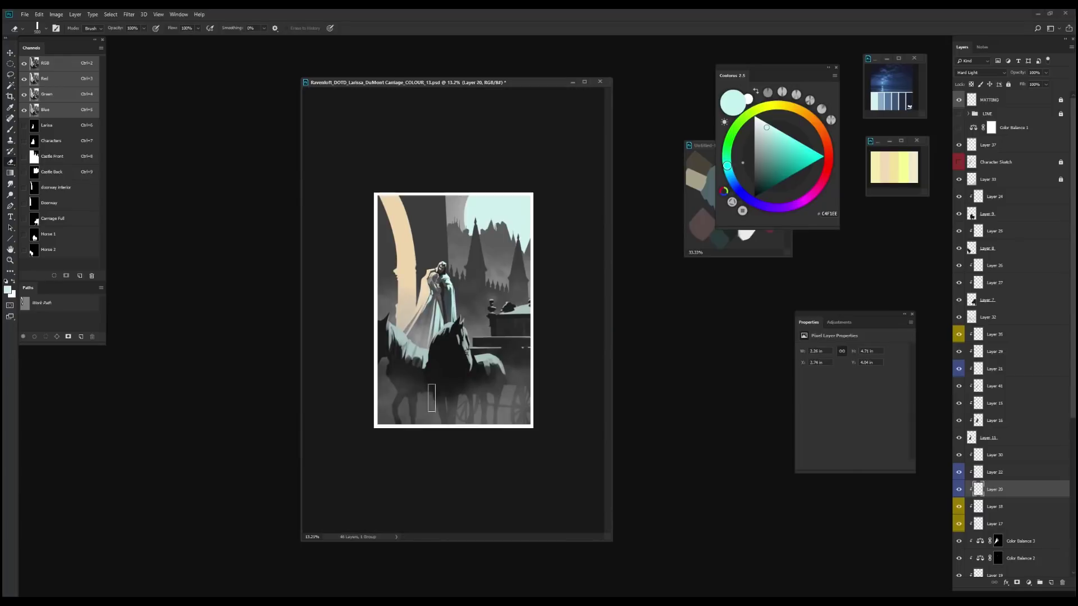
scroll(432, 336, up, 3)
key(ctrl+0)
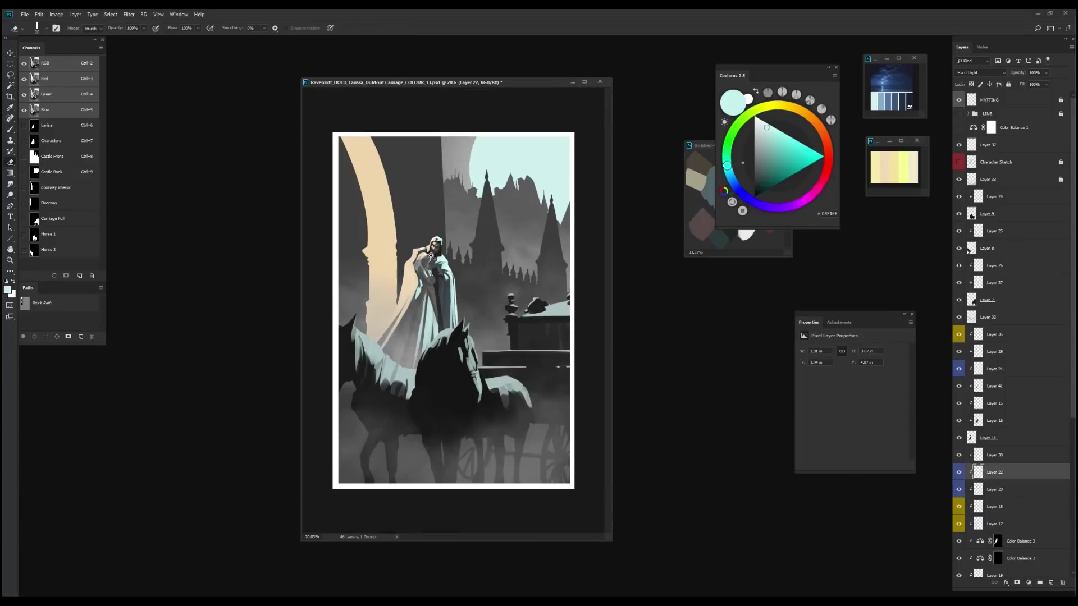
key(v)
click(960, 388)
key(ctrl+u)
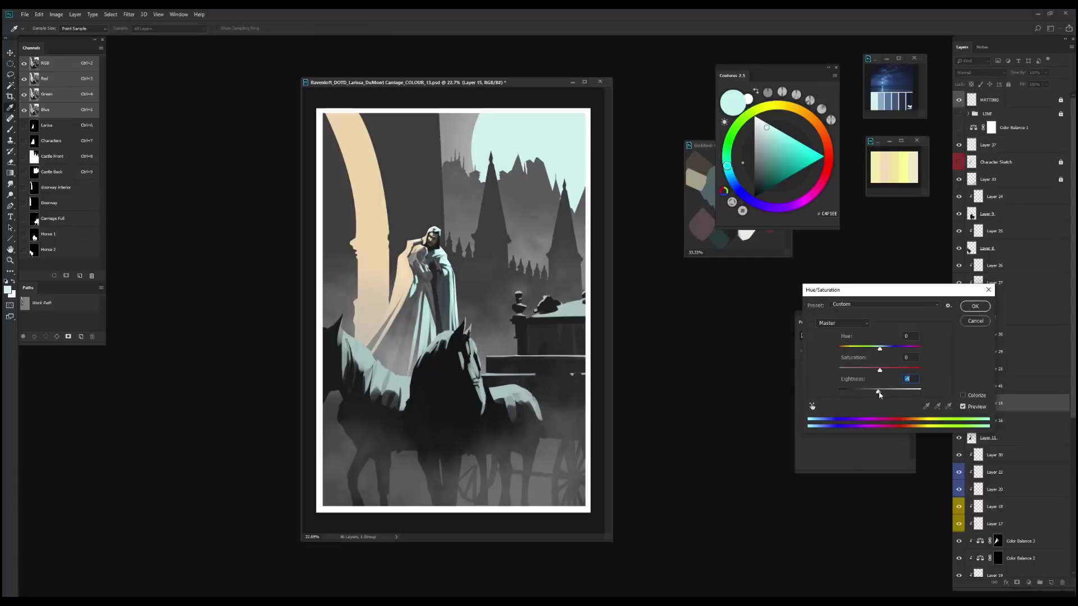
key(Escape)
key(Delete)
key(Delete)
key(Delete)
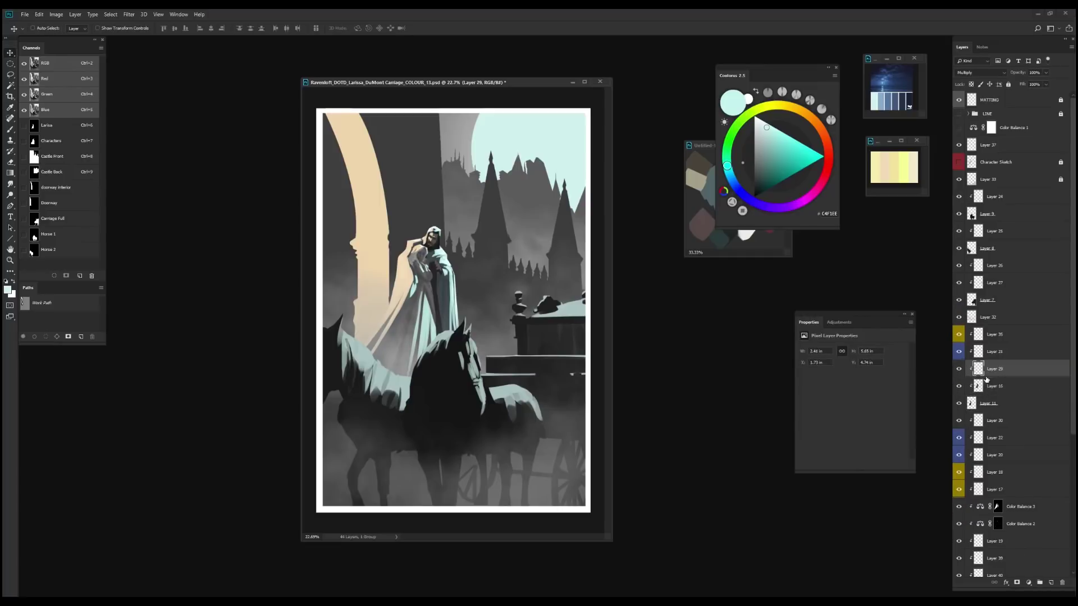
key(ctrl+plus)
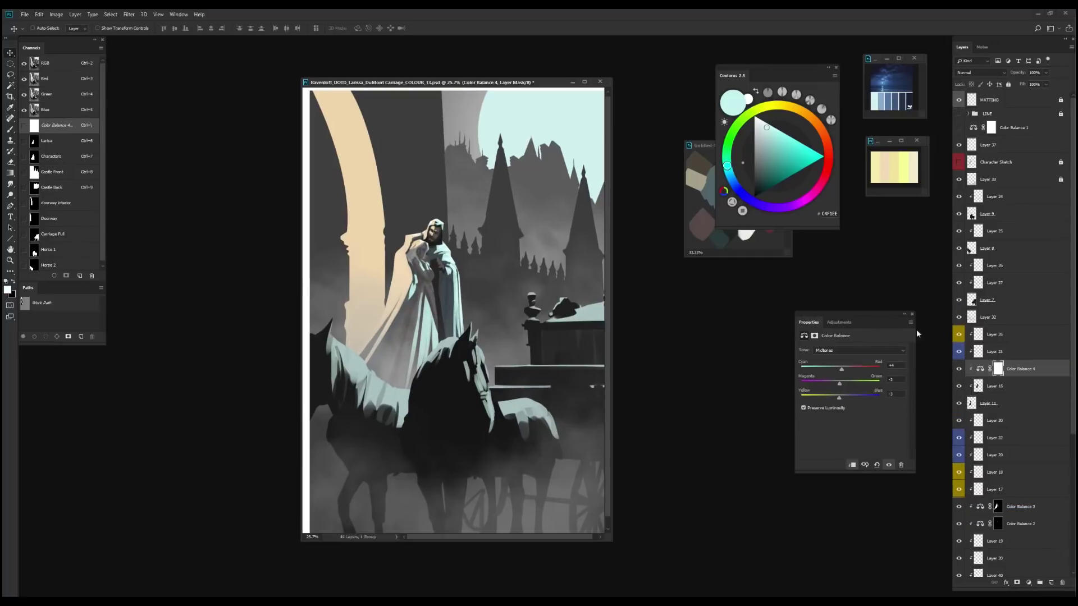
Invert the Color Balance 4 mask and set white for brushing it
key(d)
key(ctrl+i)
key(b)
scroll(410, 242, up, 3)
scroll(437, 434, down, 3)
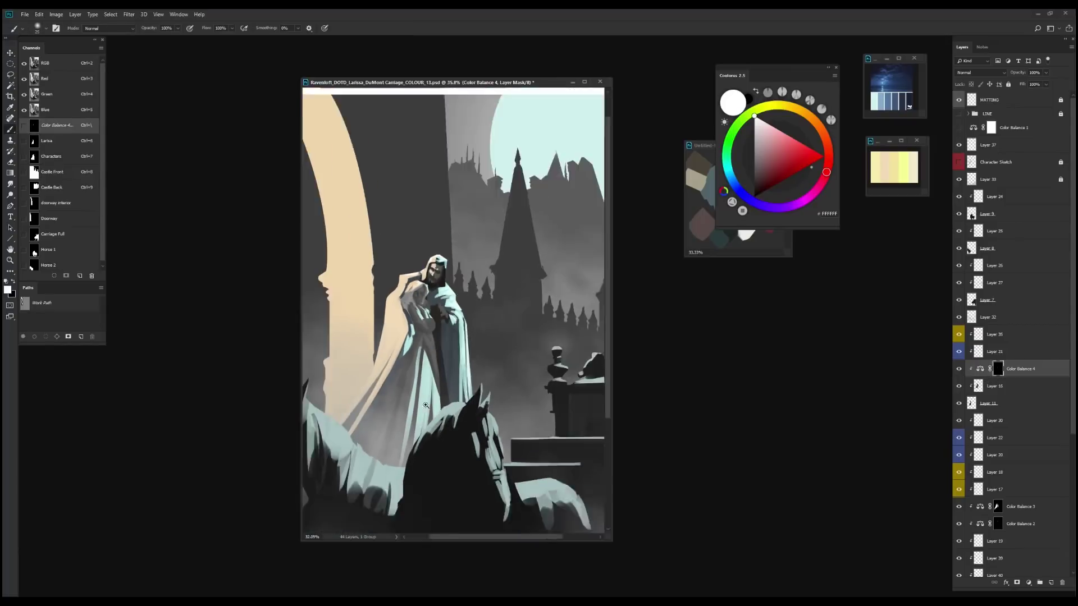
Switch to full-screen view on black and zoom in on the figures
key(f)
key(v)
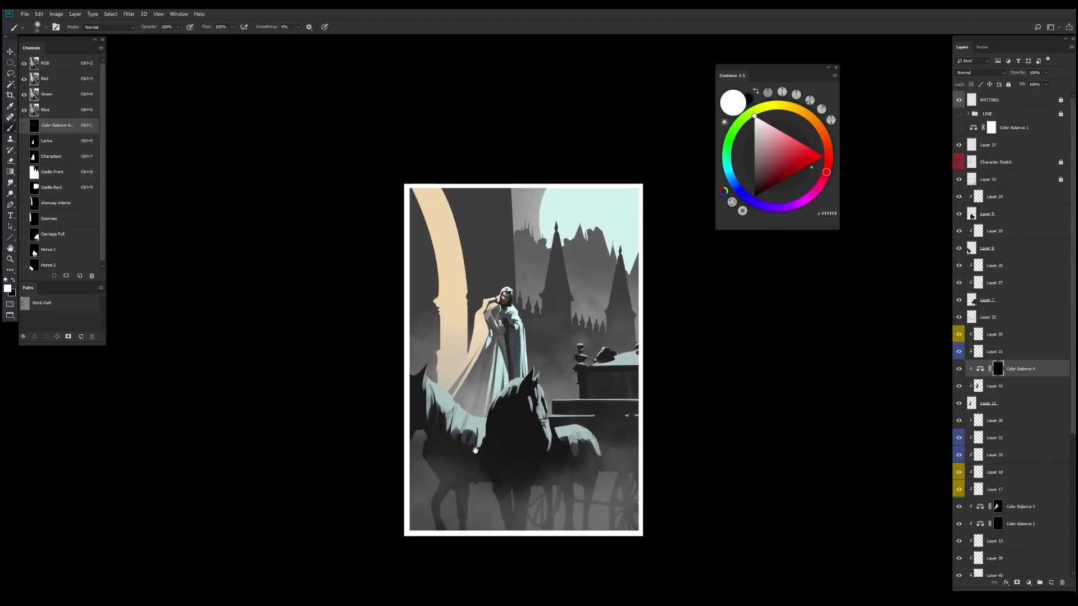
scroll(555, 359, up, 3)
drag(618, 348, 719, 443)
key(b)
right_click(553, 202)
key(Escape)
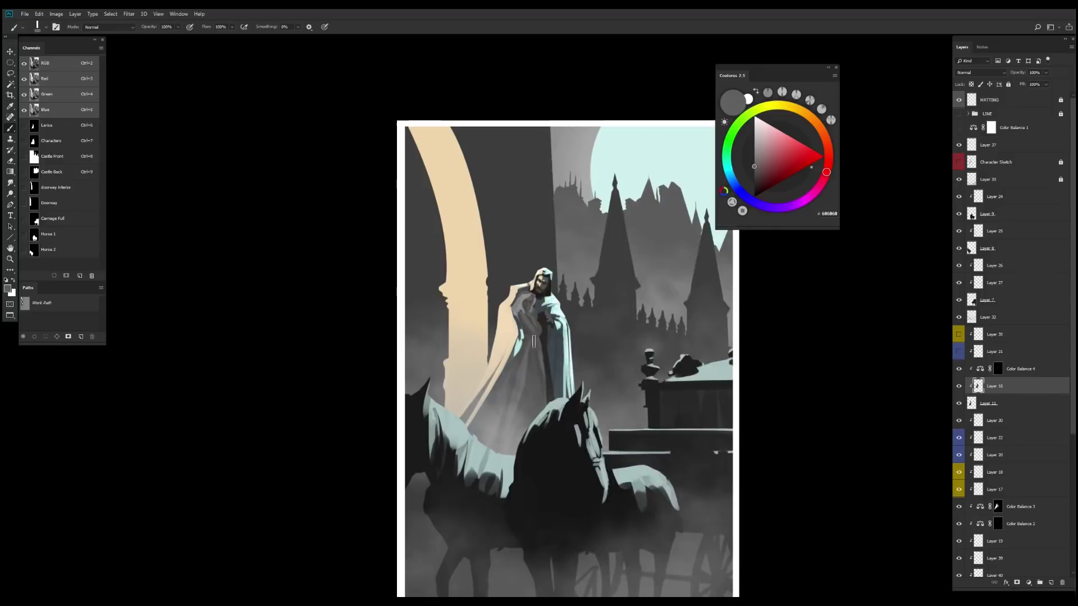
Sample greys from the woman's cloak and merge Layer 16 into Layer 11
alt+click(543, 384)
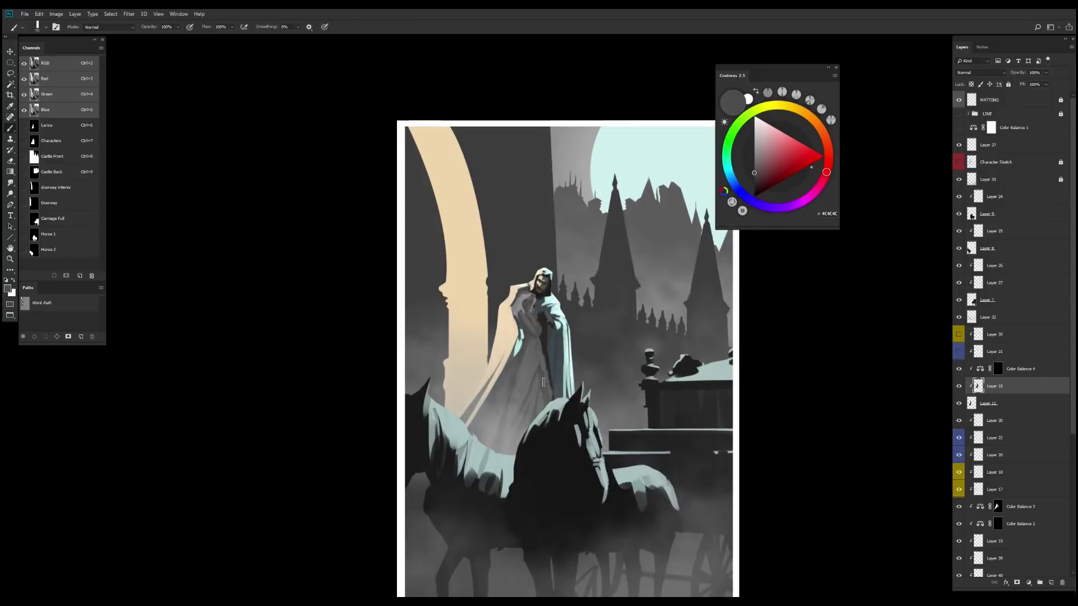
alt+click(539, 355)
alt+click(527, 393)
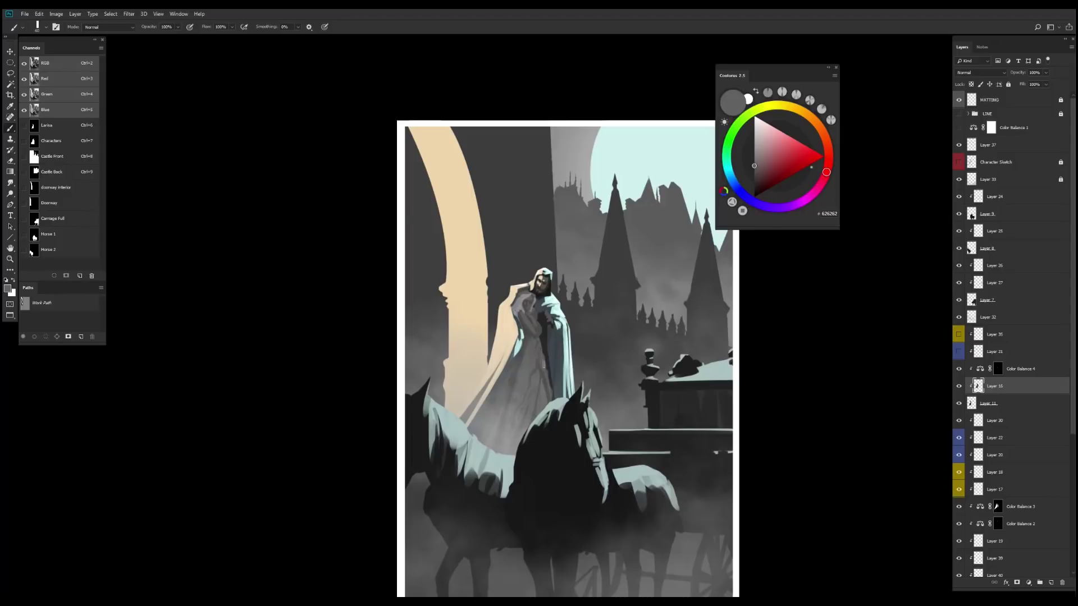
key(ctrl+minus)
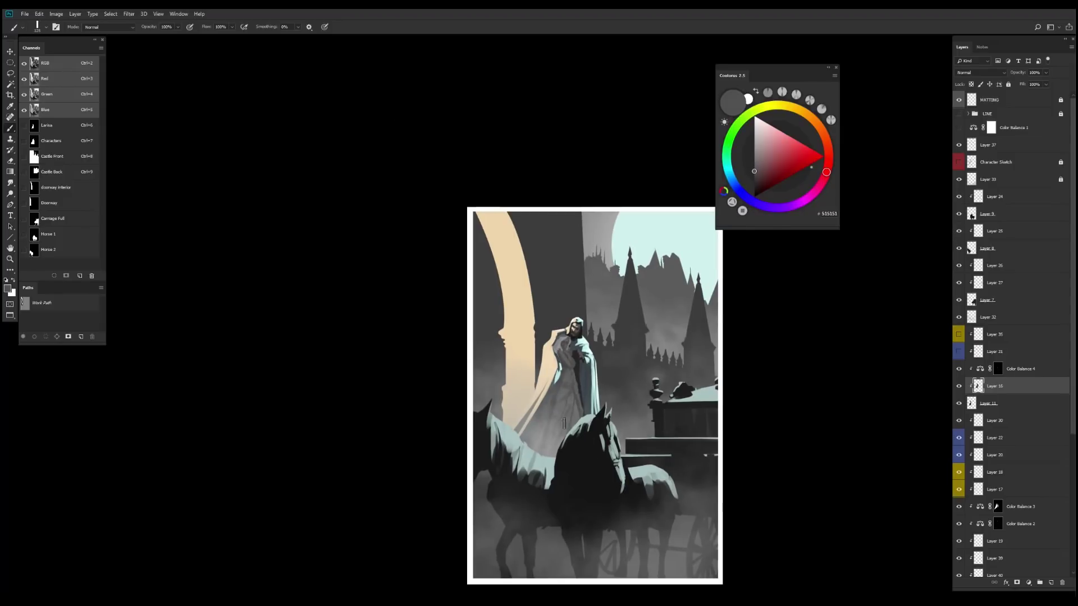
key(ctrl+e)
alt+click(581, 429)
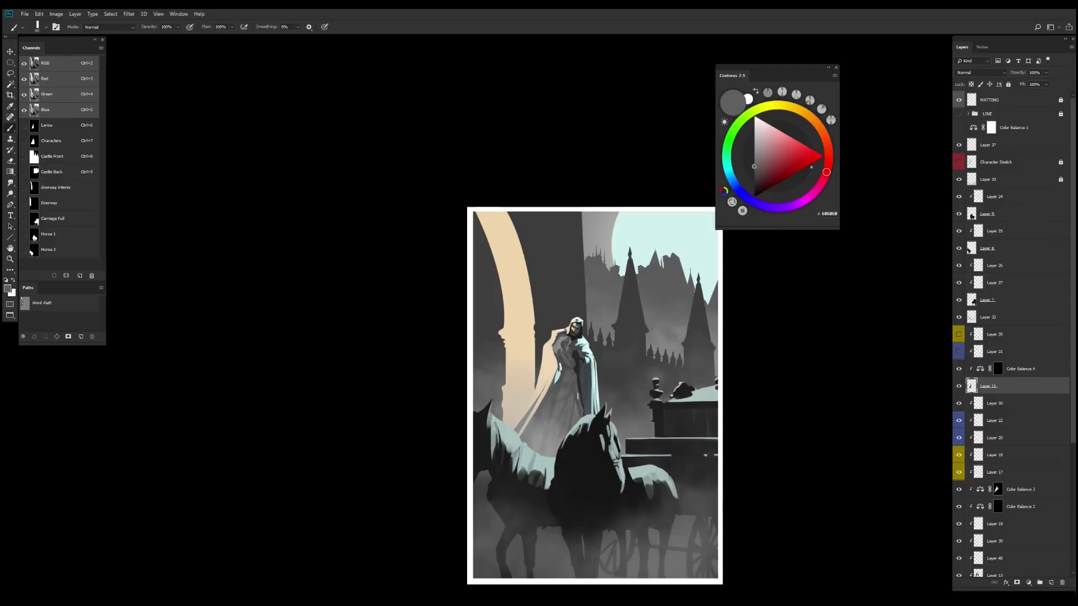
scroll(573, 374, up, 2)
alt+click(570, 340)
Repaint and erase the cloak on Layer 20 with white and a dark slate grey
key(e)
key(b)
key(x)
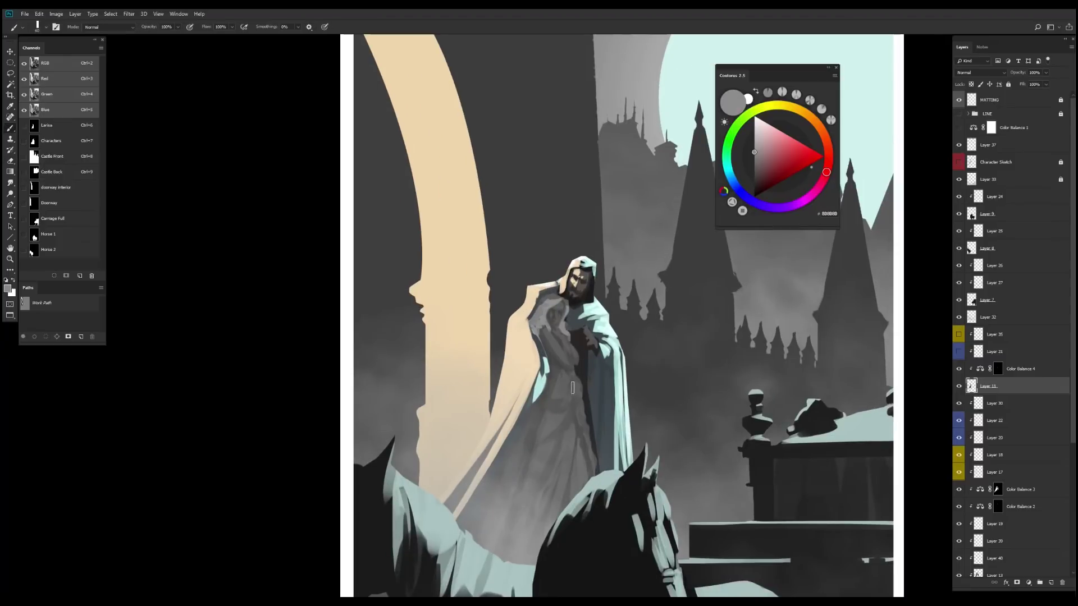
scroll(567, 365, down, 1)
ctrl+click(551, 452)
ctrl+click(551, 452)
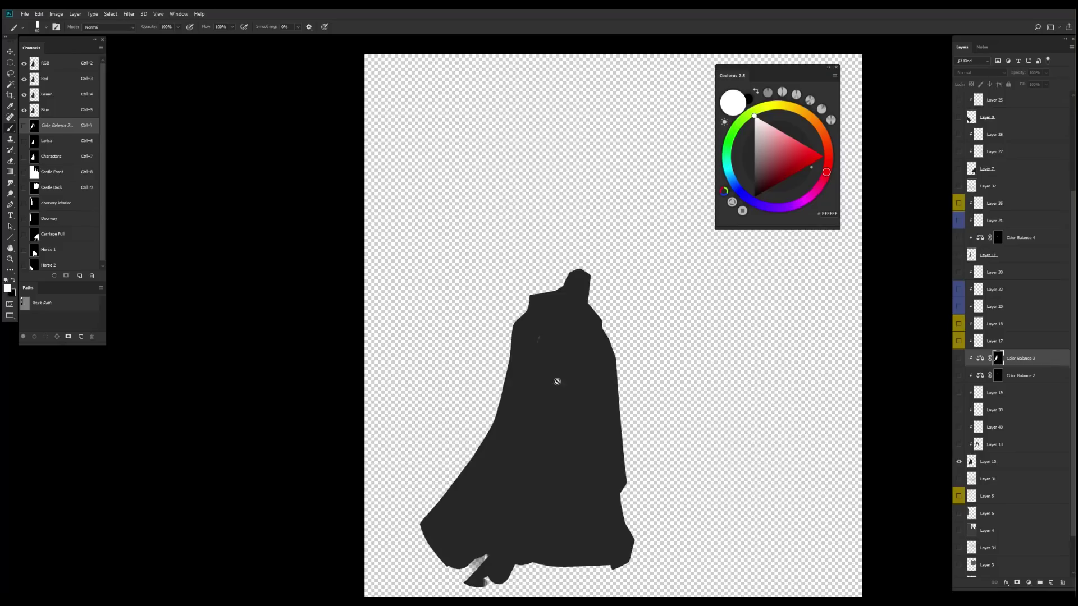
alt+click(543, 353)
key(e)
scroll(562, 474, down, 1)
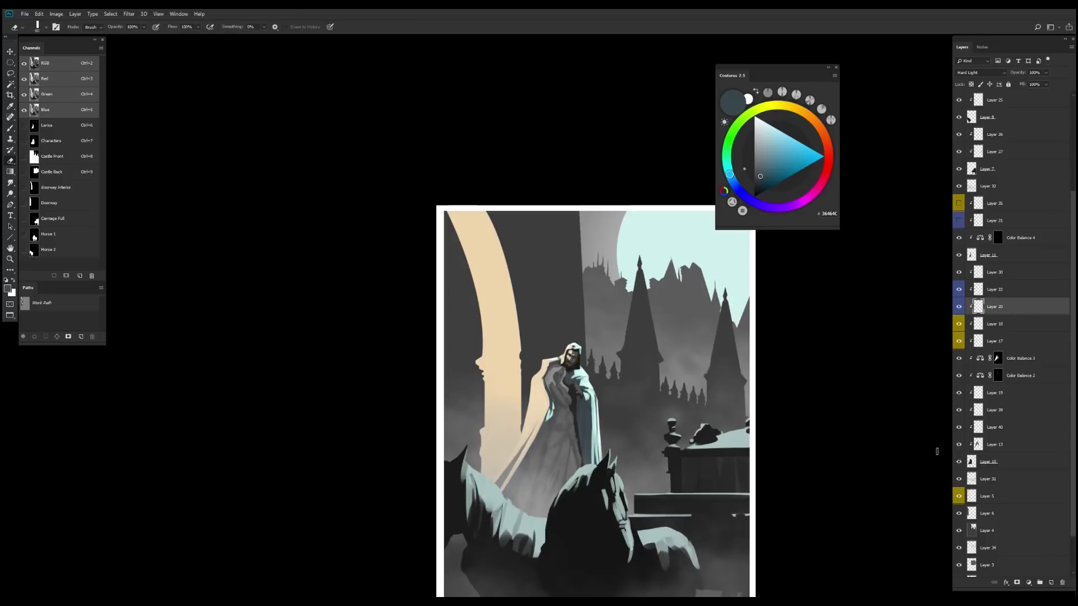
scroll(937, 451, down, 1)
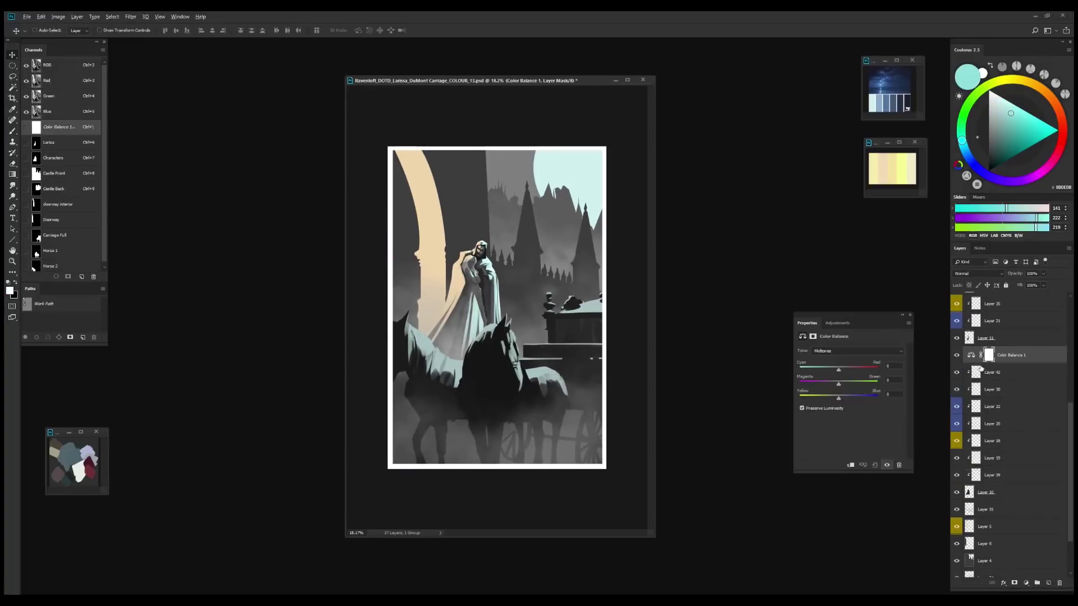
Set Color Balance 1 midtones to cyan -26 and green +7, then invert its mask
click(977, 355)
drag(838, 370, 828, 370)
drag(839, 384, 842, 385)
key(ctrl+i)
key(d)
key(b)
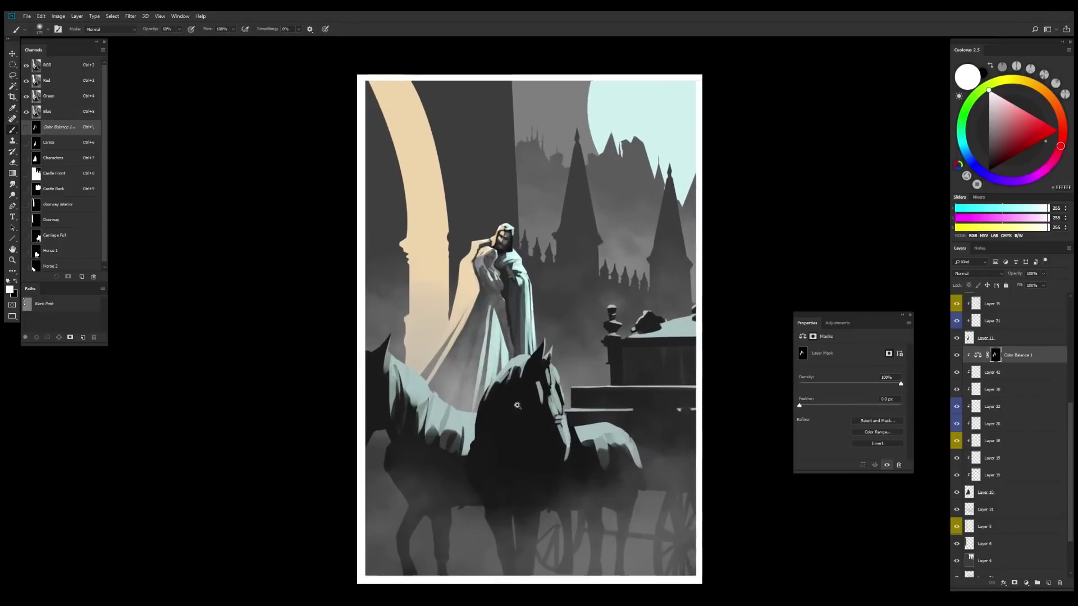
Add Color Balance 2, 3 and 4 adjustments, each with an inverted black mask
click(1026, 583)
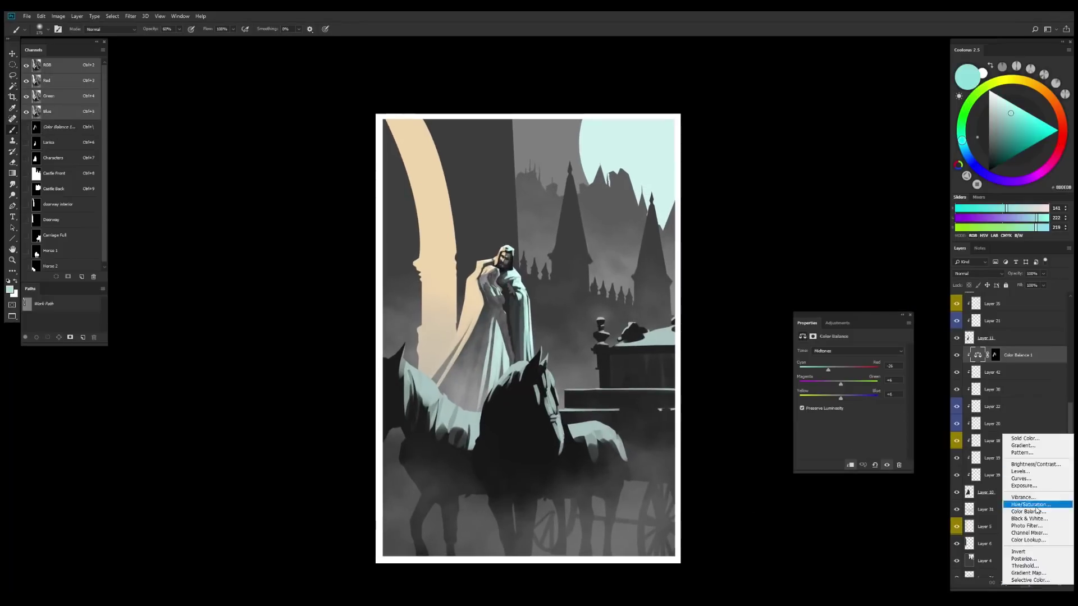
click(989, 510)
key(ctrl+i)
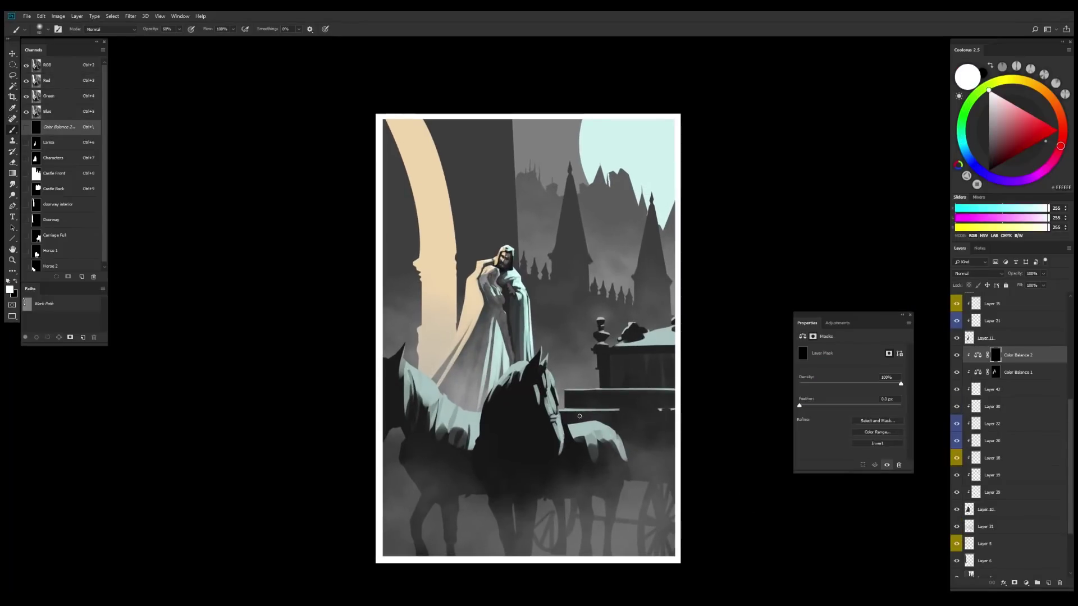
click(1026, 583)
click(988, 510)
key(ctrl+i)
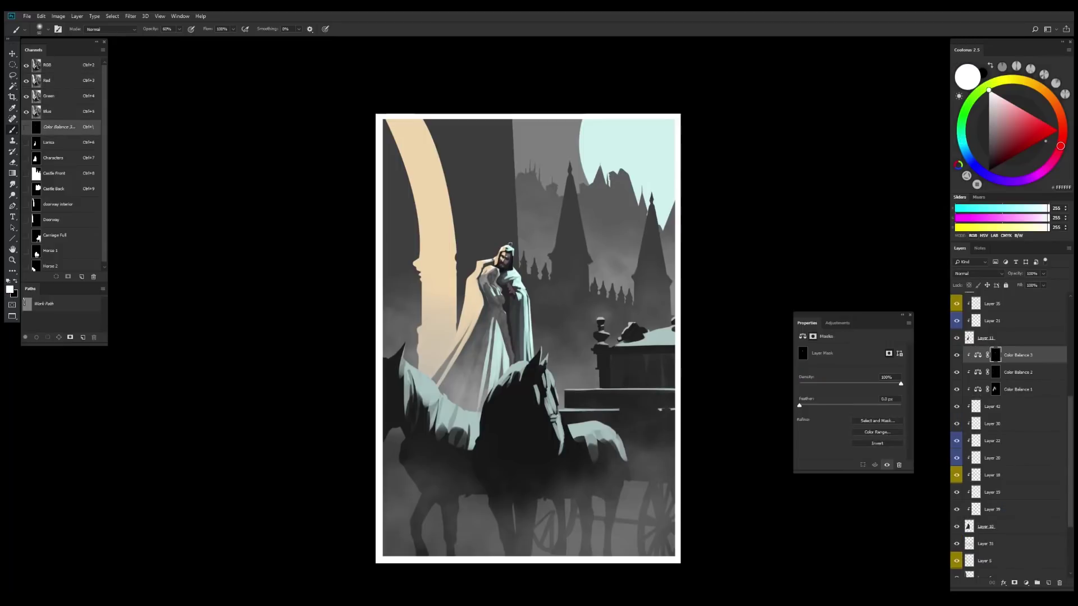
click(1026, 584)
click(988, 510)
key(ctrl+i)
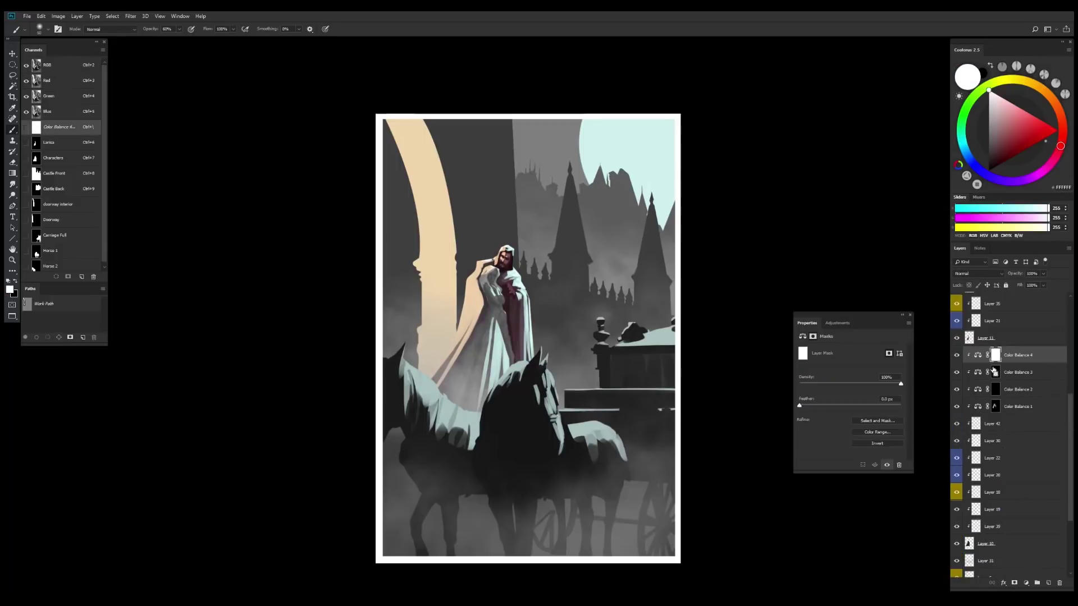
key(ctrl+2)
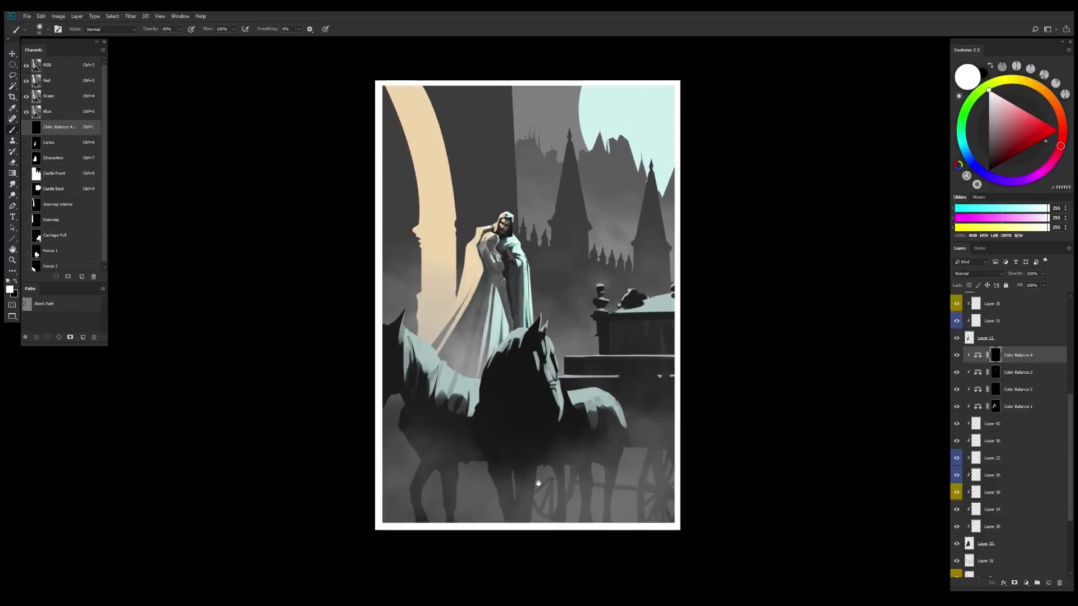
Add a masked Color Balance 5 above Layer 35 with midtones pushed to red +50
scroll(1010, 393, up, 2)
click(992, 363)
click(1026, 584)
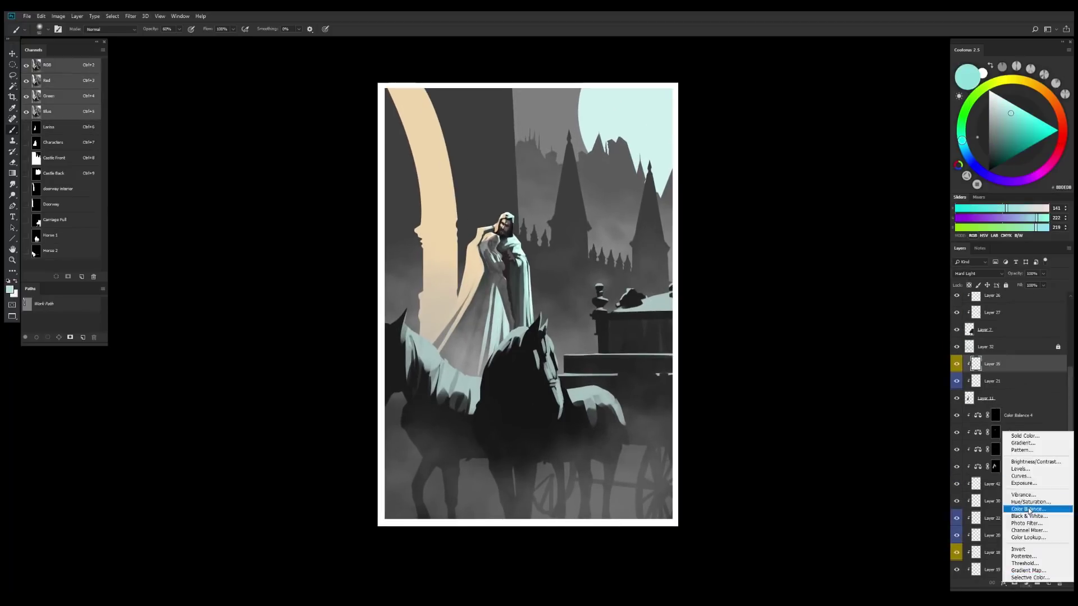
click(1030, 511)
key(ctrl+i)
key(d)
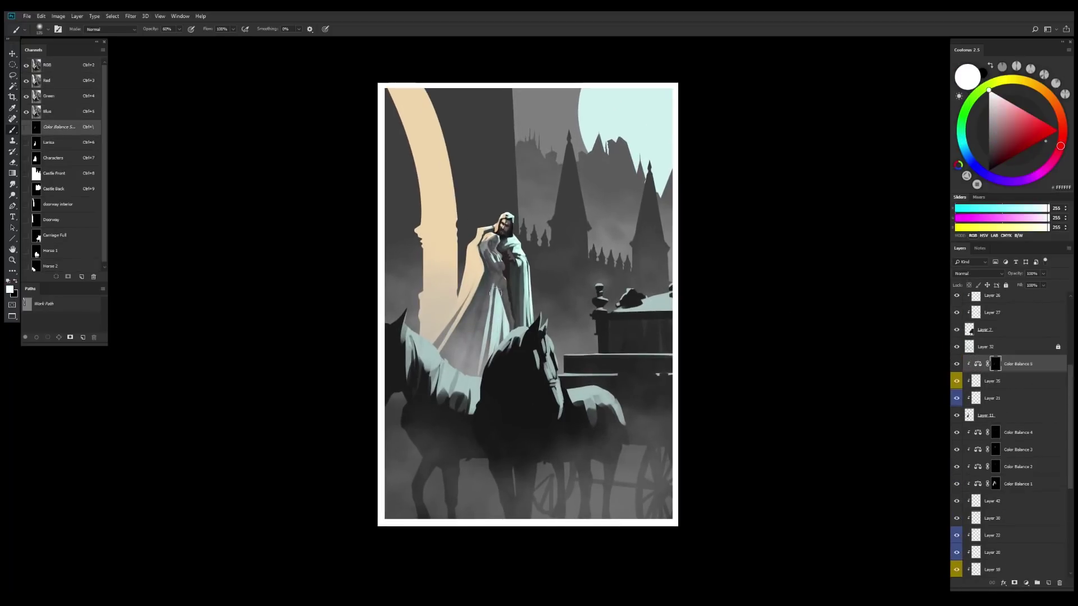
click(978, 364)
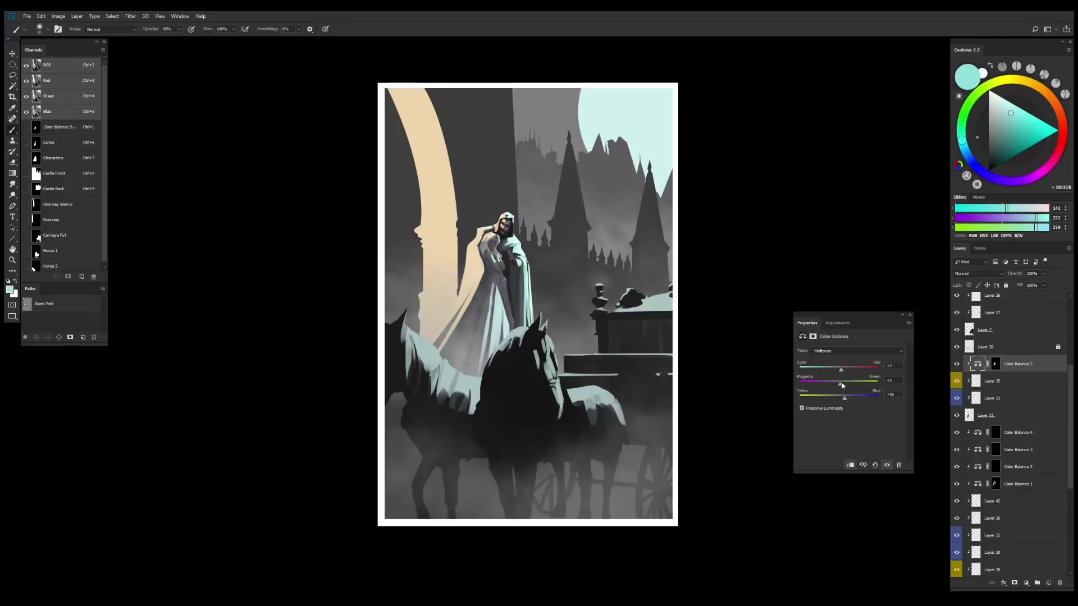
drag(845, 373, 859, 371)
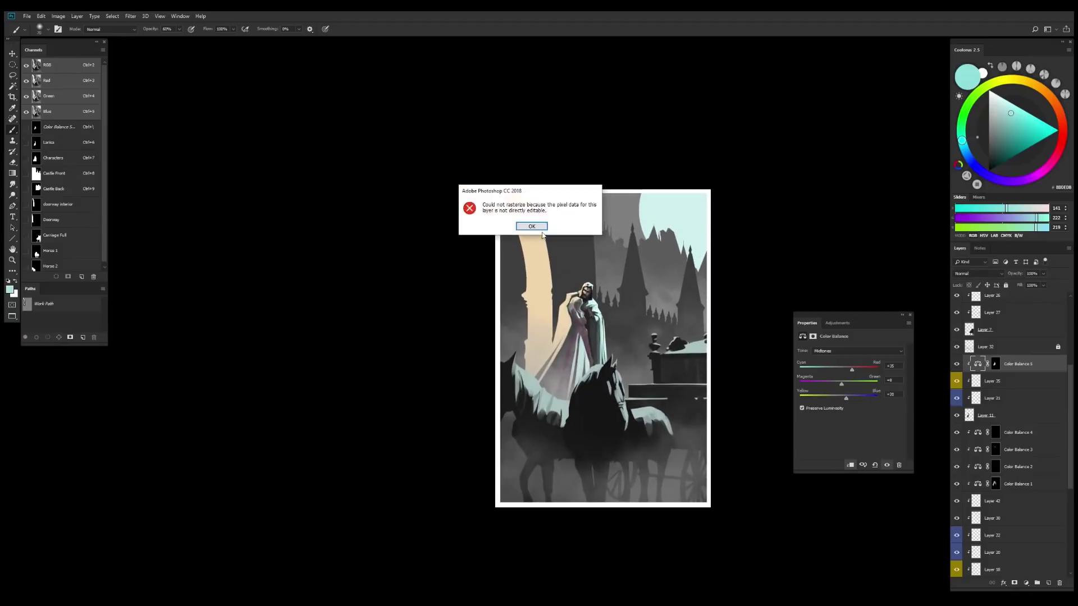
Dismiss the rasterize error and add Color Balance 6 with an inverted black mask
key(Return)
click(992, 381)
click(983, 274)
click(983, 275)
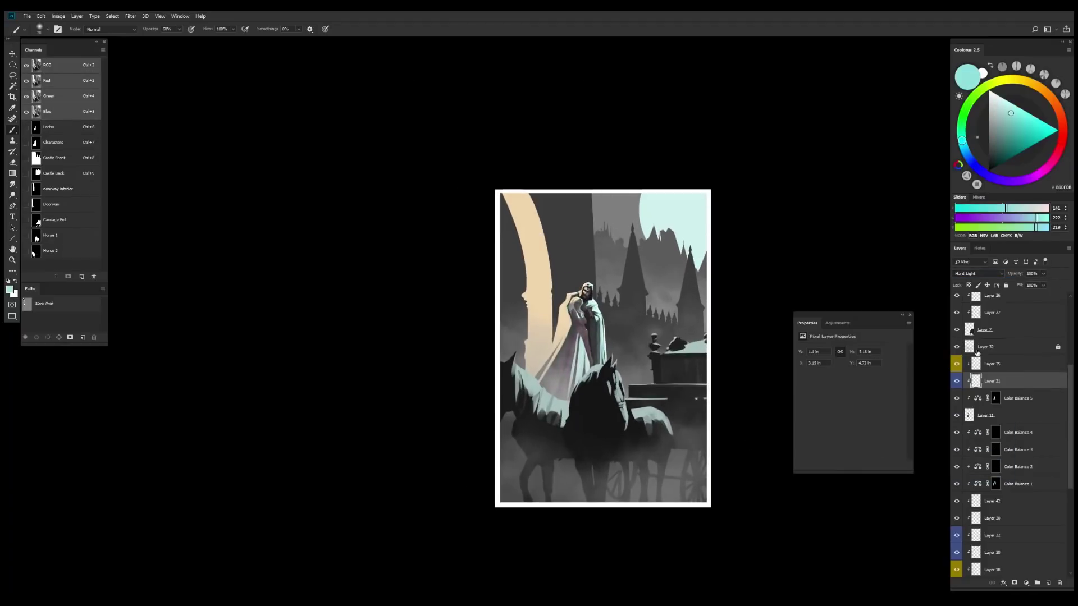
click(990, 396)
key(ctrl+b)
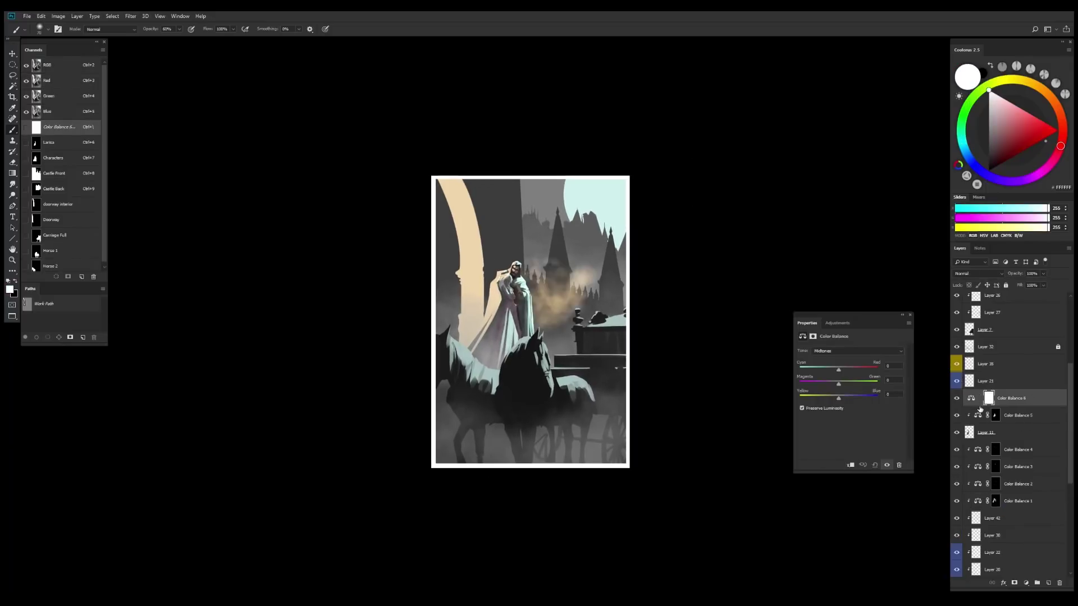
key(ctrl+i)
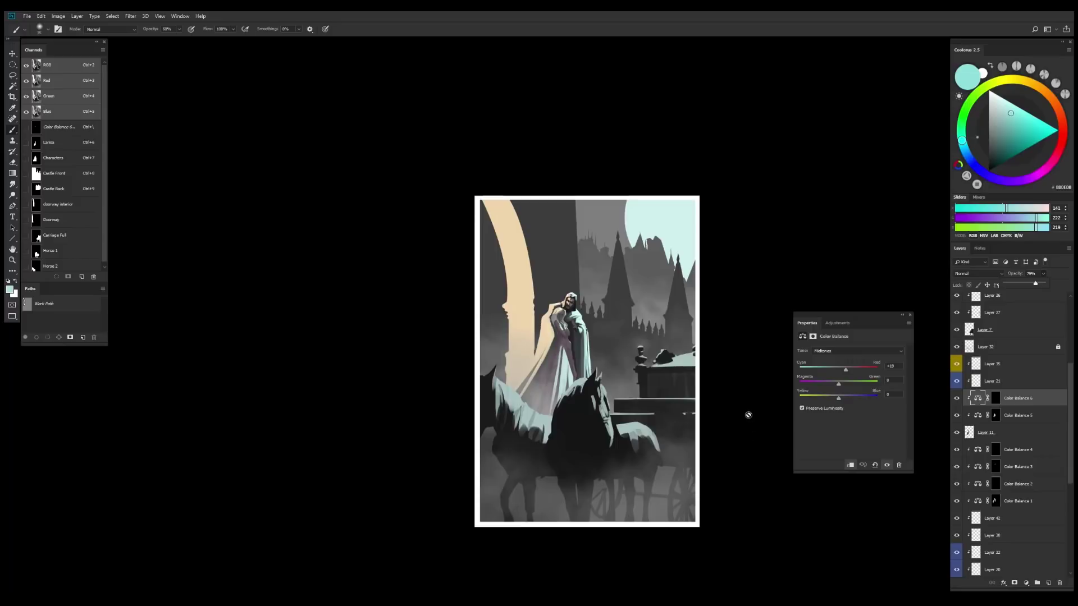
Add further Color Balance adjustments, including one clipped to Layer 3
click(954, 417)
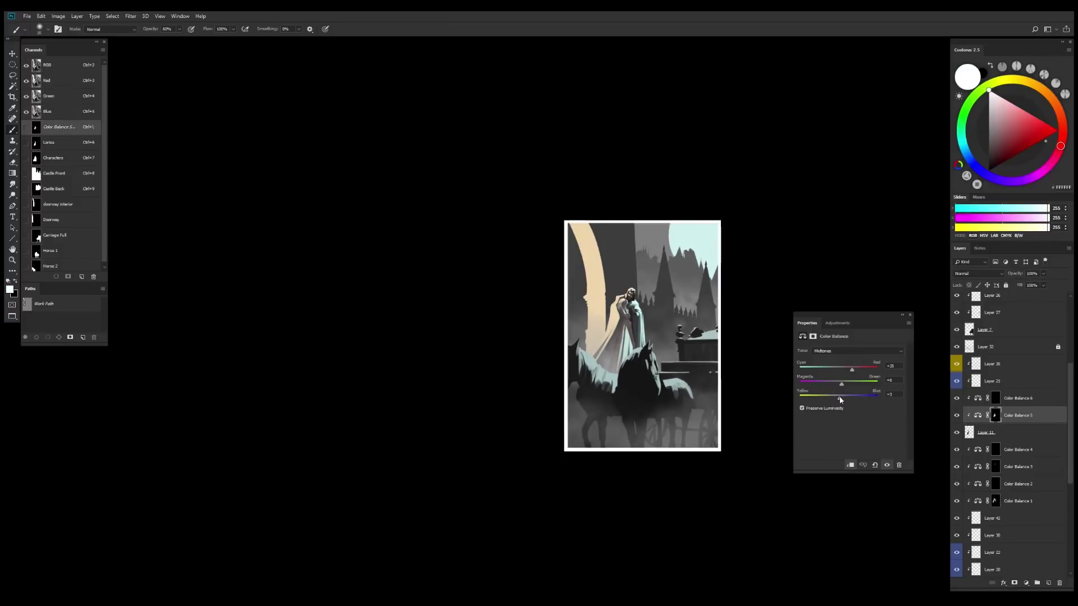
key(ctrl+b)
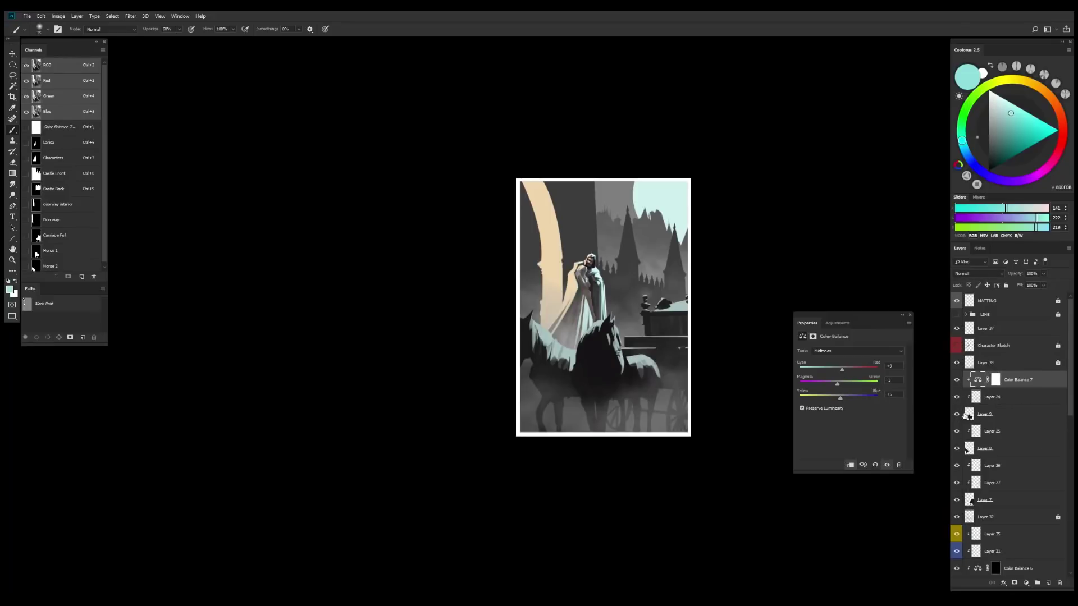
key(ctrl+b)
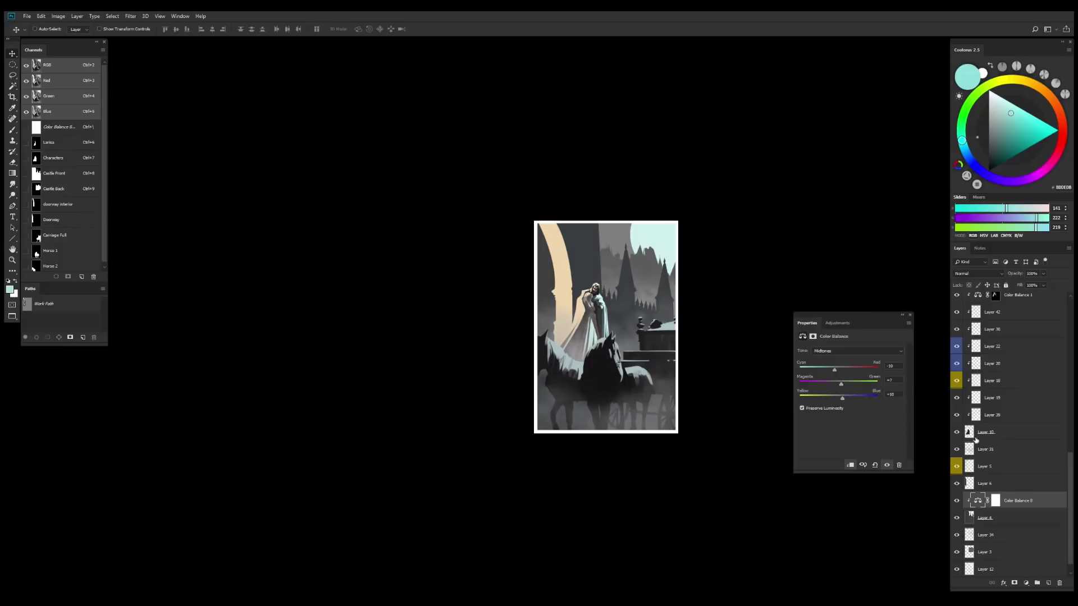
click(980, 552)
key(ctrl+b)
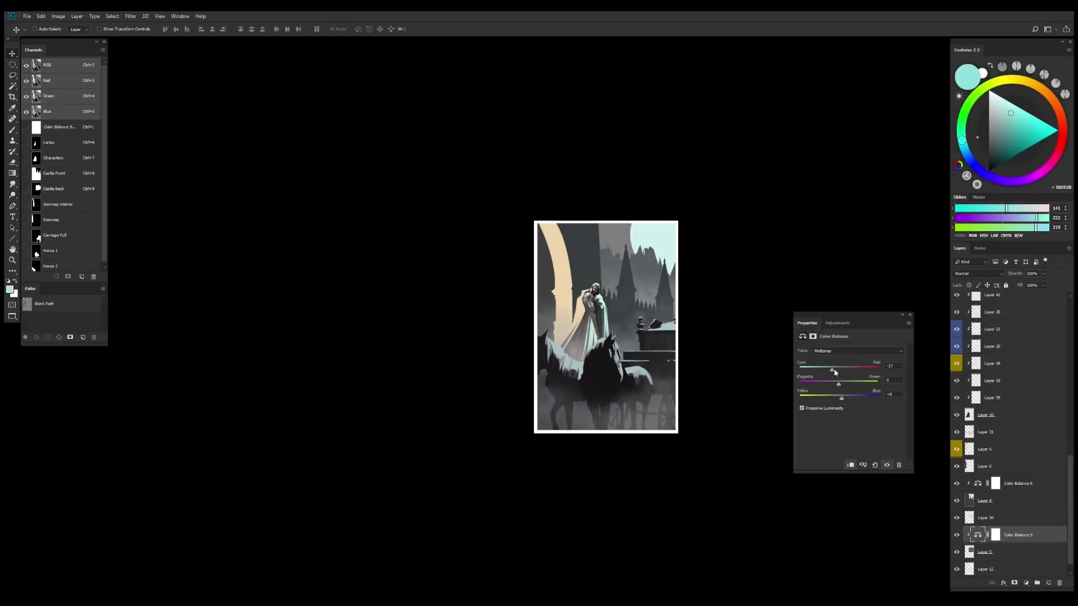
Add Color Balance above Layer 1 shifting midtones toward cyan and blue, and another above Layer 26
key(ctrl+b)
drag(833, 370, 844, 398)
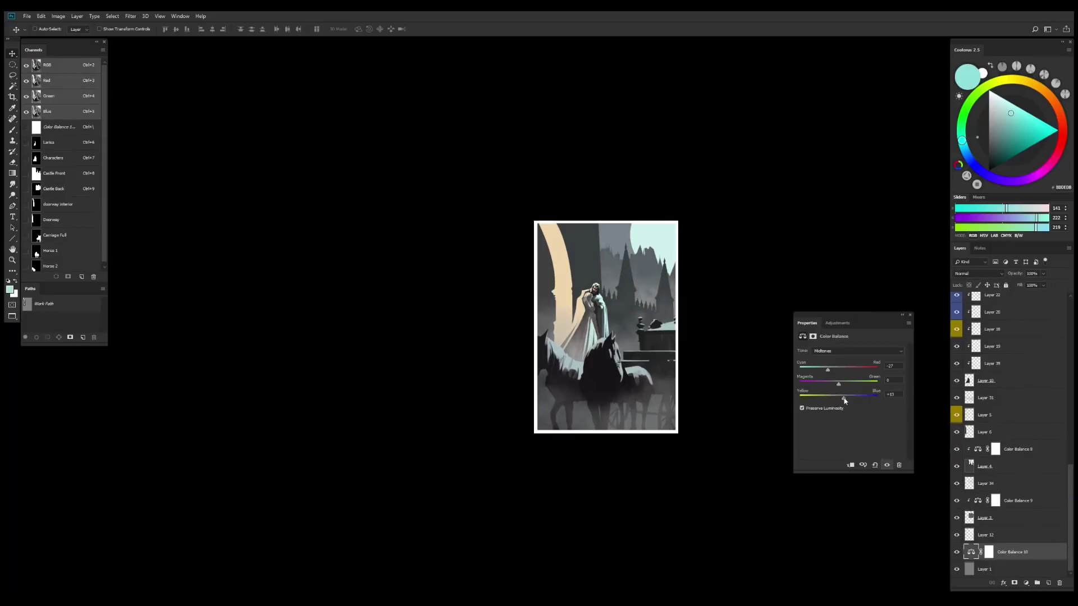
click(995, 500)
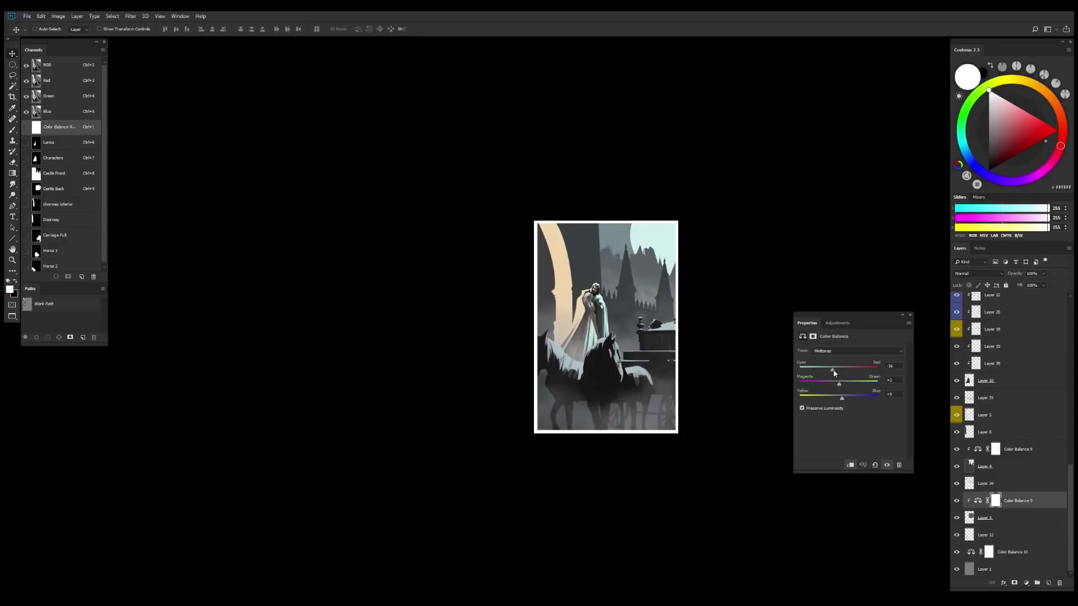
click(958, 448)
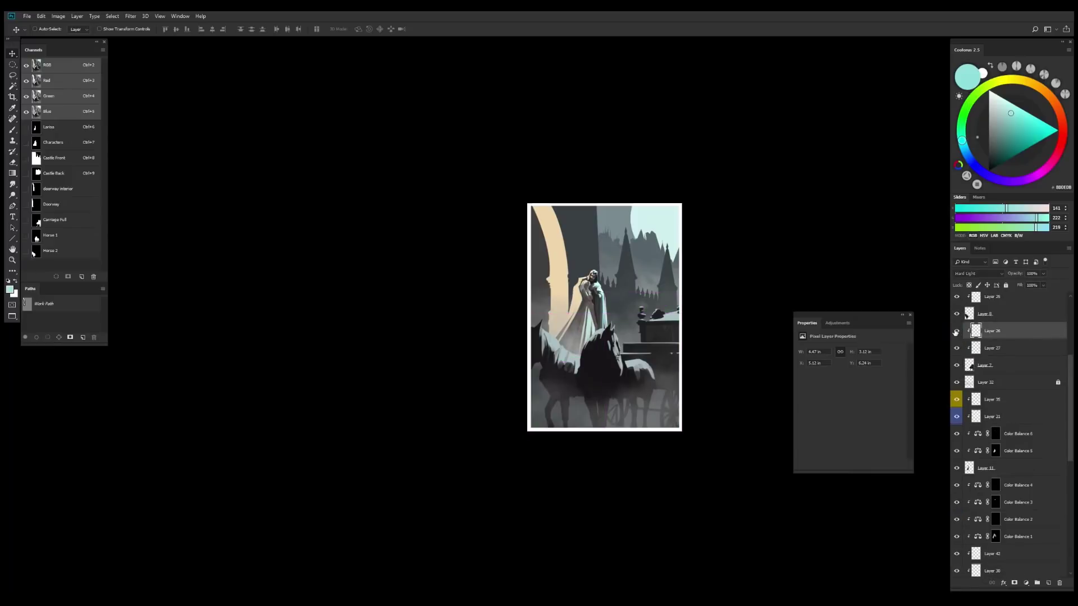
click(1025, 582)
click(988, 449)
scroll(695, 414, down, 3)
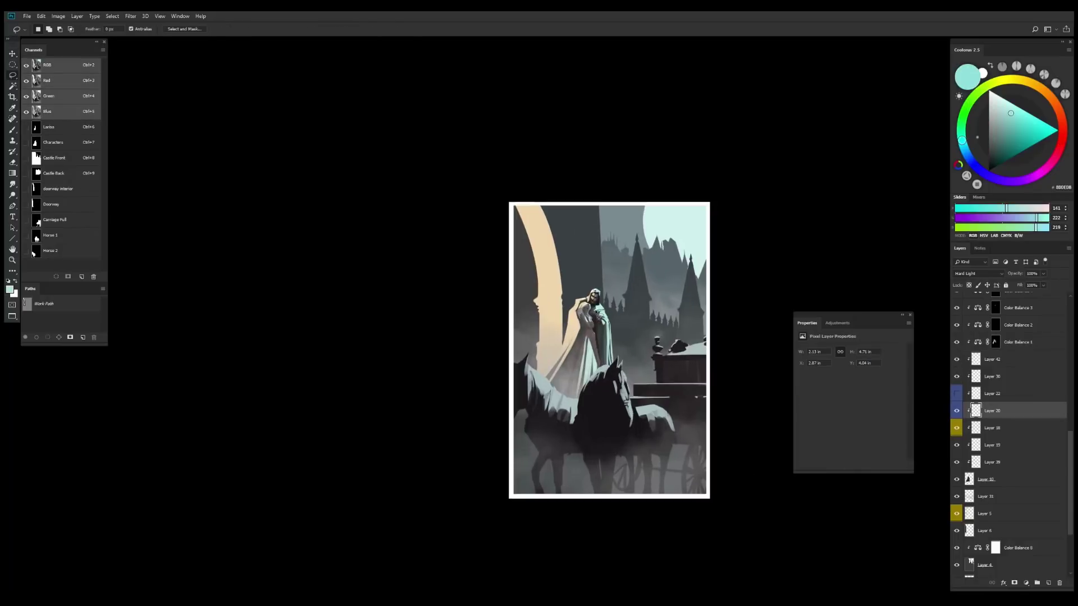
Recolour Layer 20 with Hue/Saturation: shift the hue up, lower saturation and darken slightly
click(1017, 308)
click(992, 394)
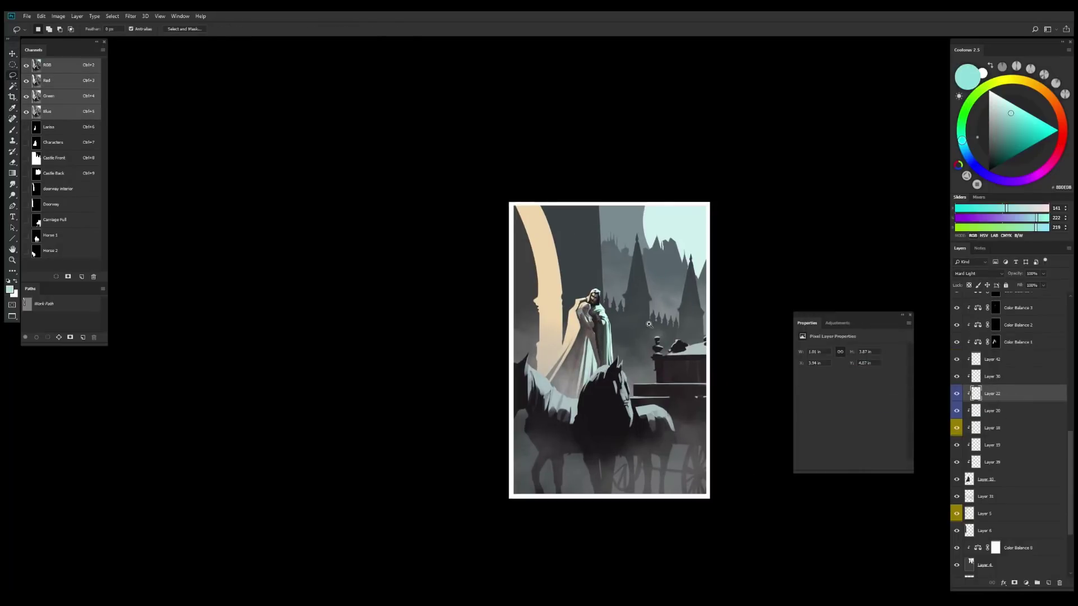
click(988, 411)
key(ctrl+u)
mouse_move(878, 349)
mouse_down()
mouse_move(856, 351)
mouse_move(891, 349)
mouse_up()
drag(878, 392, 870, 392)
drag(878, 370, 871, 372)
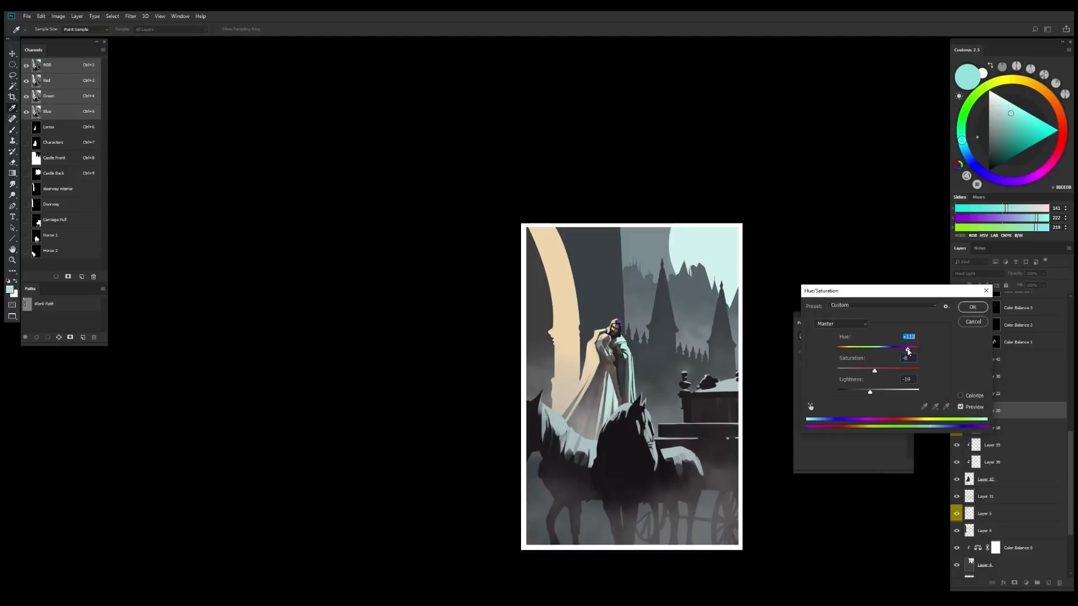
key(Return)
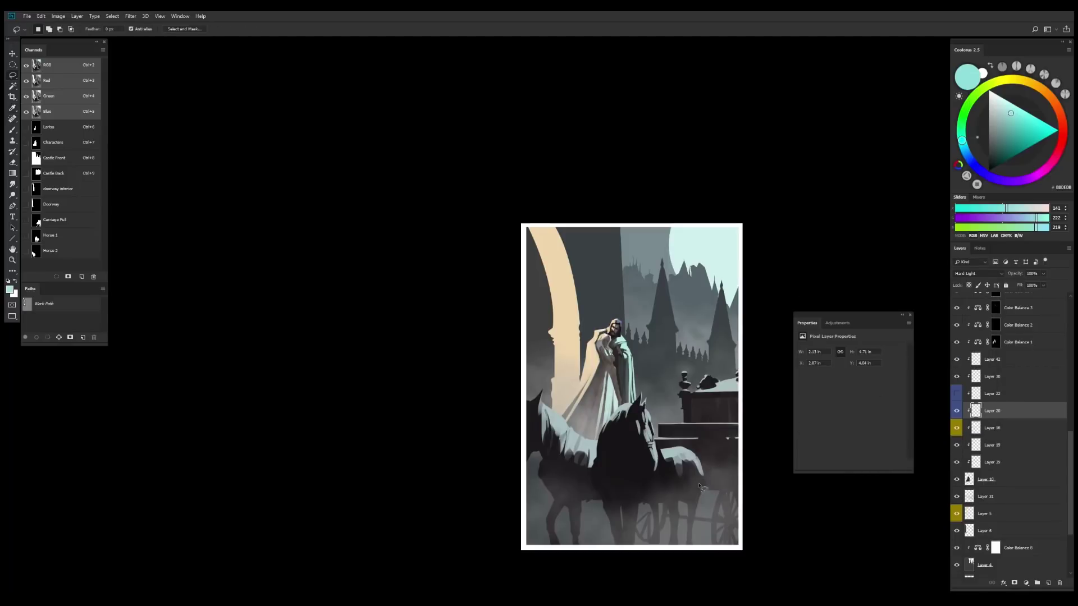
Pick Layer 18, lasso part of the cloak and apply a Hue/Saturation adjustment to it
key(v)
scroll(615, 350, up, 2)
click(1016, 308)
ctrl+click(620, 321)
key(l)
scroll(615, 317, up, 2)
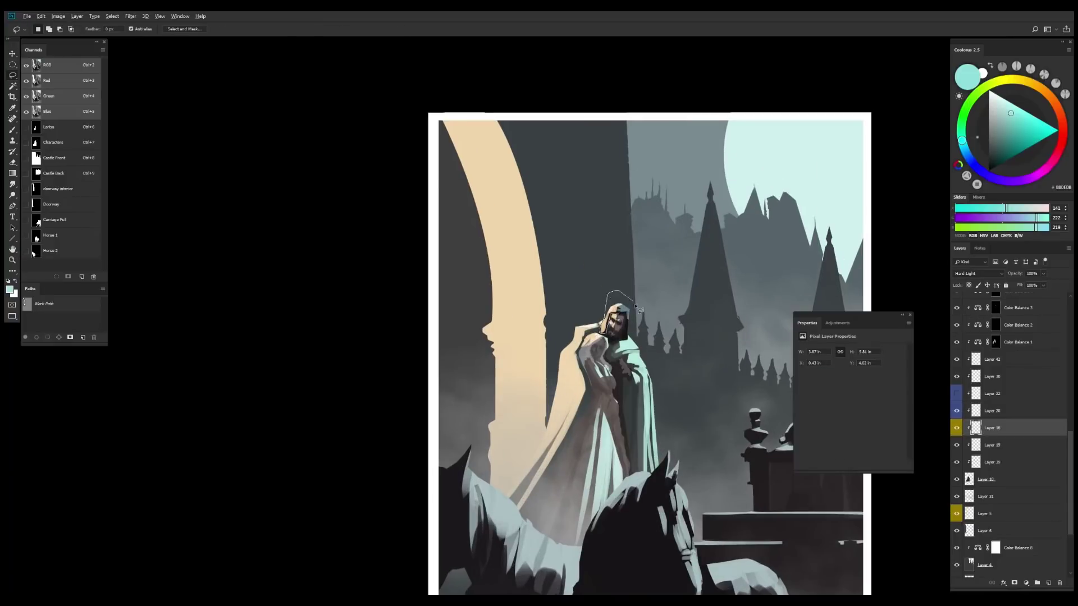
scroll(640, 310, down, 2)
key(ctrl+u)
key(Return)
Lasso another region of the figures and apply a further Hue/Saturation adjustment
key(l)
scroll(612, 343, up, 1)
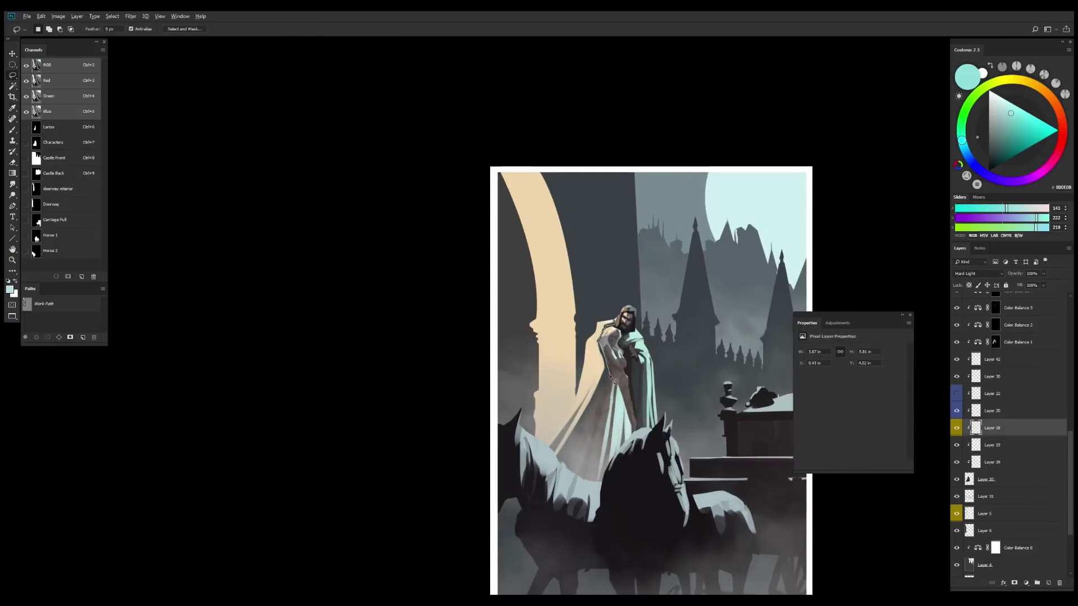
scroll(613, 380, down, 2)
key(ctrl+u)
key(Return)
Shift the hue of the figure on Layer 21 to +12
ctrl+click(606, 403)
scroll(606, 403, up, 1)
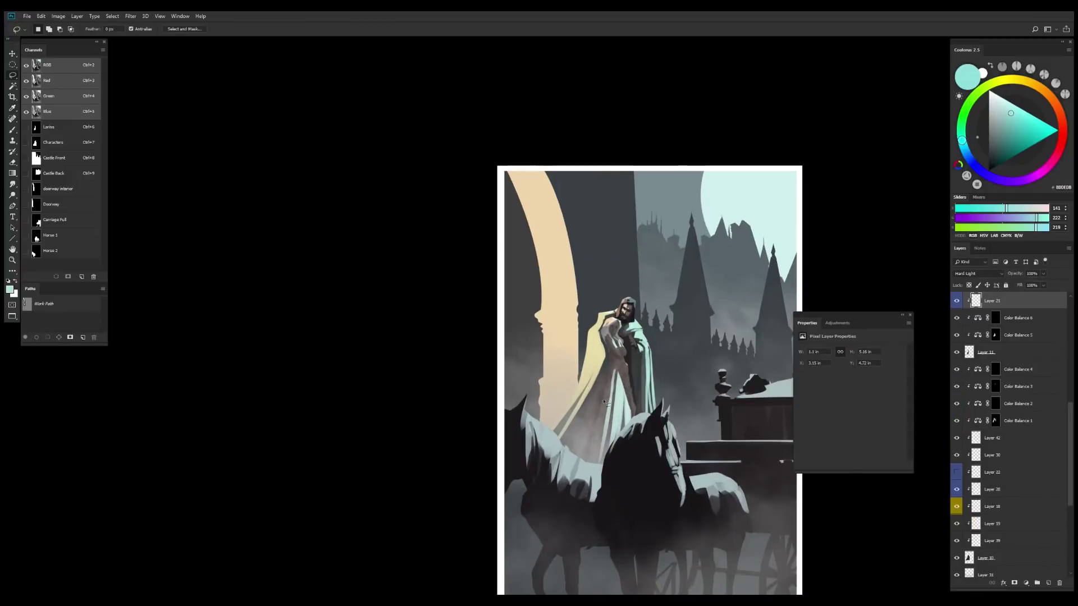
key(ctrl+u)
drag(878, 348, 884, 351)
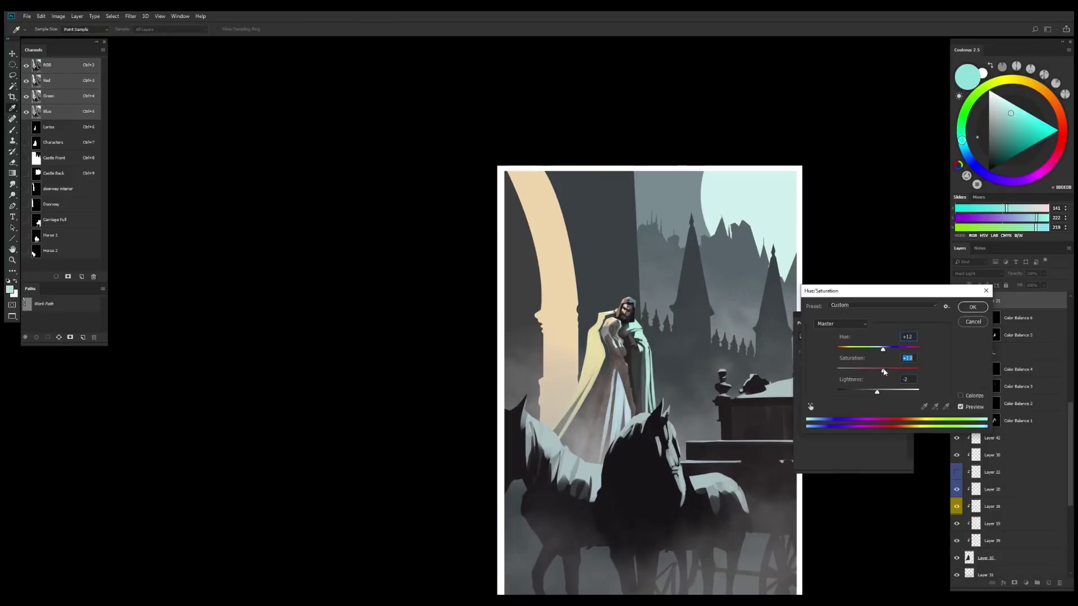
key(Return)
Lasso another part of the figure and apply one more Hue/Saturation change
key(l)
scroll(620, 356, up, 2)
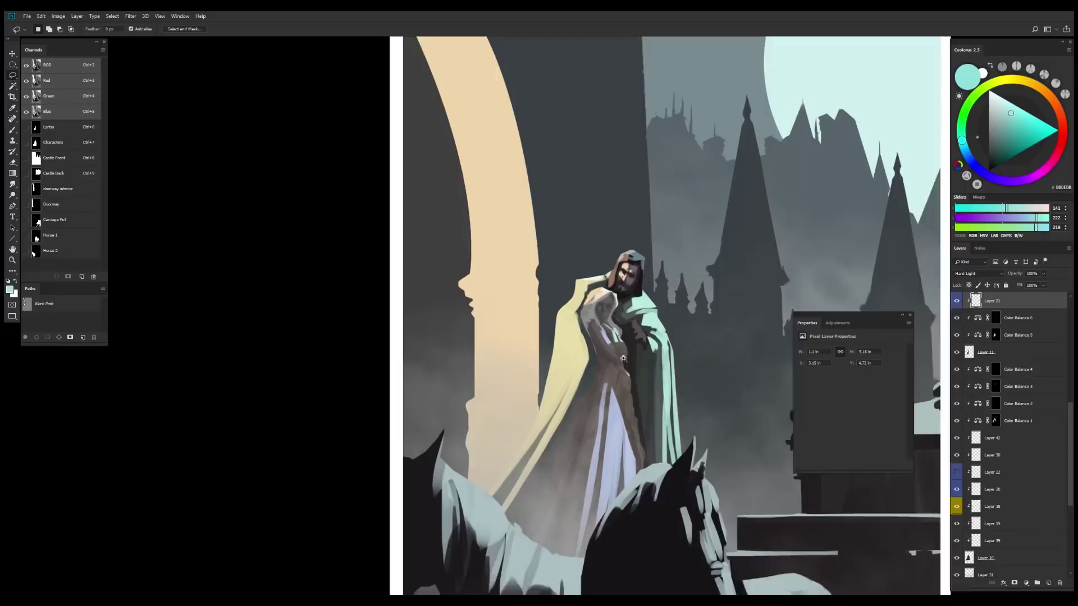
scroll(623, 358, down, 2)
key(ctrl+u)
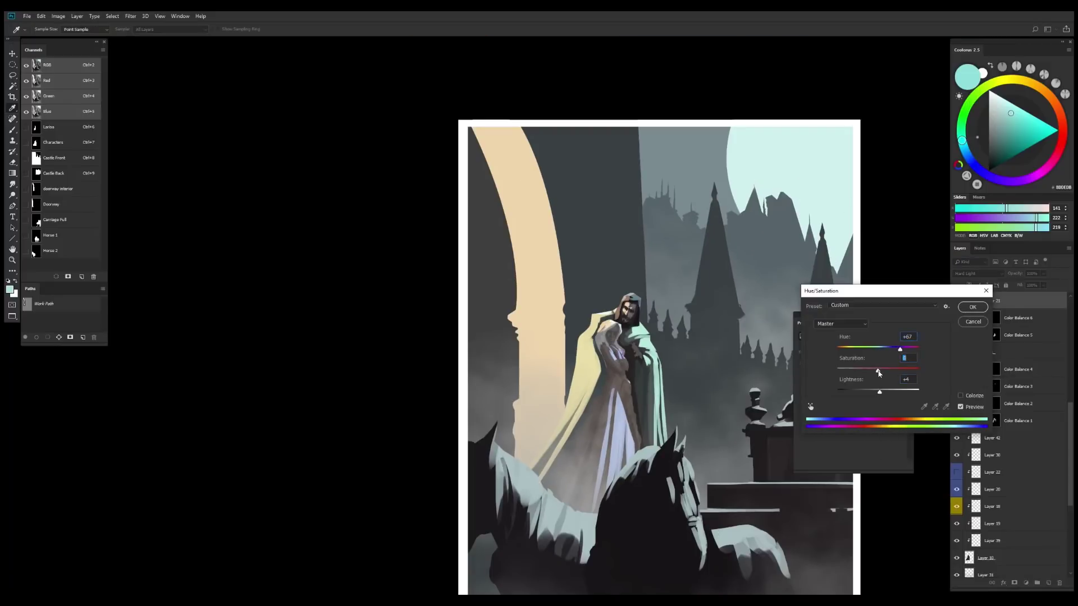
key(Return)
scroll(638, 366, up, 2)
Reopen Hue/Saturation several times to check the tint, cancelling each without further changes
key(ctrl+u)
key(Escape)
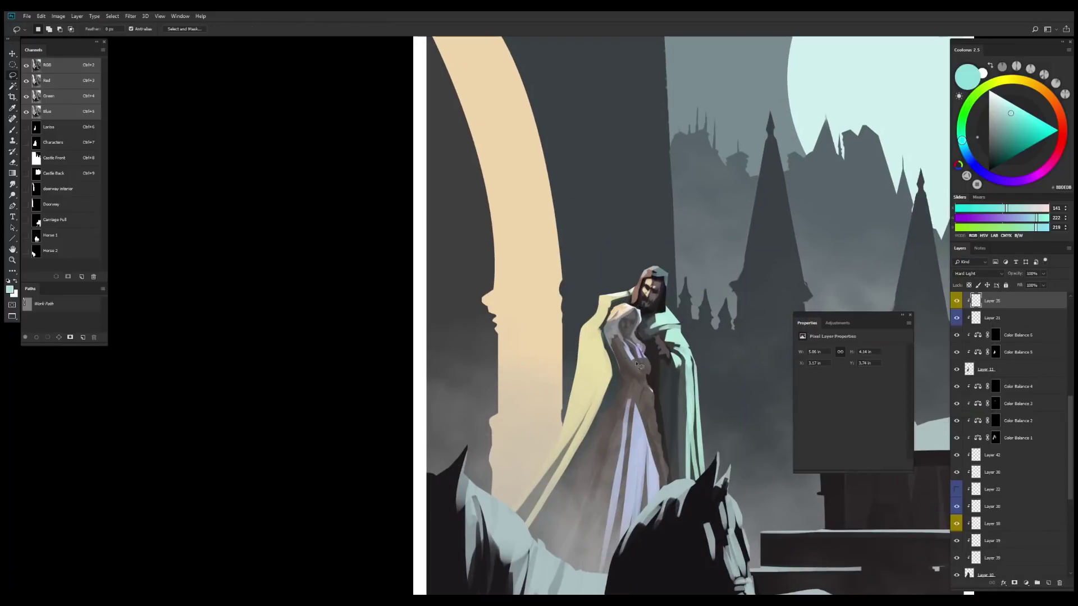
key(ctrl+u)
key(Escape)
scroll(638, 366, down, 2)
key(ctrl+u)
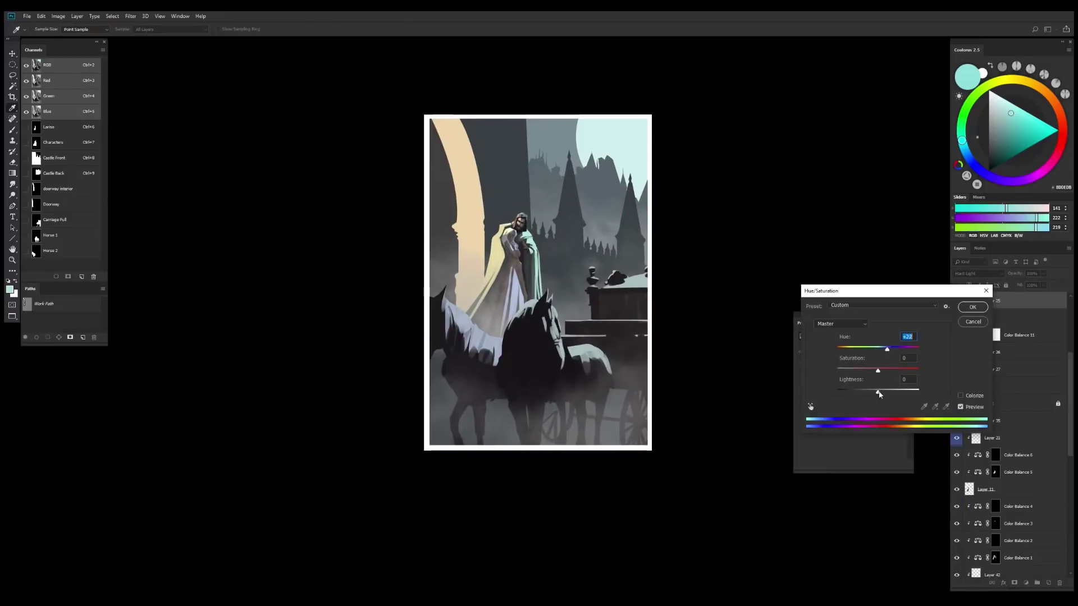
key(Escape)
key(ctrl+u)
key(Escape)
key(ctrl+u)
Select Layer 21 and set up the Eraser with a larger brush preset
key(Escape)
scroll(577, 409, down, 2)
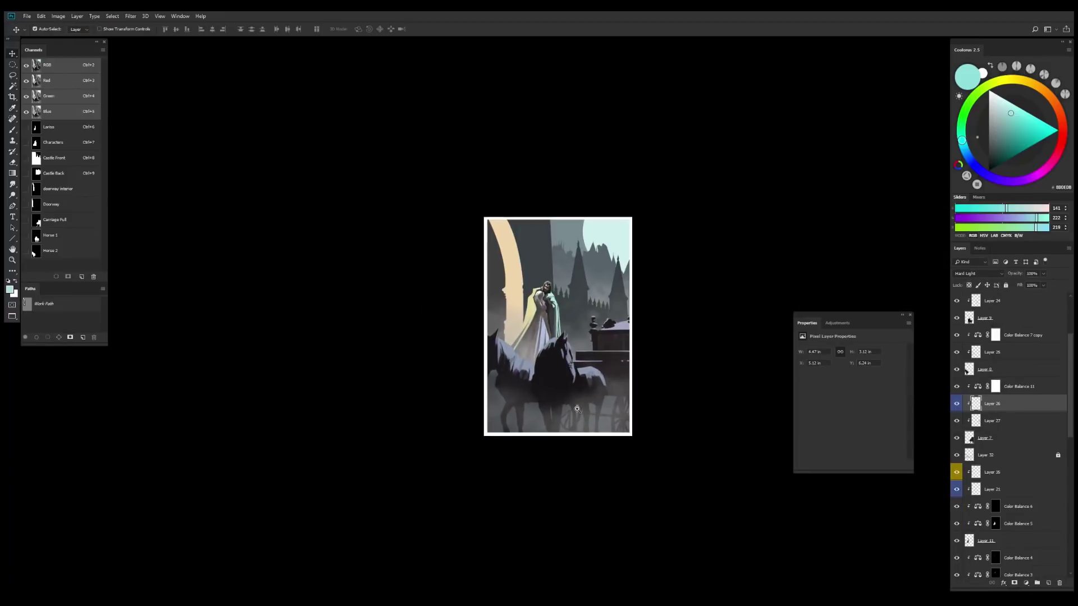
scroll(543, 375, up, 2)
scroll(544, 375, up, 1)
click(544, 375)
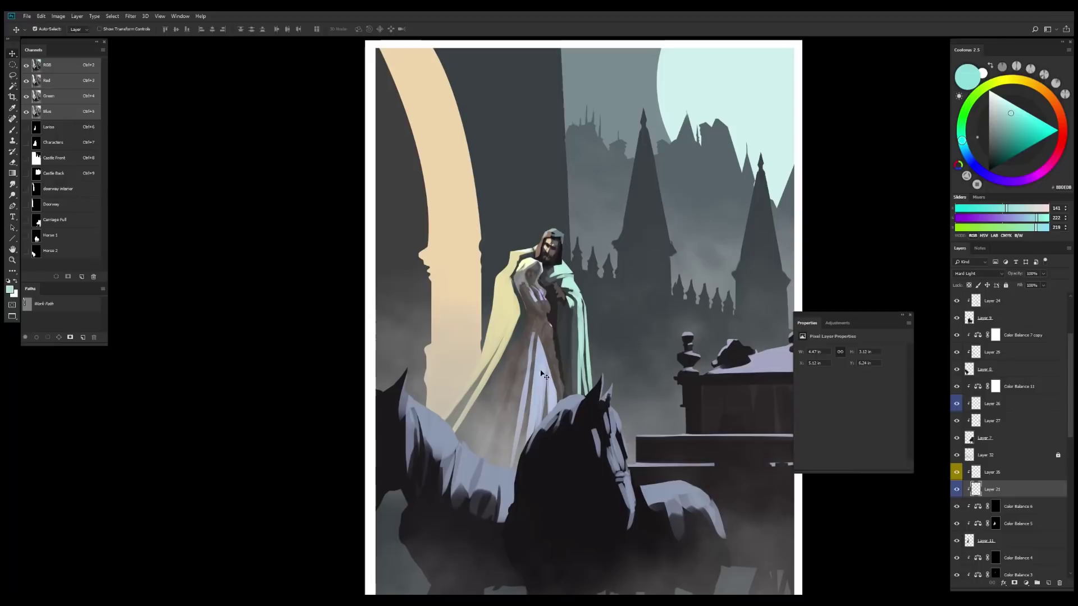
key(e)
key(ctrl+u)
key(Escape)
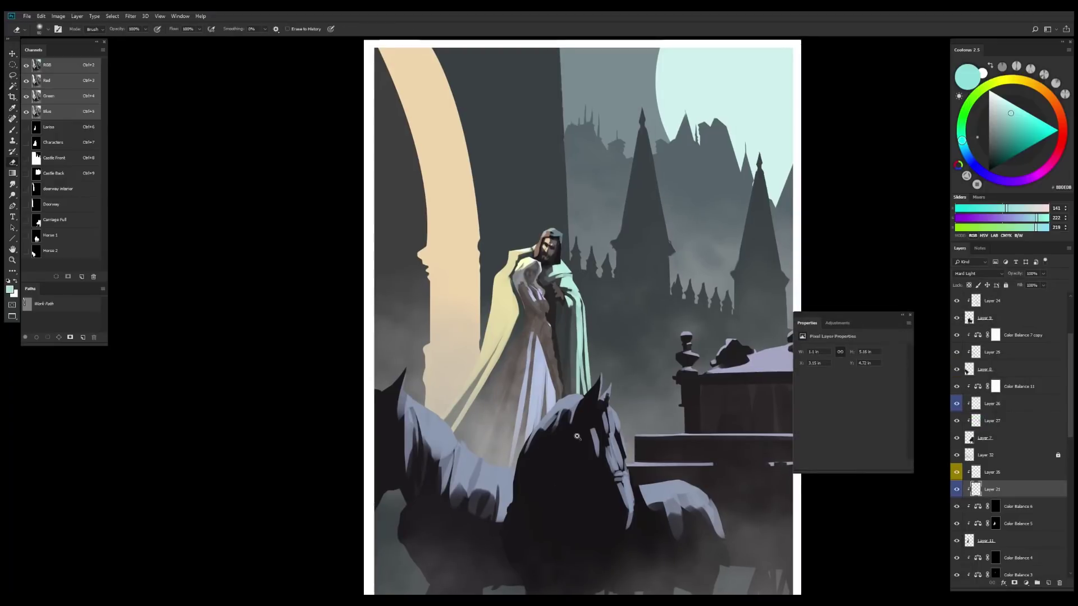
scroll(577, 437, down, 2)
right_click(577, 436)
key(Escape)
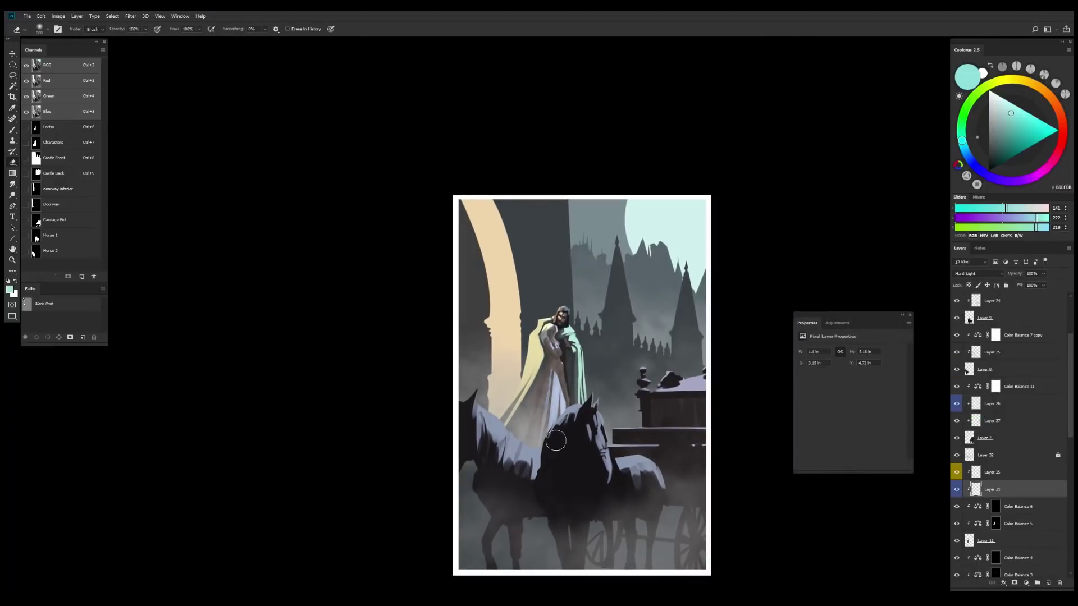
scroll(1010, 449, down, 3)
Select Color Balance 4 down to Color Balance 1, then pick Layer 18 with a hard round brush
click(1016, 496)
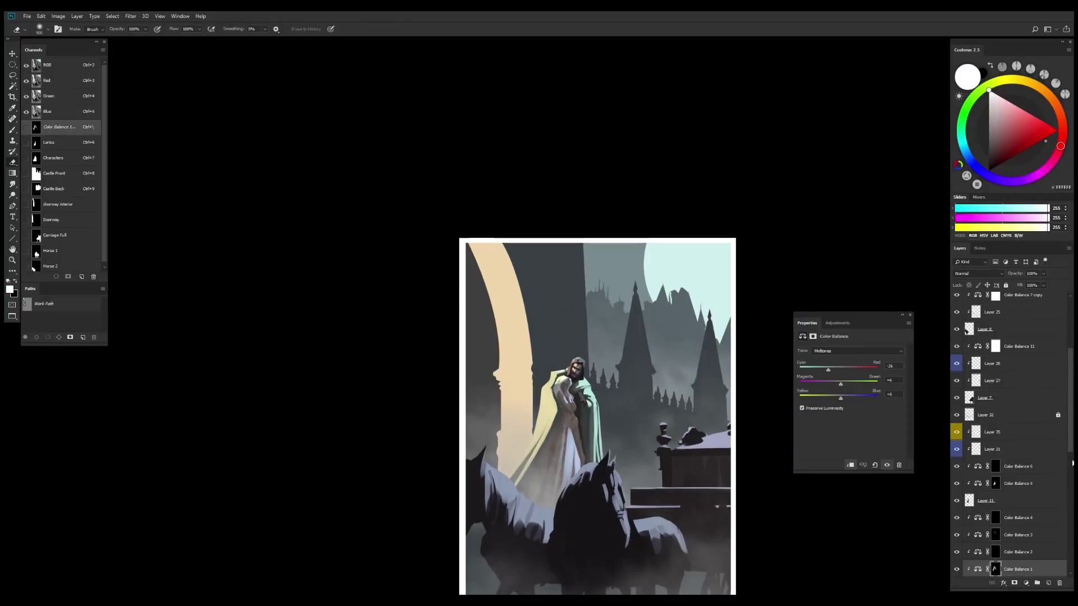
shift+click(976, 441)
click(991, 428)
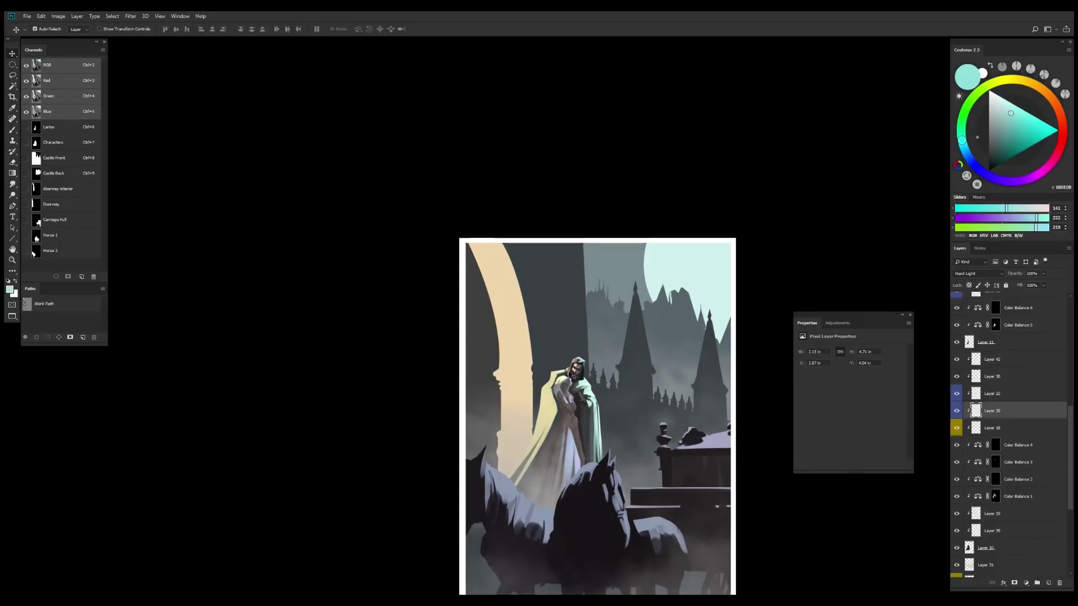
right_click(688, 312)
double_click(688, 310)
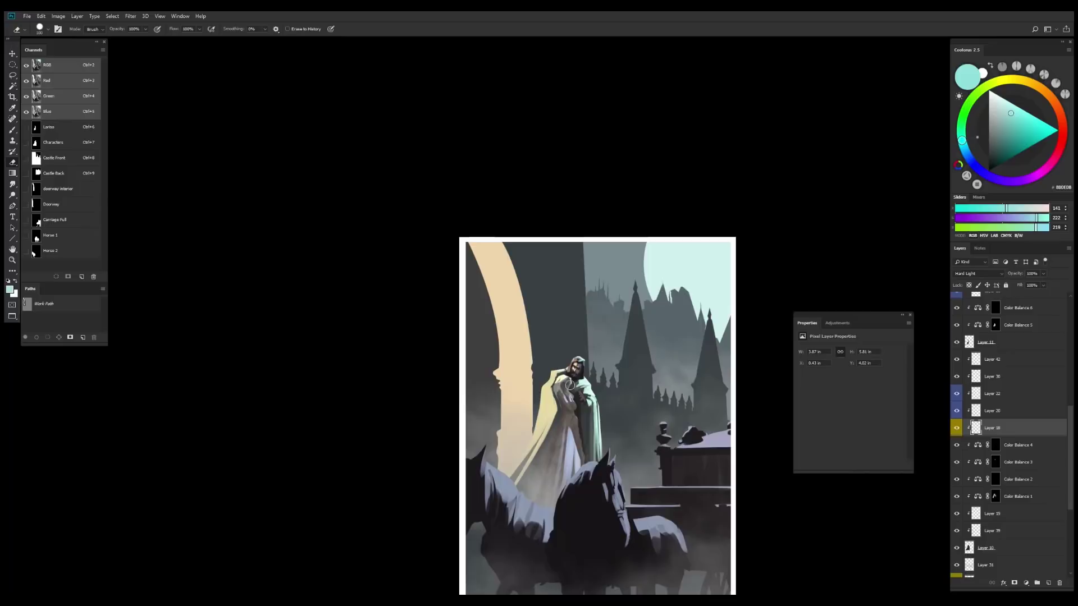
scroll(570, 386, down, 2)
Pick Layer 12, mirror the canvas to check composition and review the Color Balance 9 values
key(v)
ctrl+click(664, 328)
key(ctrl+u)
key(Escape)
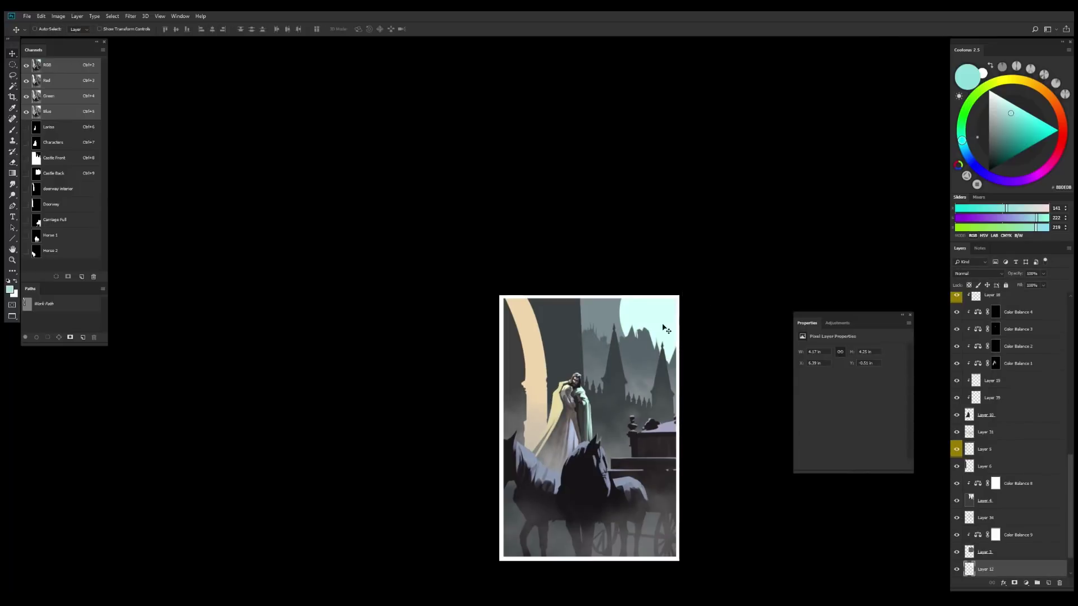
scroll(664, 328, down, 1)
key(h)
key(ctrl+b)
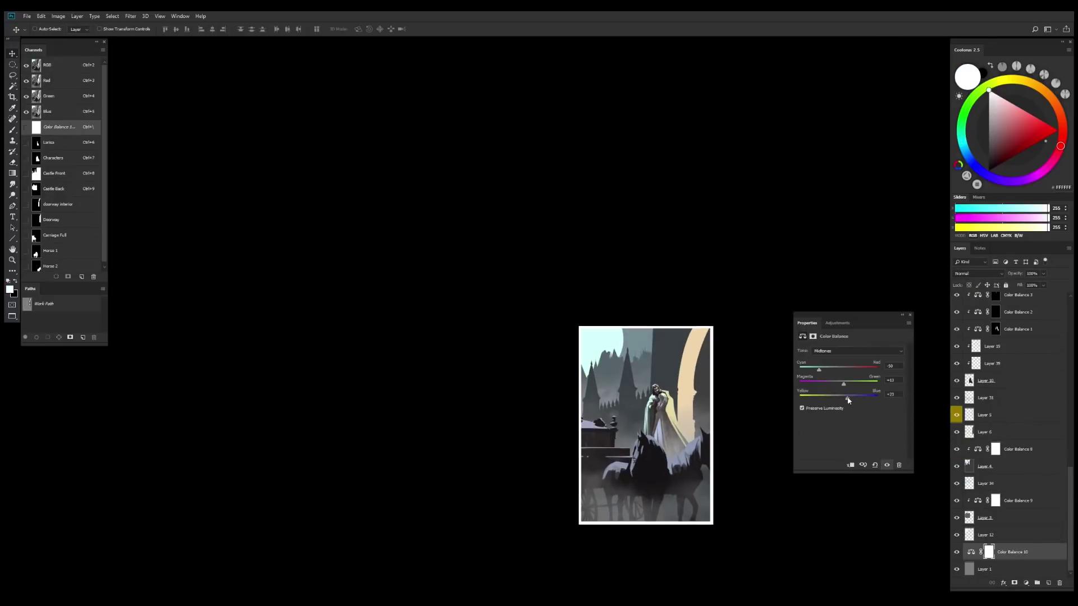
click(1005, 500)
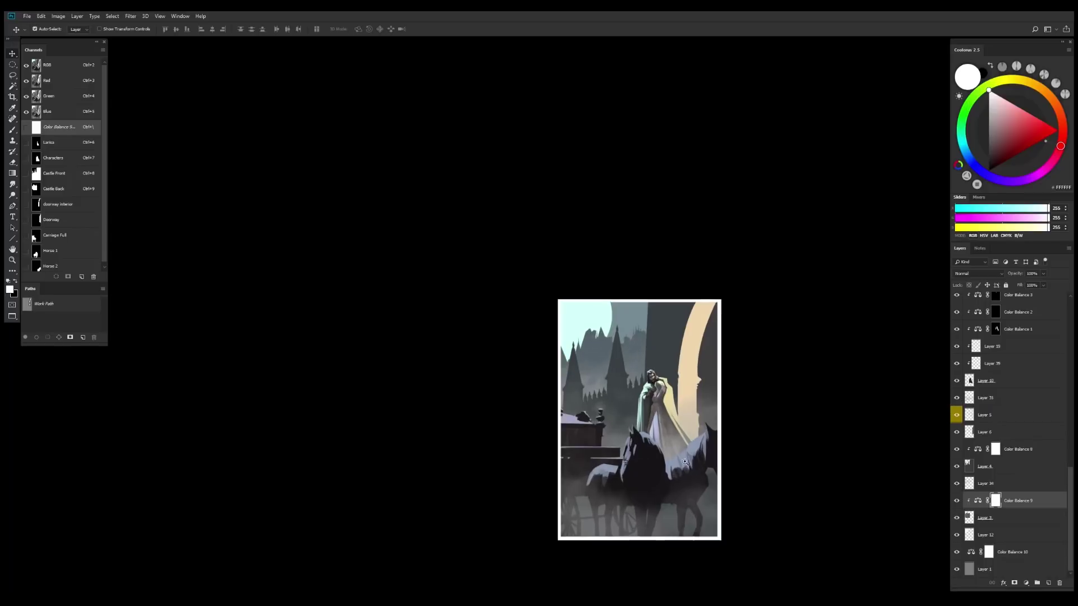
key(h)
scroll(623, 354, up, 2)
Pick Layer 43 with the Brush tool and choose the deep red BB453E as foreground colour
ctrl+click(595, 314)
scroll(898, 449, up, 2)
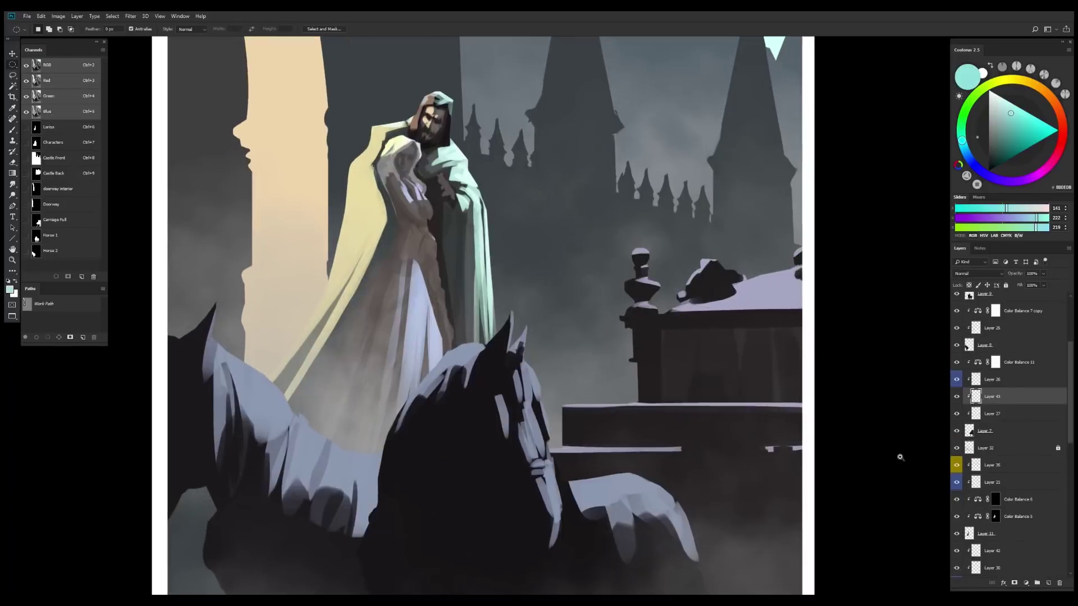
scroll(909, 457, down, 3)
key(ctrl+])
key(ctrl+])
key(b)
scroll(910, 457, down, 1)
click(1024, 135)
Fill the carriage with red and commit the Hue/Saturation shift
key(alt+BackSpace)
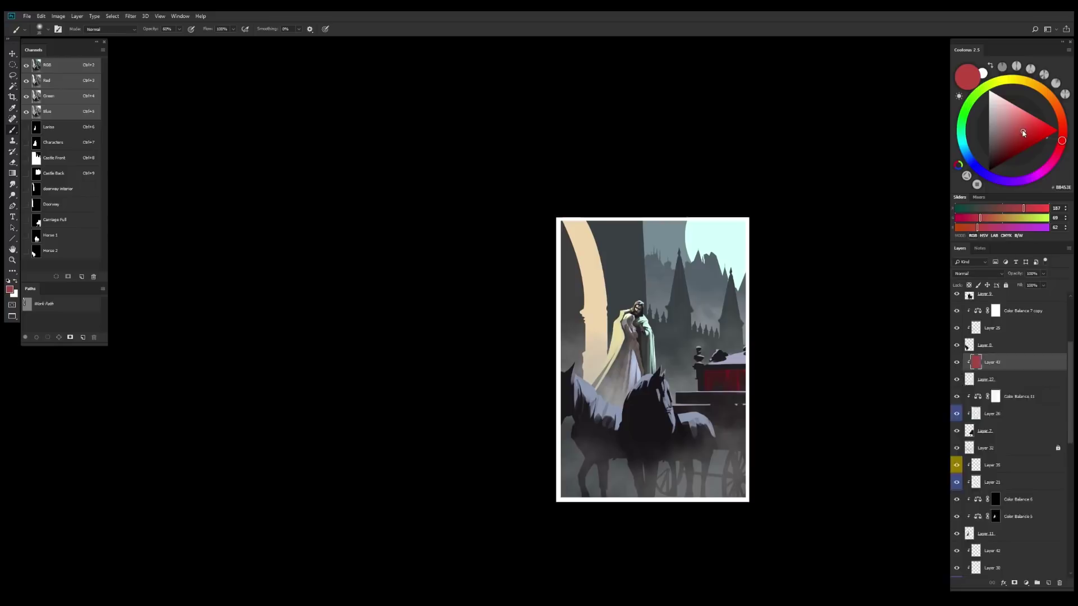
key(ctrl+u)
click(980, 312)
key(ctrl+u)
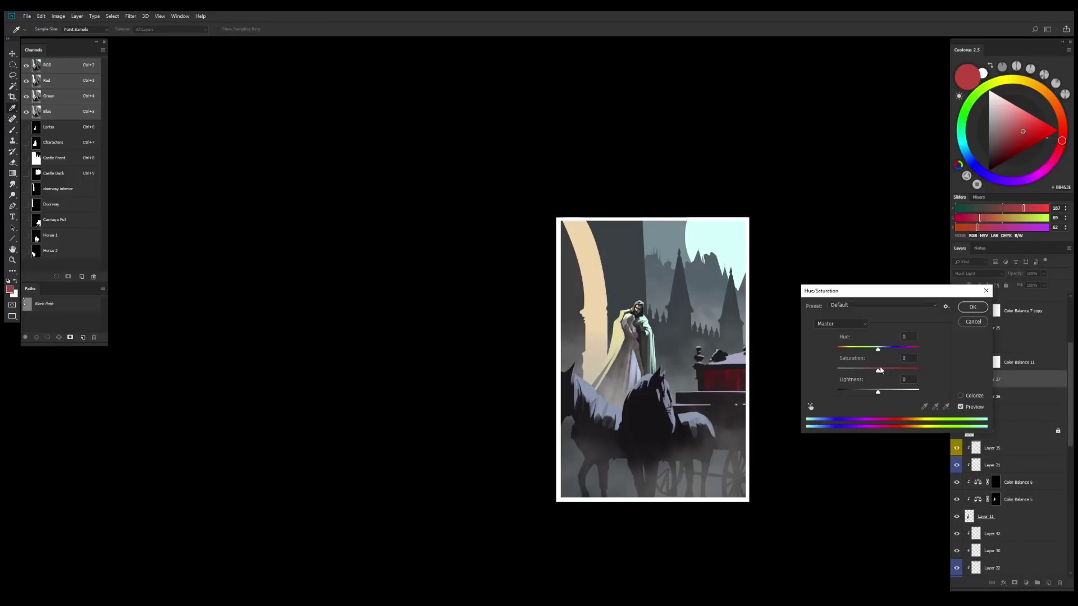
key(ctrl+minus)
key(Return)
key(ctrl+u)
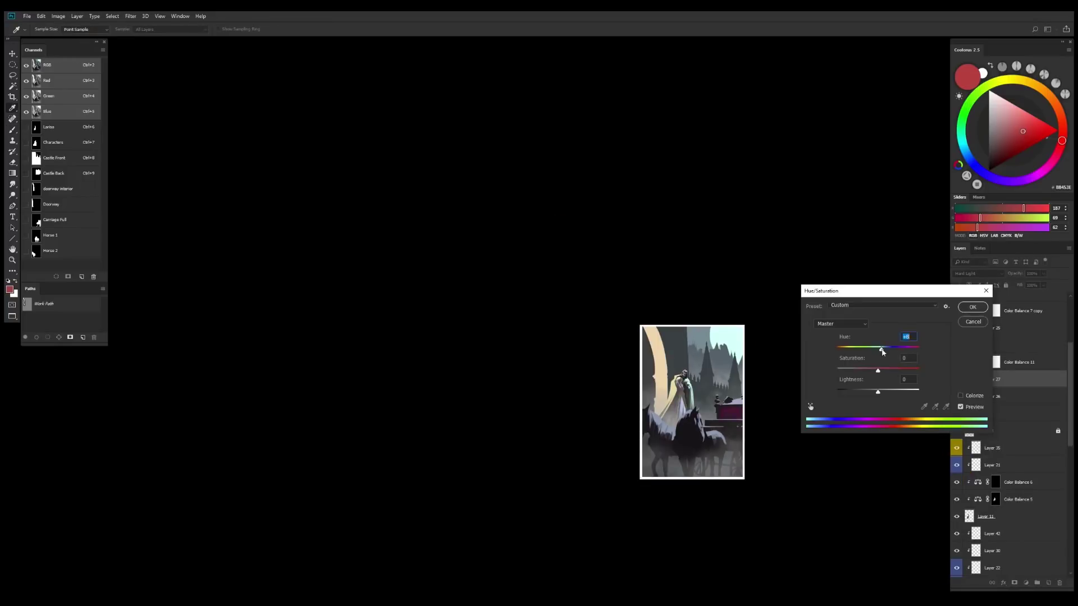
key(Escape)
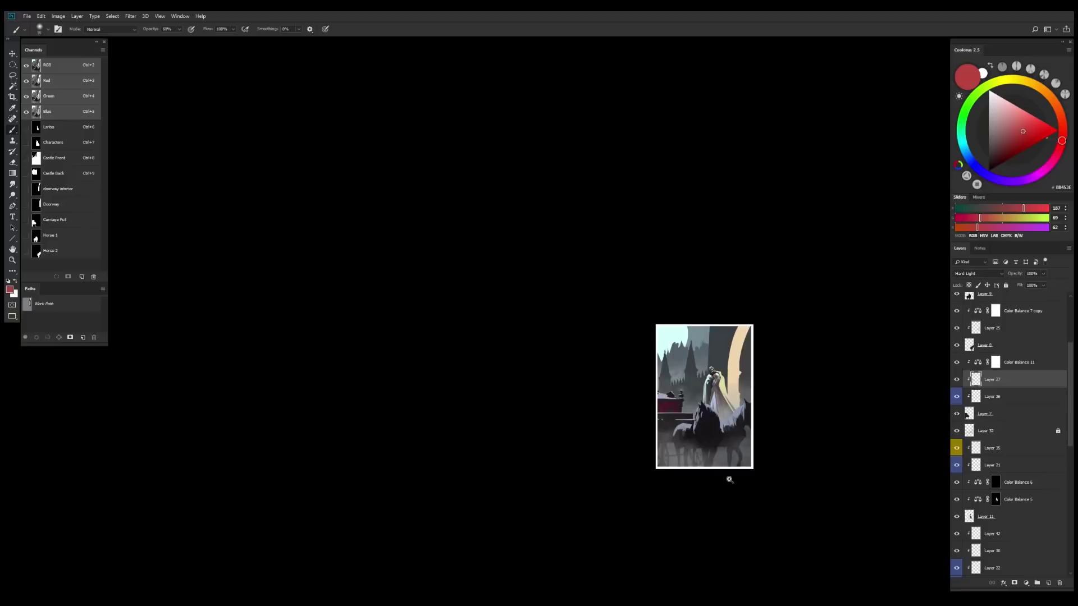
Soften Color Balance 12's midtones Cyan-Red value from -21 to -11
scroll(1010, 438, up, 5)
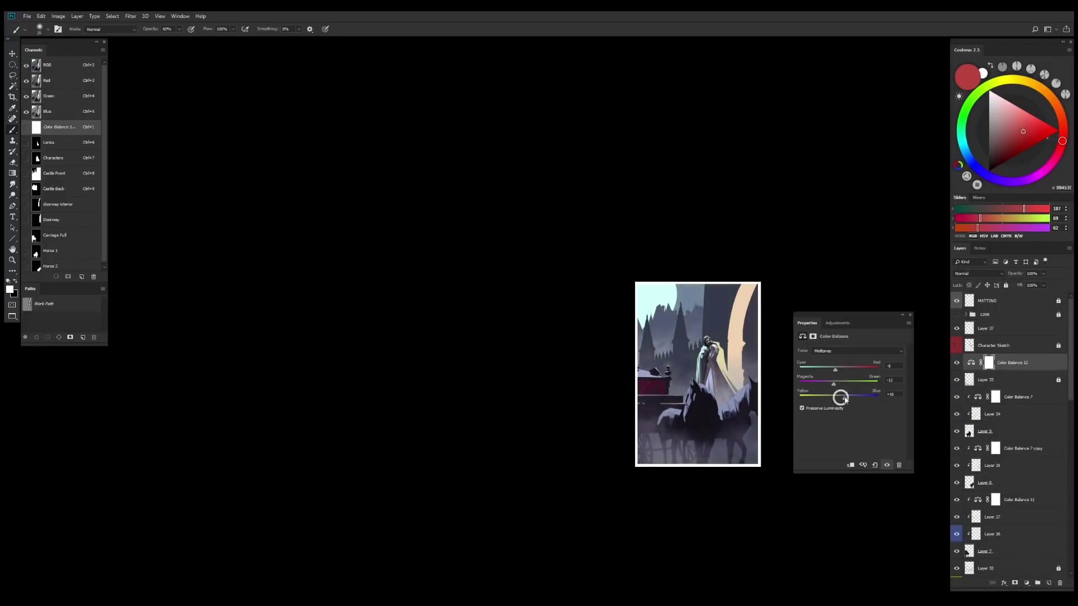
drag(831, 372, 834, 371)
key(ctrl+plus)
click(977, 273)
key(Escape)
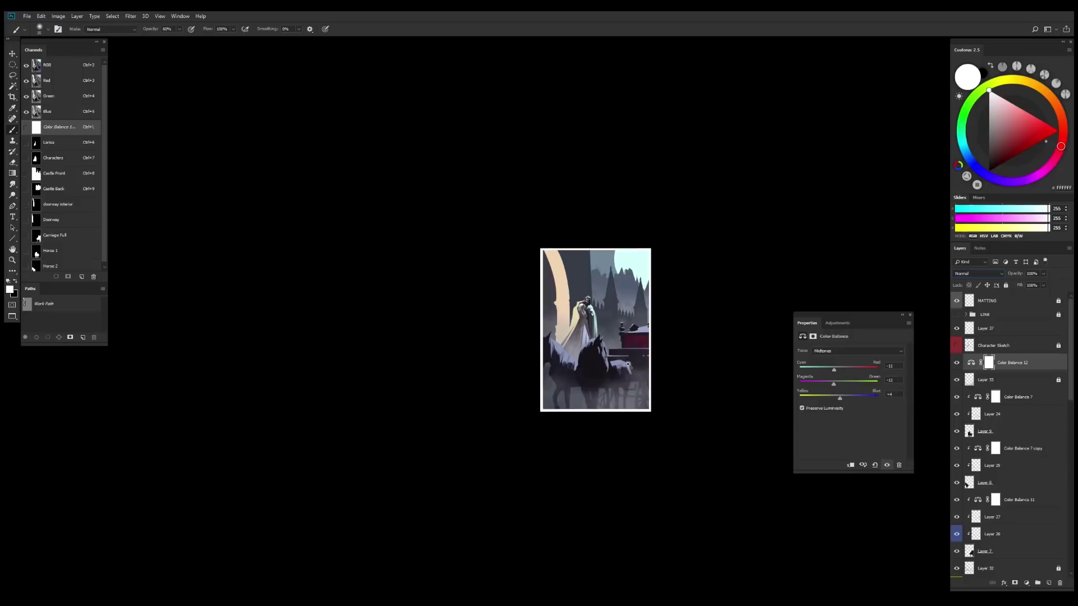
key(ctrl+plus)
scroll(626, 404, down, 2)
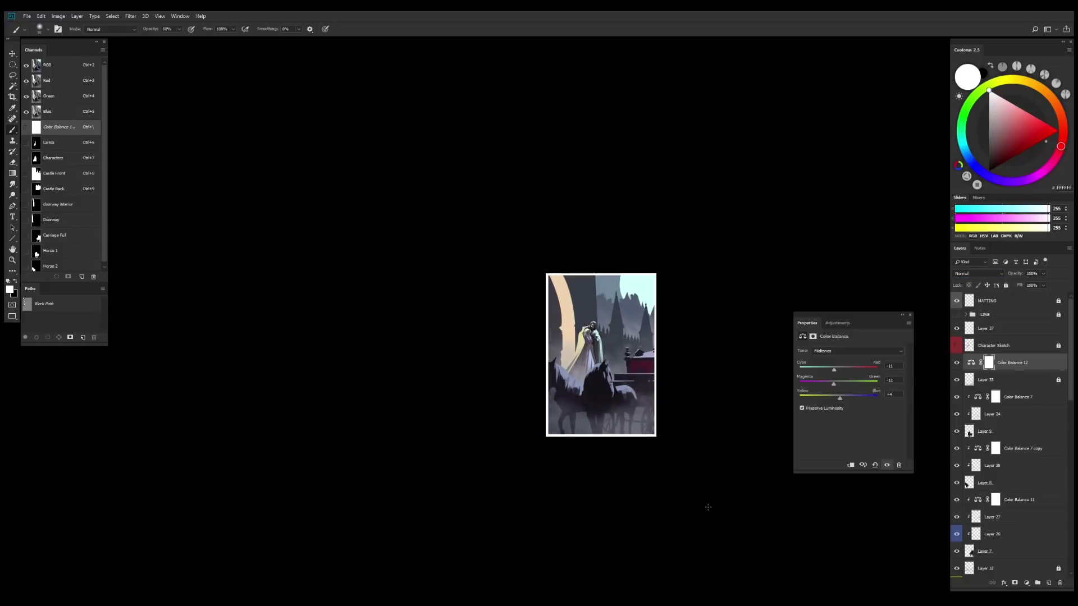
scroll(708, 507, up, 2)
scroll(708, 507, down, 2)
key(v)
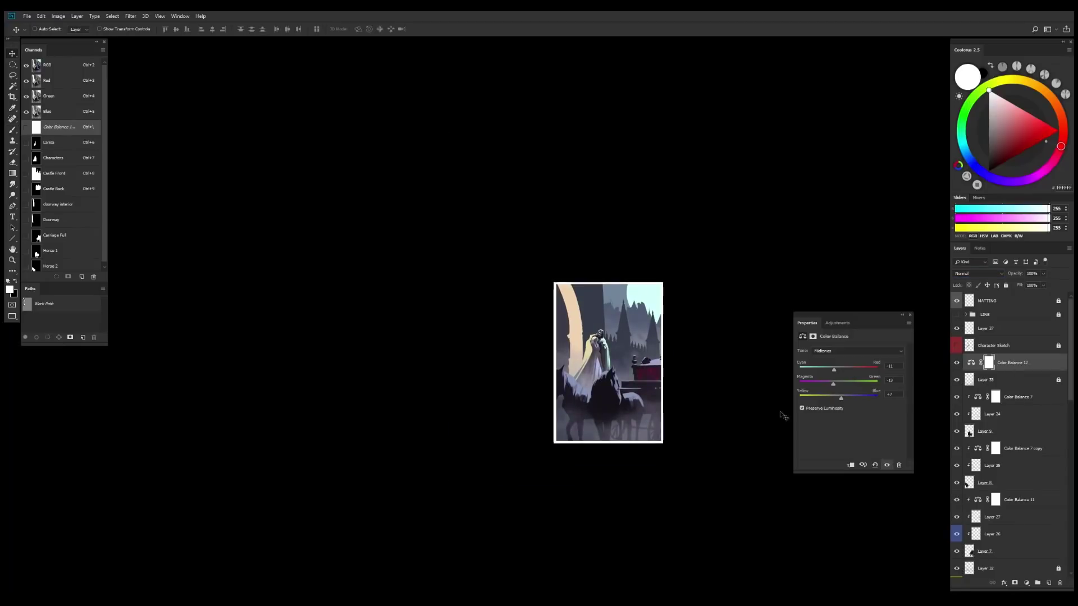
Alt-drag Color Balance 12 onto lower paint layers, creating clipped copies 6 through 11
drag(1005, 363, 982, 535)
scroll(983, 522, down, 1)
click(957, 505)
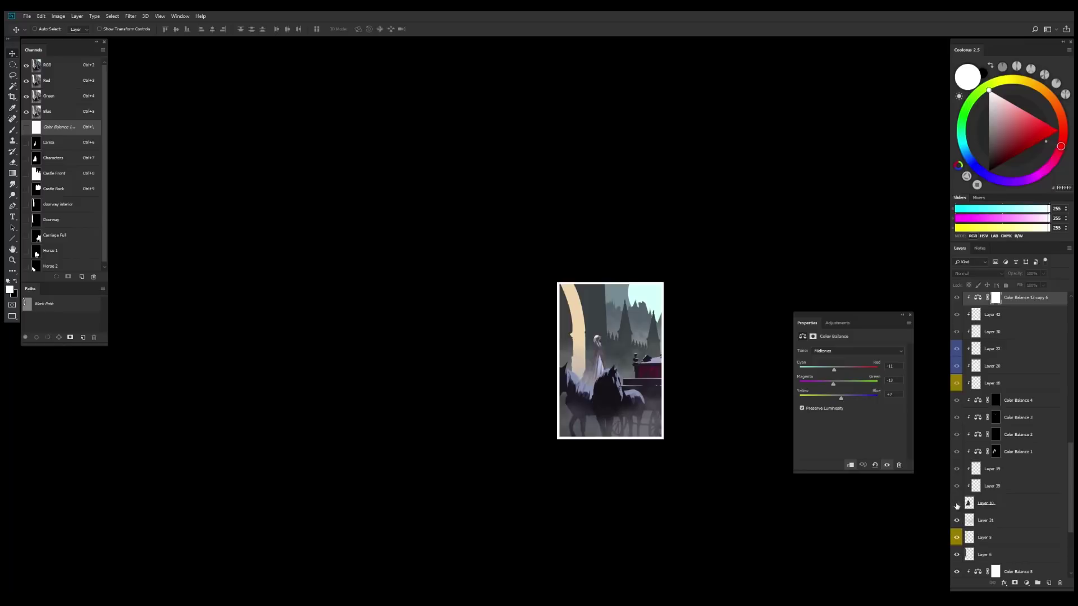
click(957, 505)
scroll(982, 505, up, 1)
ctrl+click(639, 392)
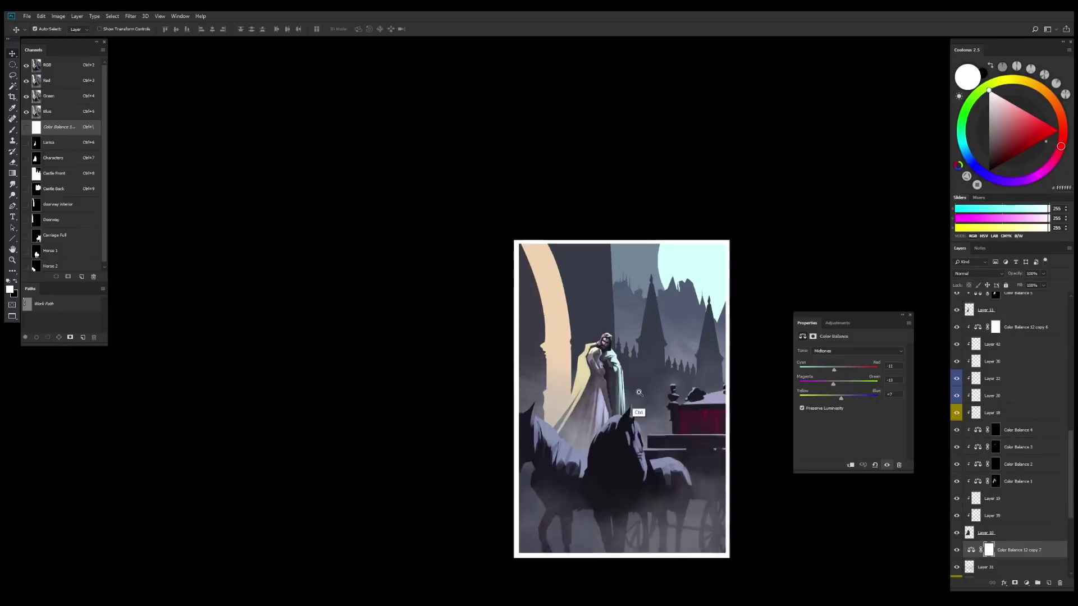
ctrl+click(639, 392)
drag(981, 327, 986, 577)
key(ctrl+minus)
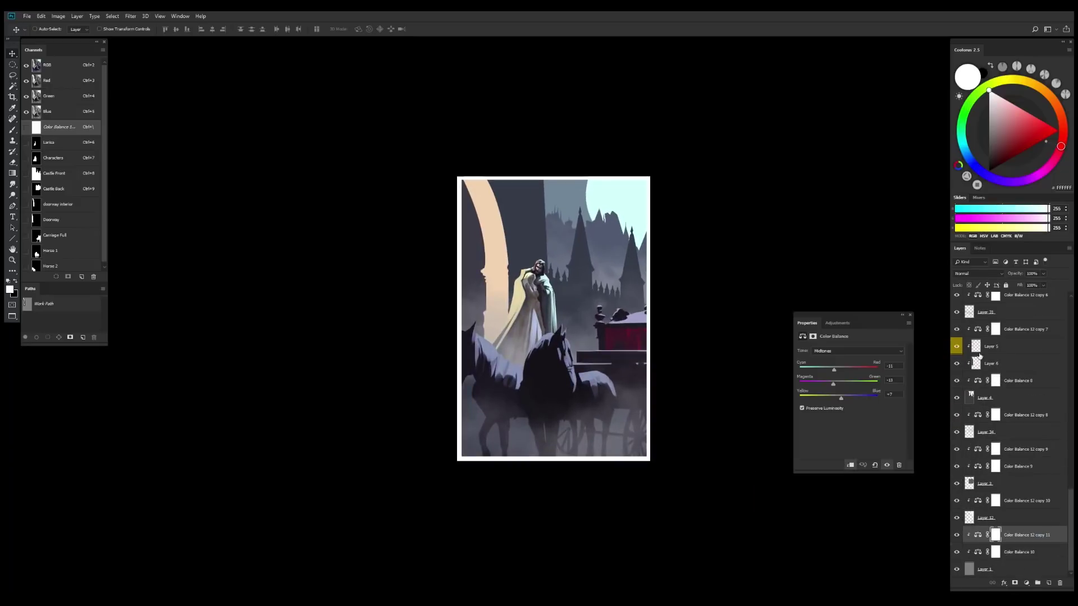
Paint grey shading on the cloak's left shoulder and compare with the ice-witches reference photo
key(ctrl+minus)
key(h)
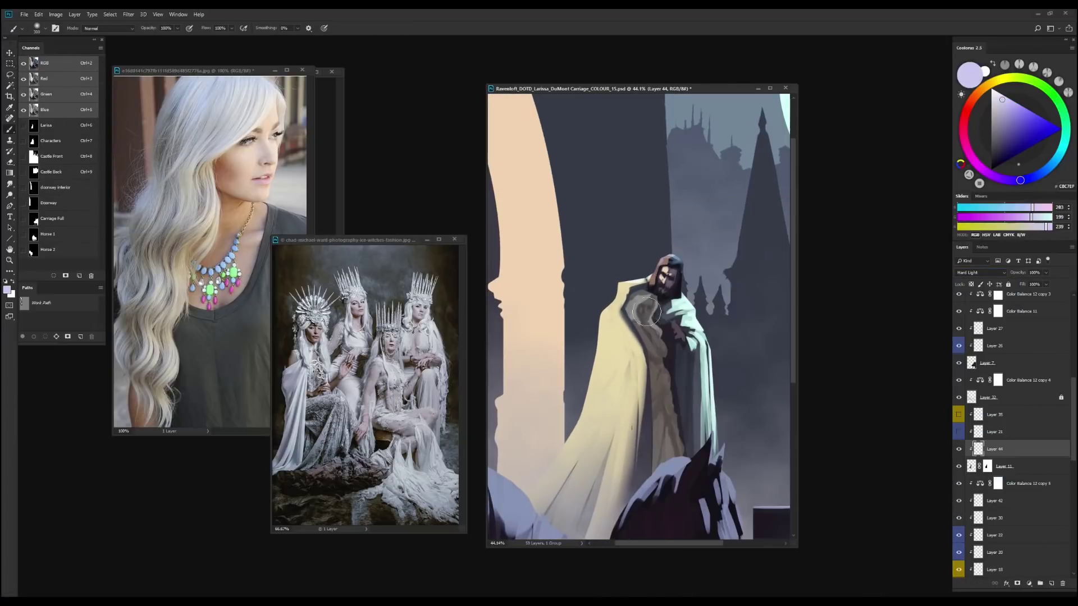
drag(655, 294, 641, 310)
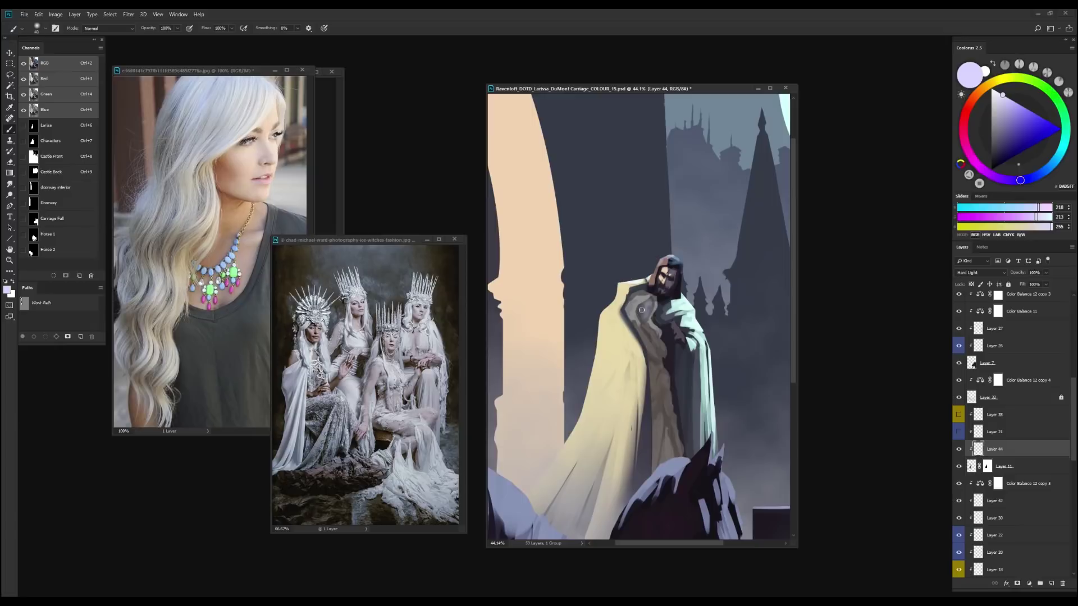
scroll(657, 349, up, 2)
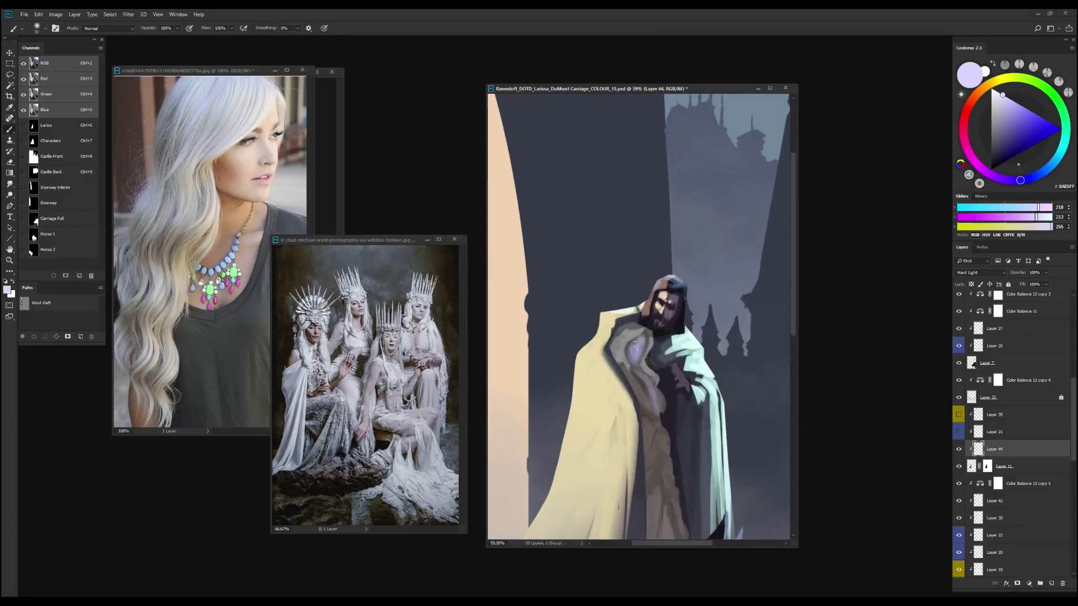
click(392, 410)
scroll(391, 410, up, 4)
scroll(392, 410, up, 1)
click(640, 358)
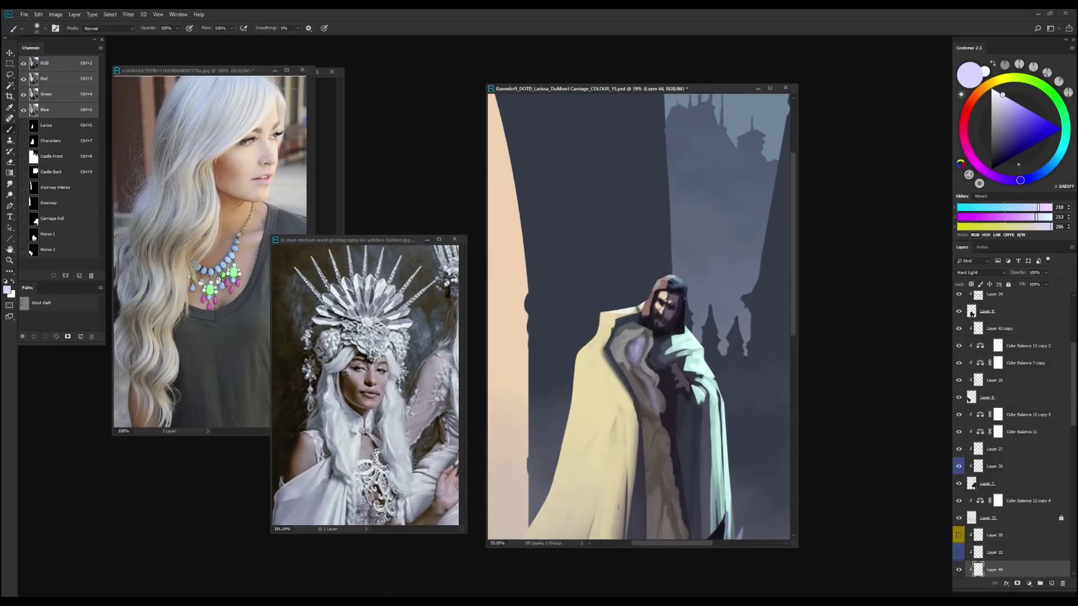
drag(641, 357, 667, 432)
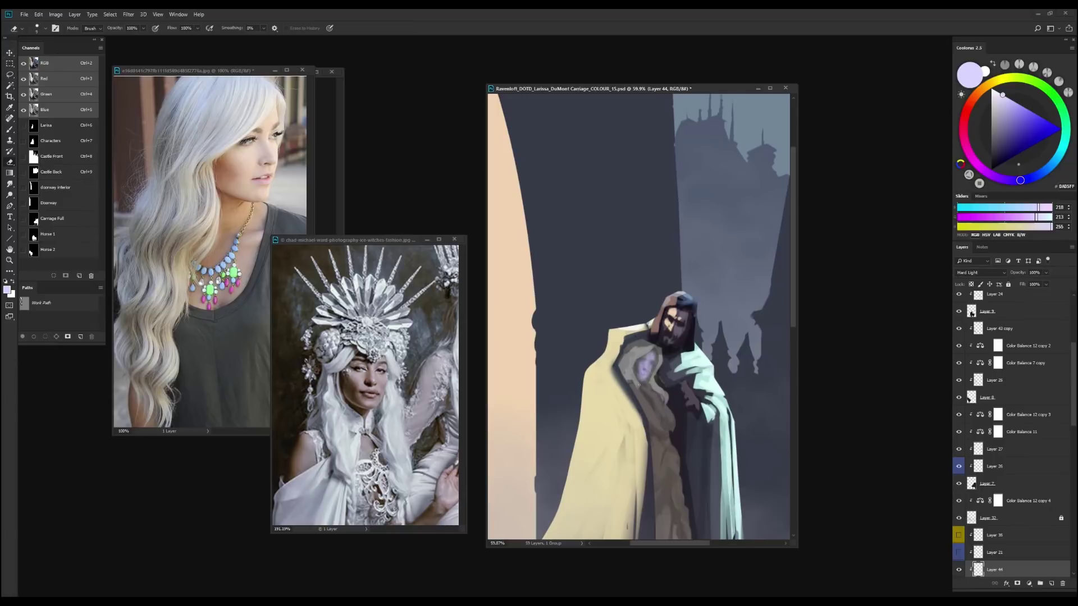
Zoom in on the woman's face, shrink the brush to 30 px, then fit the painting in view
key(b)
key(h)
drag(657, 381, 685, 334)
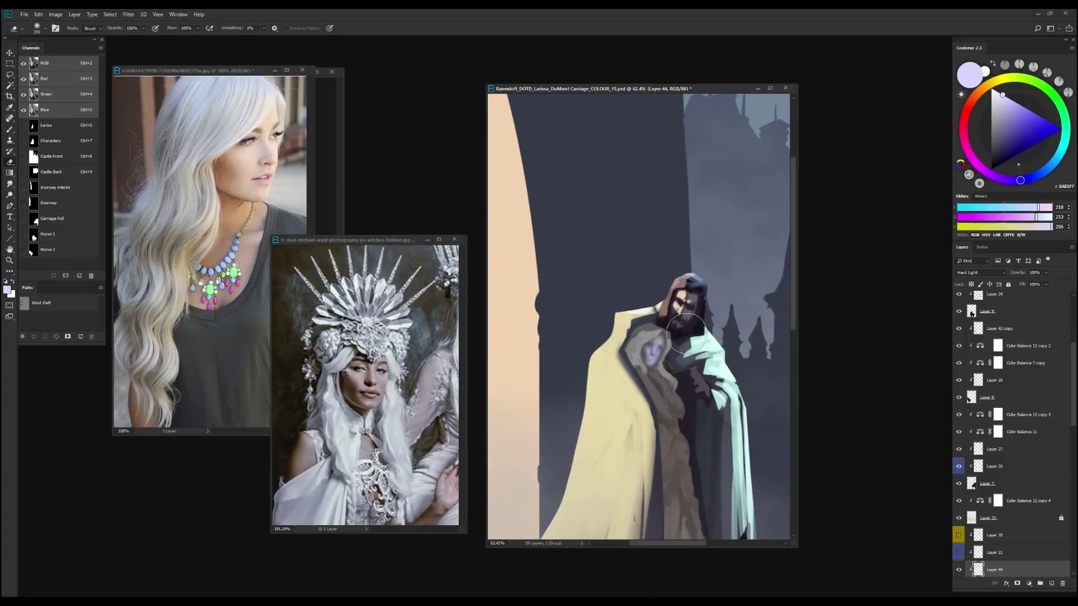
key(bracketleft)
key(bracketleft)
key(bracketleft)
key(bracketleft)
key(bracketleft)
key(bracketleft)
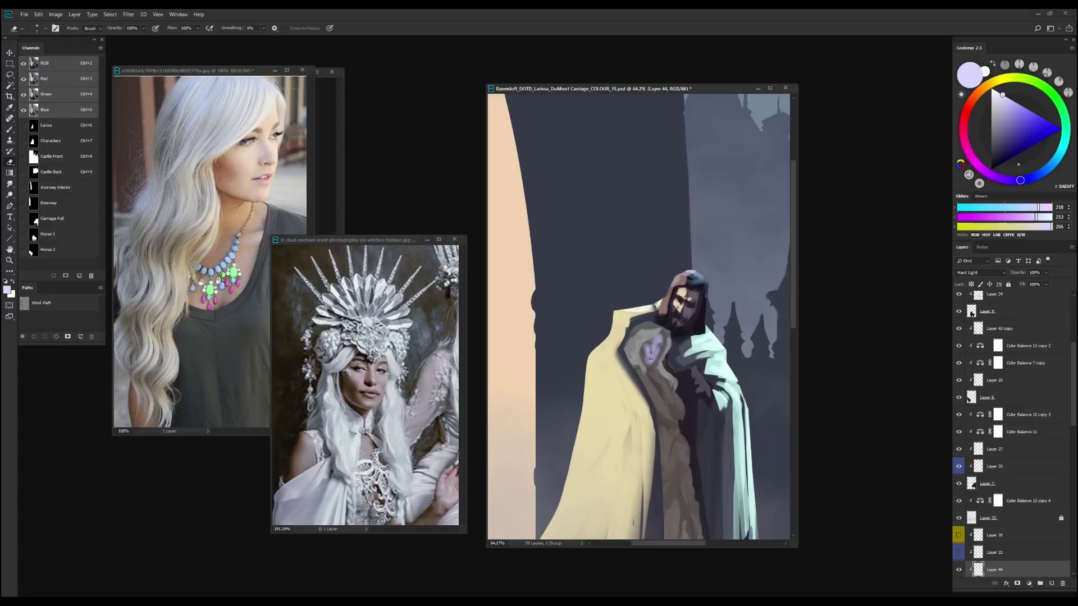
alt+scroll(656, 361, down, 3)
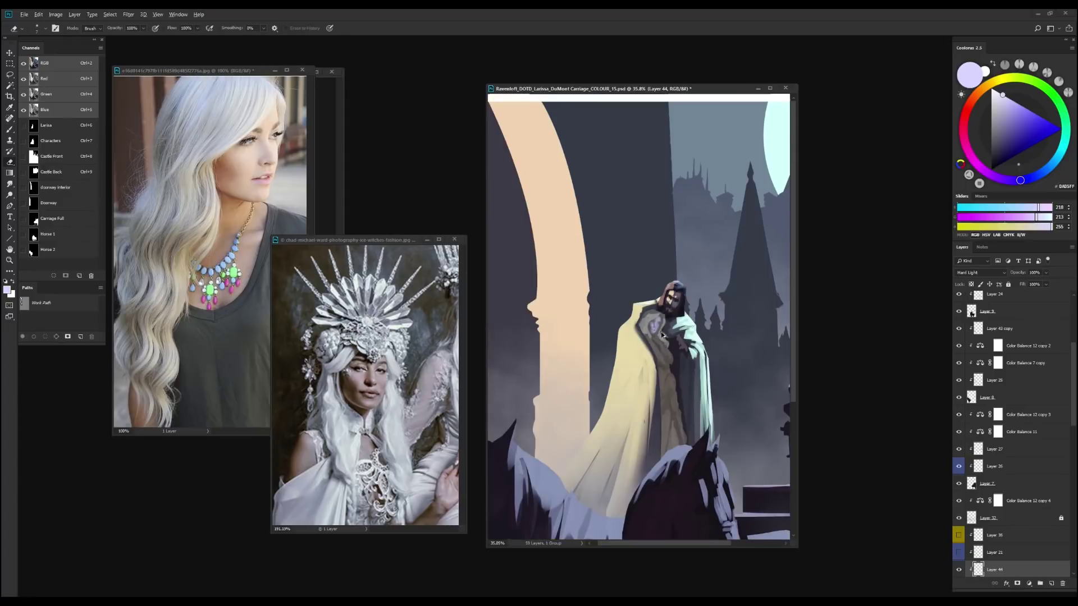
key(b)
alt+scroll(665, 337, up, 2)
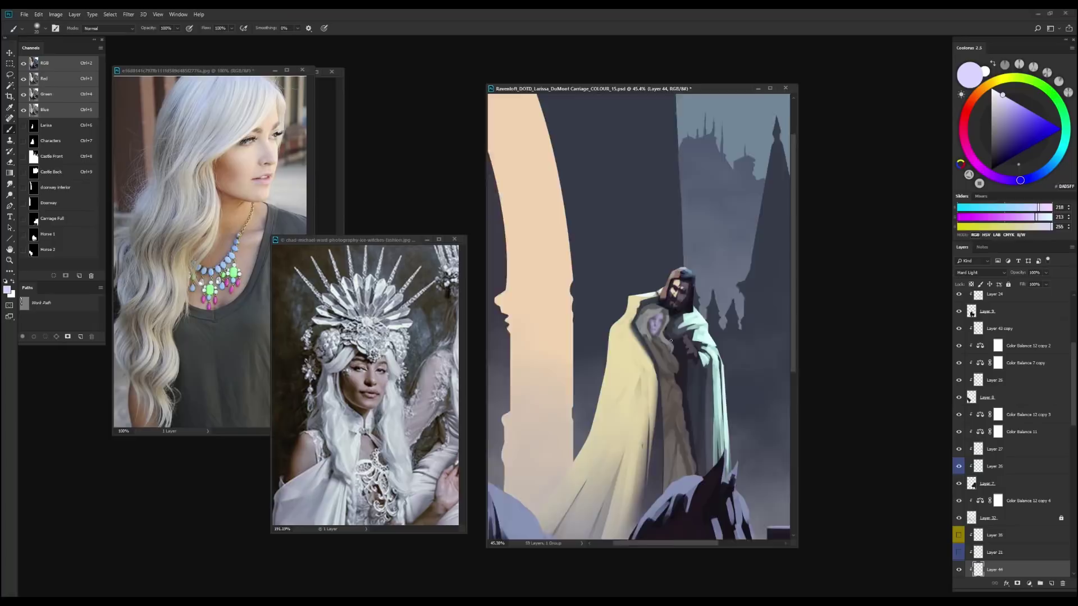
key(ctrl+0)
key(ctrl+u)
key(Return)
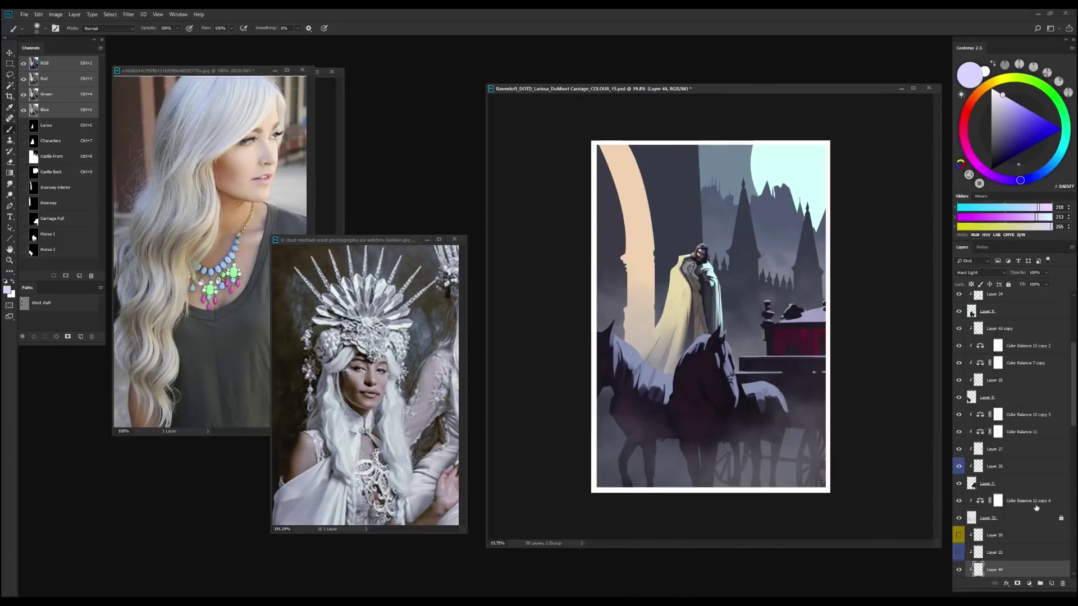
Paint pale strokes over the woman's face and figure with a soft round brush on Layer 44
alt+scroll(713, 305, up, 6)
right_click(713, 305)
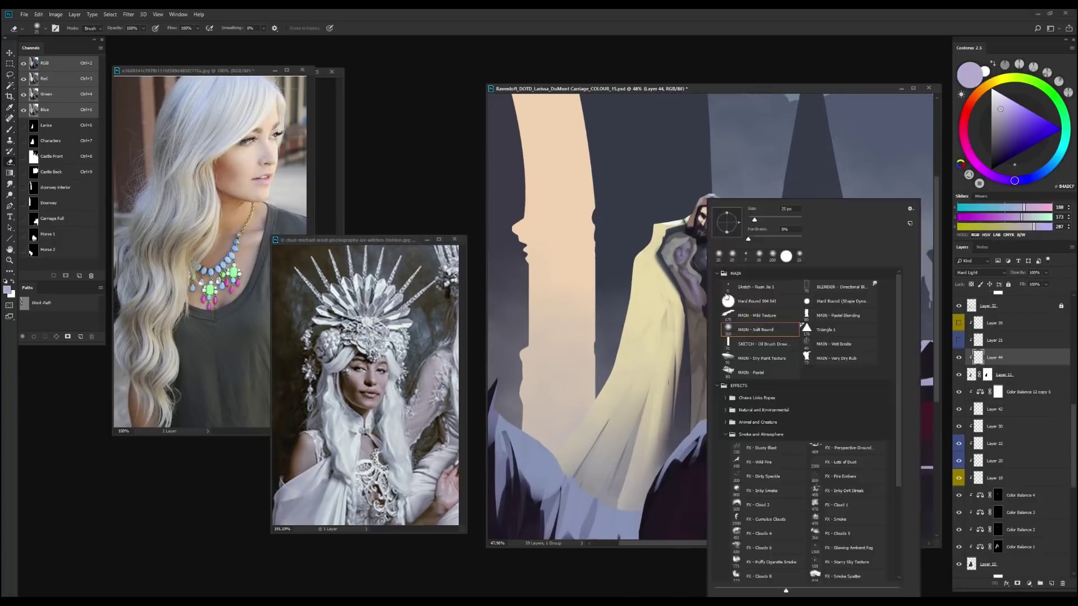
click(690, 303)
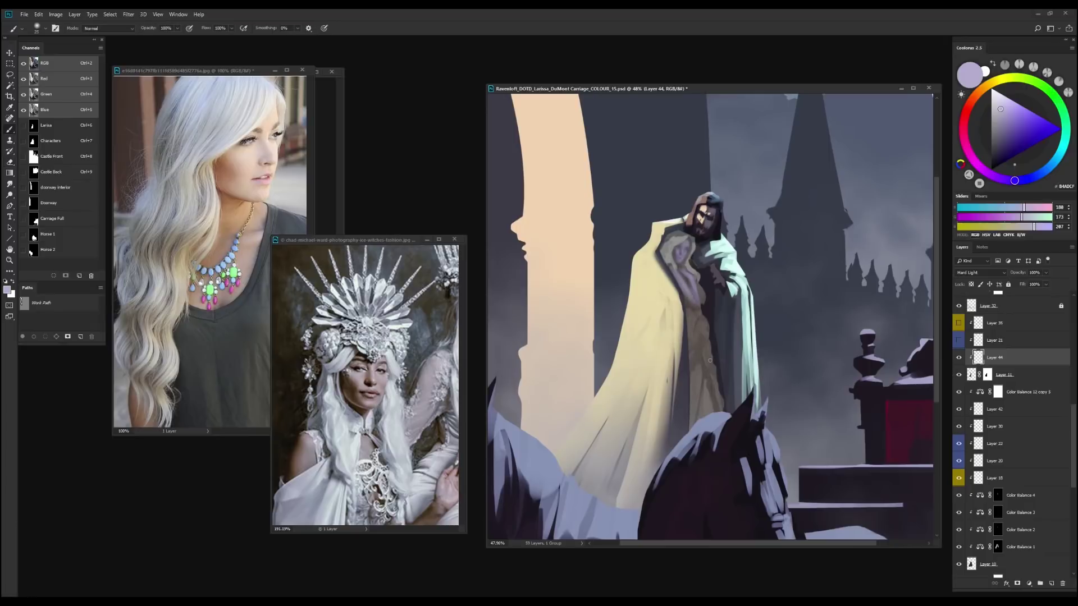
mouse_move(709, 380)
mouse_down()
mouse_move(705, 323)
mouse_move(699, 429)
mouse_up()
scroll(709, 380, down, 4)
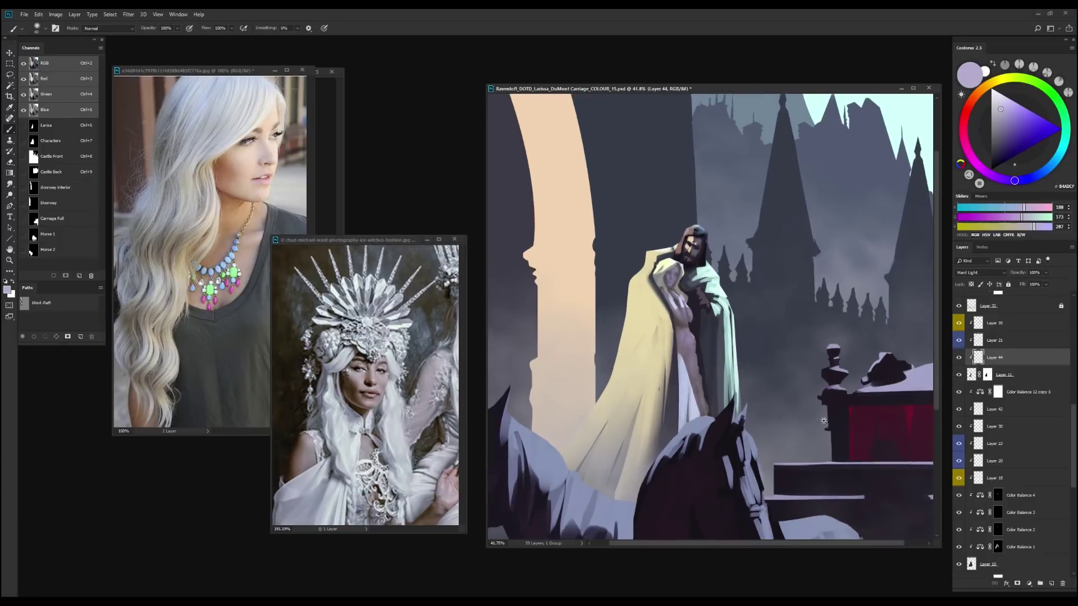
key(ctrl+u)
key(Escape)
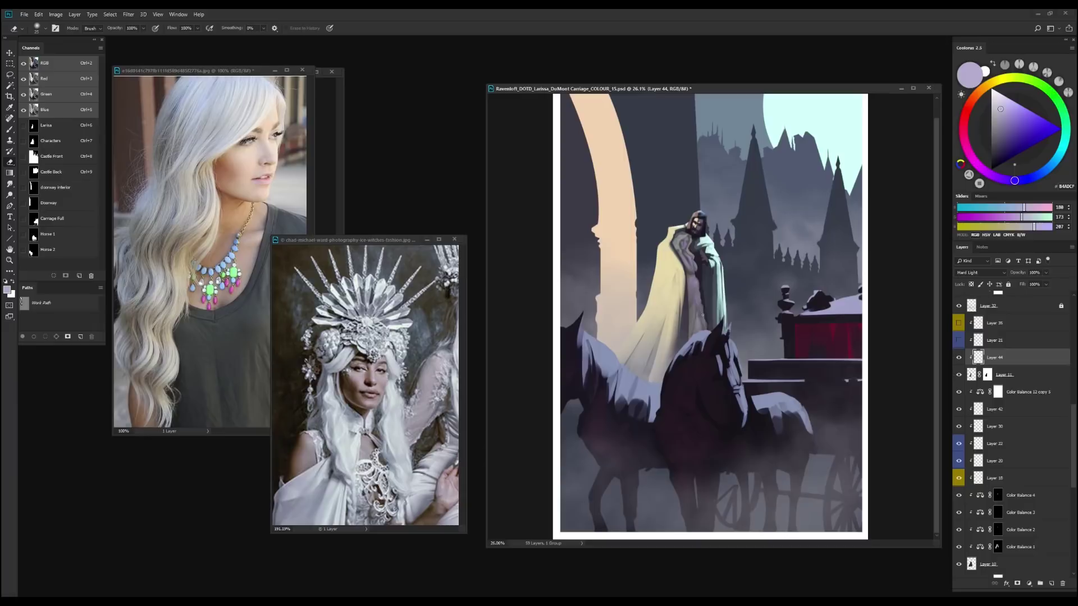
key(e)
scroll(685, 252, up, 4)
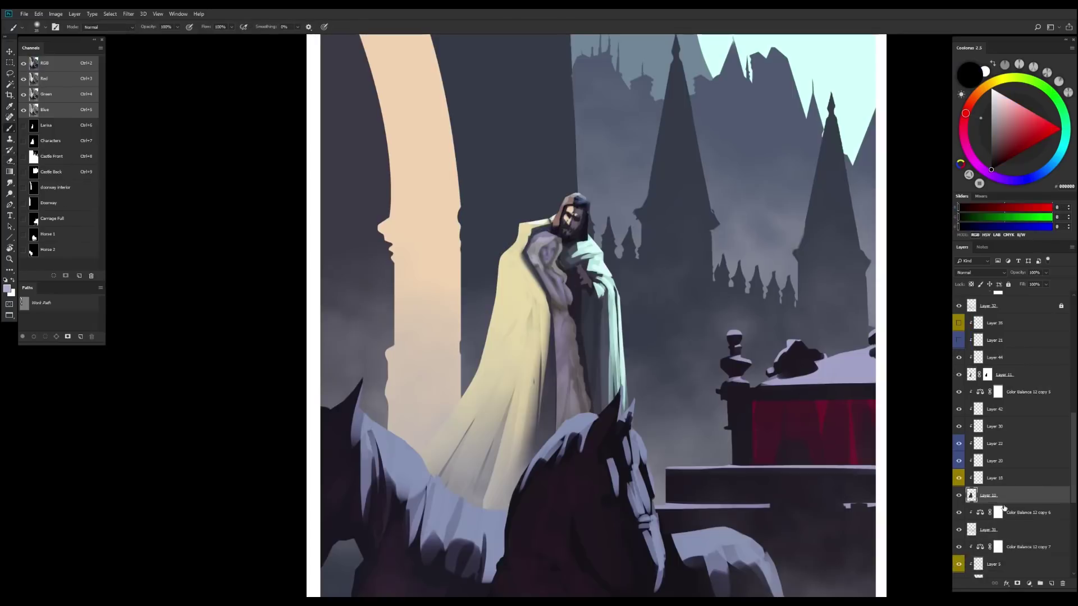
Add a new Hard Light layer clipped above Layer 10 and pick a pale lavender colour
key(ctrl+shift+alt+n)
key(ctrl+alt+g)
key(shift+alt+h)
alt+click(582, 216)
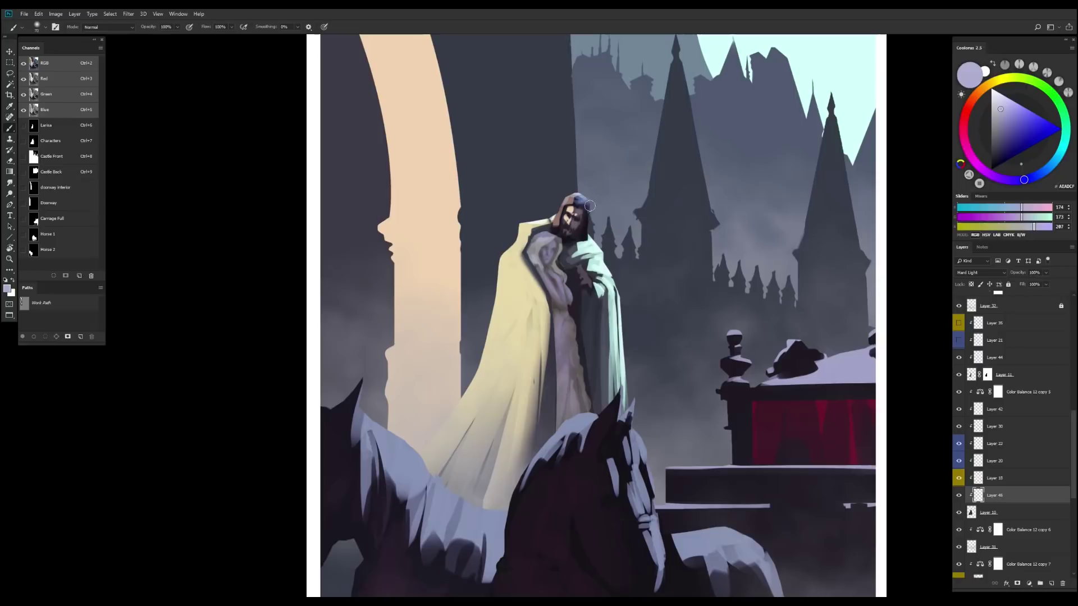
key(e)
right_click(532, 227)
key(Escape)
Erase stray lavender paint around the woman's face and check the layer at 65% opacity
drag(556, 292, 570, 365)
key(b)
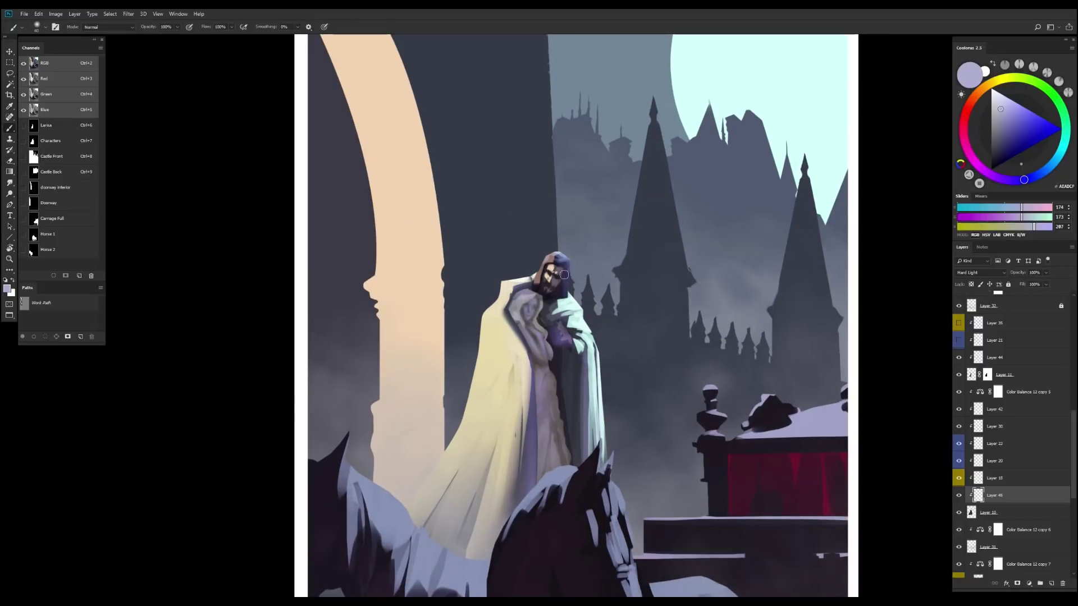
key(e)
key(ctrl+minus)
key(ctrl+minus)
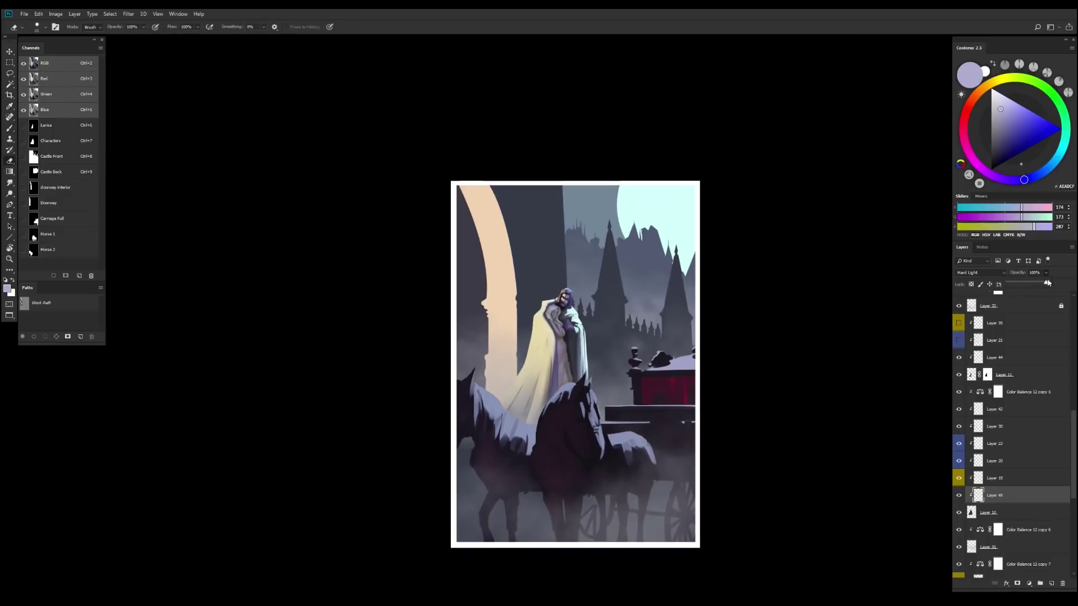
key(ctrl+plus)
key(v)
On Layer 46, brush a violet haze into the dark gap beside the arch and erase its edges
ctrl+click(685, 418)
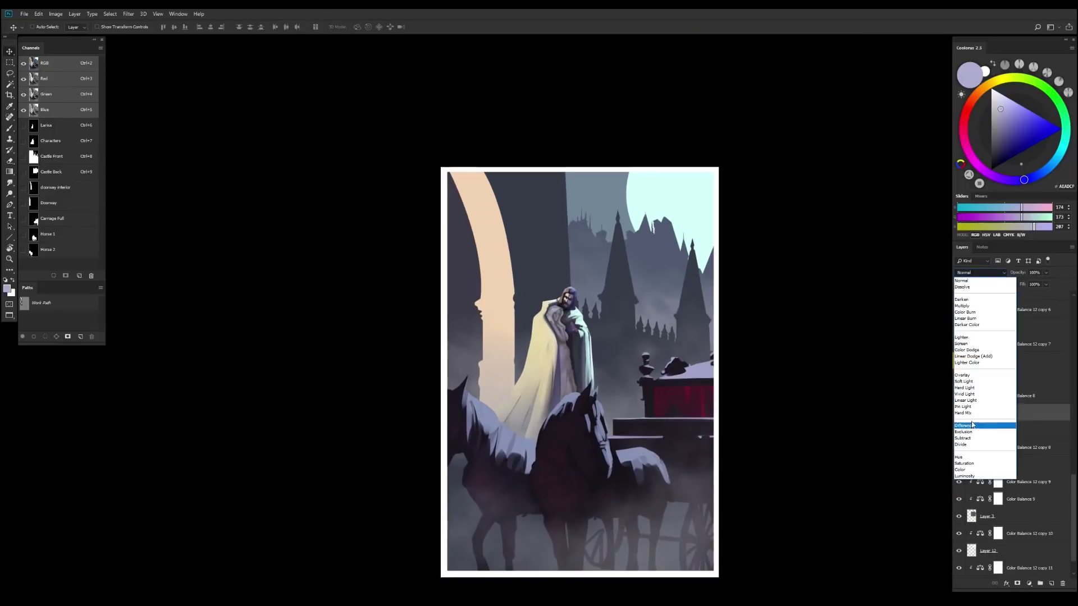
key(b)
right_click(684, 418)
key(Escape)
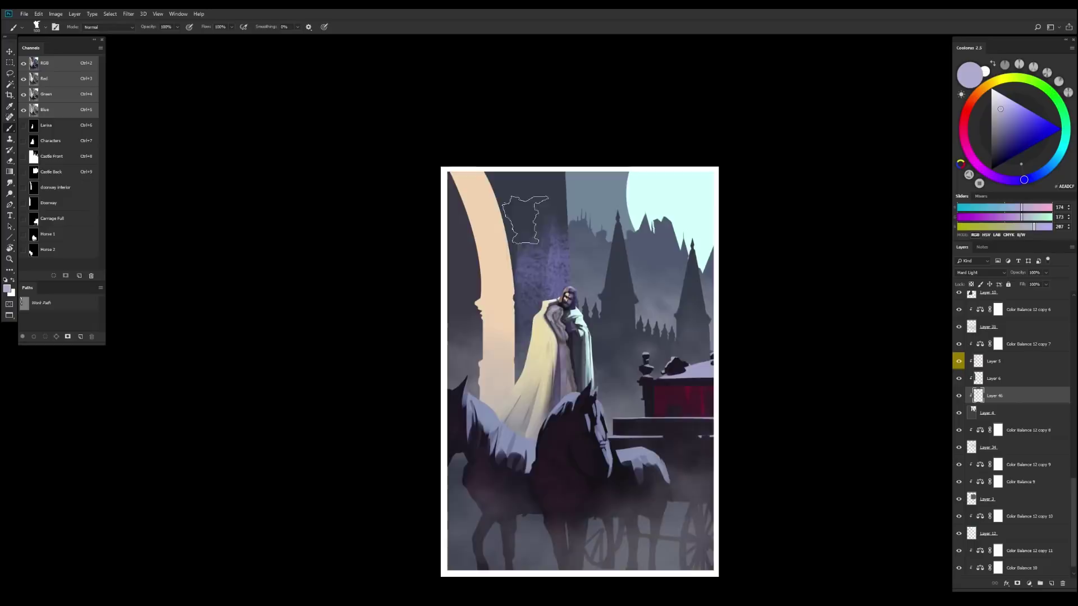
key(ctrl+minus)
key(ctrl+plus)
alt+click(599, 332)
key(e)
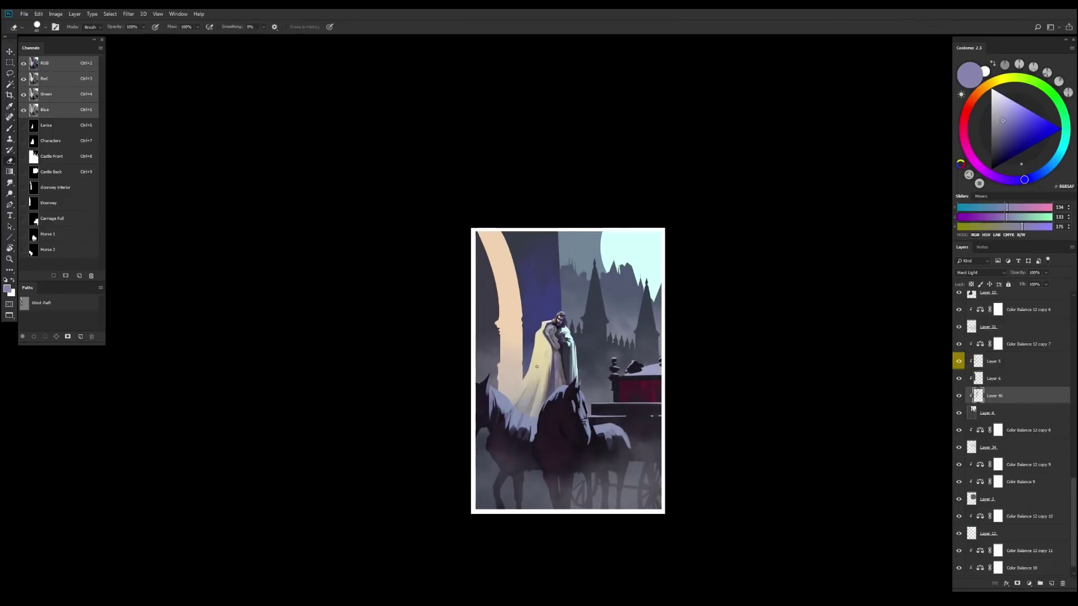
right_click(513, 393)
key(Escape)
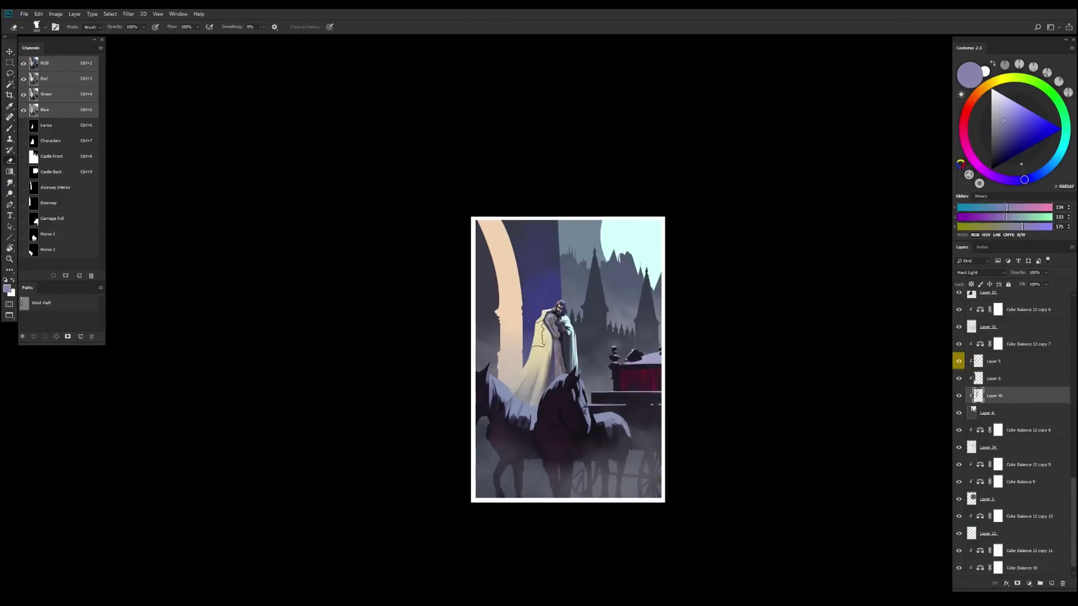
Zoom out to the whole painting, mirror it to check the composition, and bring up Hue/Saturation
key(ctrl+minus)
key(ctrl+minus)
key(ctrl+plus)
key(ctrl+u)
key(Escape)
key(ctrl+plus)
Shift the current layer's hue to about +10, then select Layer 46 with a smaller brush
key(ctrl+u)
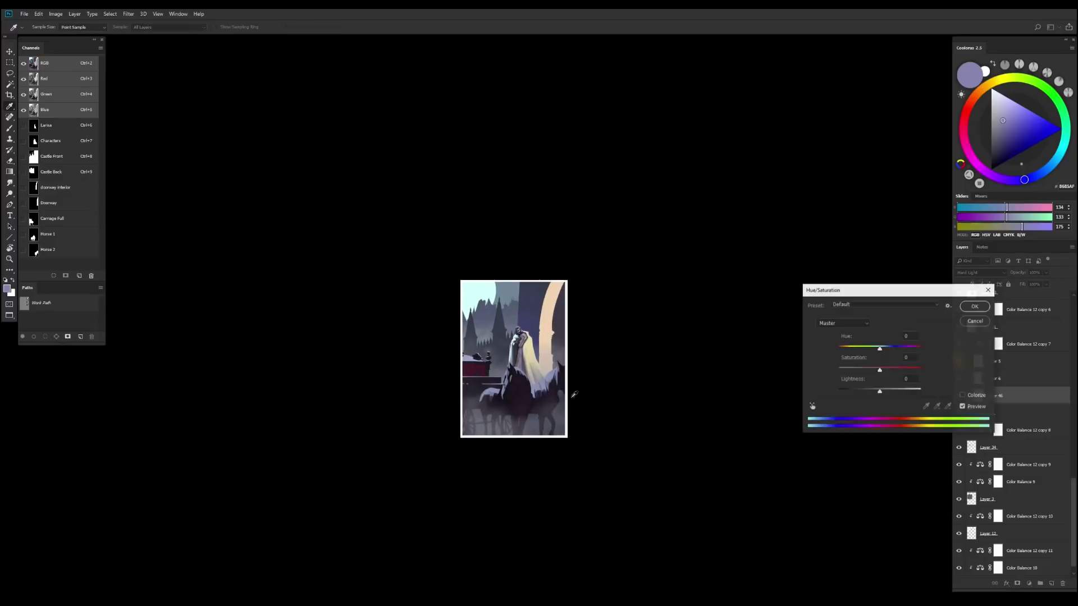
drag(880, 349, 885, 350)
key(Return)
key(v)
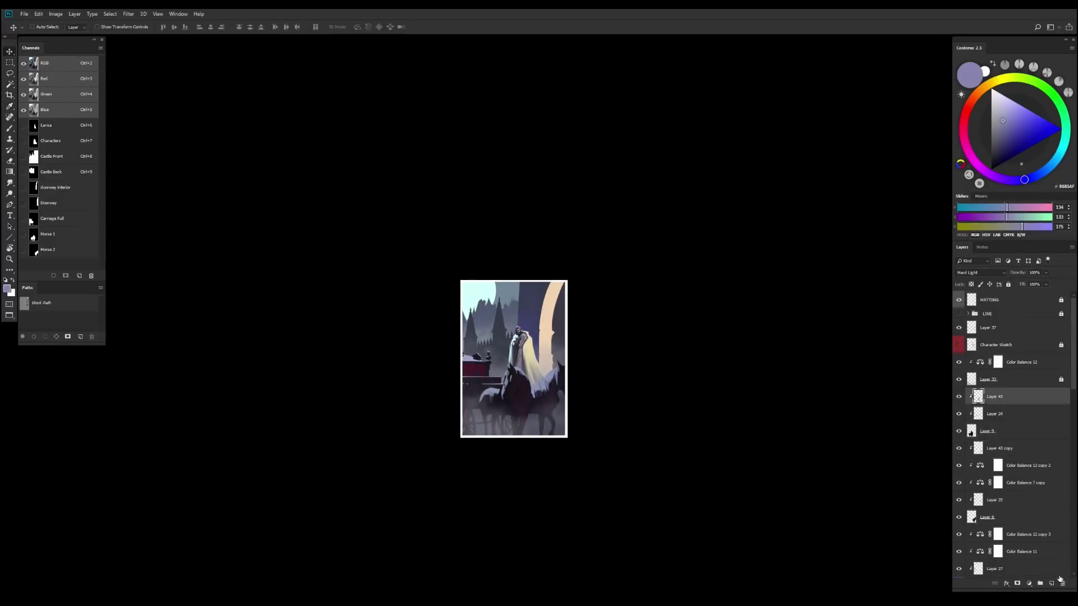
ctrl+click(501, 331)
key(b)
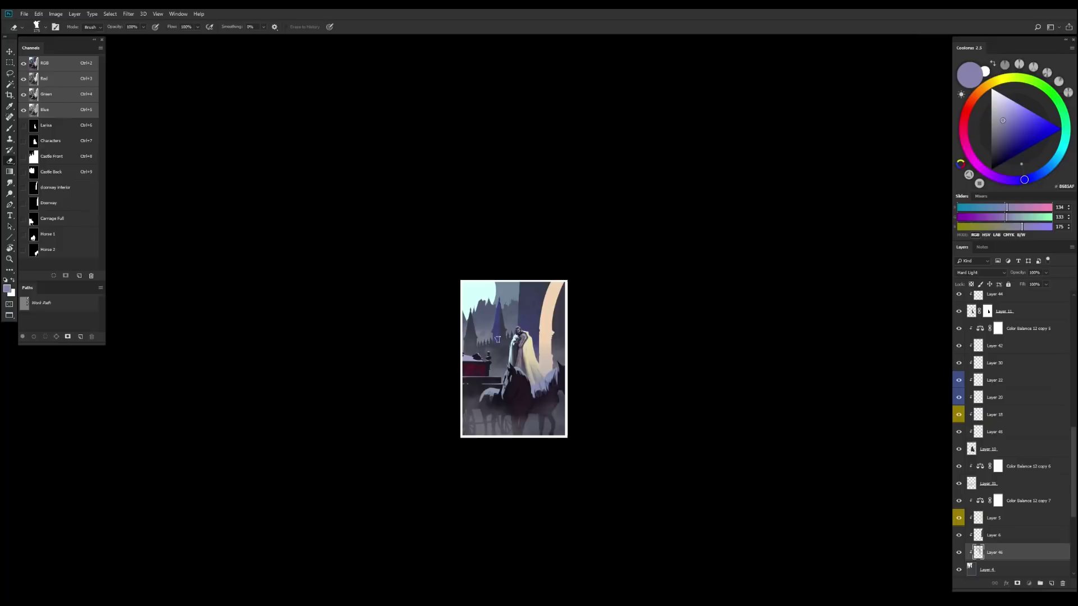
key(bracketleft)
key(bracketleft)
Lasso a small patch of Layer 46 and shift its hue by +6
scroll(473, 335, up, 1)
scroll(495, 353, up, 2)
scroll(462, 367, down, 1)
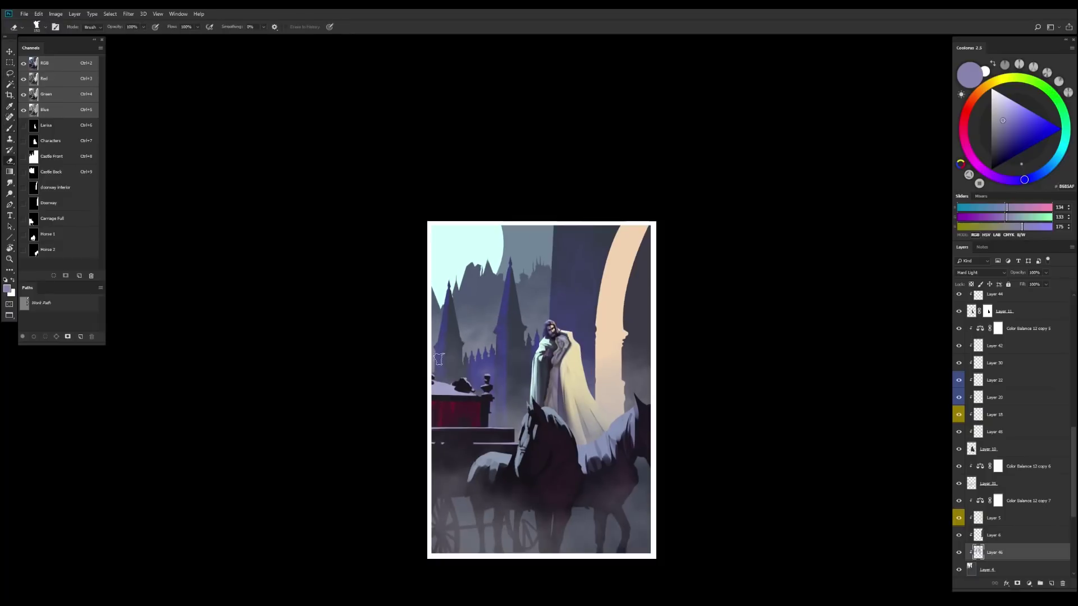
key(l)
drag(433, 350, 430, 383)
scroll(497, 337, down, 4)
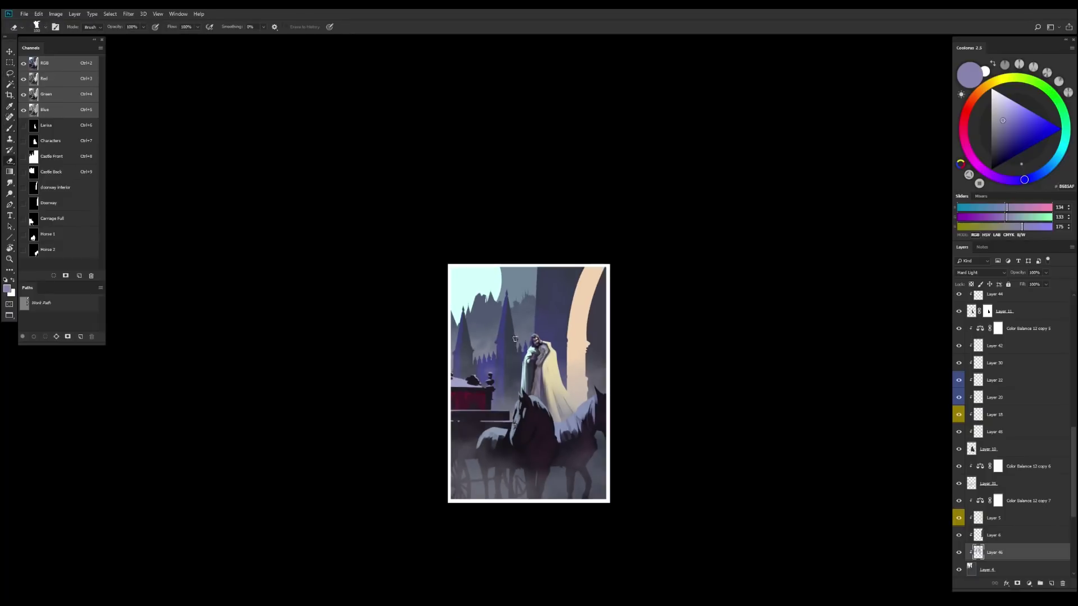
scroll(534, 449, up, 1)
key(ctrl+u)
drag(879, 348, 882, 349)
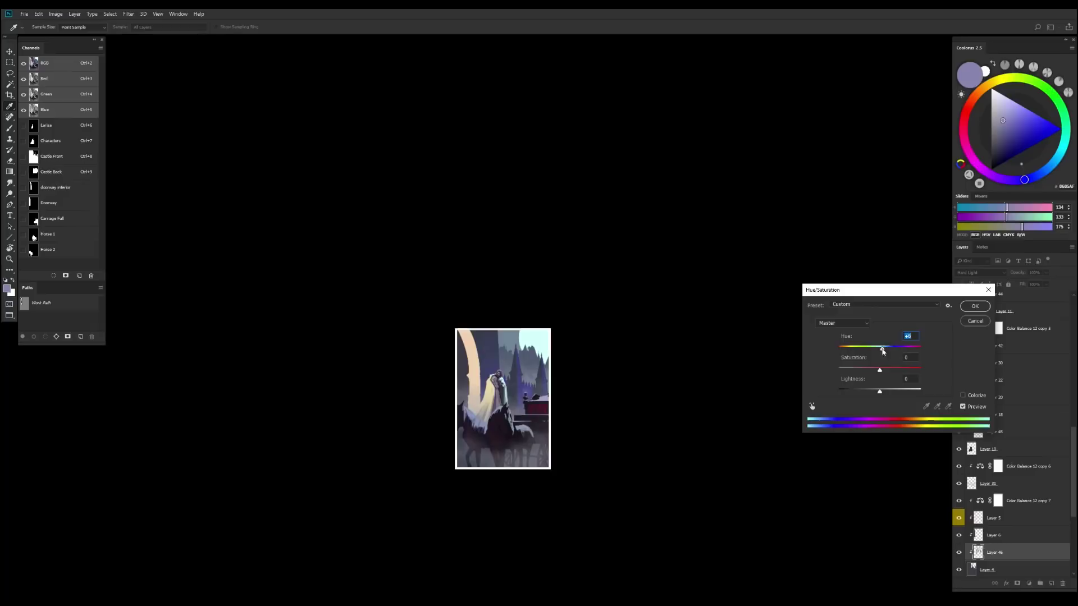
key(Return)
Switch to the Eraser and choose a brush tip preset
key(e)
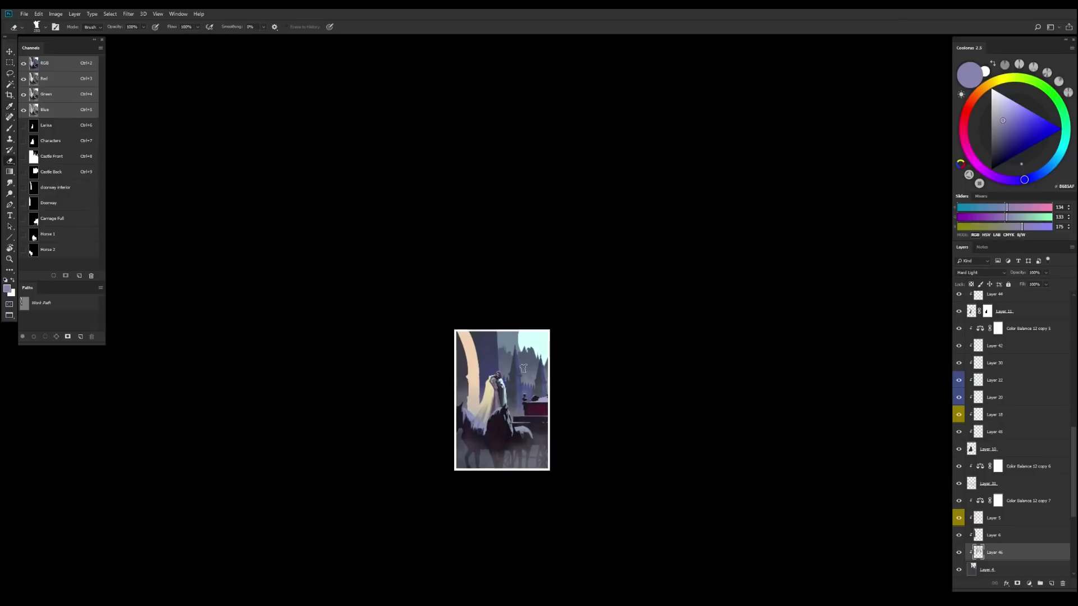
scroll(522, 510, down, 1)
key(h)
scroll(531, 418, up, 1)
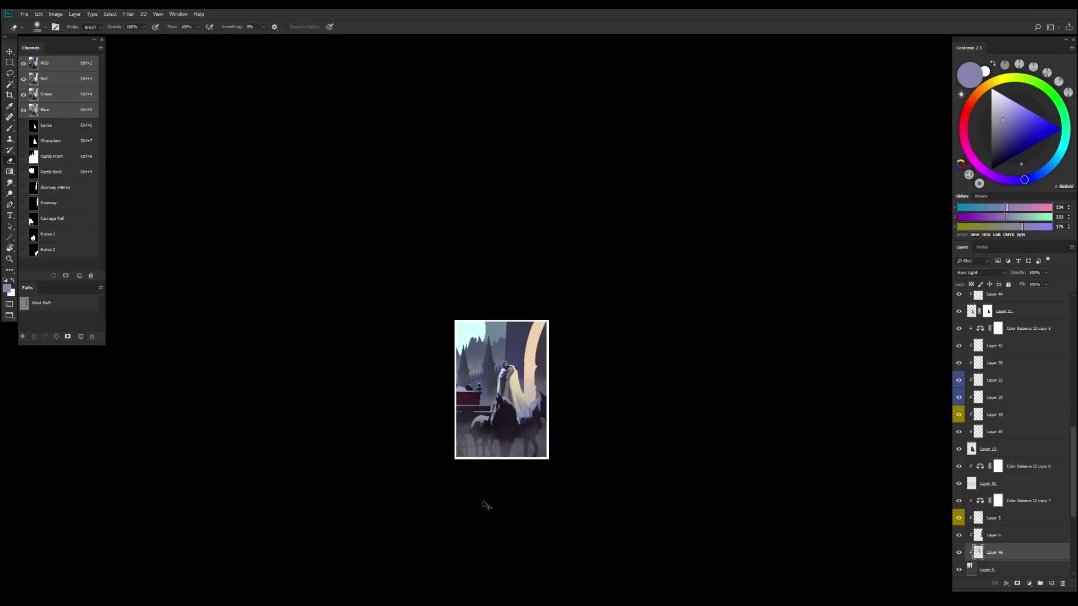
scroll(500, 449, up, 1)
right_click(494, 203)
key(Return)
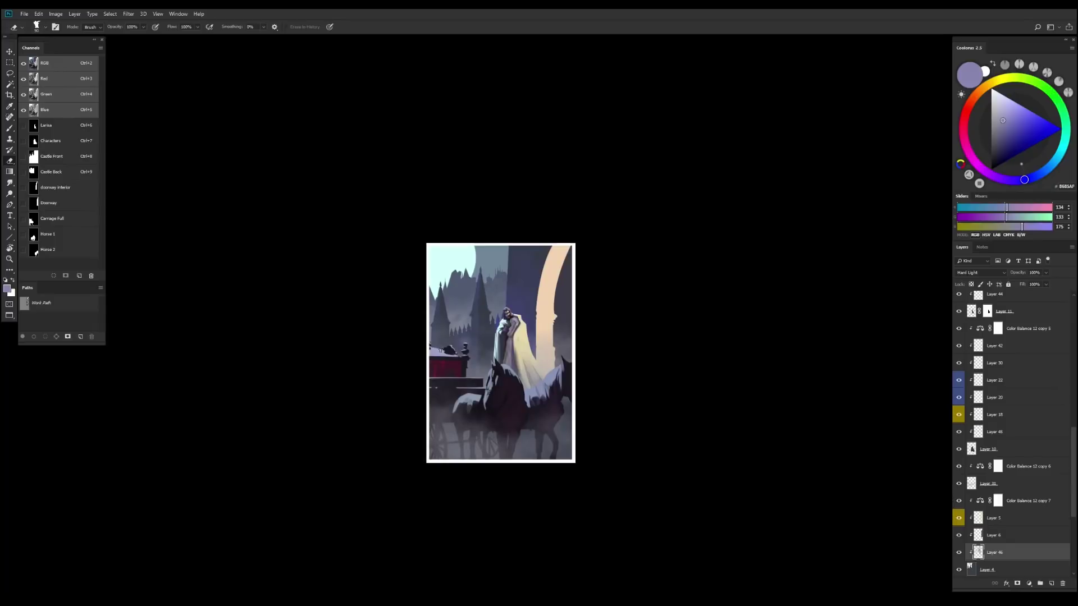
scroll(440, 348, down, 1)
Return the painting to its window beside the white-haired reference photos
key(v)
key(ctrl+u)
key(Escape)
key(h)
scroll(539, 362, up, 1)
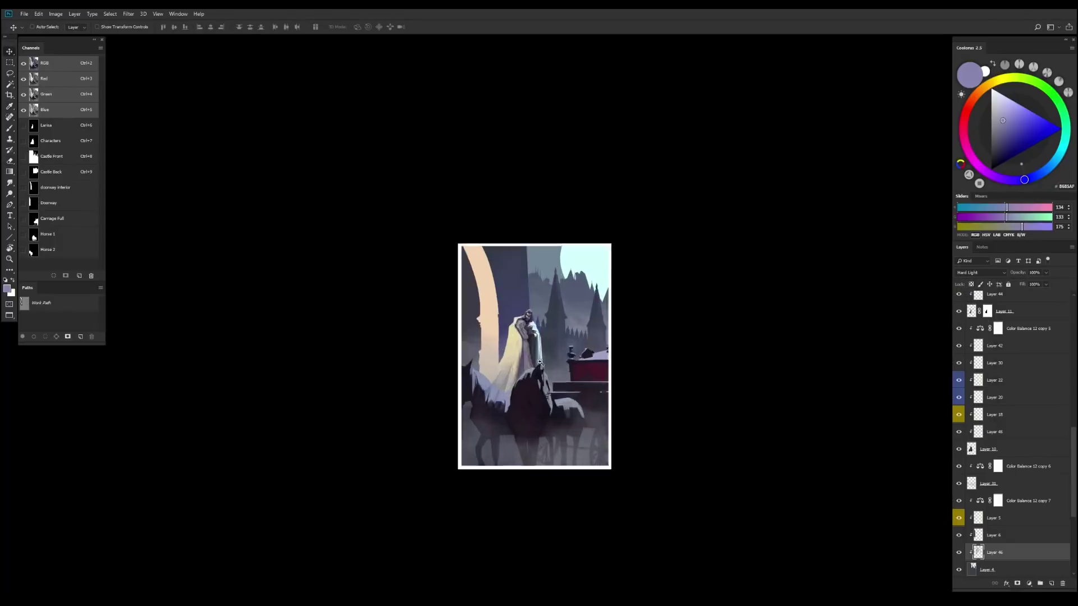
scroll(539, 362, up, 2)
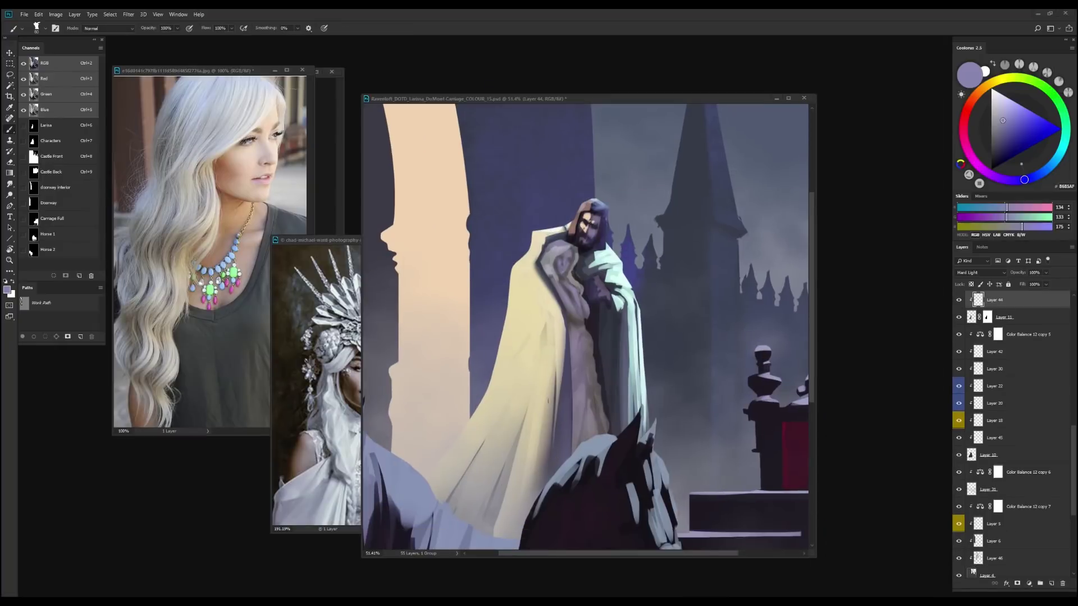
Lighten Layer 42 by +11 with Hue/Saturation
scroll(584, 281, down, 3)
scroll(584, 280, up, 2)
key(ctrl+u)
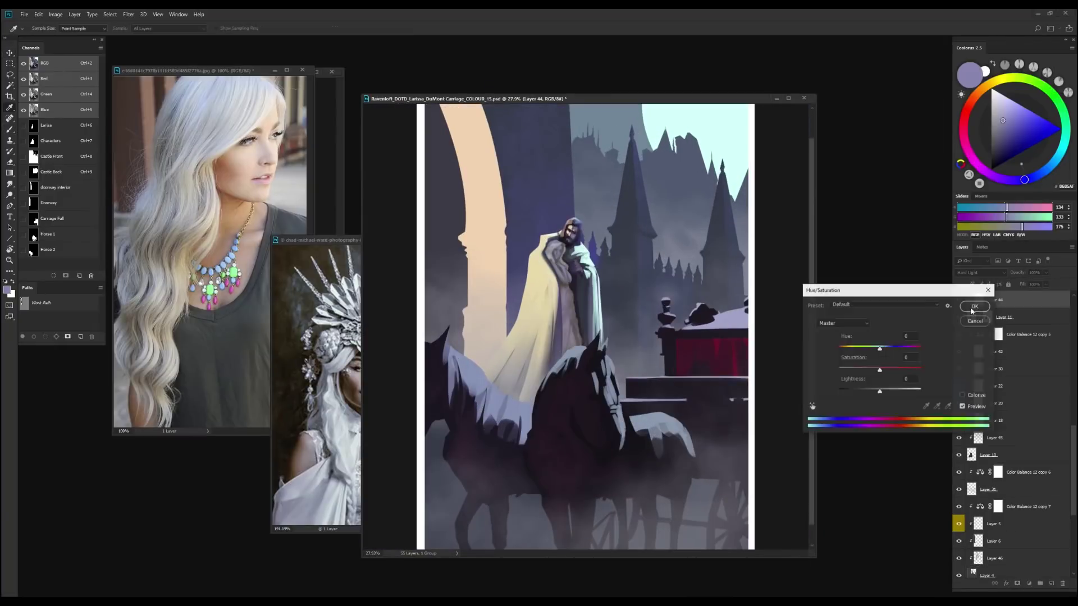
key(Escape)
key(v)
click(576, 233)
key(ctrl+u)
drag(880, 389, 885, 392)
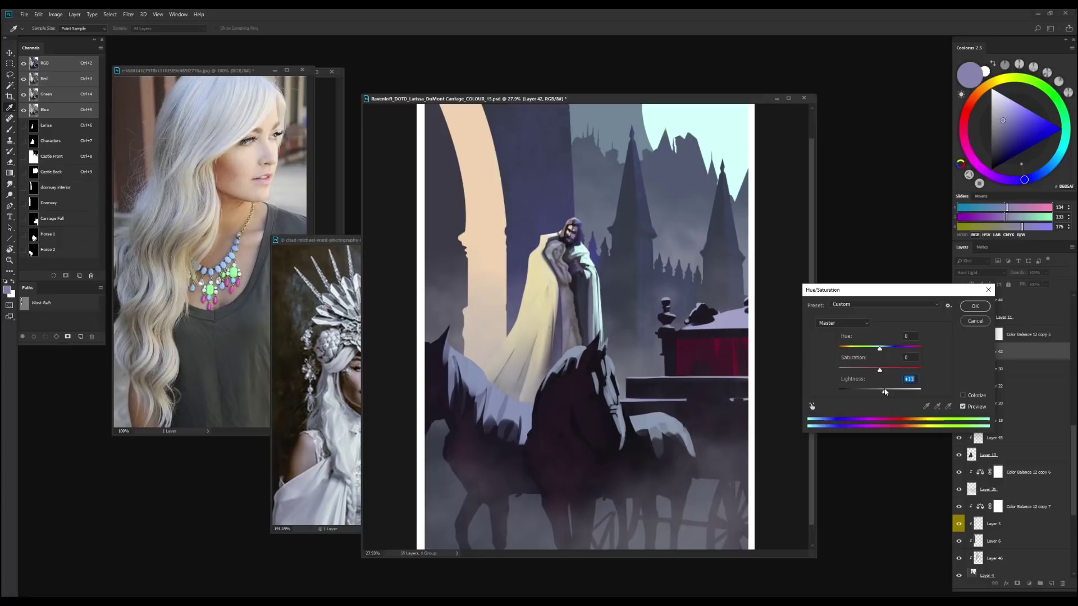
key(Return)
Set Layer 47's blend mode to Hard Light and drop the horse-shaped selection
scroll(699, 406, down, 3)
scroll(580, 377, up, 3)
scroll(1010, 393, down, 5)
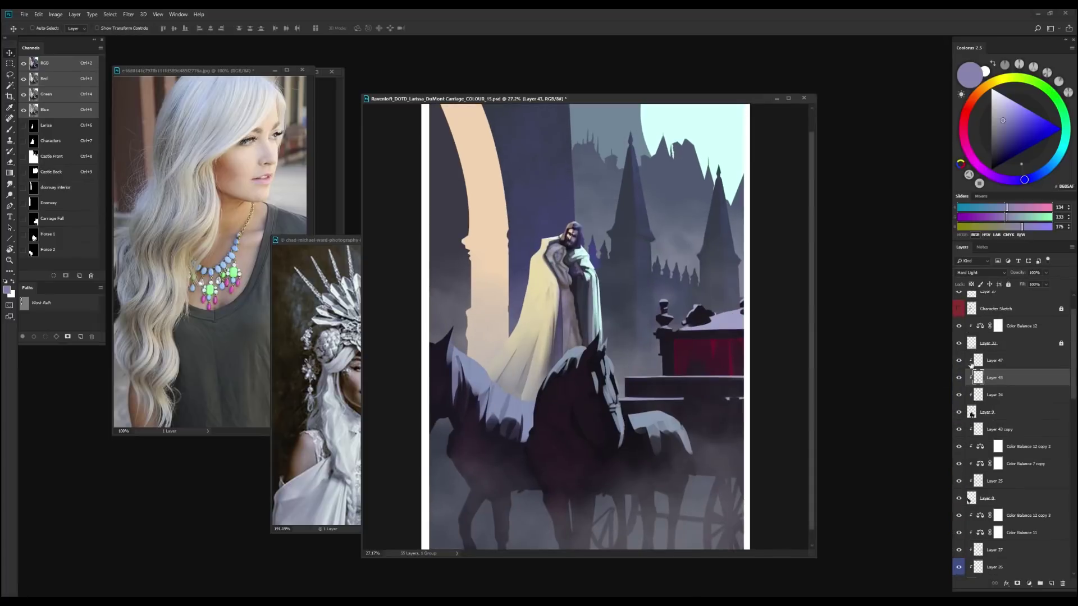
click(993, 361)
ctrl+click(972, 413)
click(980, 272)
click(974, 380)
key(ctrl+d)
With the Brush active, reopen Hue/Saturation and close it again
scroll(593, 368, down, 2)
key(b)
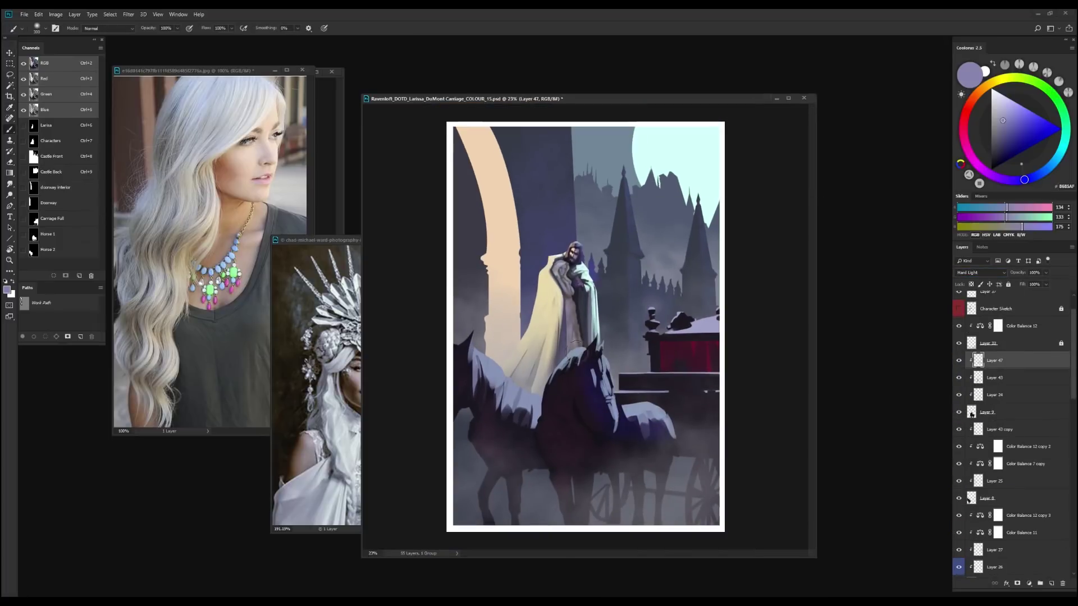
key(ctrl+u)
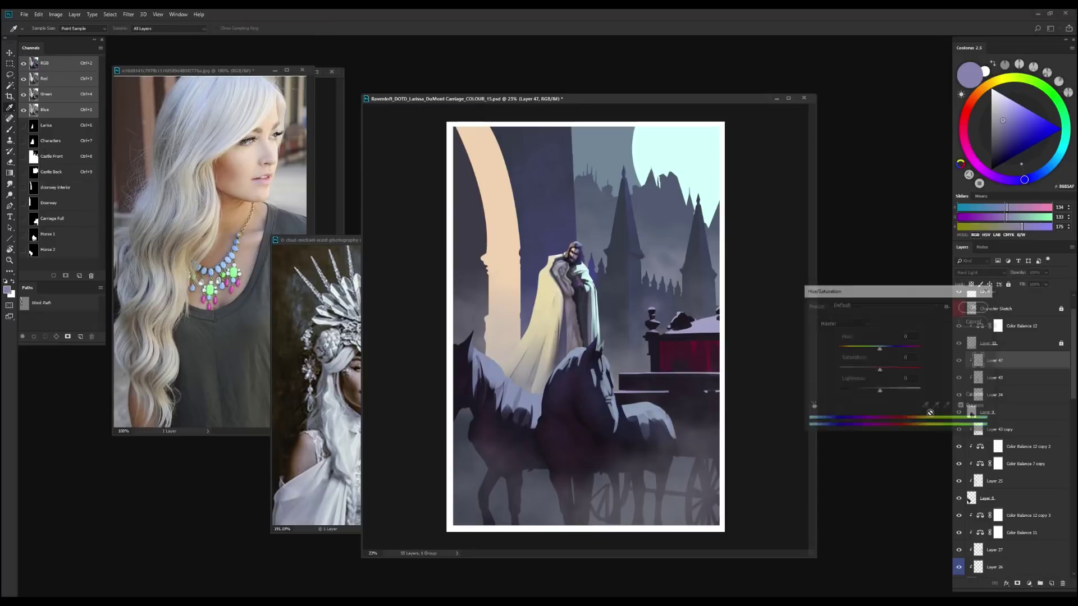
scroll(689, 447, down, 3)
key(Return)
scroll(690, 447, up, 5)
Raise Layer 44 to 100% opacity
key(v)
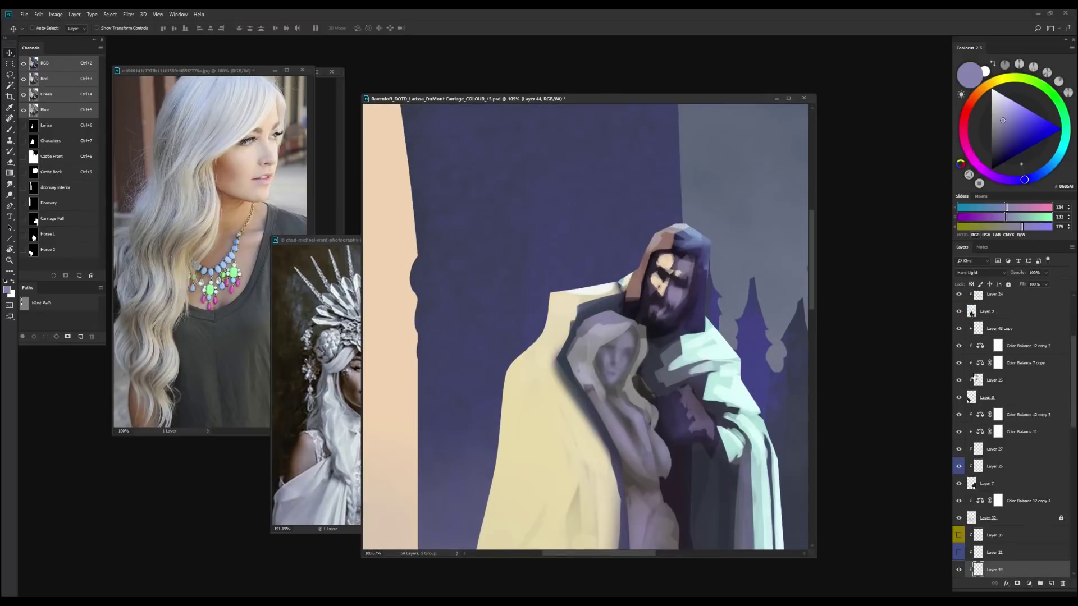
ctrl+click(670, 428)
scroll(669, 428, down, 2)
scroll(736, 404, down, 3)
drag(1039, 282, 1063, 286)
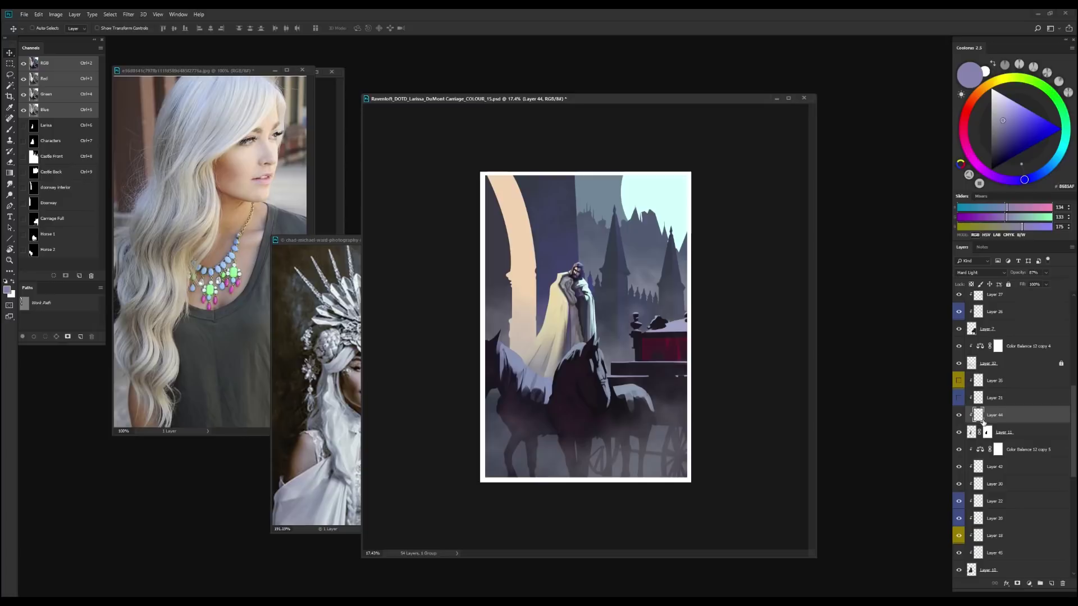
On a new layer, repaint the woman's face with sampled dark and mid grey-violet tones
key(ctrl+shift+alt+n)
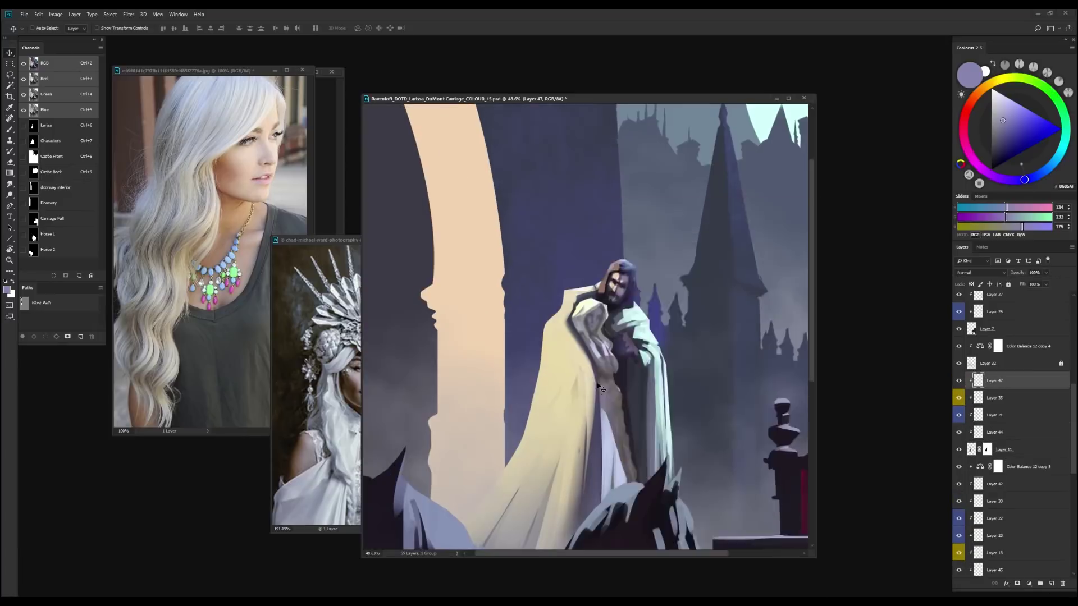
key(b)
scroll(664, 390, up, 6)
alt+click(653, 397)
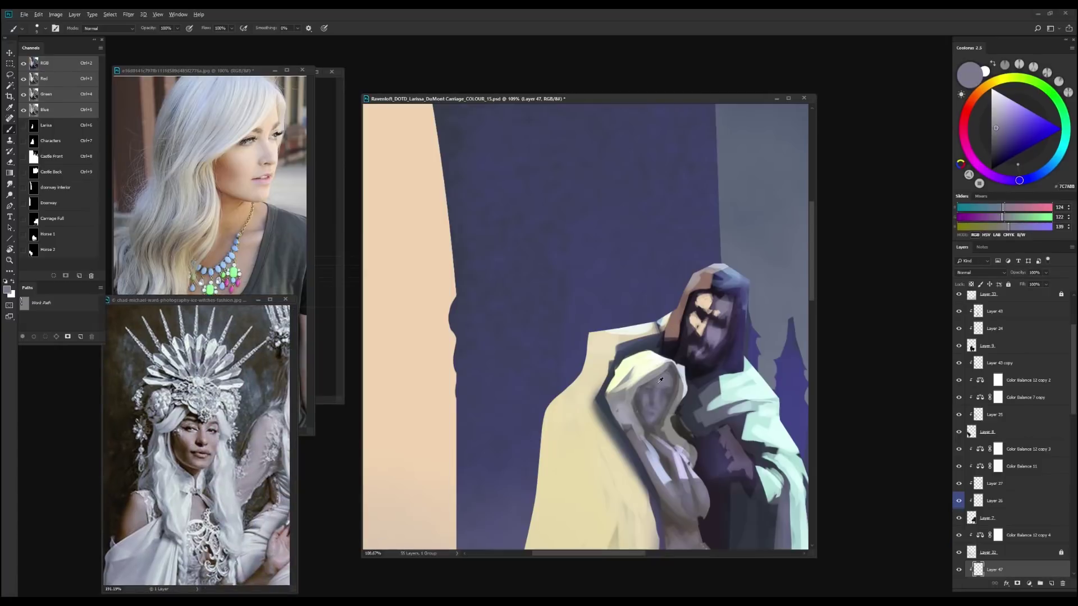
alt+click(642, 425)
alt+click(667, 395)
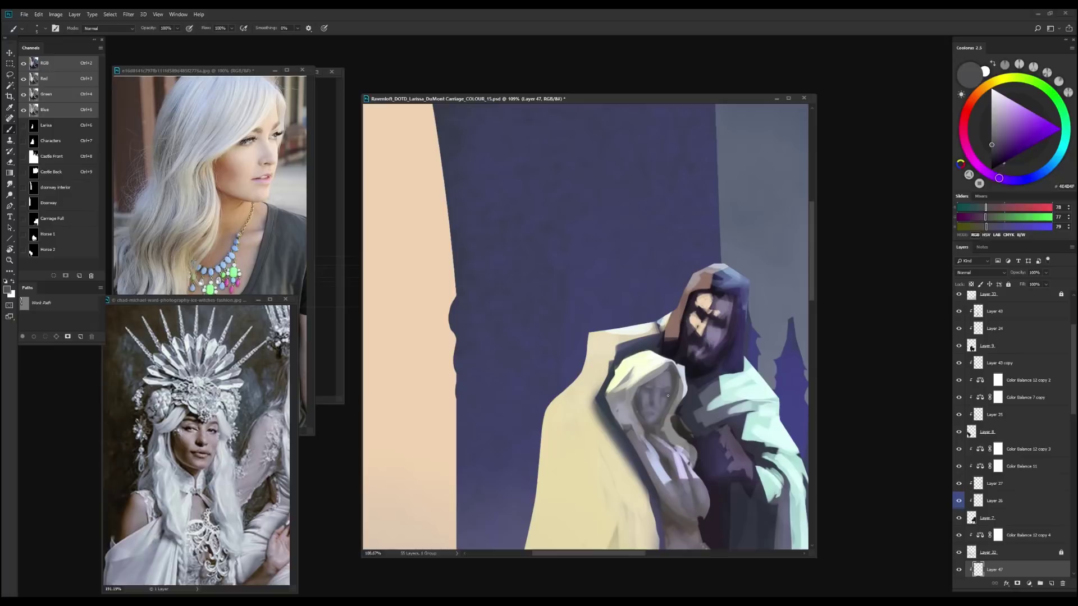
alt+click(660, 400)
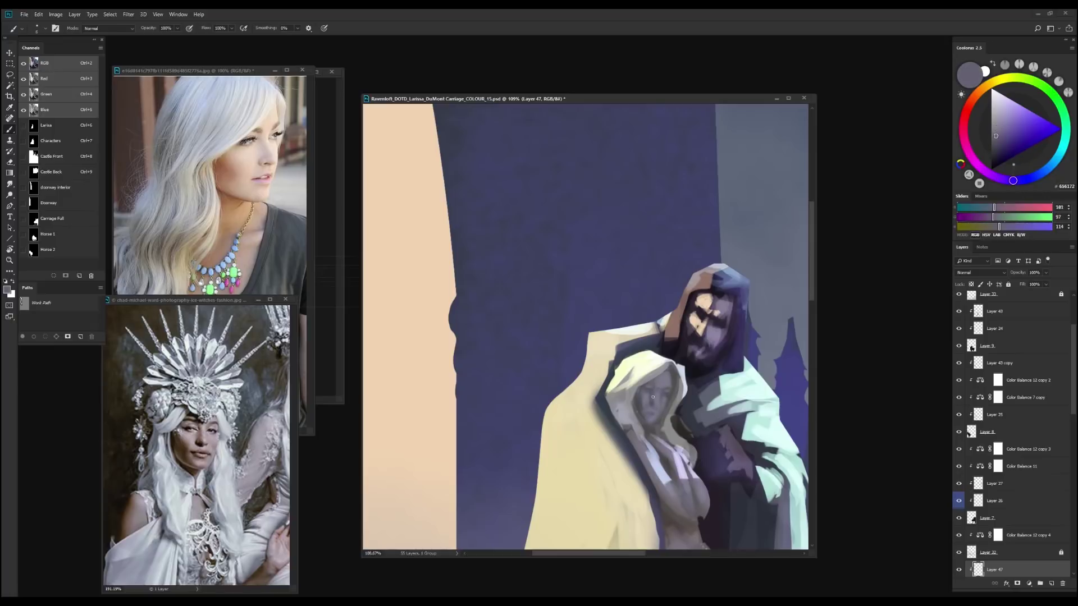
alt+click(663, 399)
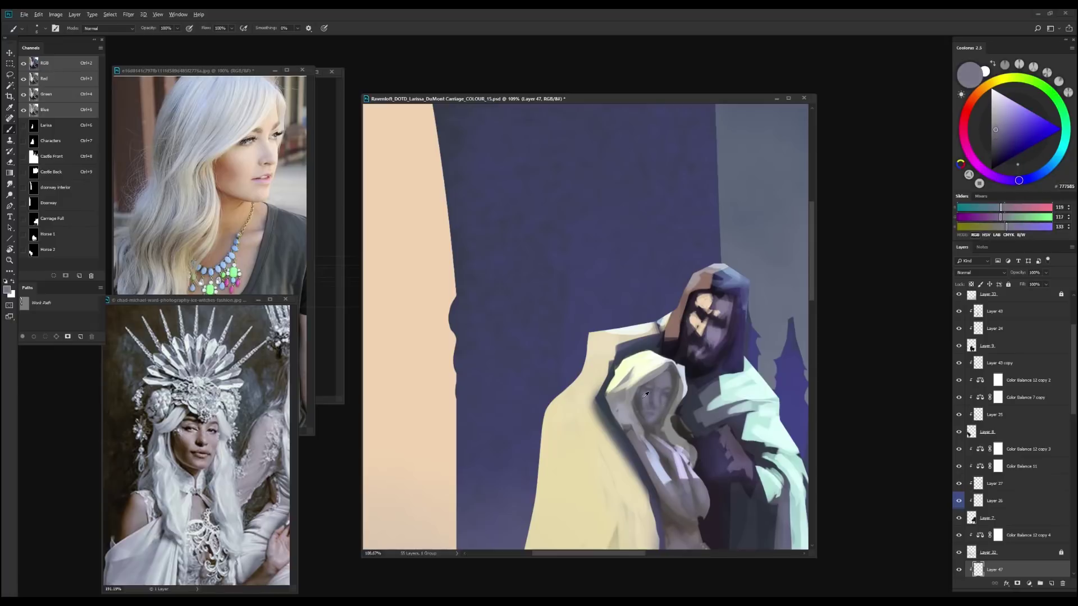
alt+click(668, 381)
alt+click(660, 398)
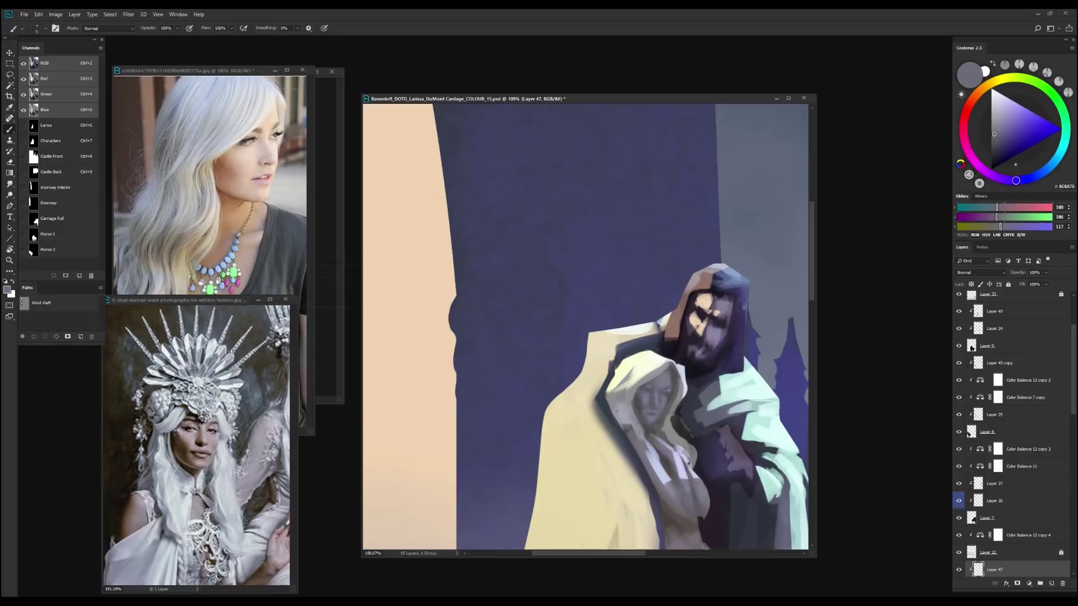
Keep refining the face's shadows and mid tones with further sampled cool greys
scroll(651, 427, up, 2)
alt+click(646, 420)
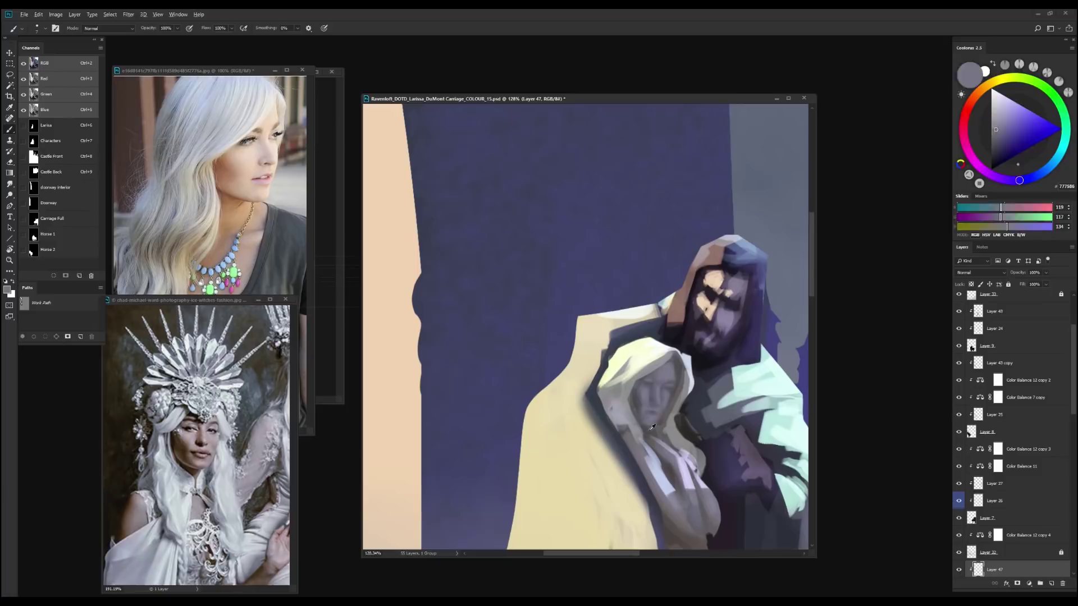
alt+click(647, 385)
alt+click(668, 405)
alt+click(673, 371)
alt+click(696, 337)
alt+click(662, 393)
alt+click(623, 314)
scroll(621, 309, down, 5)
scroll(621, 309, up, 5)
Add pale cream highlights to the woman's face and hood
alt+click(645, 281)
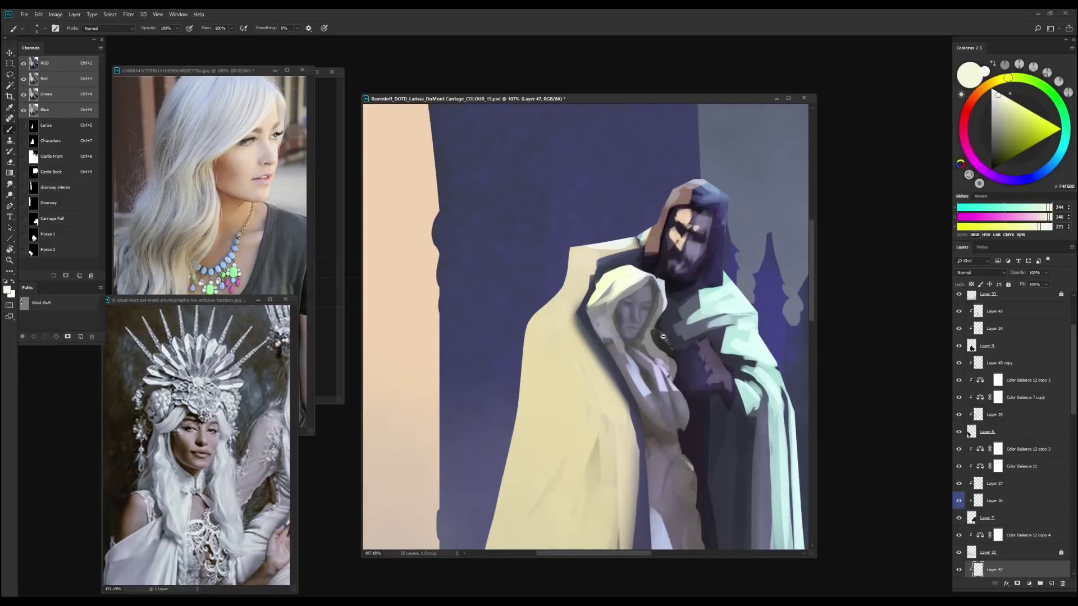
alt+click(460, 365)
scroll(505, 337, down, 3)
scroll(986, 497, down, 4)
click(987, 494)
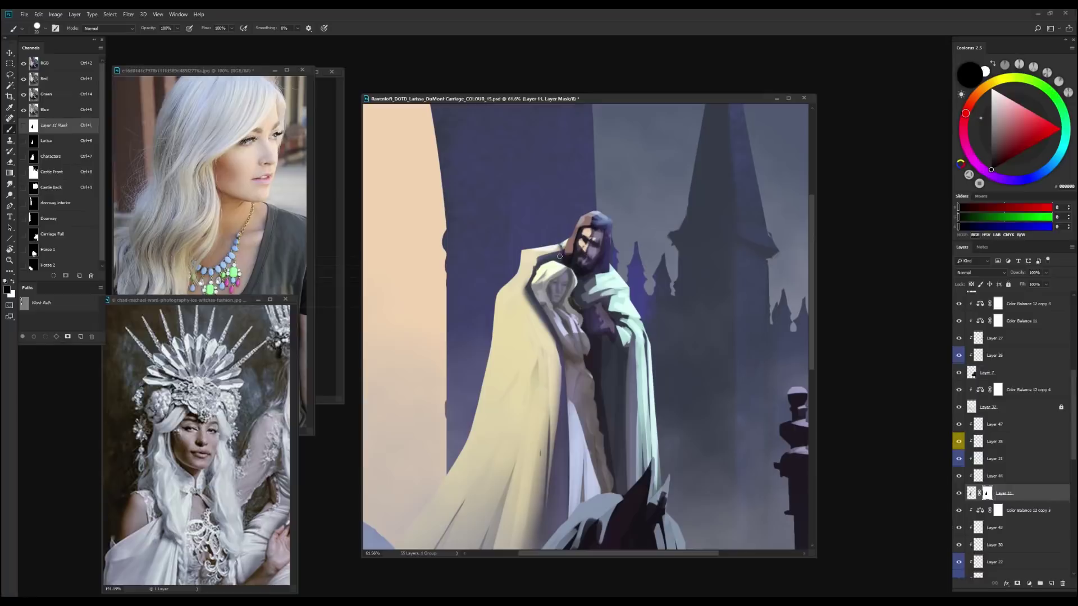
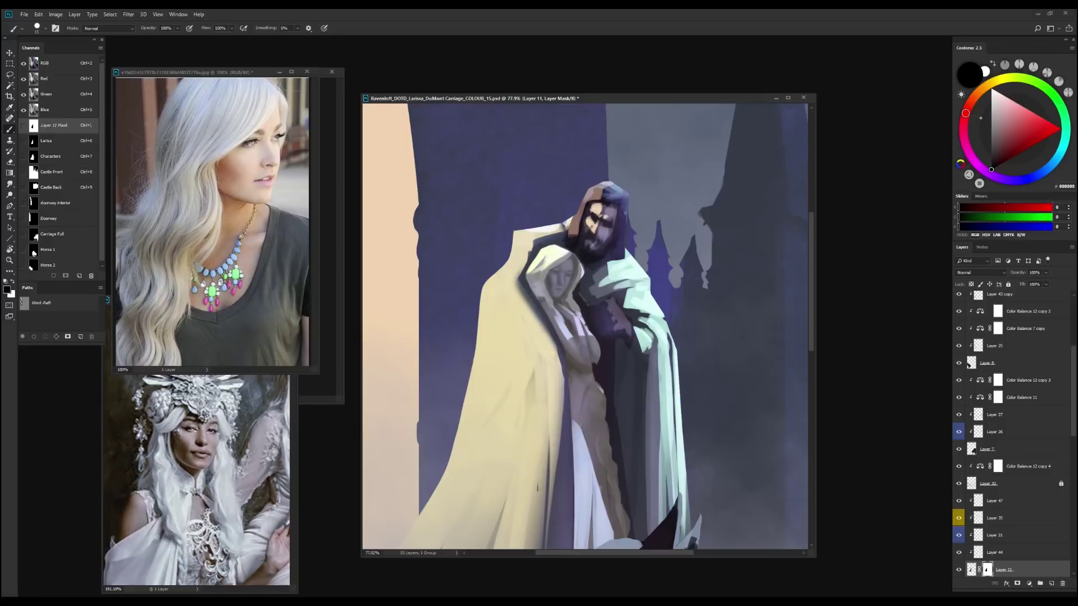
On Layer 47, sample near-white and purple-grey tones from the figures and cloak
mouse_move(595, 508)
mouse_down()
mouse_move(574, 491)
mouse_move(573, 502)
mouse_up()
click(988, 484)
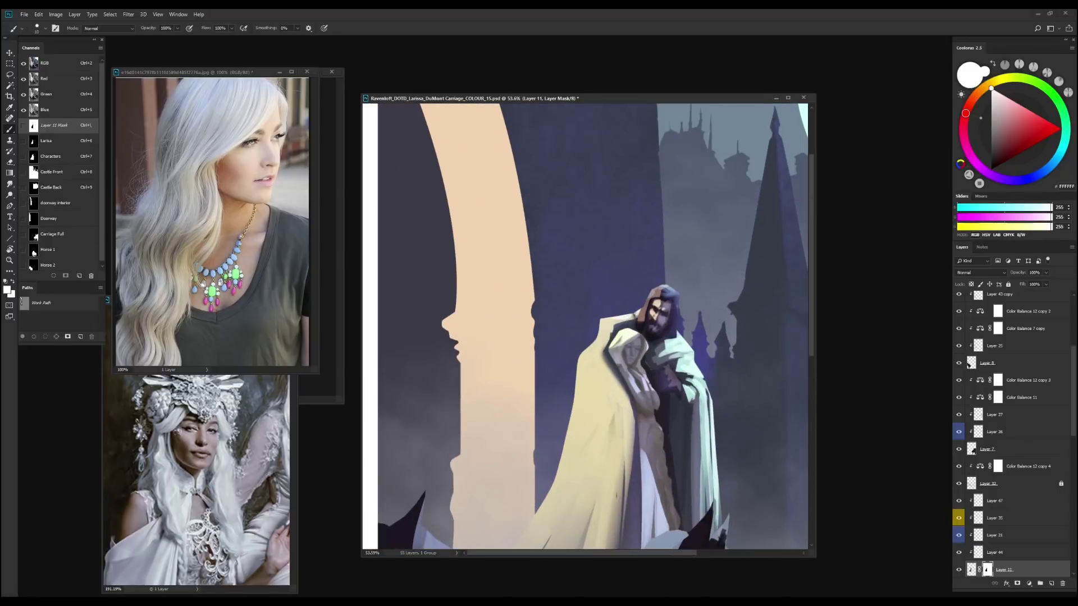
click(969, 499)
alt+click(637, 334)
alt+click(645, 337)
alt+click(625, 343)
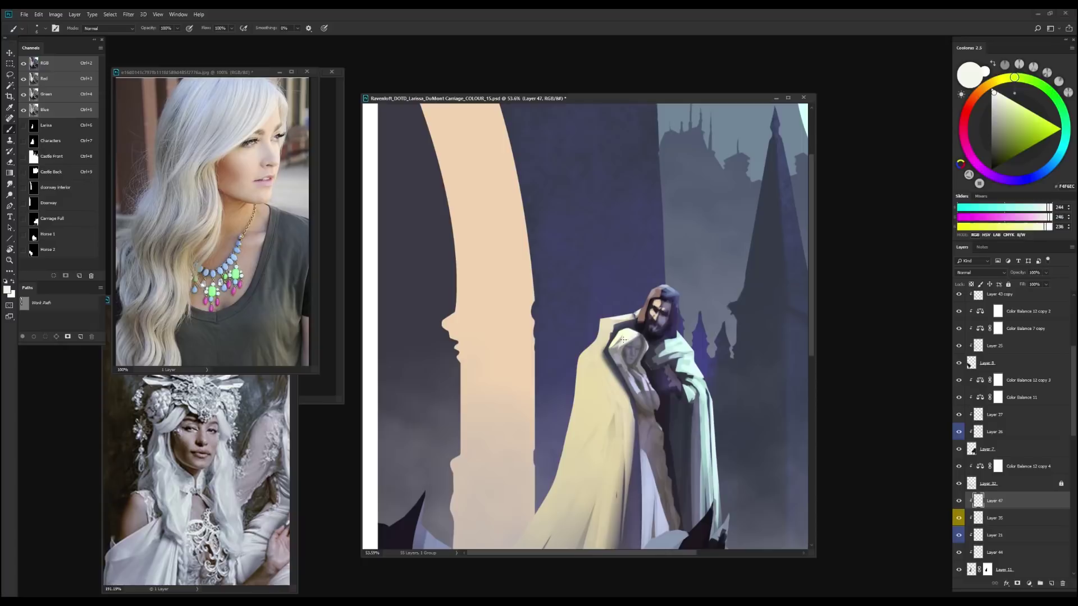
alt+click(616, 348)
alt+click(617, 339)
alt+click(618, 351)
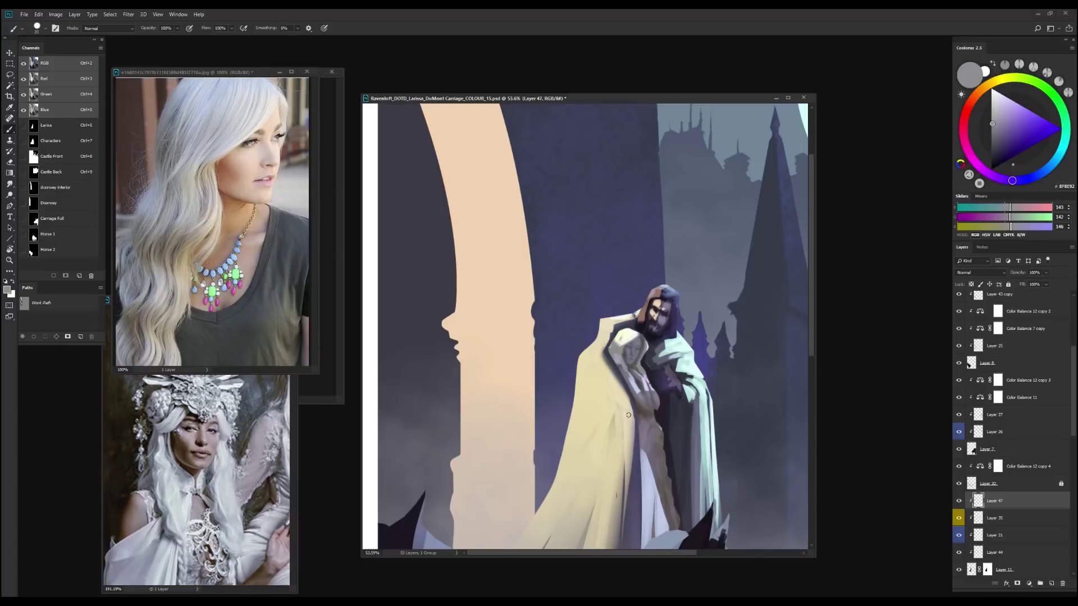
alt+click(620, 351)
Paint pale highlights onto the hooded woman using blue-grey and dark-grey tones
alt+click(642, 413)
alt+click(642, 342)
alt+click(643, 344)
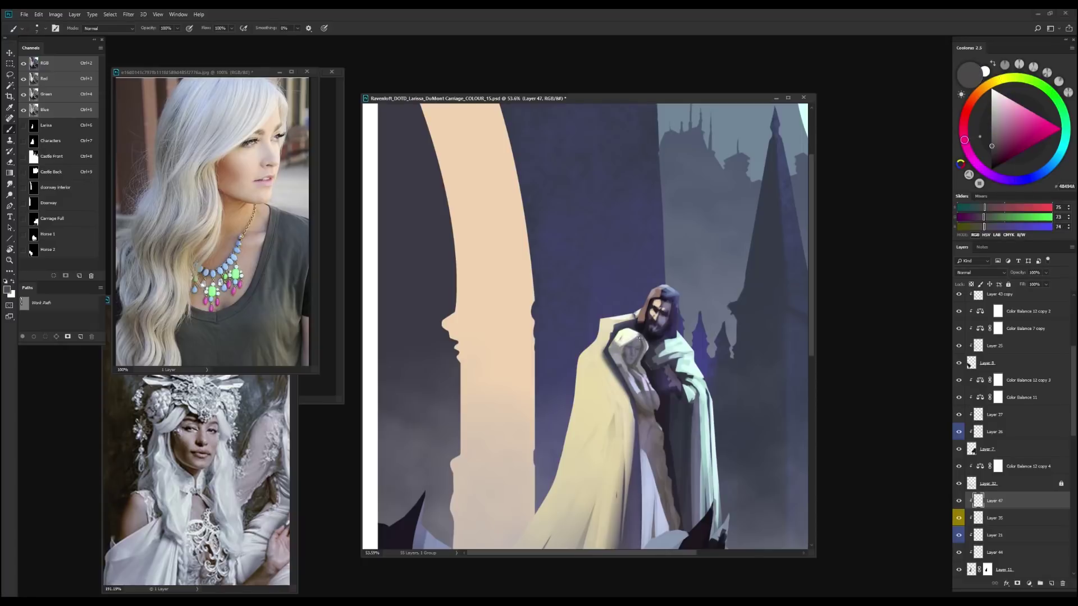
alt+click(644, 345)
alt+click(644, 348)
alt+click(644, 358)
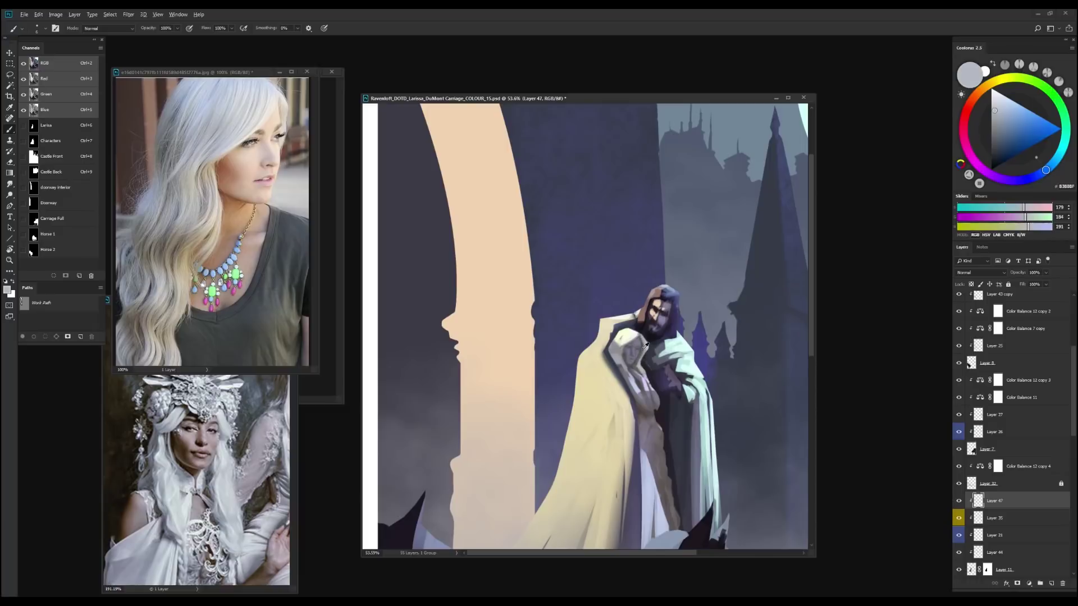
alt+click(644, 358)
Group the selected figure layers into Group 1 and duplicate it as Group 1 copy
alt+scroll(617, 337, down, 3)
alt+scroll(550, 290, up, 1)
alt+click(551, 290)
scroll(551, 289, up, 2)
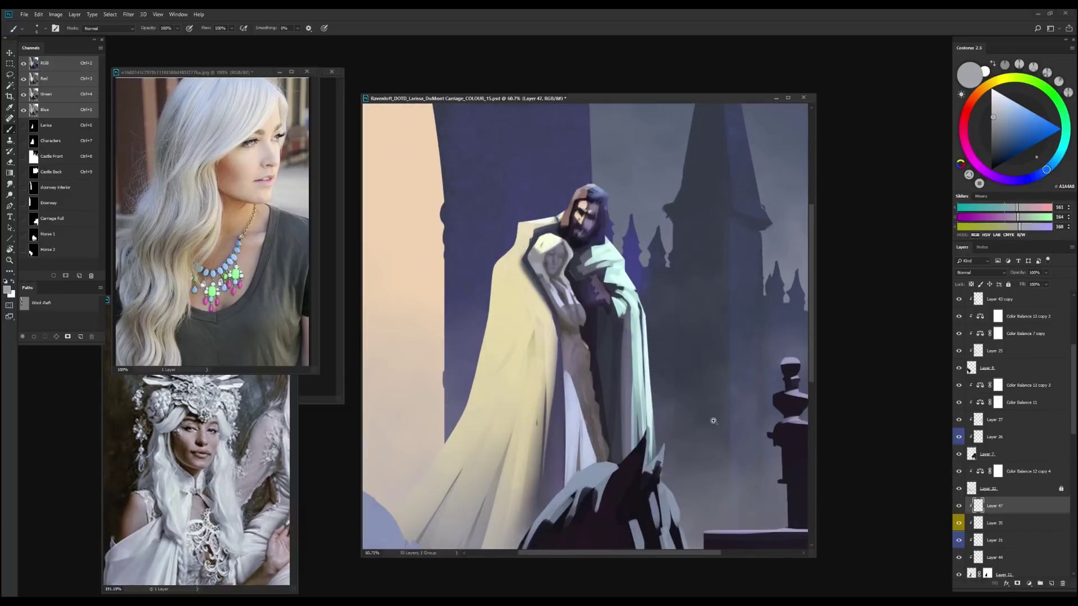
scroll(550, 290, down, 3)
key(ctrl+g)
key(ctrl+j)
Hide Group 1 and merge Group 1 copy into a single layer
click(958, 416)
key(ctrl+e)
key(e)
scroll(594, 317, up, 3)
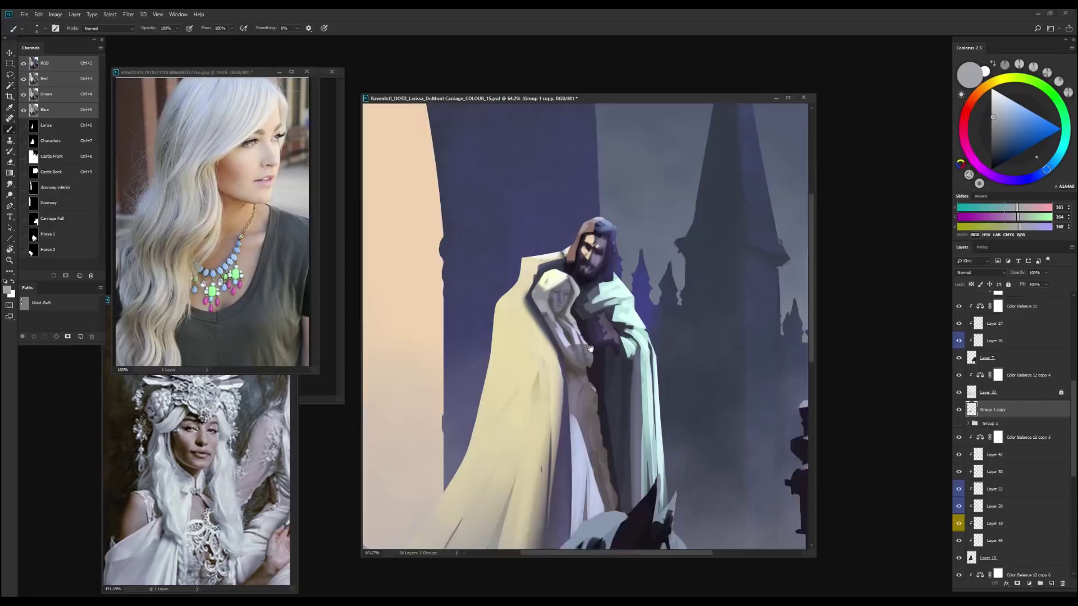
alt+click(585, 344)
Repaint dark and light grey shading on the hood edges and the woman's face
key(b)
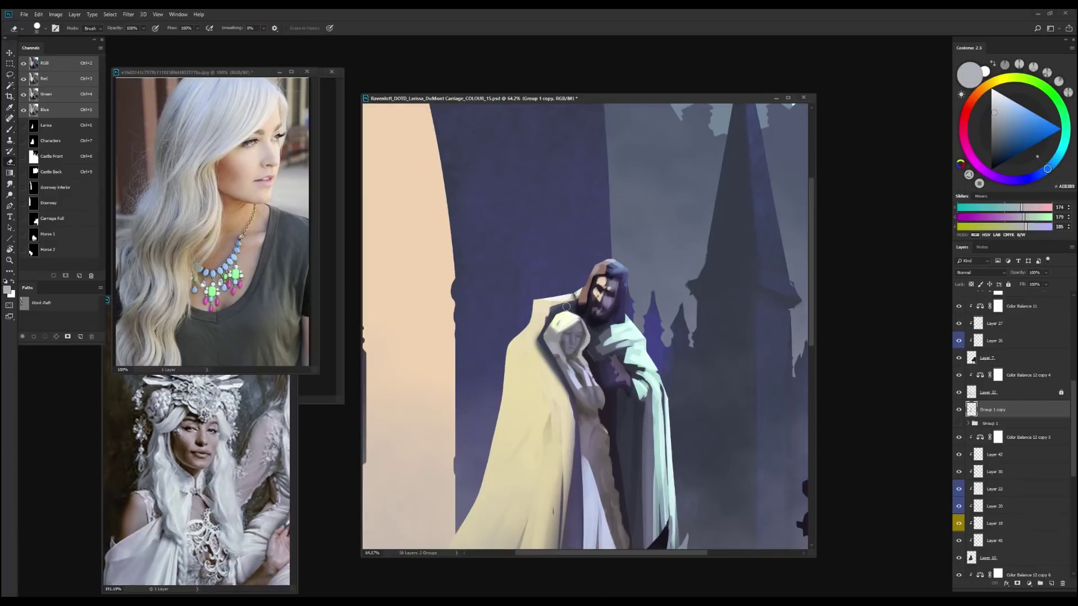
scroll(575, 306, up, 2)
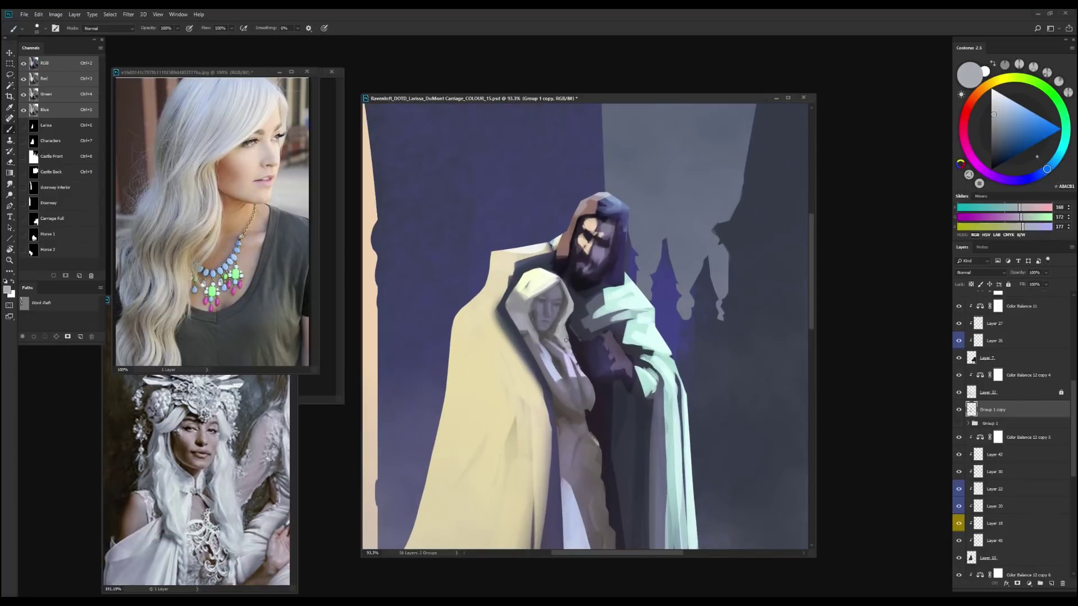
alt+click(561, 342)
alt+click(564, 349)
alt+click(555, 339)
alt+click(556, 342)
alt+click(554, 336)
alt+click(564, 308)
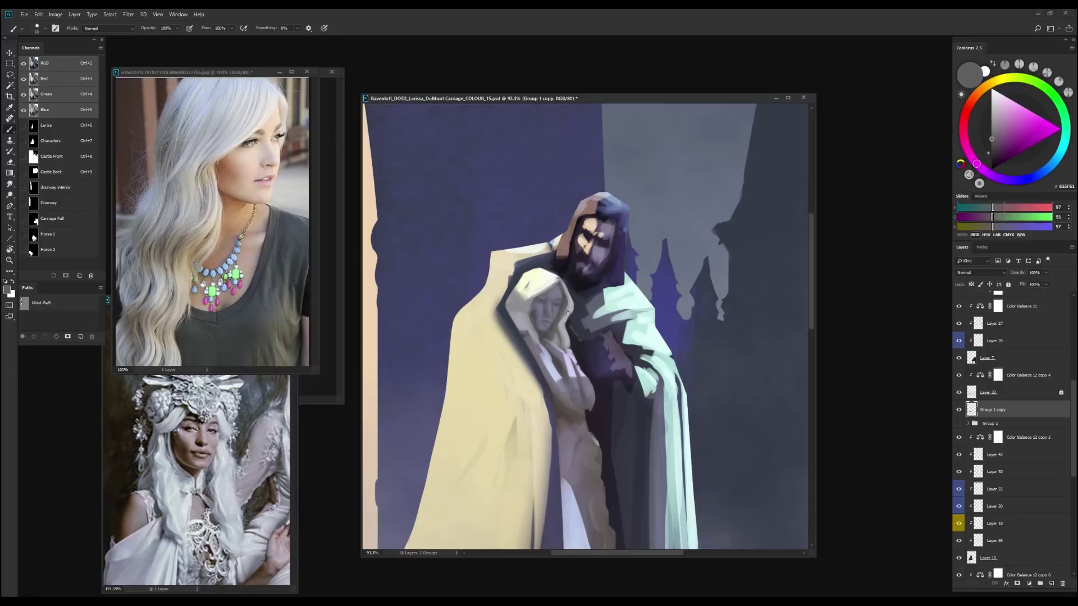
alt+click(567, 313)
alt+click(566, 306)
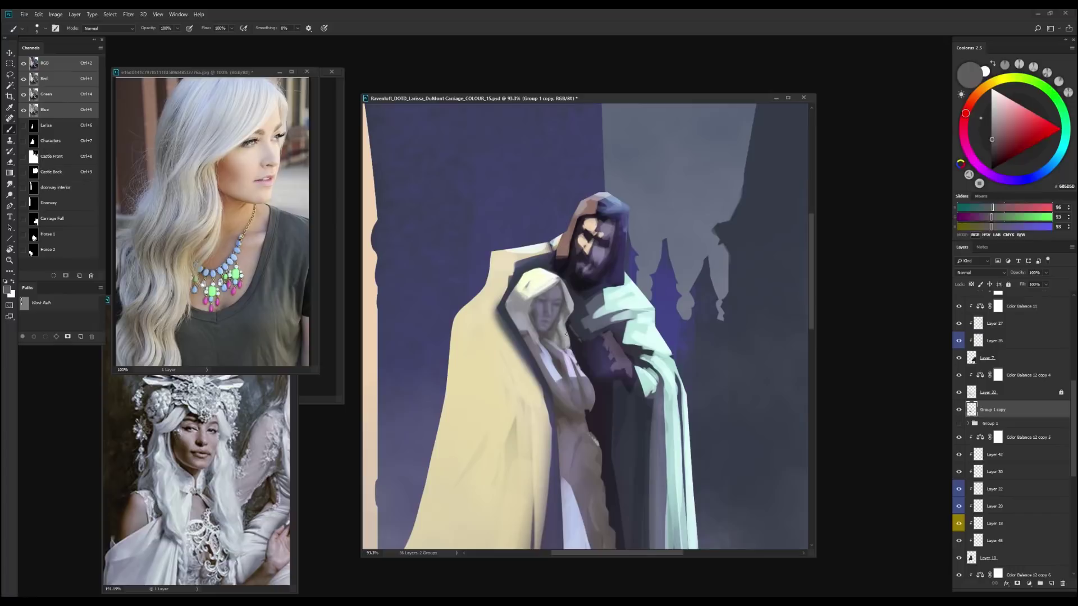
alt+click(534, 404)
Shade the cloak with bluish and lavender greys, then add an empty Layer 48
click(1015, 181)
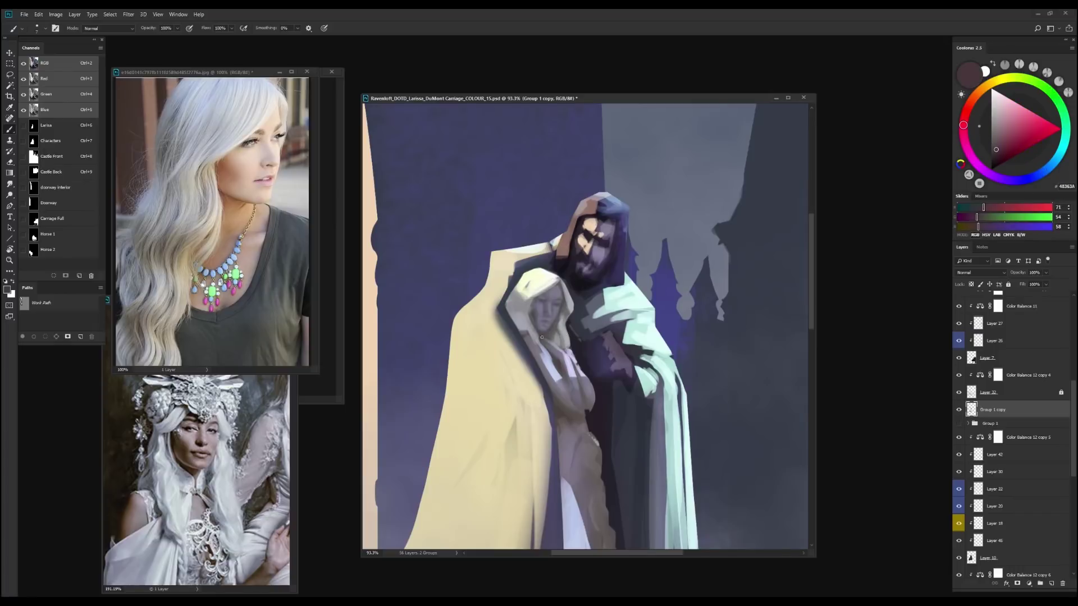
click(992, 123)
scroll(621, 329, down, 3)
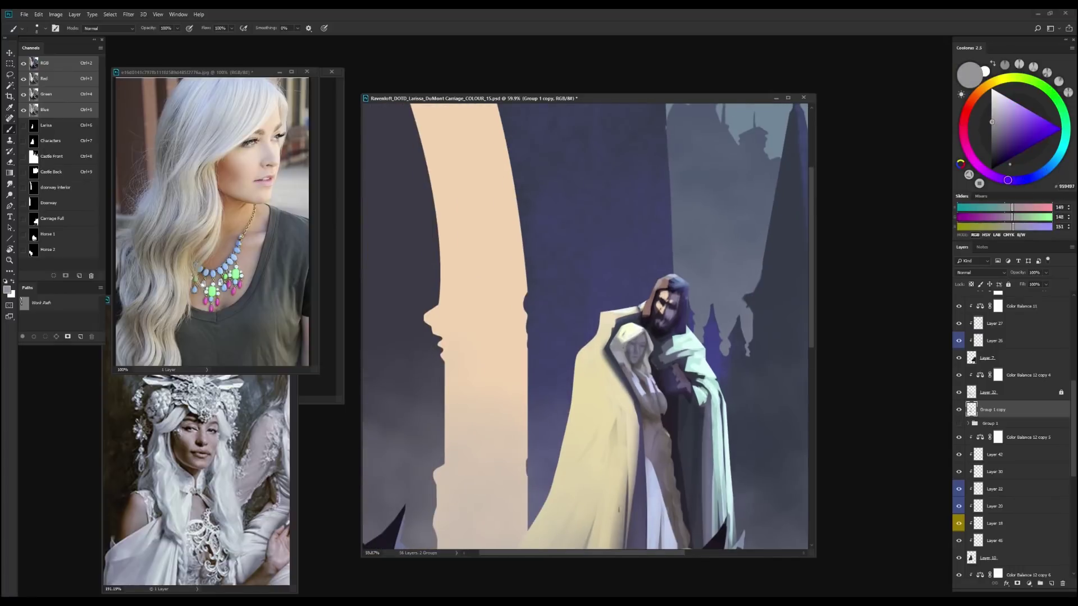
alt+click(619, 348)
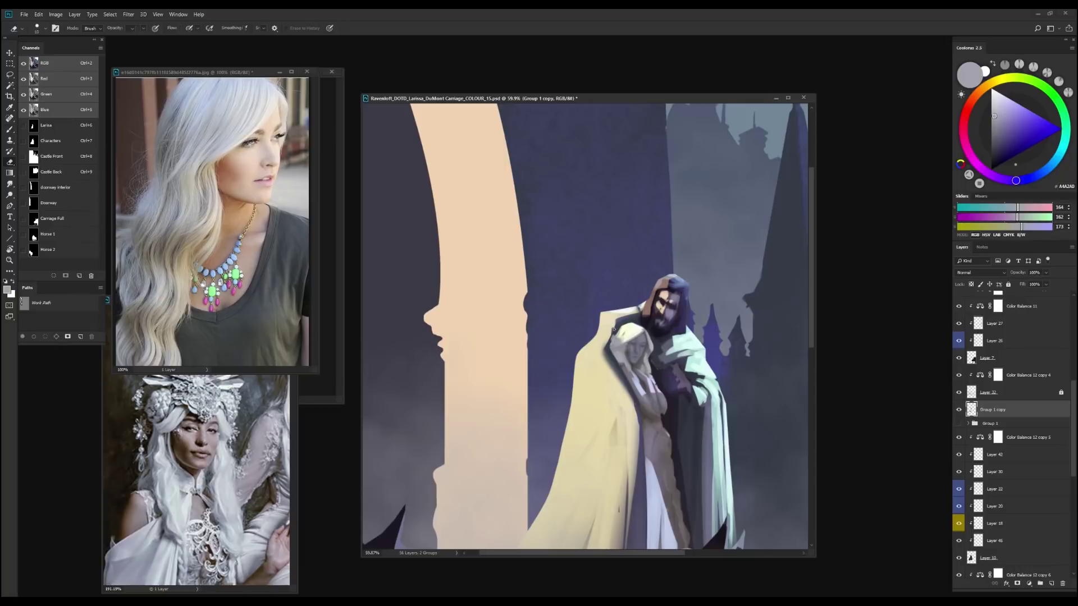
key(b)
alt+click(624, 359)
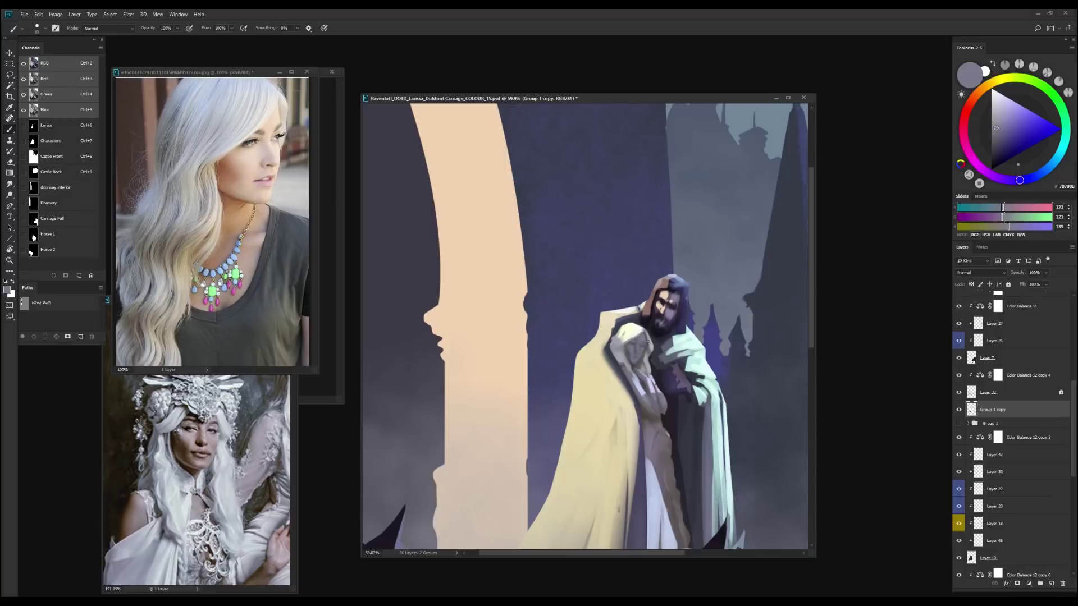
alt+click(636, 359)
alt+click(631, 366)
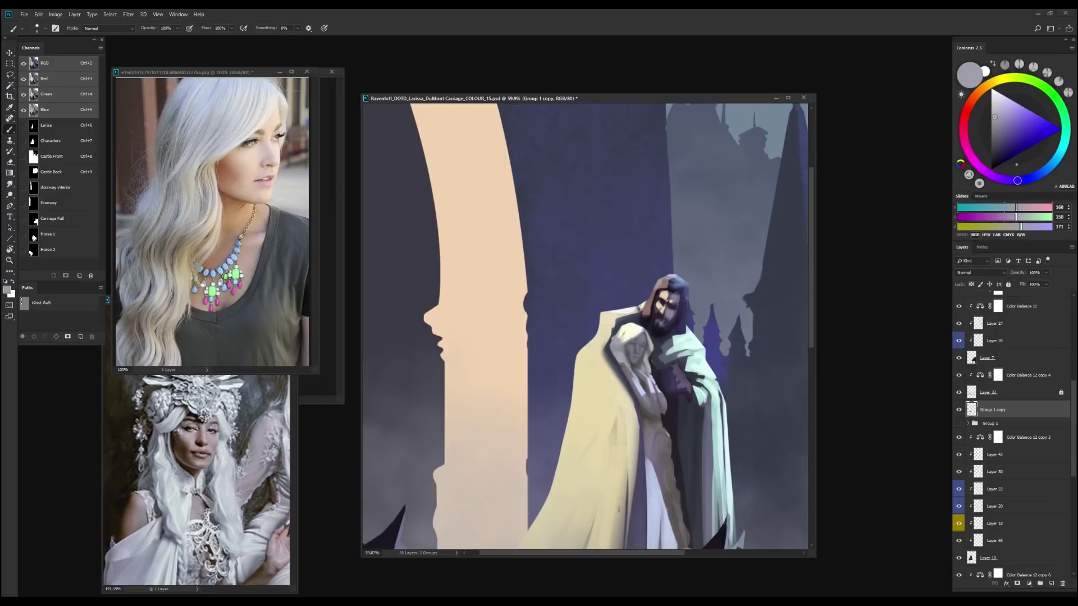
click(1052, 584)
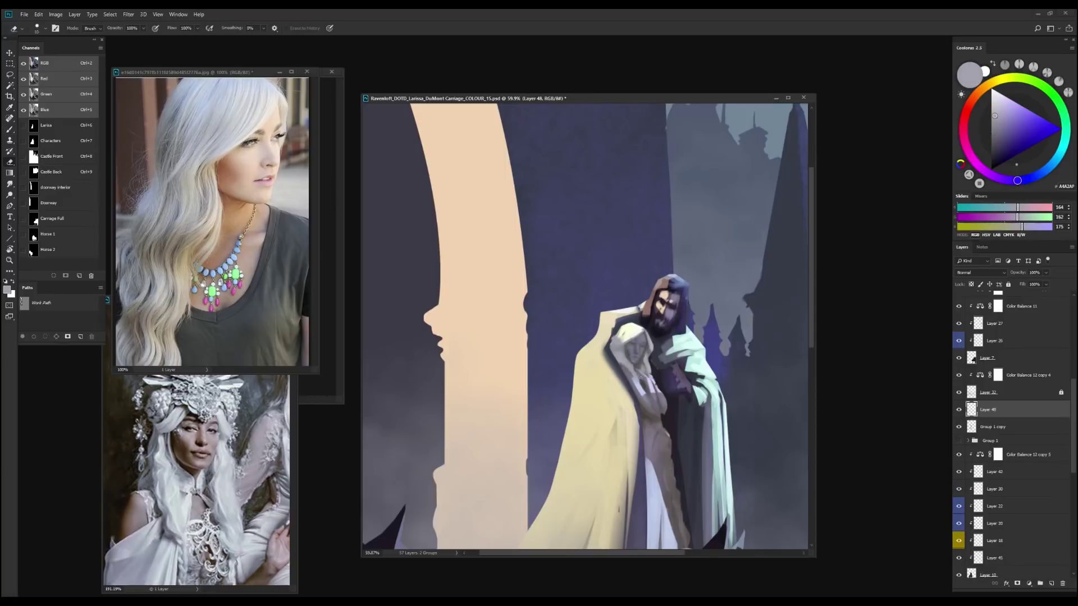
Try light blue strokes near the woman's hands, then delete them
alt+click(635, 382)
alt+click(639, 387)
drag(640, 386, 646, 393)
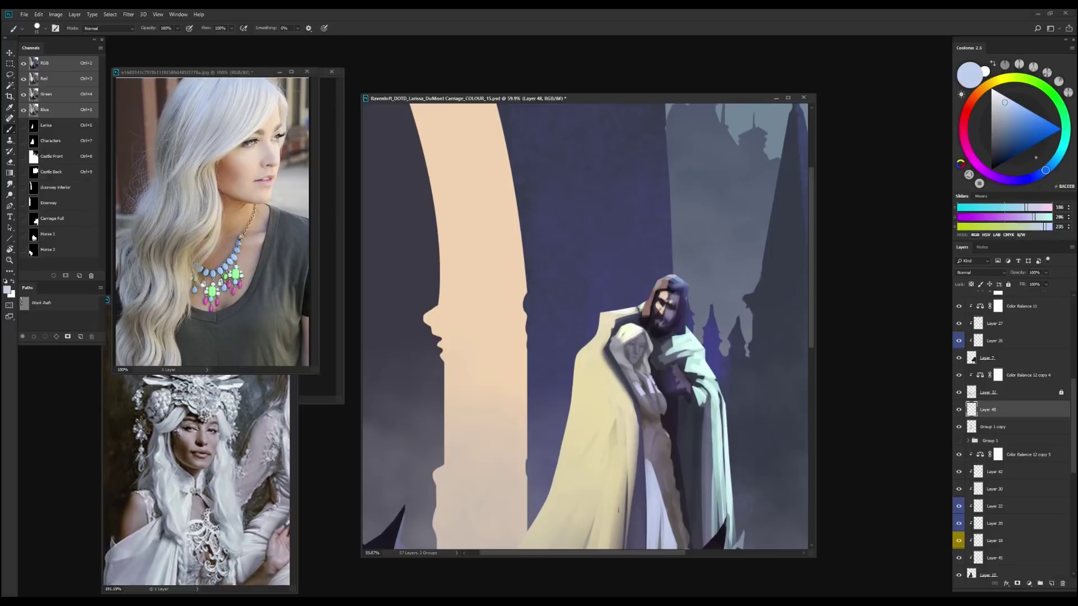
alt+click(670, 405)
key(e)
key(Delete)
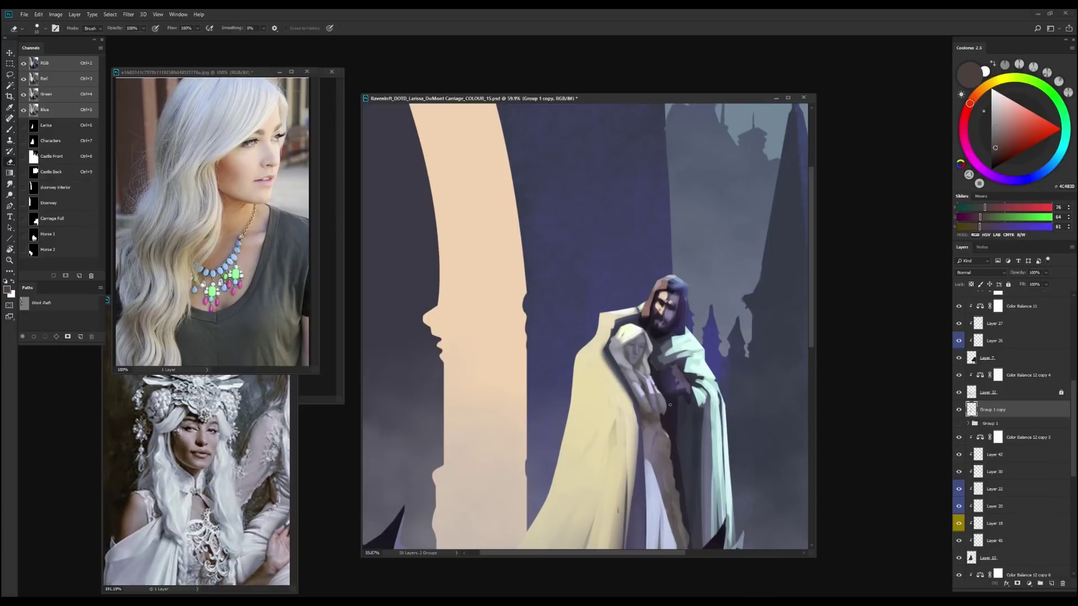
key(b)
alt+click(666, 397)
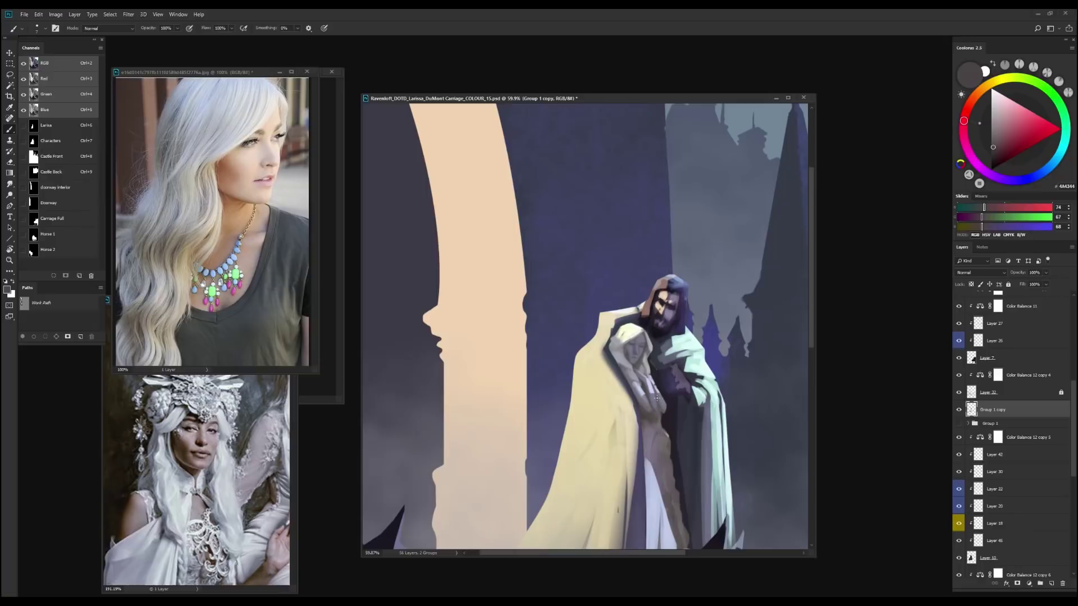
Paint the couple's cloak with warm and neutral greys and light lavender highlights
drag(656, 397, 541, 334)
alt+click(539, 331)
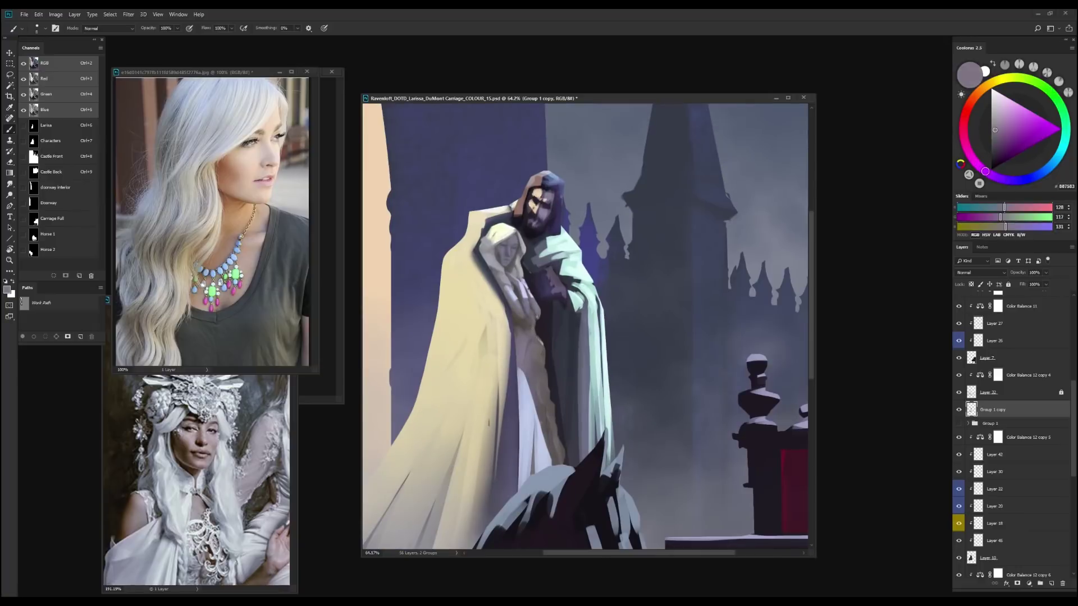
alt+click(518, 317)
alt+click(539, 337)
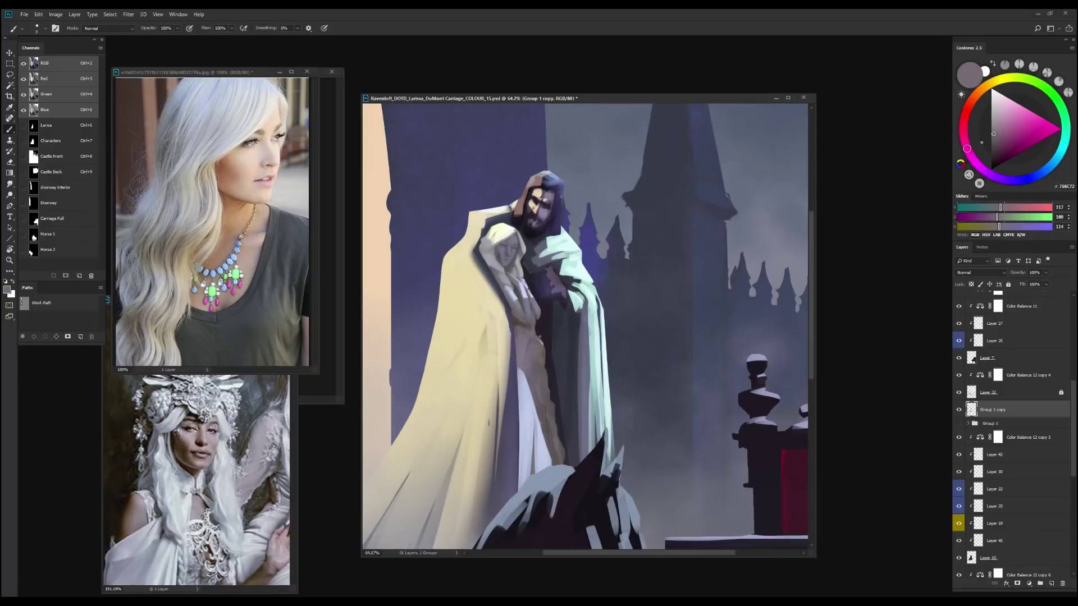
alt+click(526, 316)
alt+click(514, 259)
scroll(513, 258, down, 5)
scroll(522, 250, up, 6)
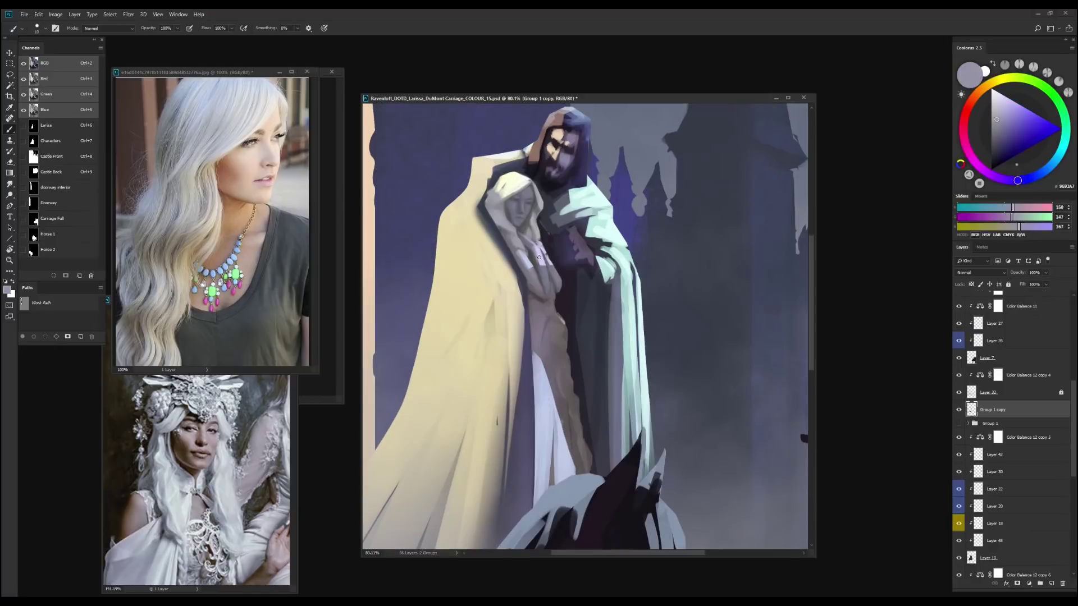
alt+click(529, 245)
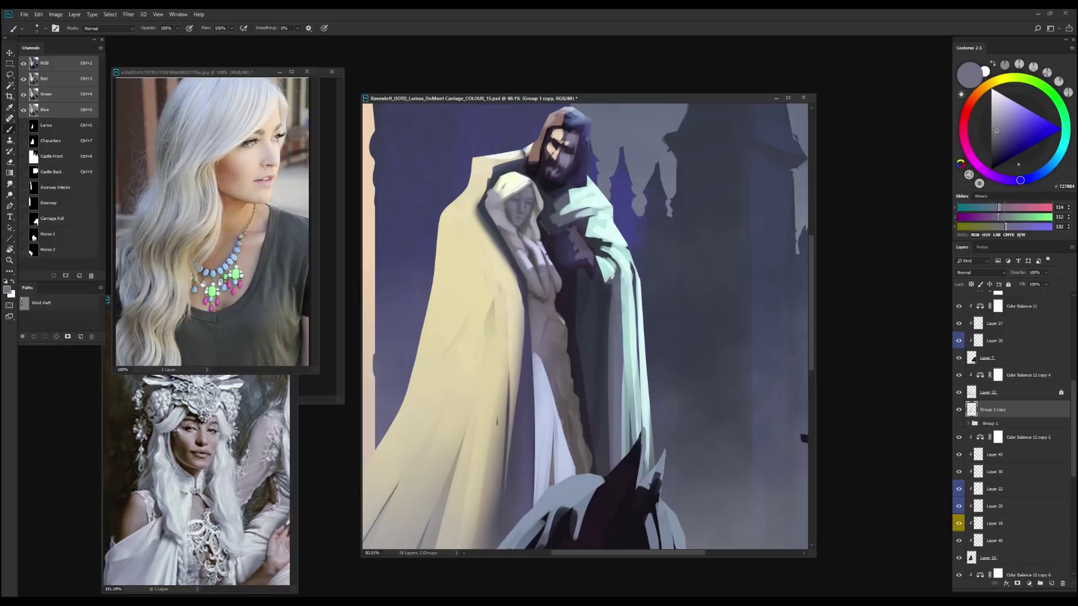
alt+click(553, 256)
alt+click(548, 267)
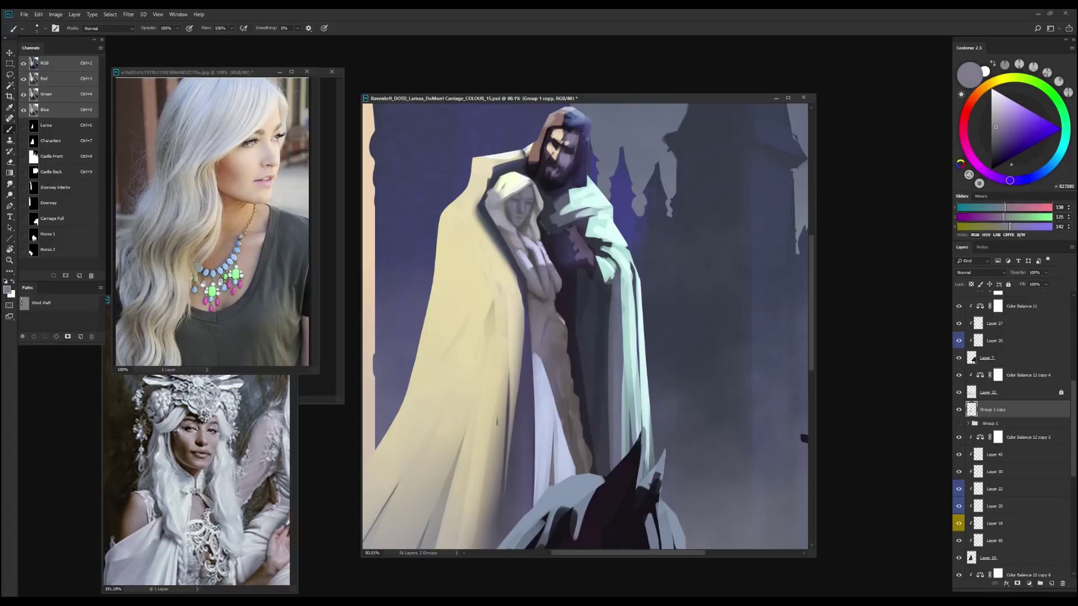
Shade the robe with bluish, mauve and dark greys, erasing where needed
scroll(561, 269, up, 1)
alt+click(573, 263)
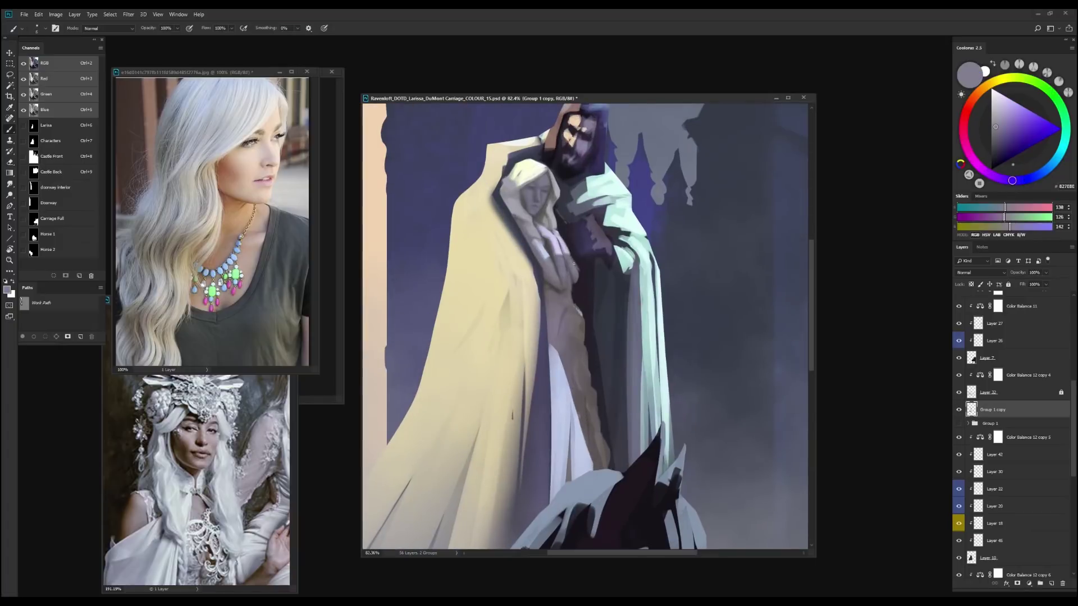
alt+click(549, 216)
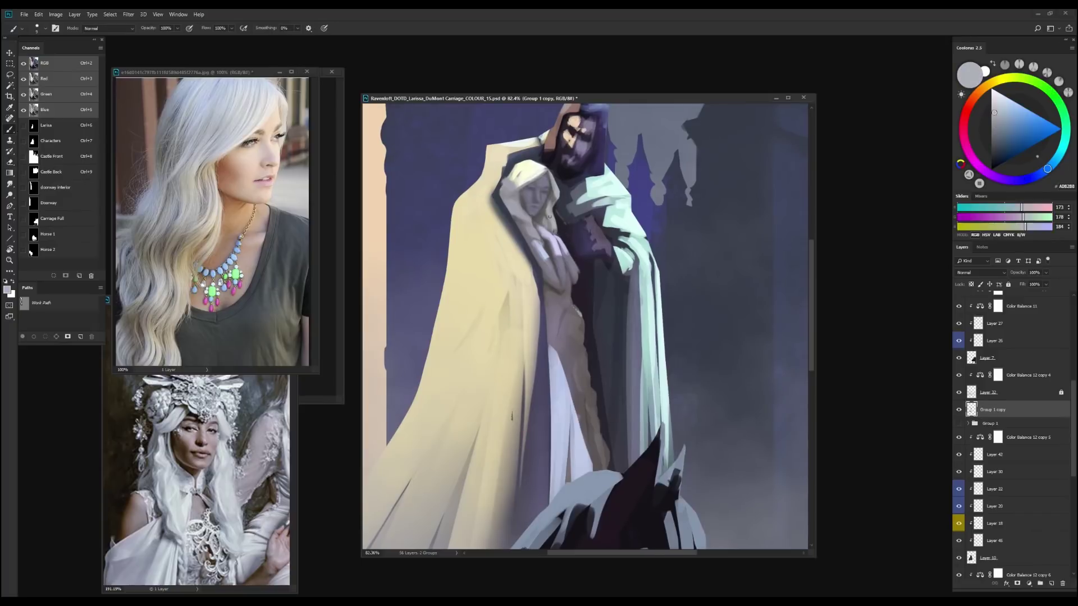
alt+click(555, 227)
scroll(570, 312, down, 4)
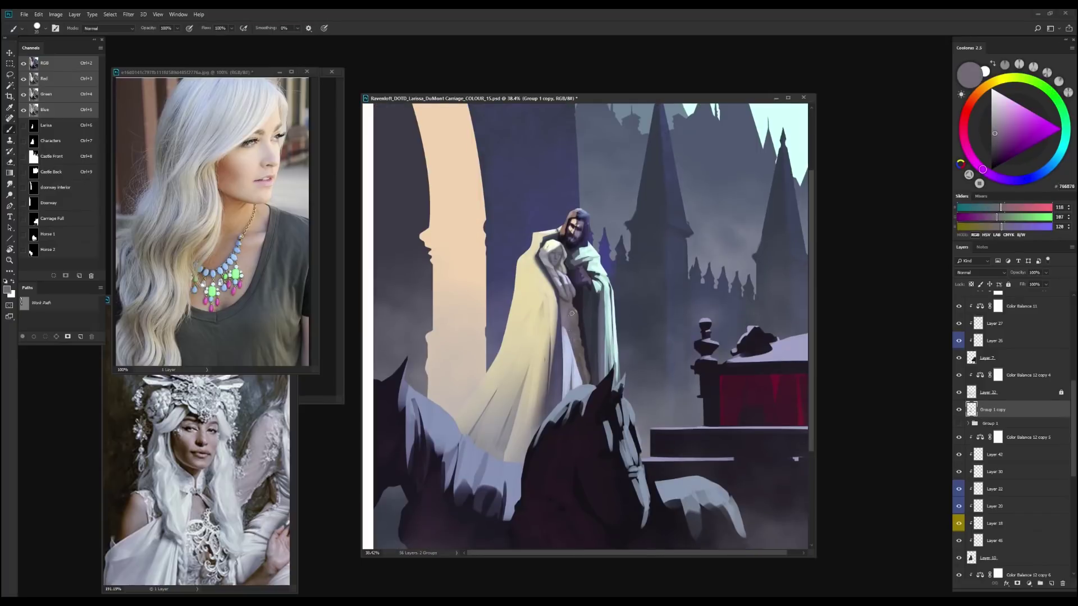
alt+click(574, 313)
scroll(576, 315, up, 4)
key(e)
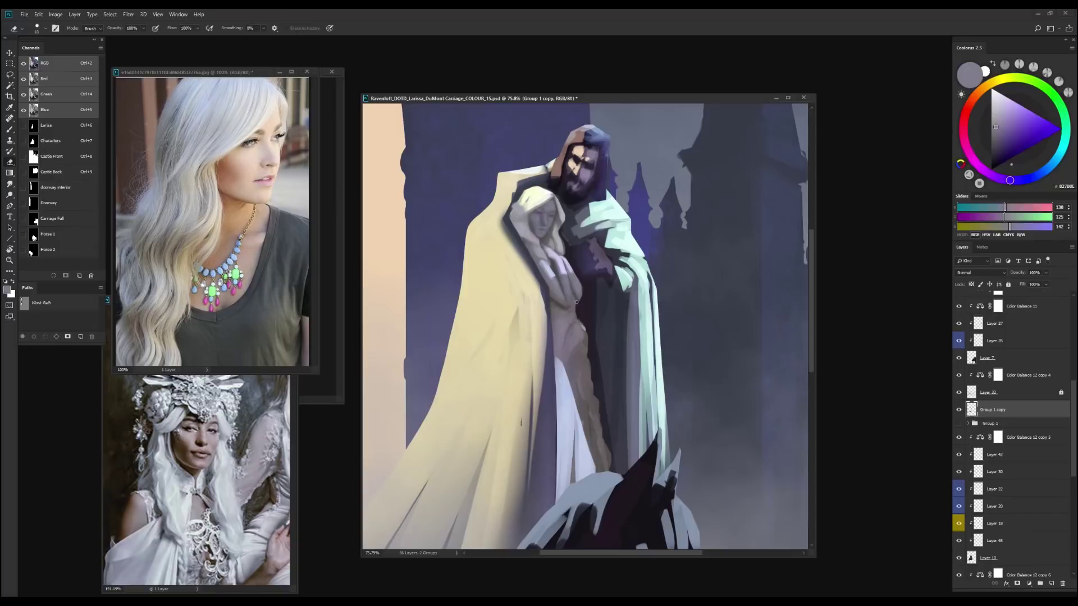
scroll(579, 316, down, 1)
key(b)
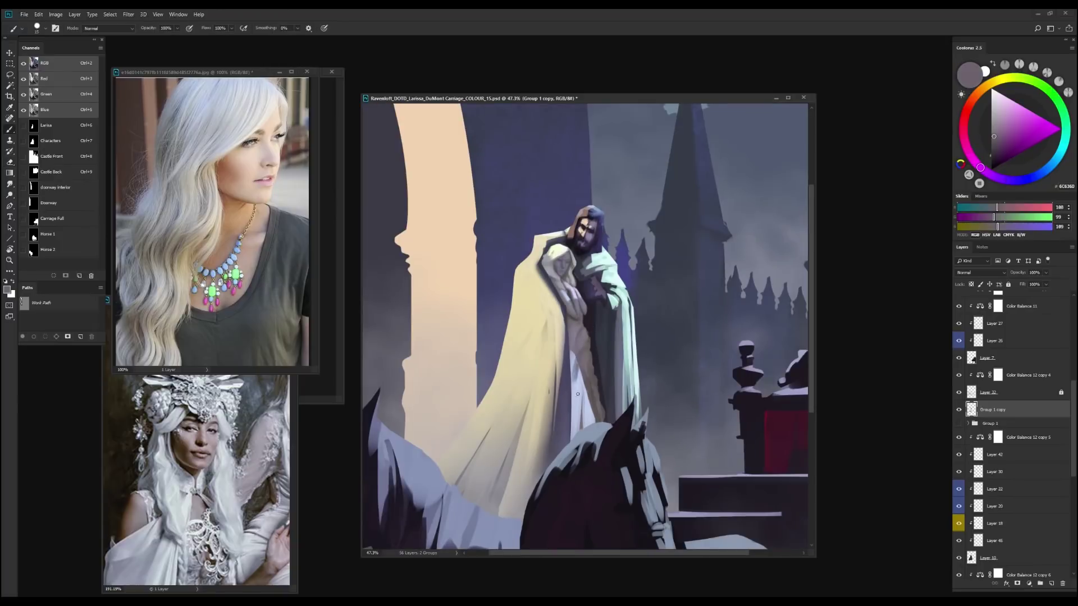
alt+click(585, 386)
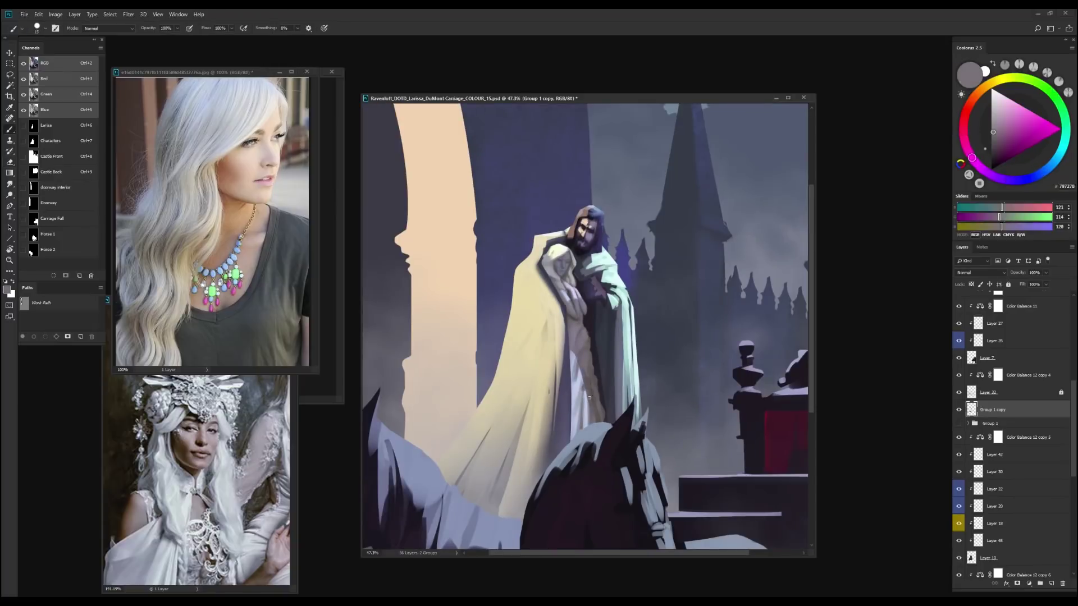
alt+click(580, 343)
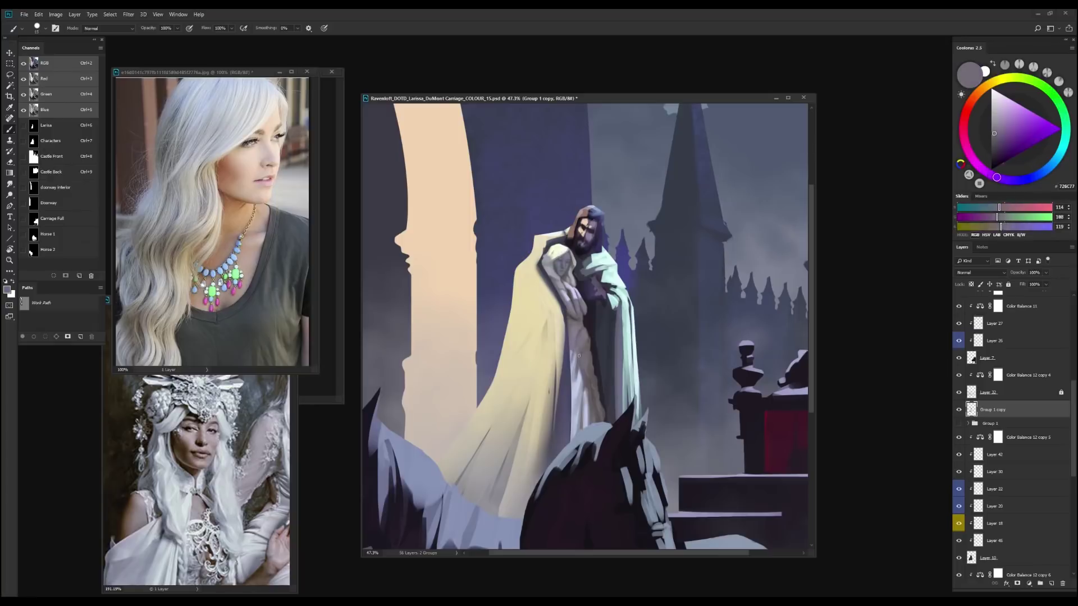
alt+click(570, 297)
key(e)
scroll(571, 297, down, 3)
Fit the whole painting in view and group the figure layers into Group 2
key(b)
alt+click(564, 294)
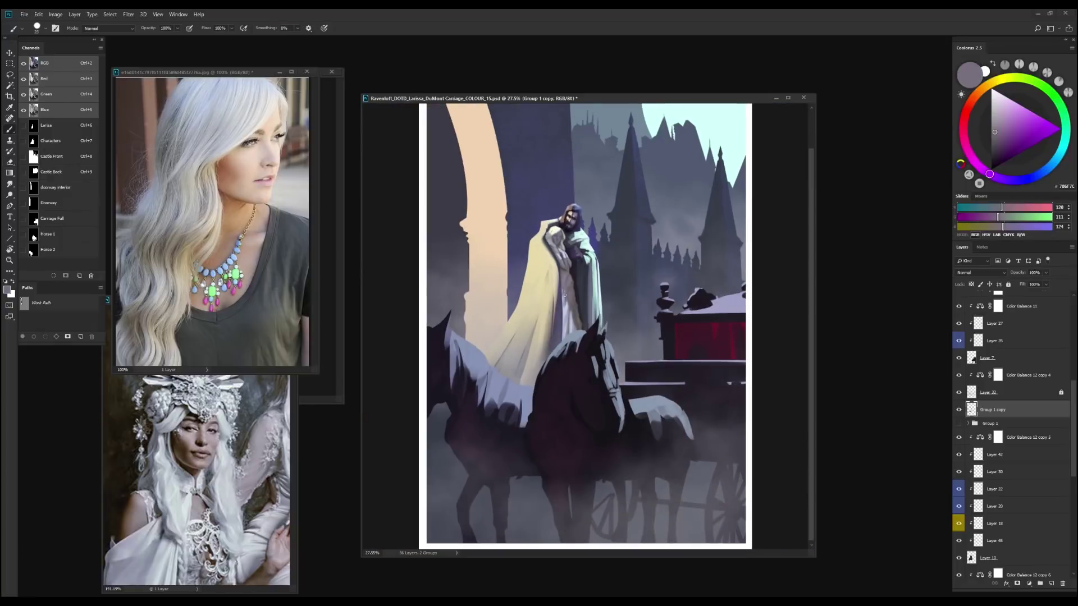
key(v)
key(ctrl+0)
click(998, 437)
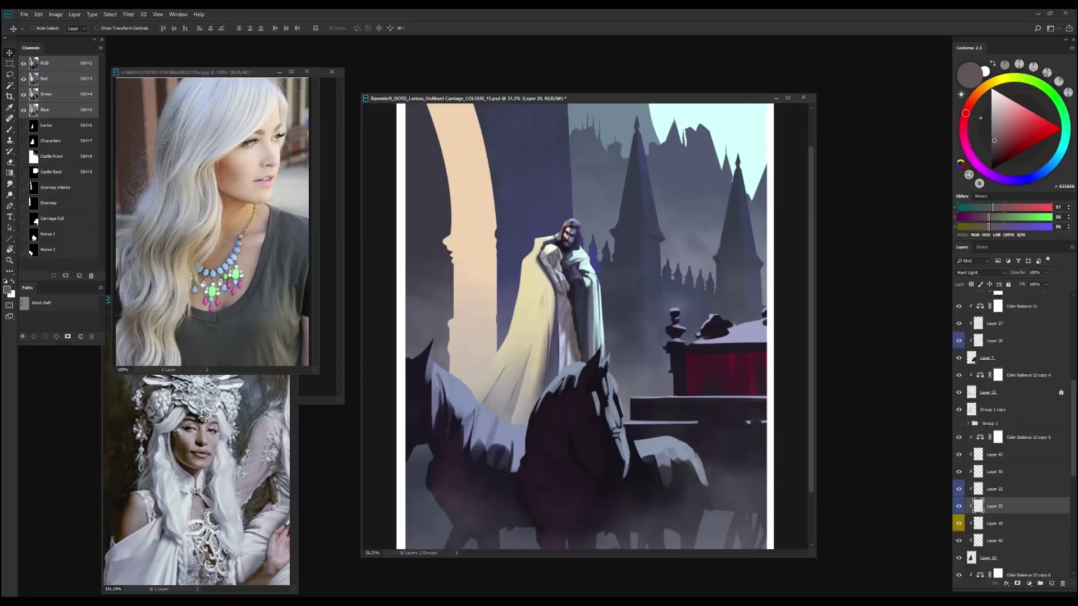
scroll(960, 386, down, 2)
key(d)
click(989, 349)
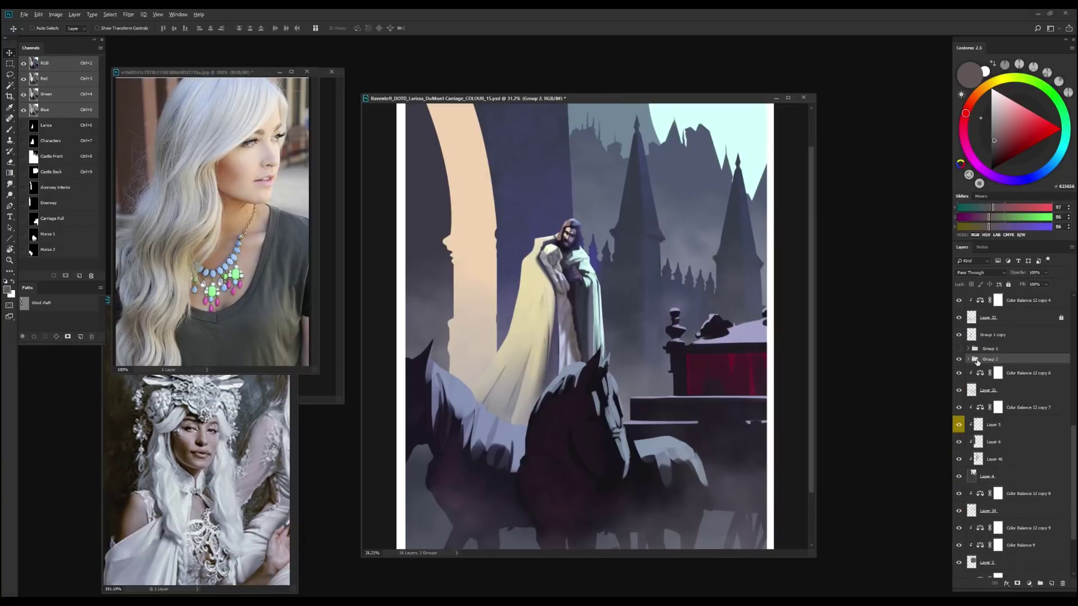
key(ctrl+g)
Sample purple-greys and cream tones from the cloak for the woman's face and hood
key(b)
scroll(578, 284, down, 1)
alt+click(577, 284)
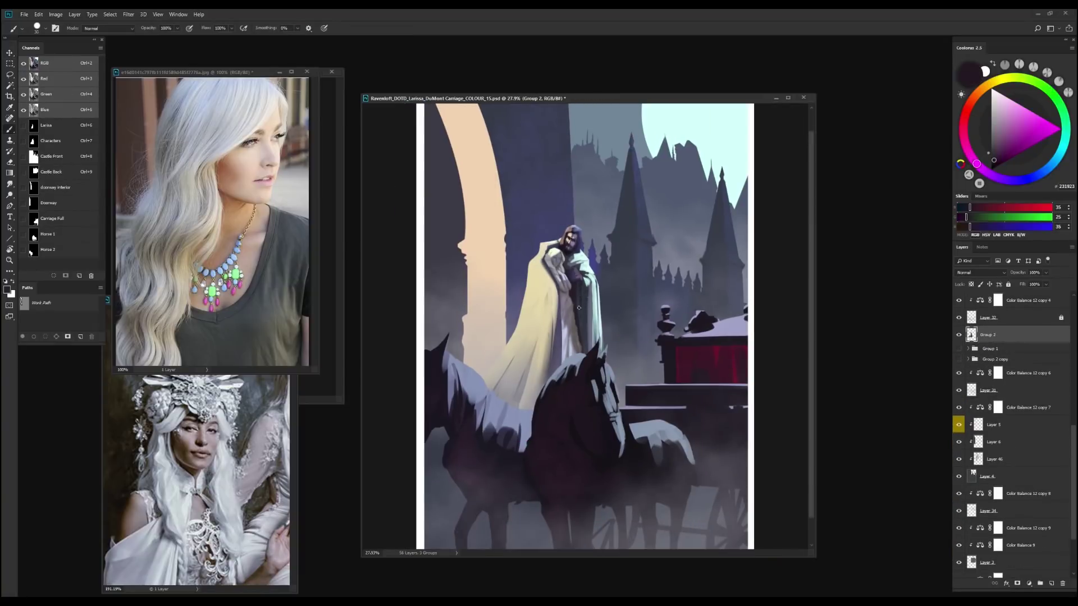
alt+click(578, 307)
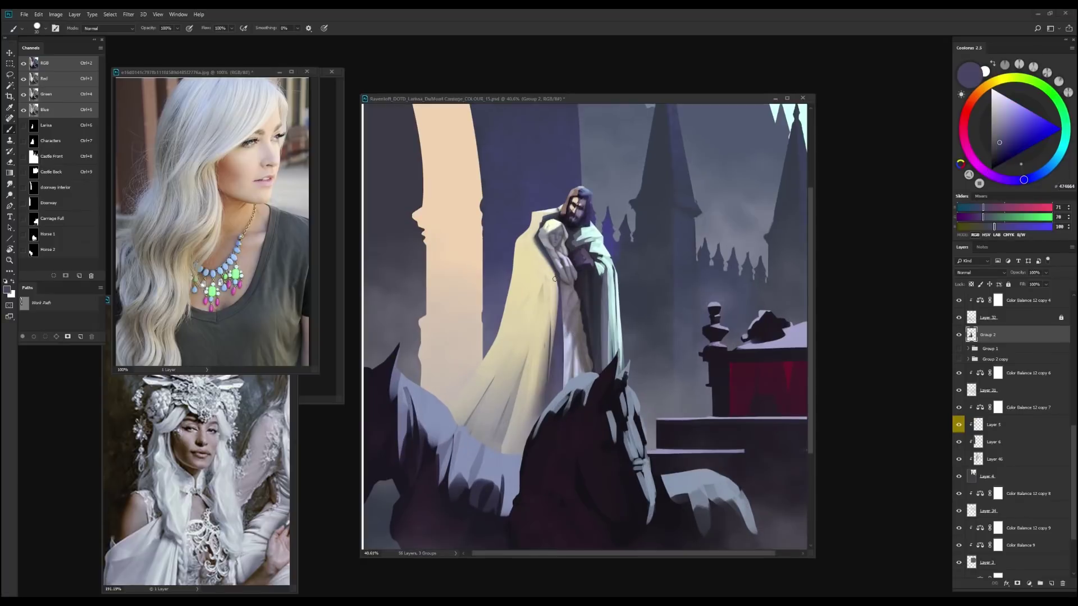
scroll(533, 408, up, 1)
alt+click(532, 408)
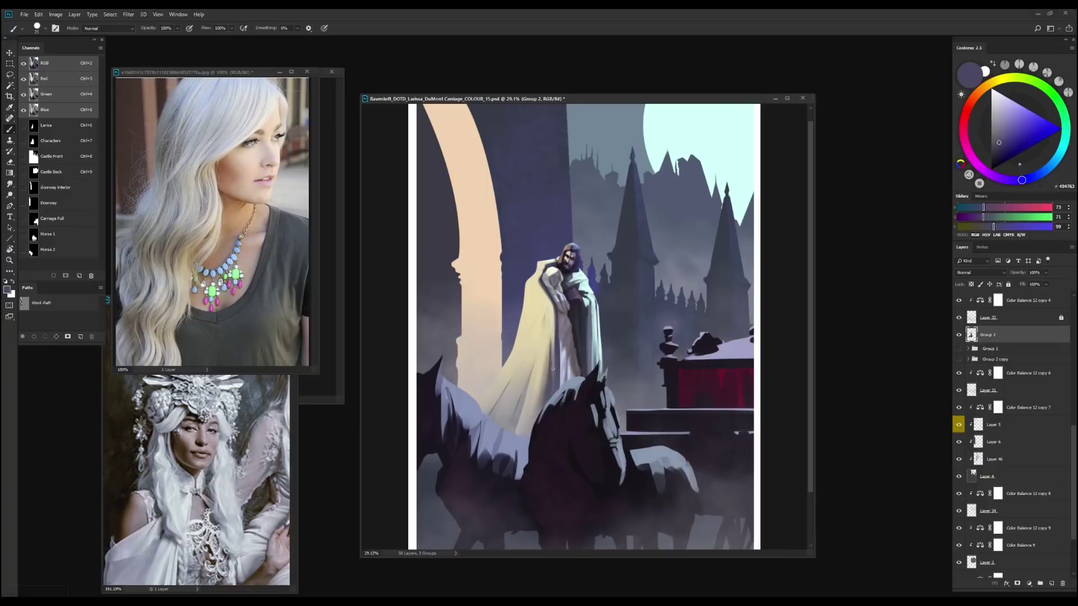
alt+click(544, 315)
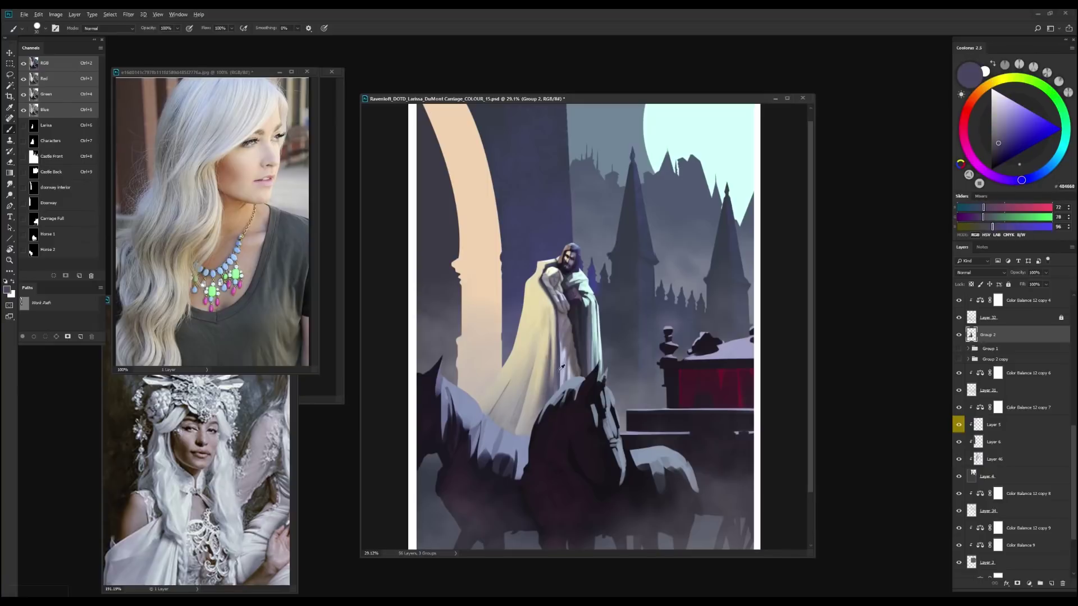
alt+click(524, 393)
alt+click(530, 317)
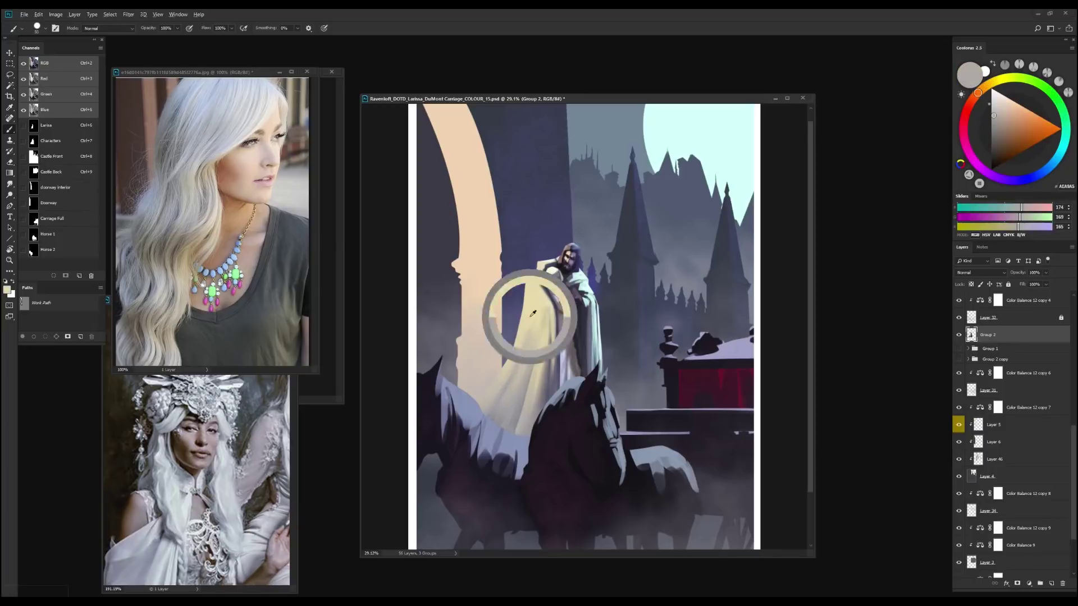
alt+click(547, 338)
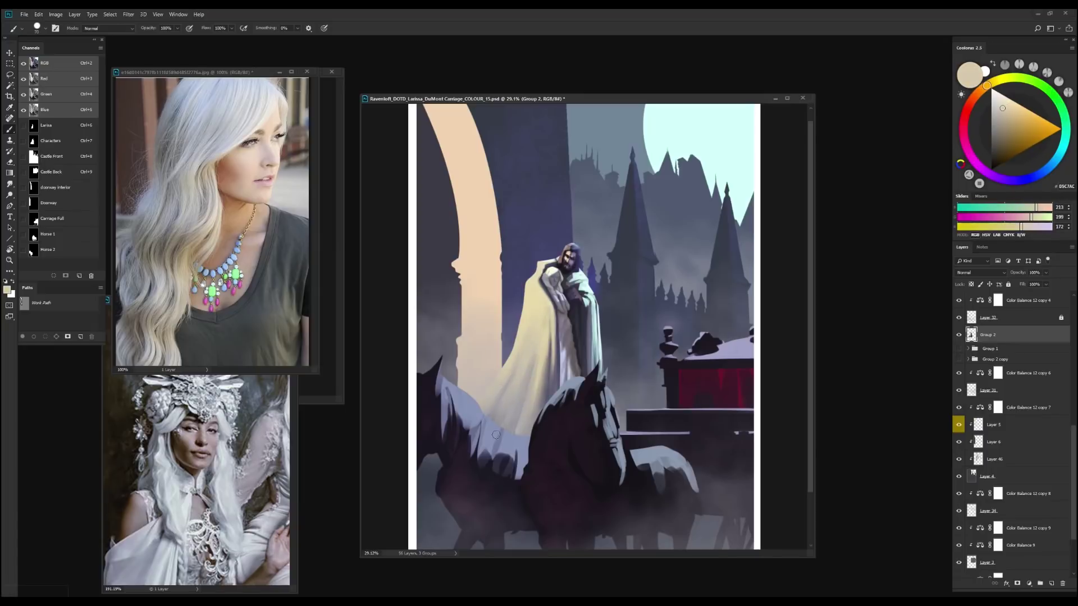
alt+click(552, 332)
Paint soft pale cream shading on the woman's face and hood
scroll(552, 332, down, 3)
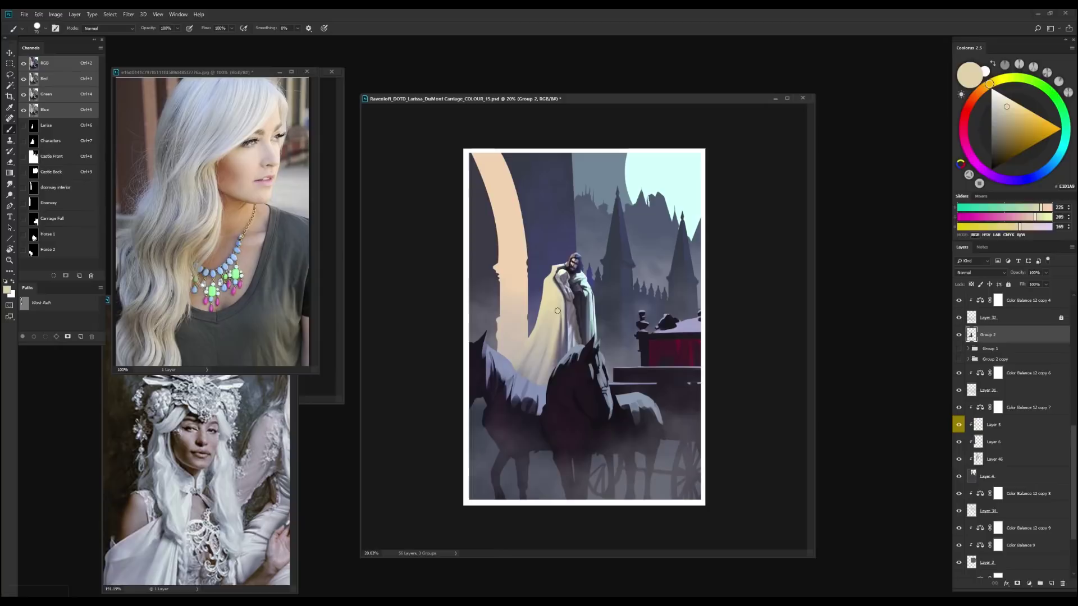
alt+click(517, 429)
scroll(584, 252, up, 3)
alt+click(528, 303)
mouse_move(528, 304)
mouse_down()
mouse_move(531, 288)
mouse_move(535, 299)
mouse_up()
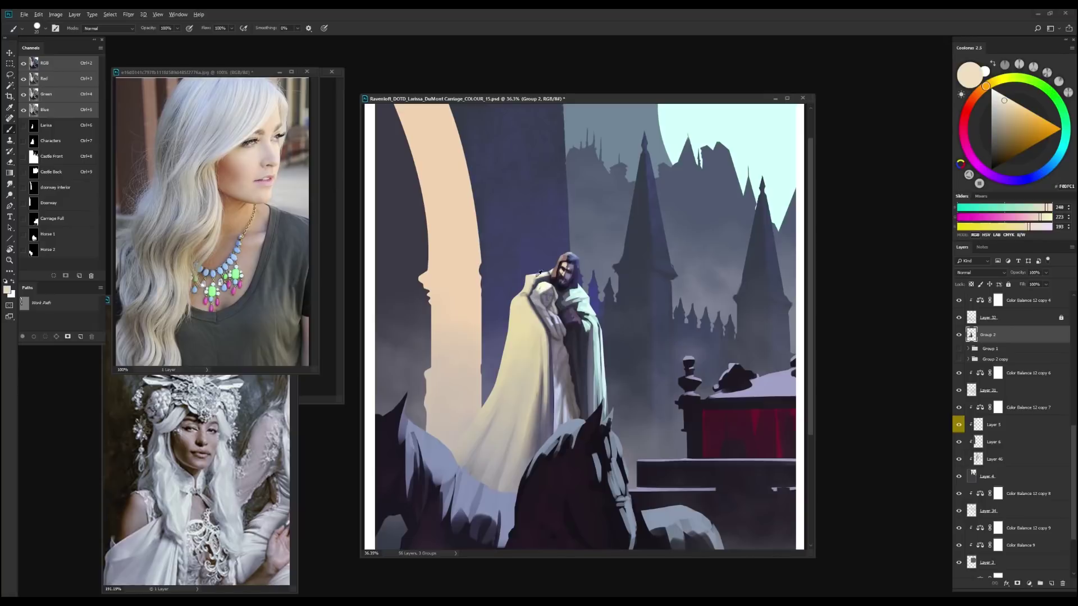
scroll(515, 278, down, 2)
scroll(515, 277, up, 4)
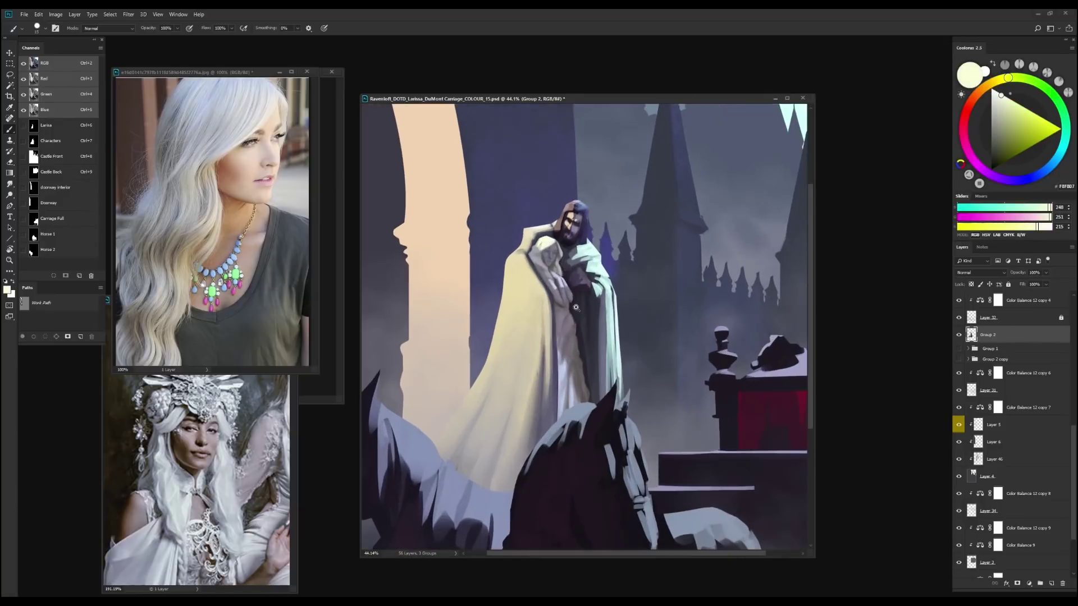
scroll(553, 240, up, 10)
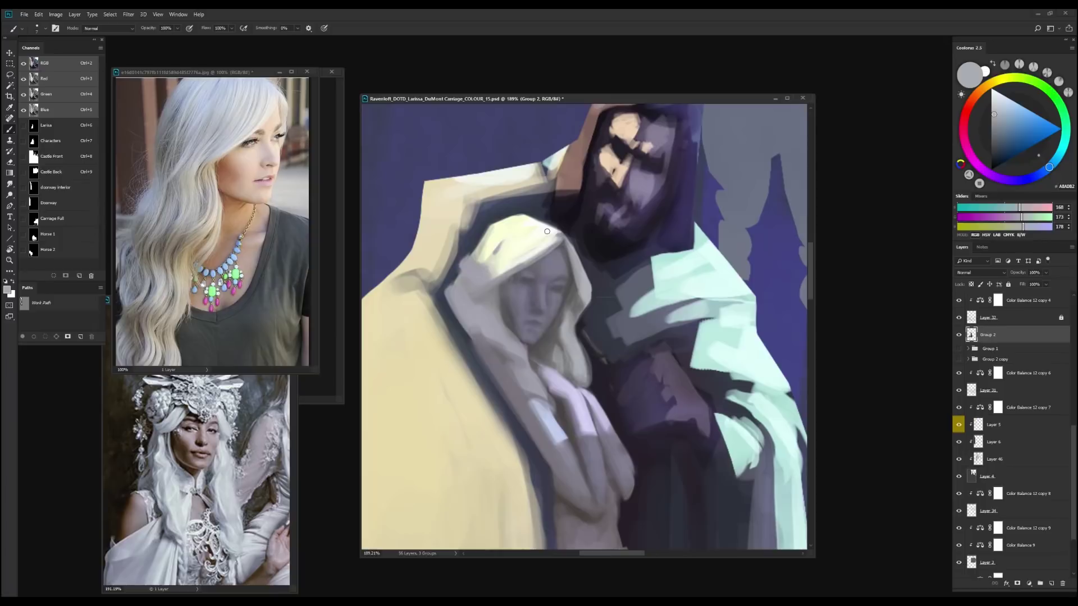
scroll(562, 242, down, 8)
Paint the man's face with sampled skin browns and the hood's purple-grey
scroll(561, 241, up, 4)
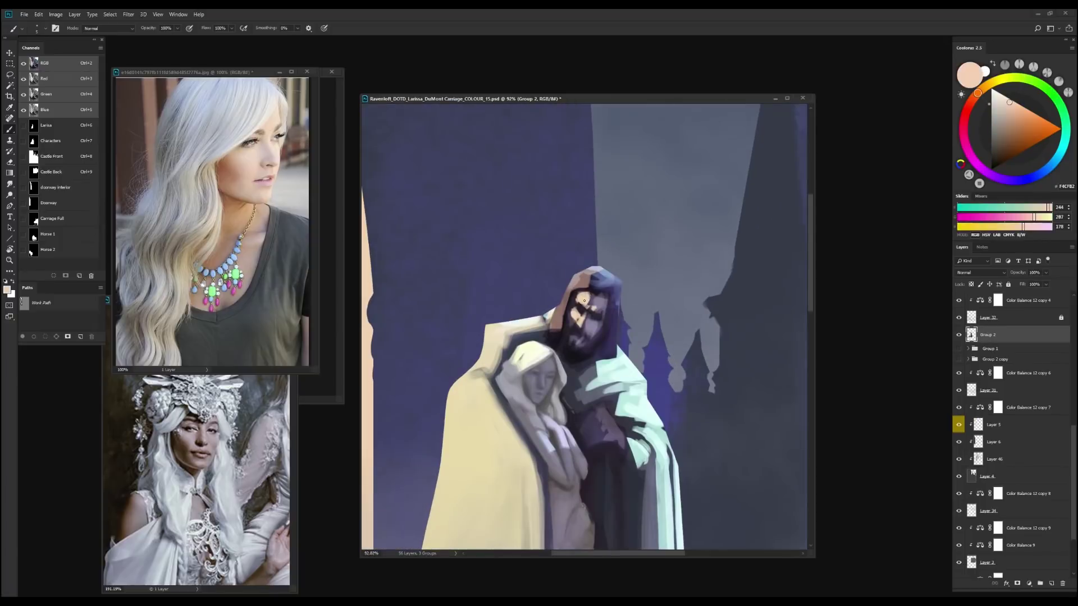
scroll(607, 320, up, 1)
alt+click(570, 303)
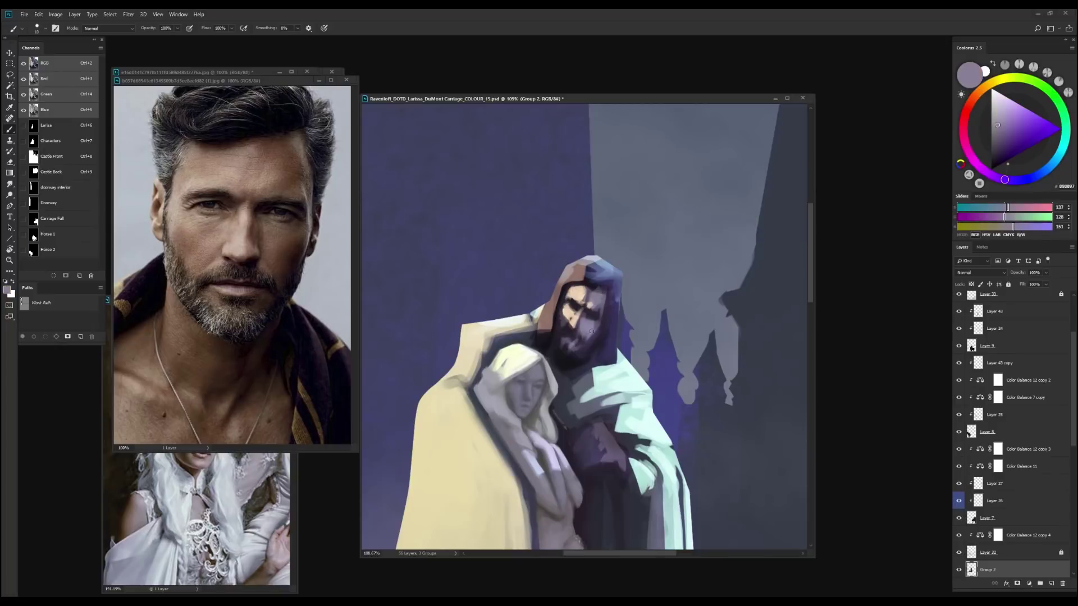
alt+click(578, 309)
alt+click(579, 314)
alt+click(573, 323)
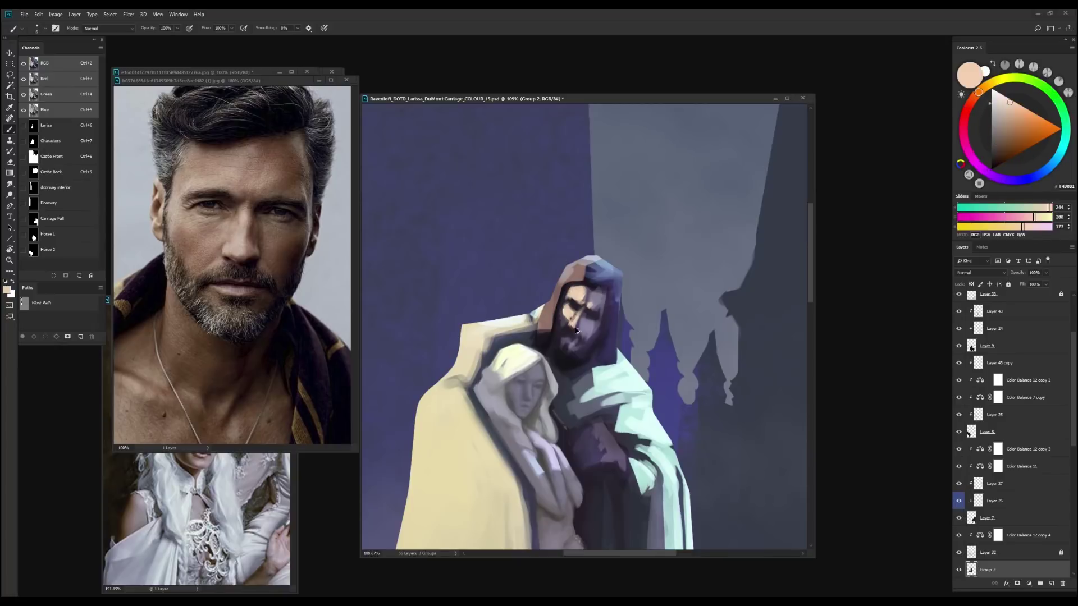
alt+click(579, 324)
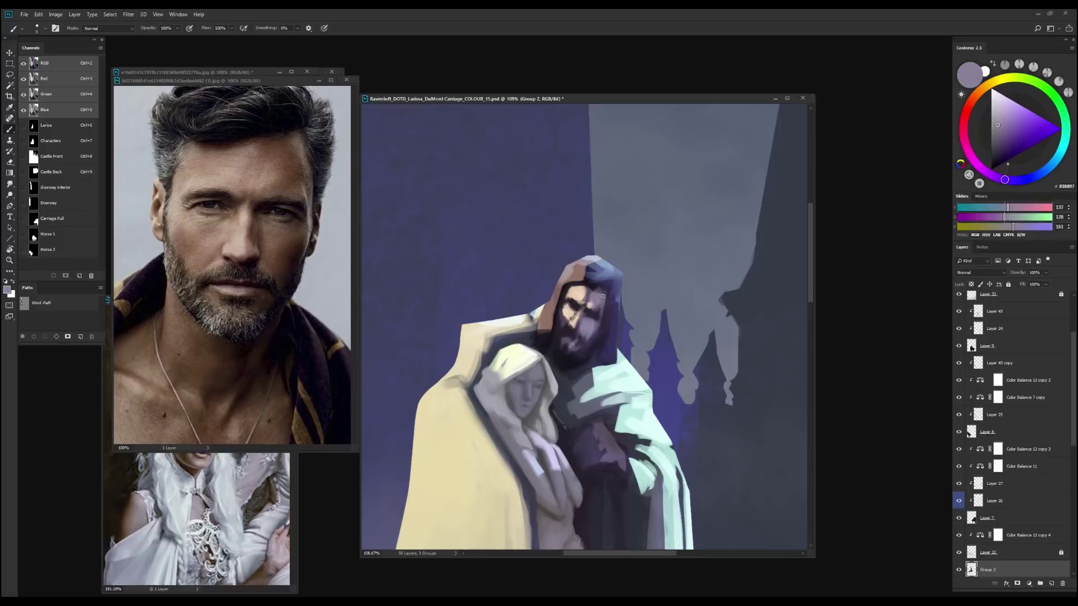
alt+click(578, 336)
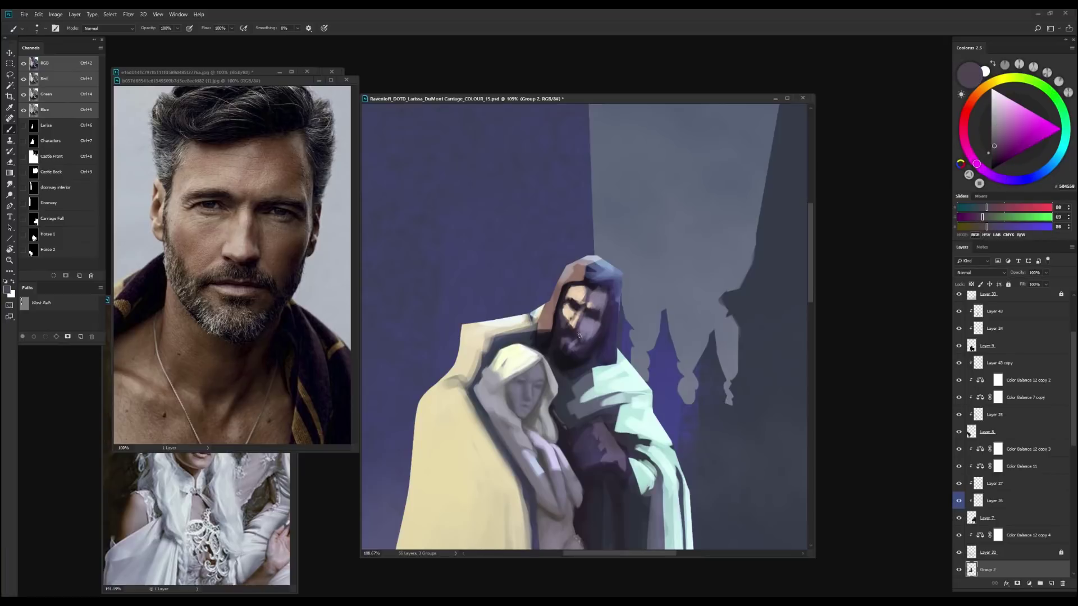
alt+click(590, 310)
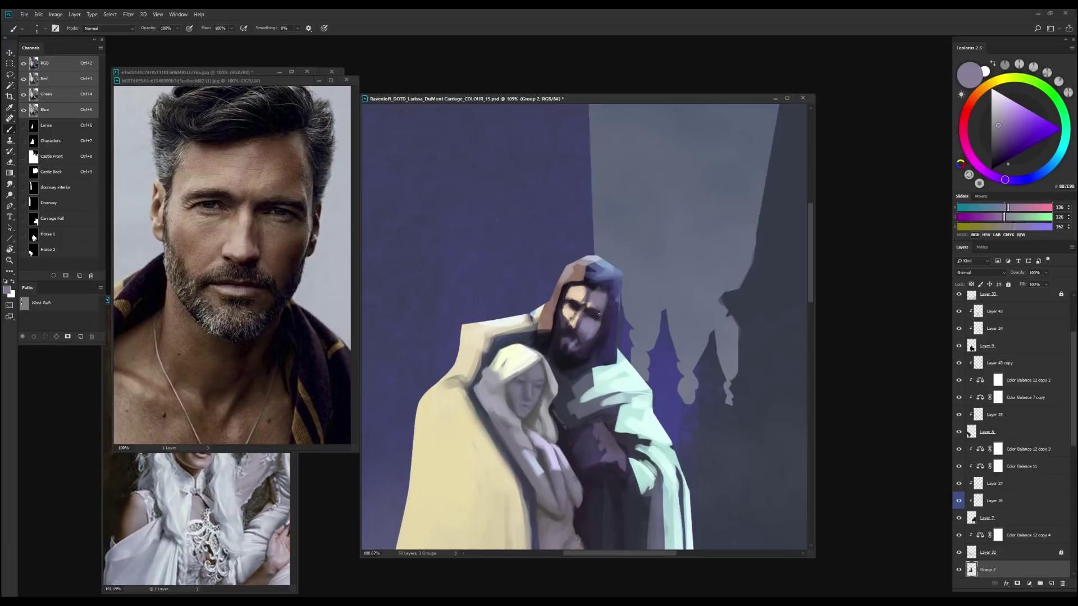
Add a near-black beard and deep shadows under the hood, with peach skin accents
alt+click(564, 328)
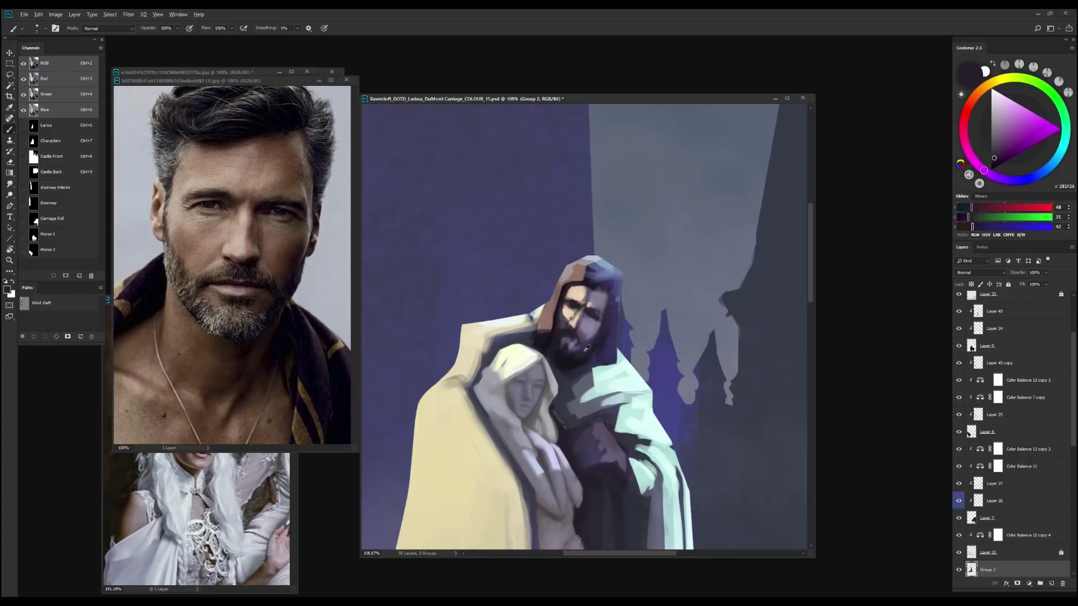
alt+click(583, 346)
alt+click(568, 305)
scroll(605, 381, down, 2)
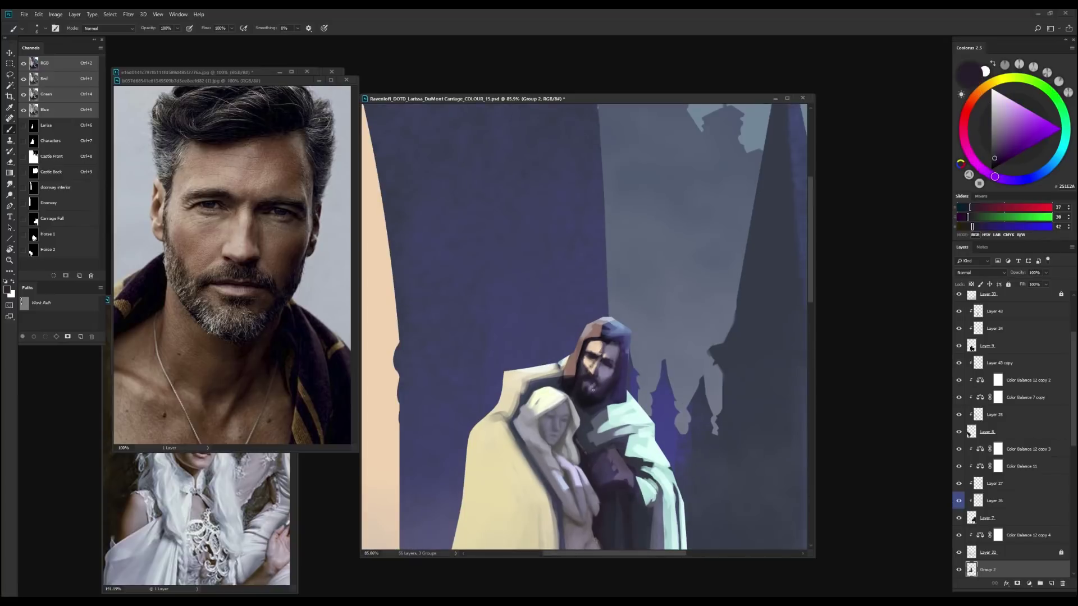
alt+click(596, 376)
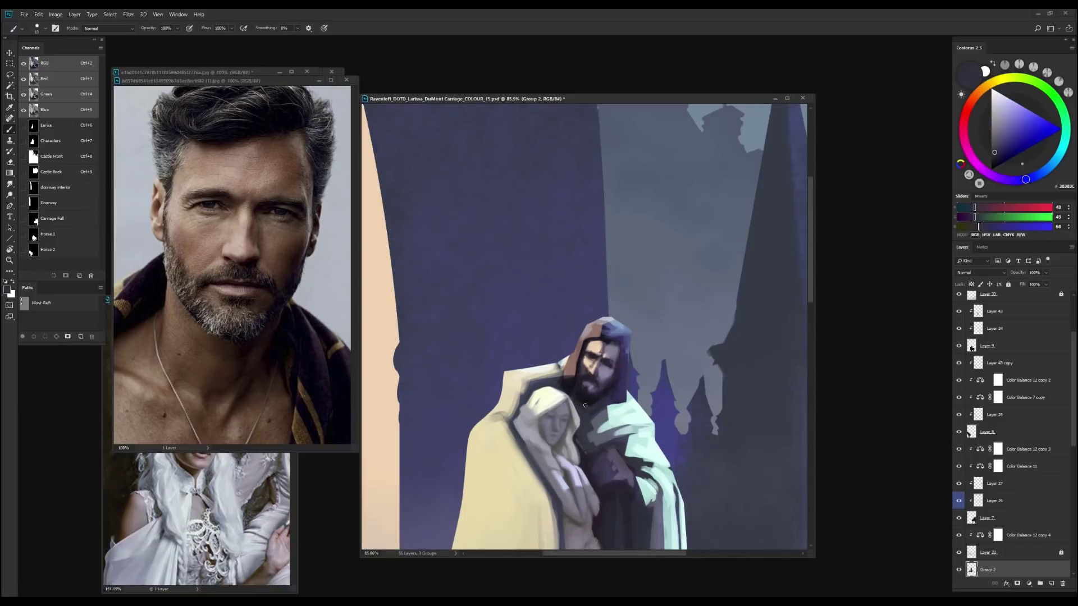
alt+click(590, 338)
alt+click(582, 416)
click(608, 348)
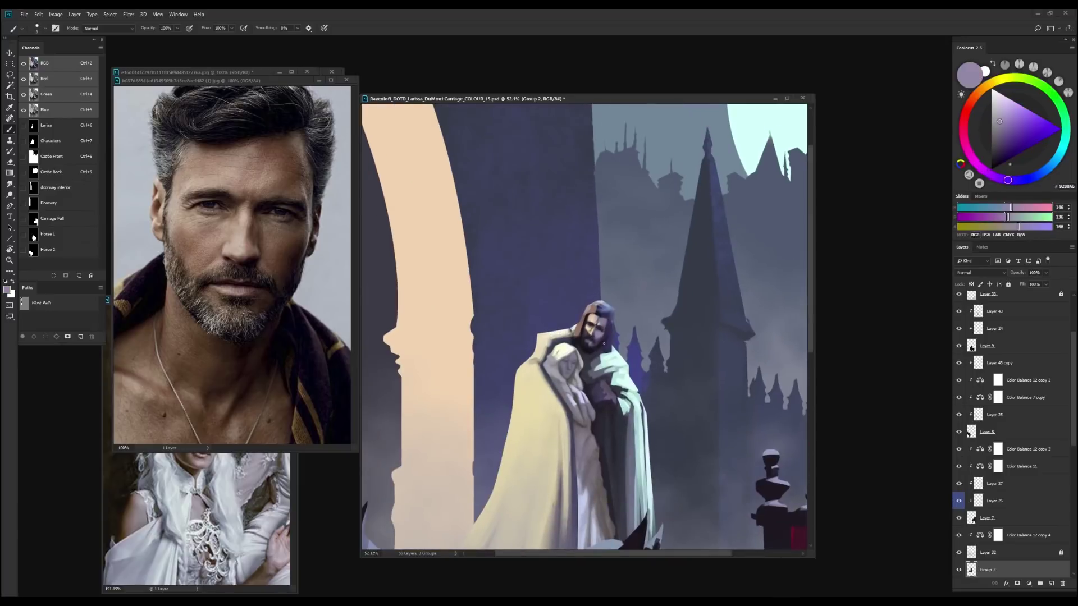
scroll(592, 320, up, 1)
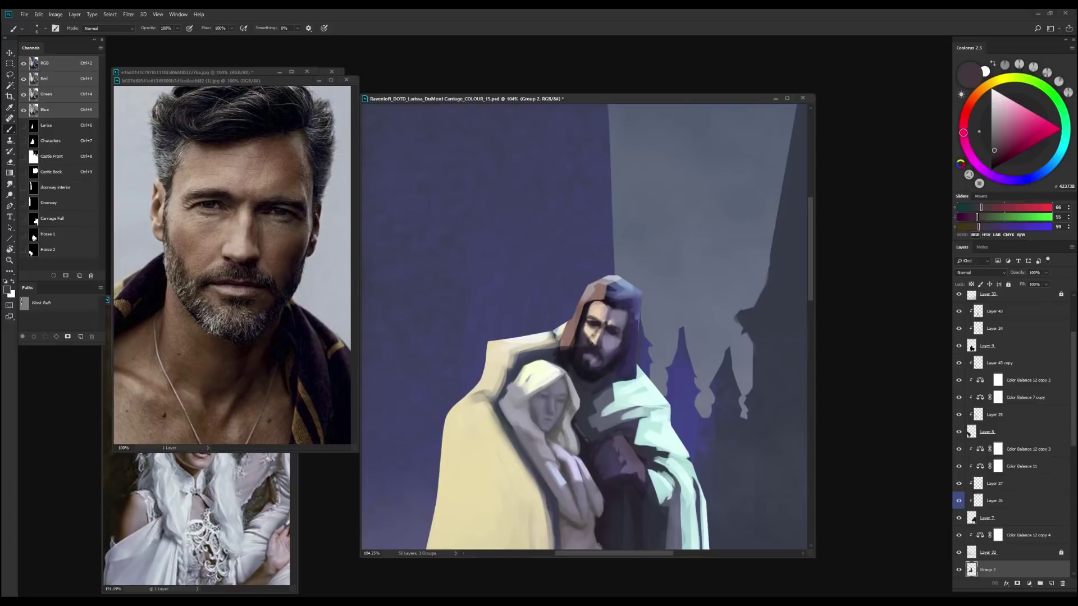
alt+click(588, 360)
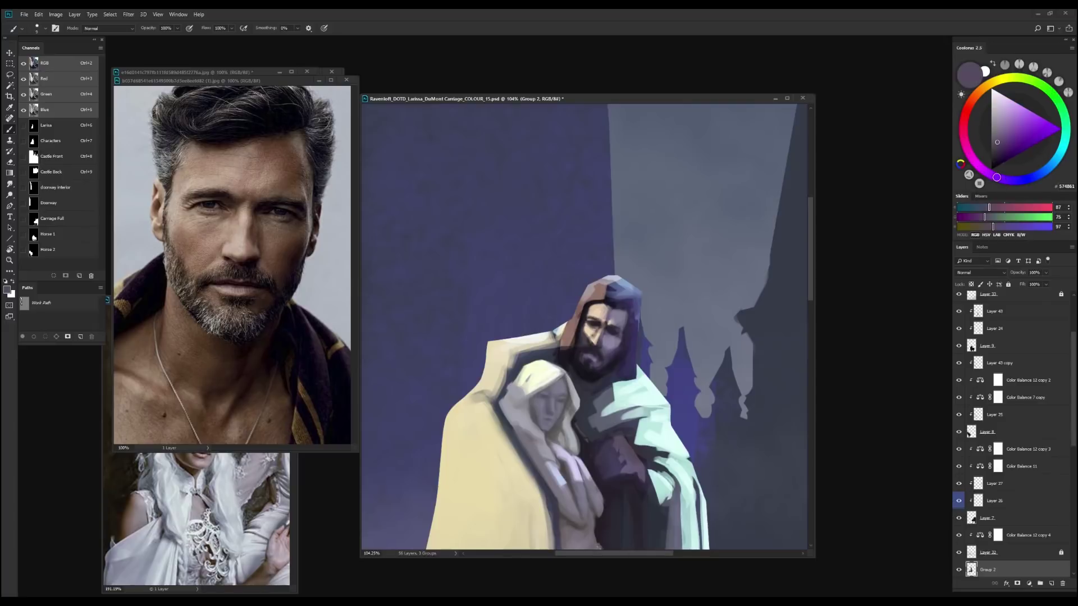
alt+click(613, 362)
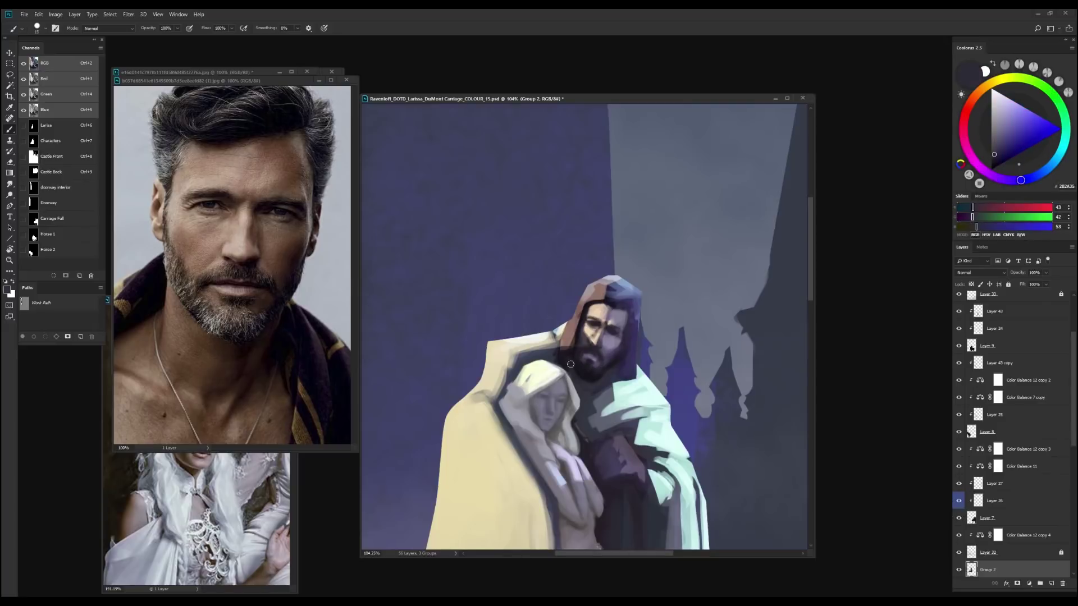
Flip the canvas horizontally to check the face, then touch up hood and cloak tones
key(h)
scroll(532, 404, down, 1)
alt+click(532, 404)
scroll(536, 362, down, 2)
key(e)
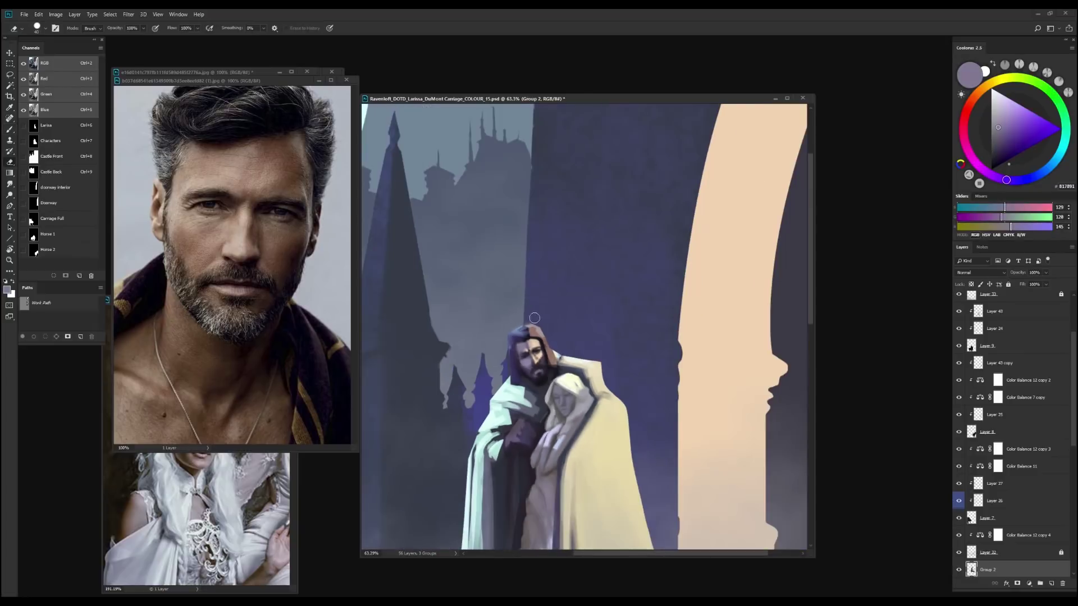
key(b)
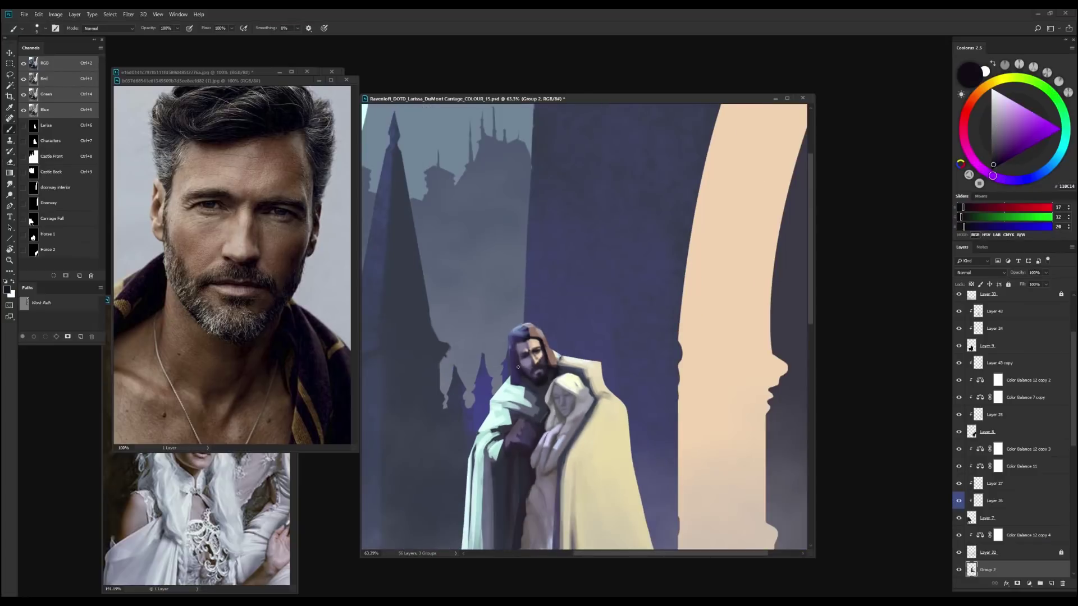
alt+click(513, 361)
alt+click(549, 350)
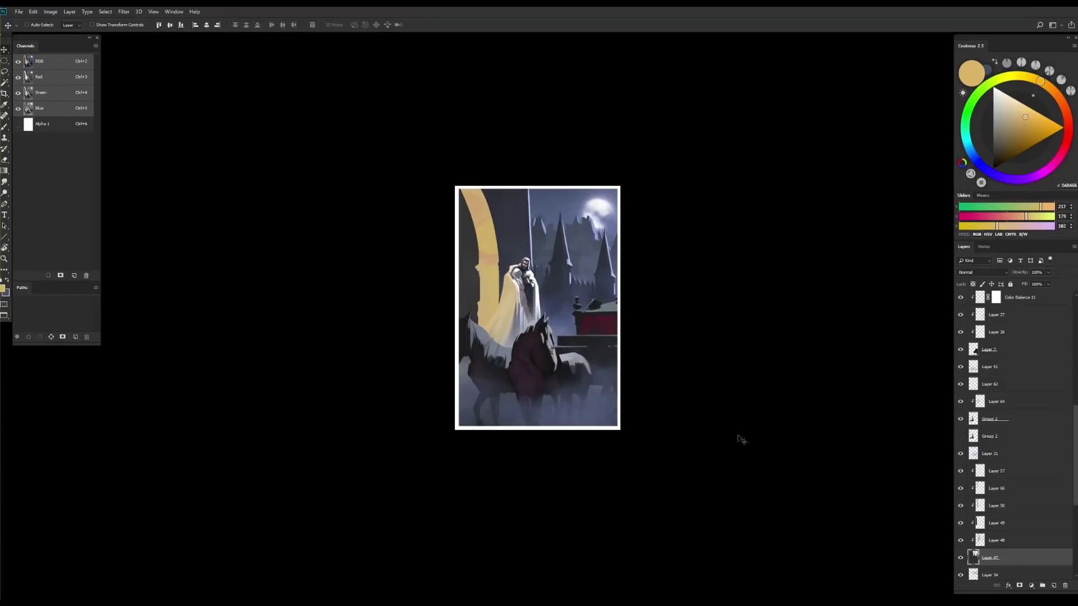
Sample lighter and more yellow tans, then reduce the red in the dark blue colour
click(980, 488)
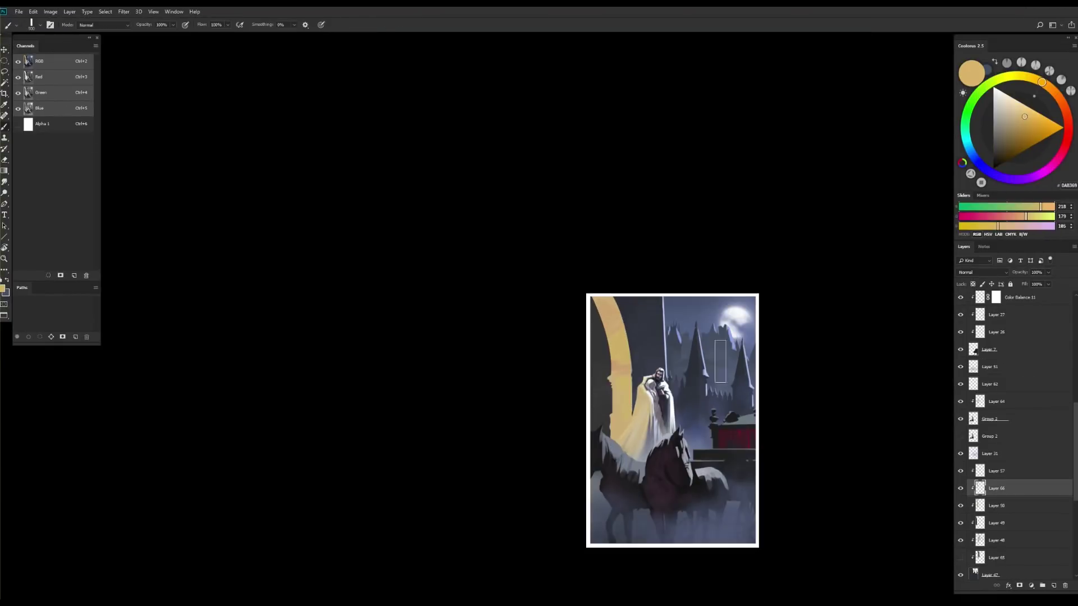
alt+click(639, 371)
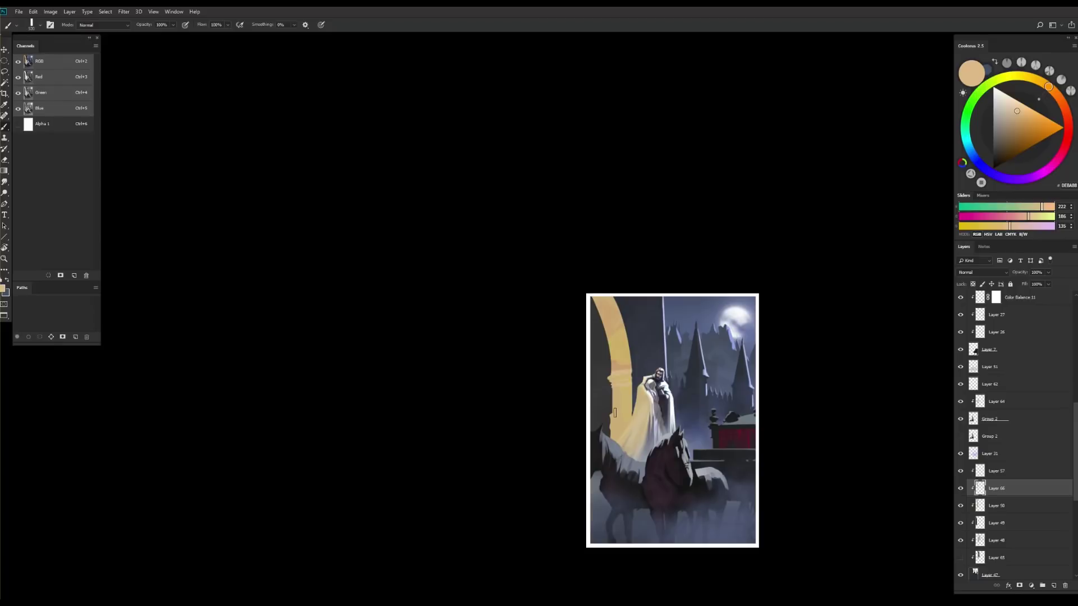
alt+click(636, 425)
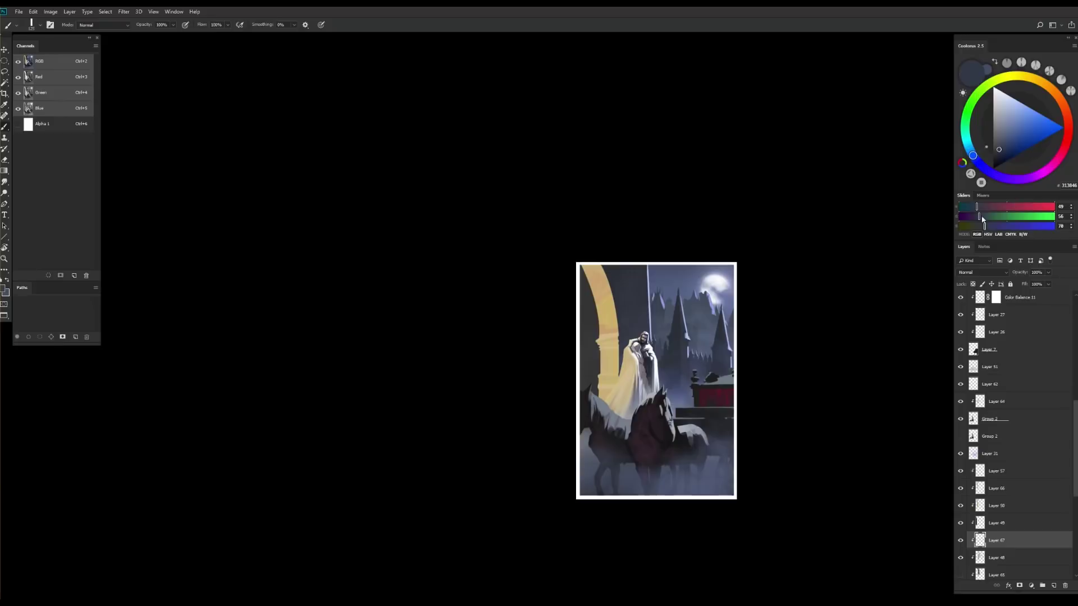
drag(982, 218, 977, 218)
Lasso a castle area and paint inside it with sampled dark blue and blue-grey tones
key(l)
mouse_move(656, 262)
mouse_down()
mouse_move(628, 321)
mouse_move(660, 263)
mouse_up()
key(b)
right_click(651, 269)
key(Escape)
alt+click(649, 310)
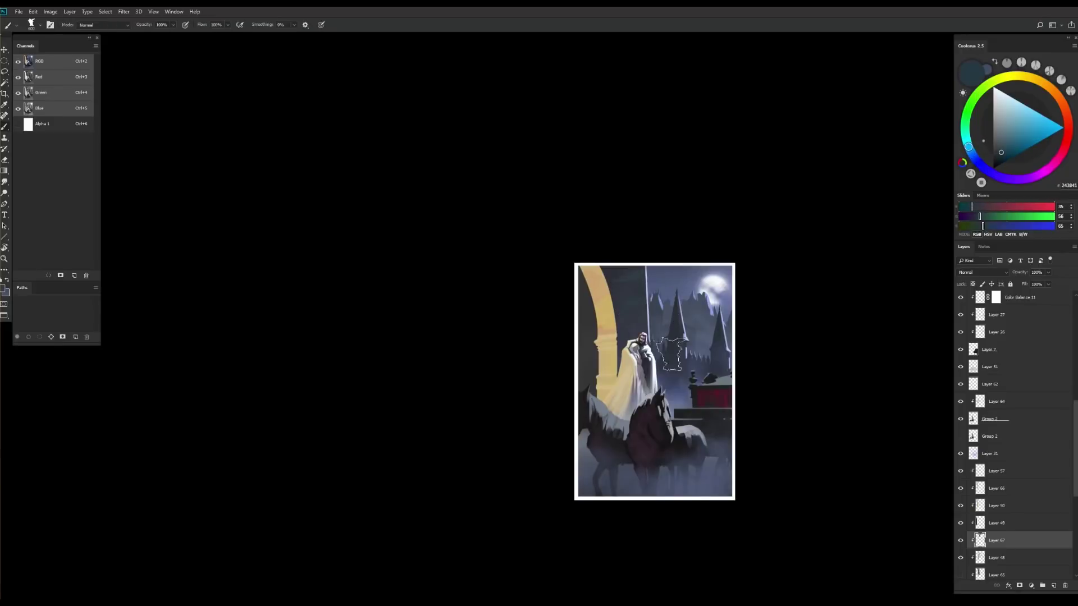
alt+click(672, 353)
alt+click(651, 348)
alt+click(647, 346)
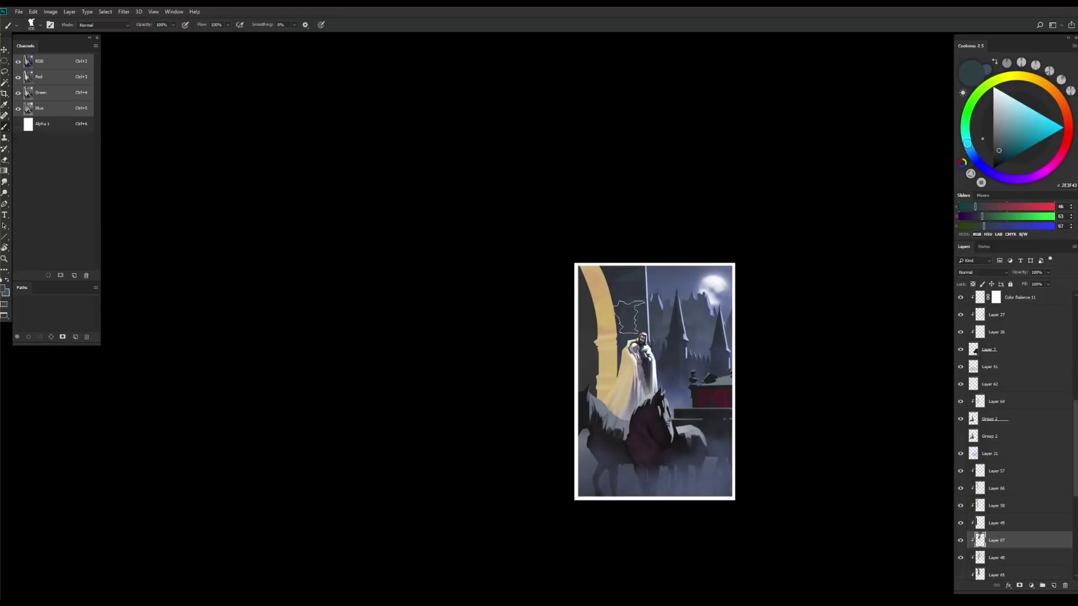
Adjust the selected castle area's lightness with Hue/Saturation and swap back to the tan colour
alt+click(658, 435)
key(ctrl+u)
drag(881, 393, 882, 394)
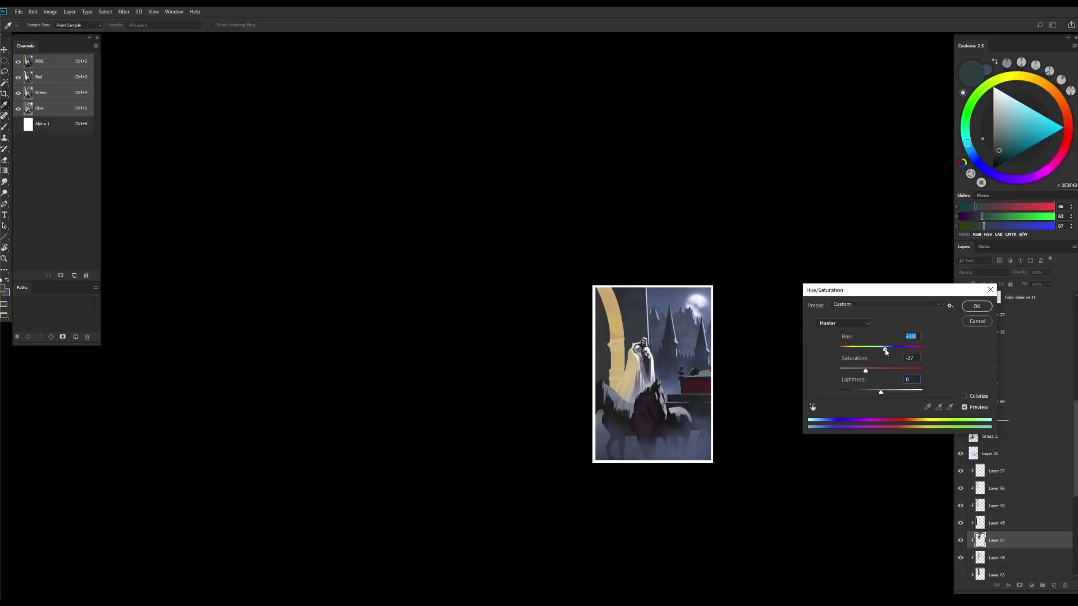
key(Return)
key(b)
key(x)
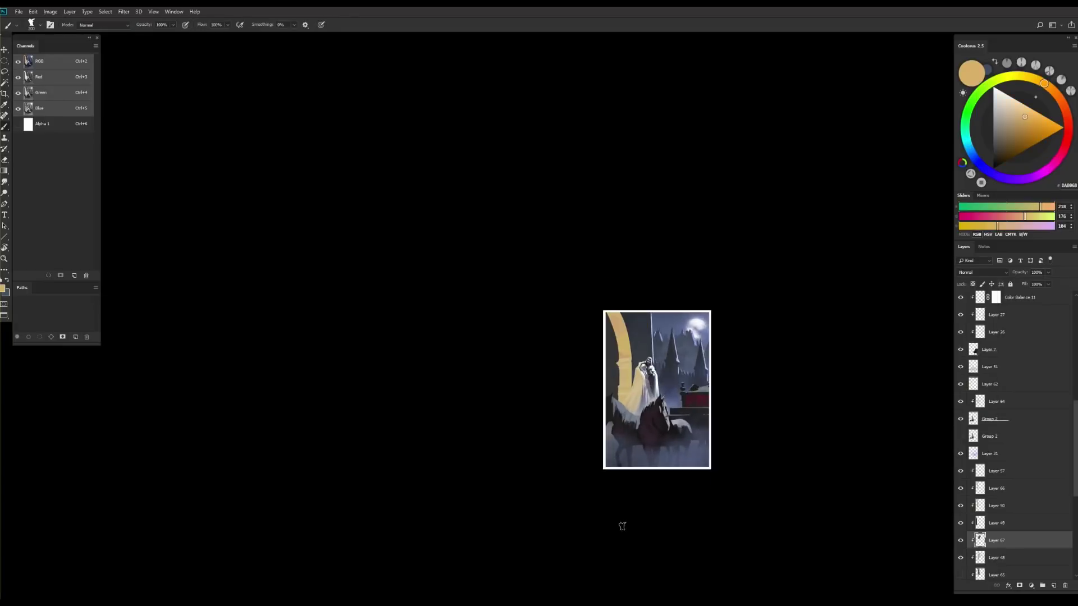
Sample a grey and a darker grey from the painting
scroll(674, 337, up, 1)
alt+click(624, 353)
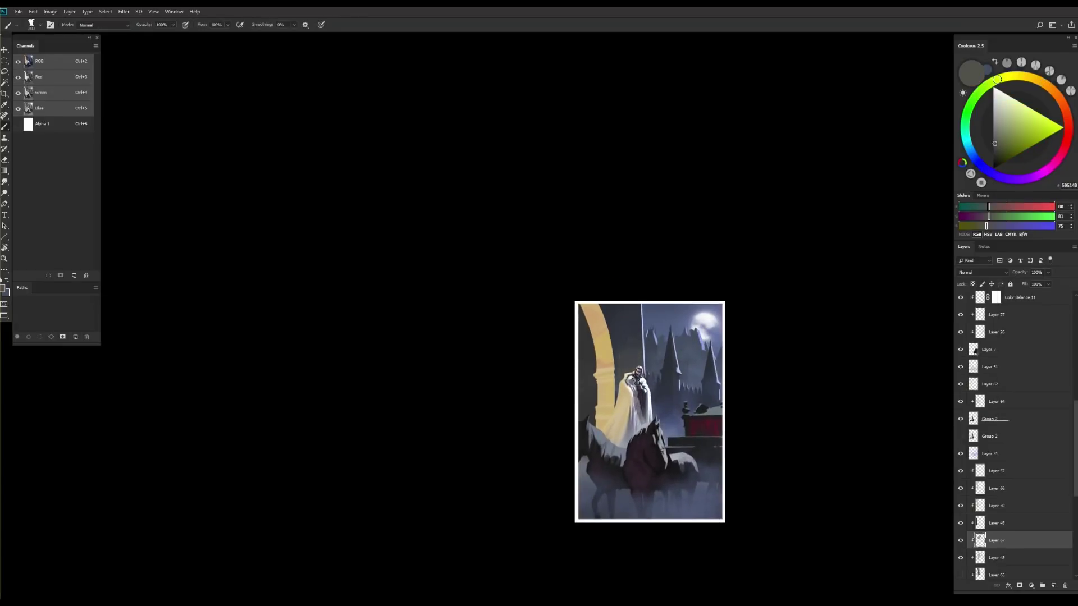
alt+click(589, 368)
scroll(590, 369, down, 3)
scroll(589, 393, up, 4)
Select Layer 68 as the layer to paint on
key(v)
click(587, 496)
scroll(1011, 433, down, 3)
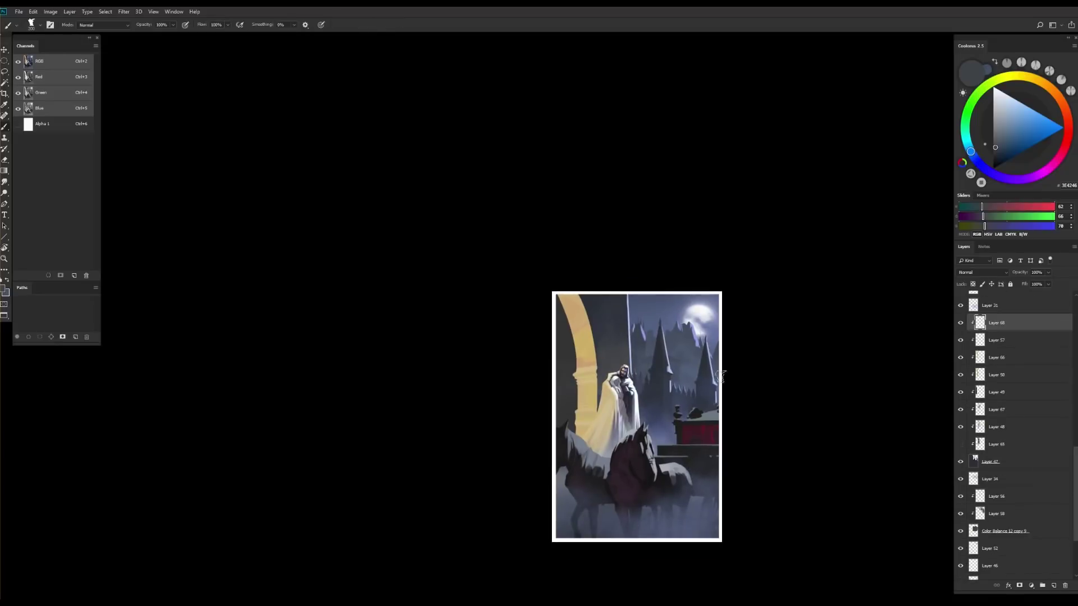
click(960, 428)
scroll(1010, 432, up, 3)
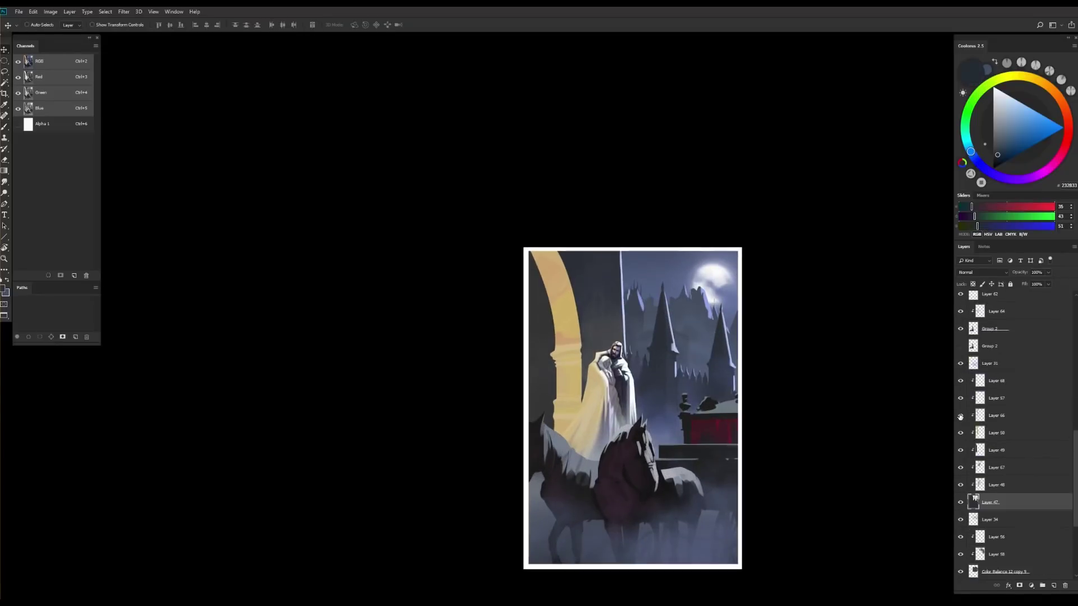
click(996, 381)
key(b)
scroll(711, 326, down, 1)
Paint the castle with sampled dark blue, violet-blue and muted blue-grey tones, erasing as needed
right_click(711, 329)
key(Escape)
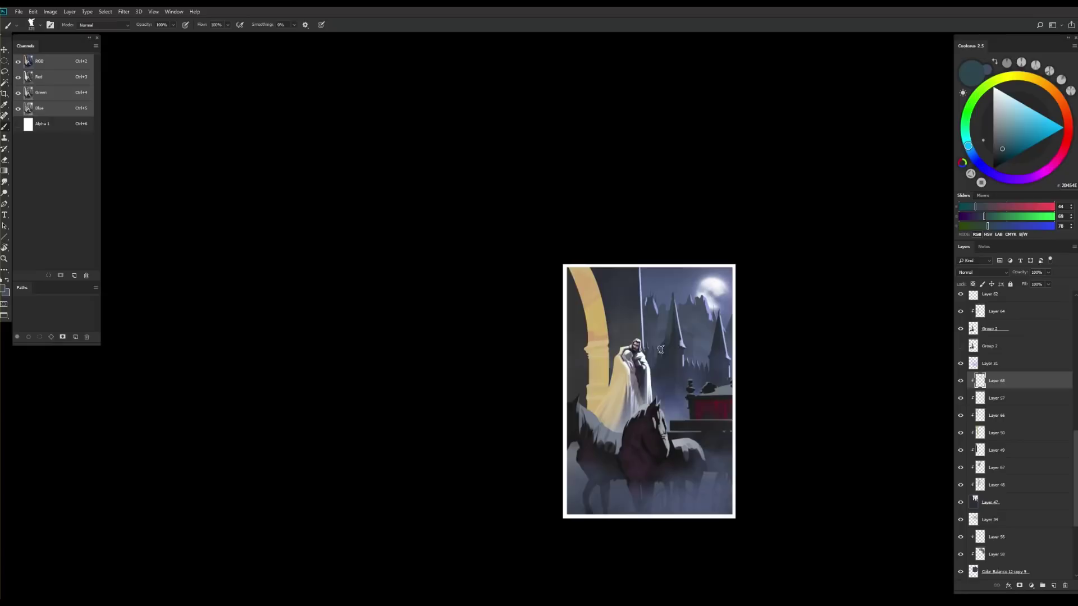
right_click(668, 337)
key(Escape)
key(e)
key(b)
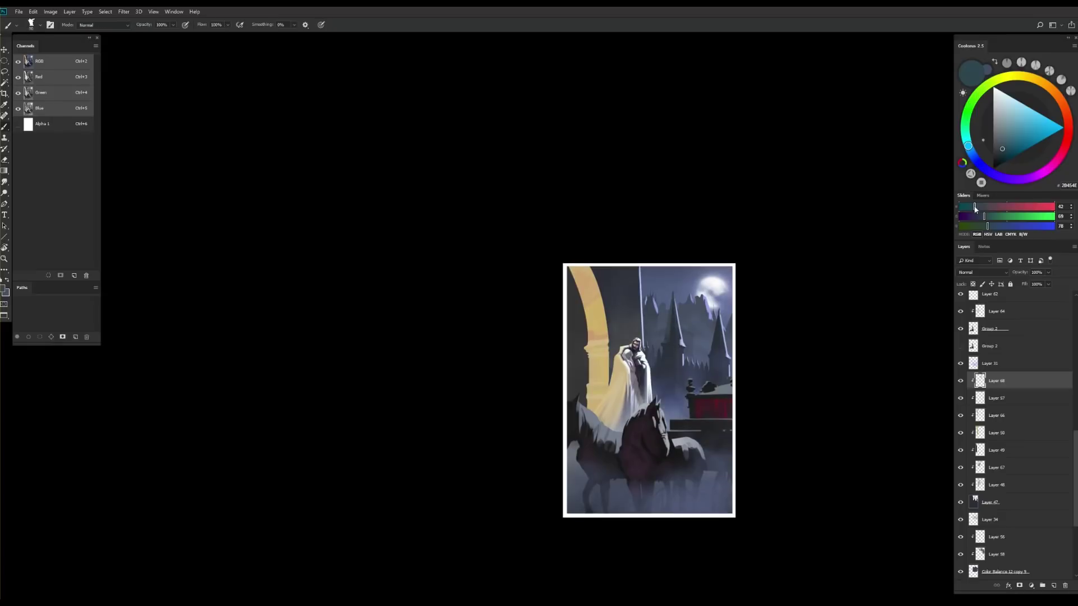
alt+click(668, 349)
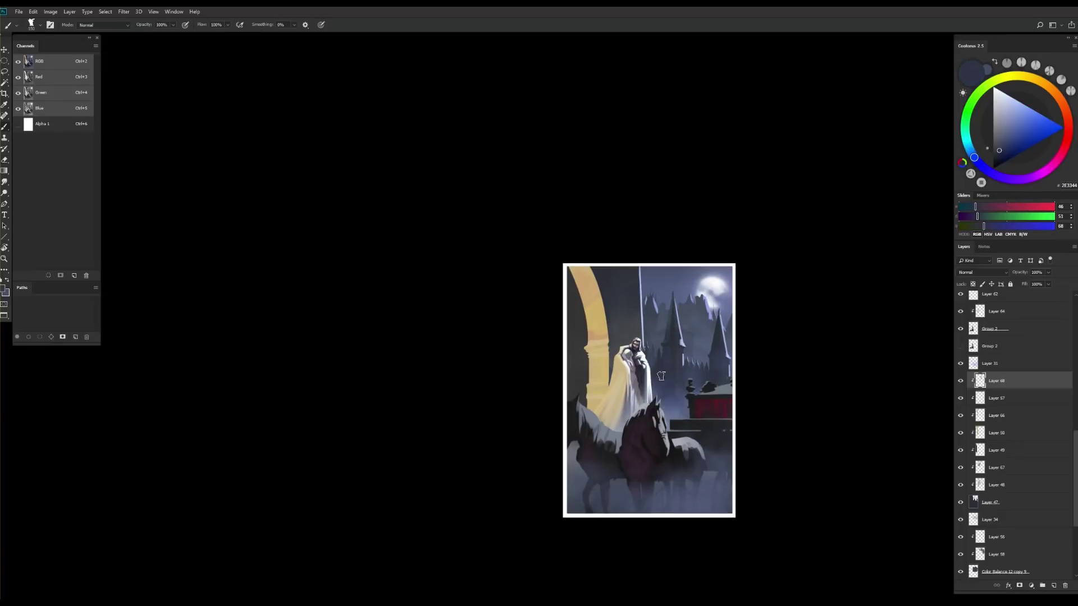
alt+click(722, 347)
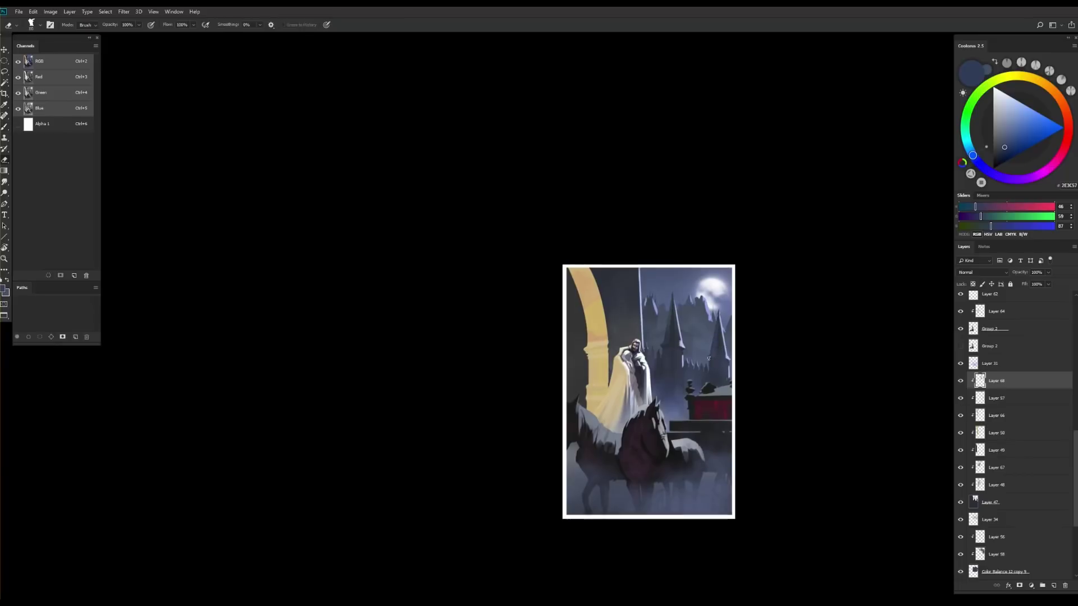
alt+click(714, 354)
alt+click(714, 362)
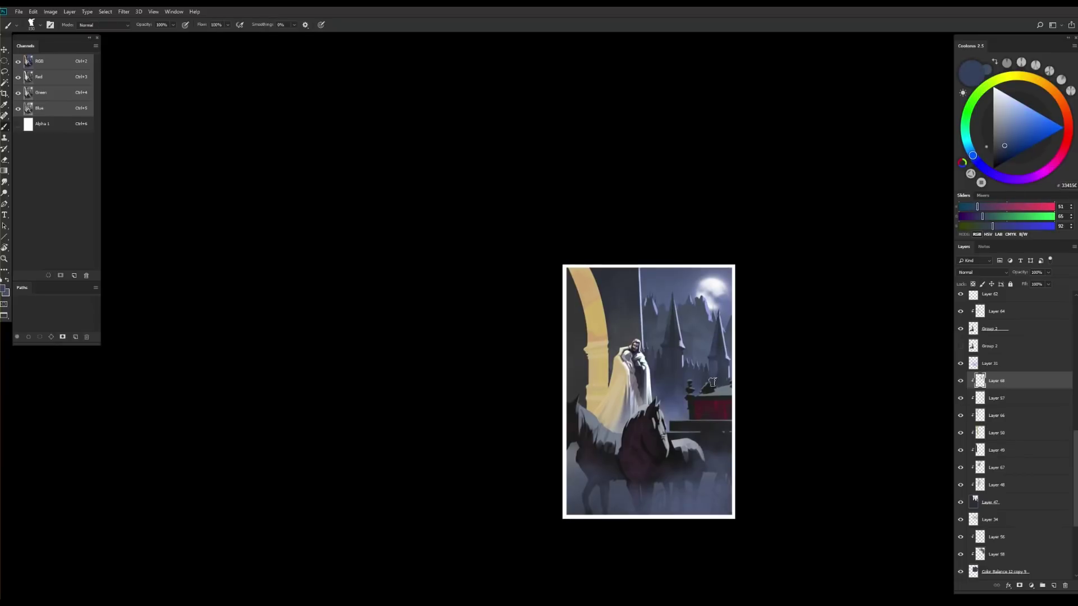
key(e)
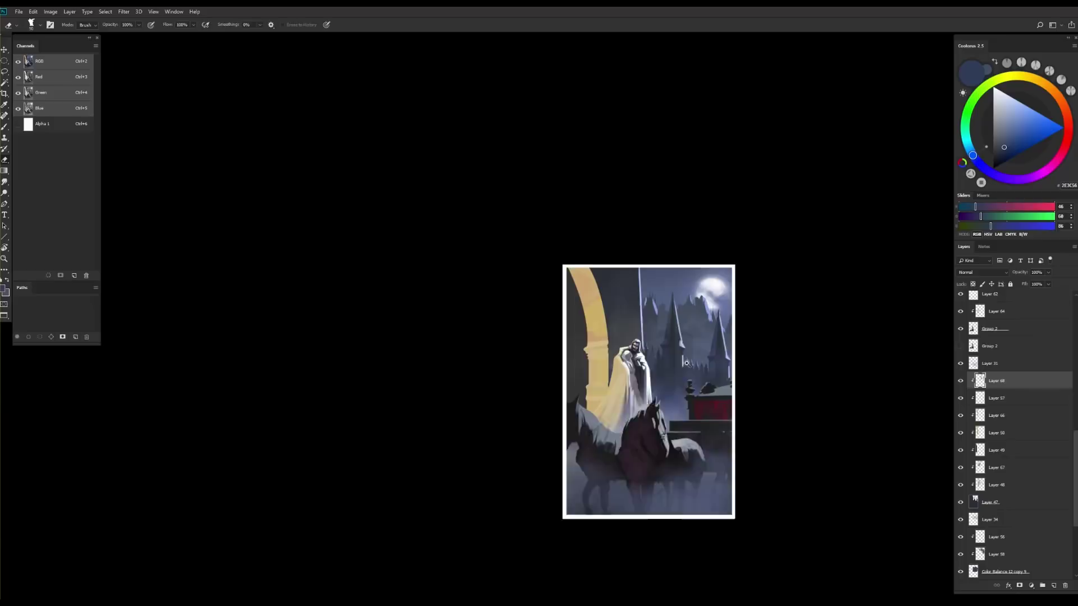
scroll(686, 363, up, 2)
Lift the selected castle piece onto its own layer, shift it slightly, and merge it down
key(l)
key(ctrl+j)
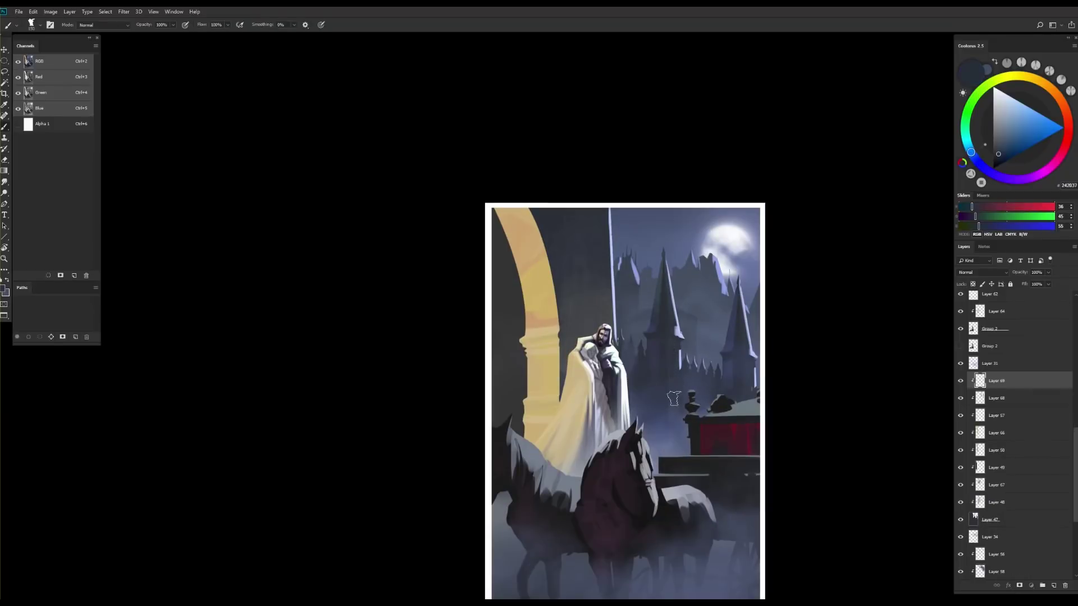
key(v)
drag(676, 371, 747, 389)
scroll(746, 387, up, 1)
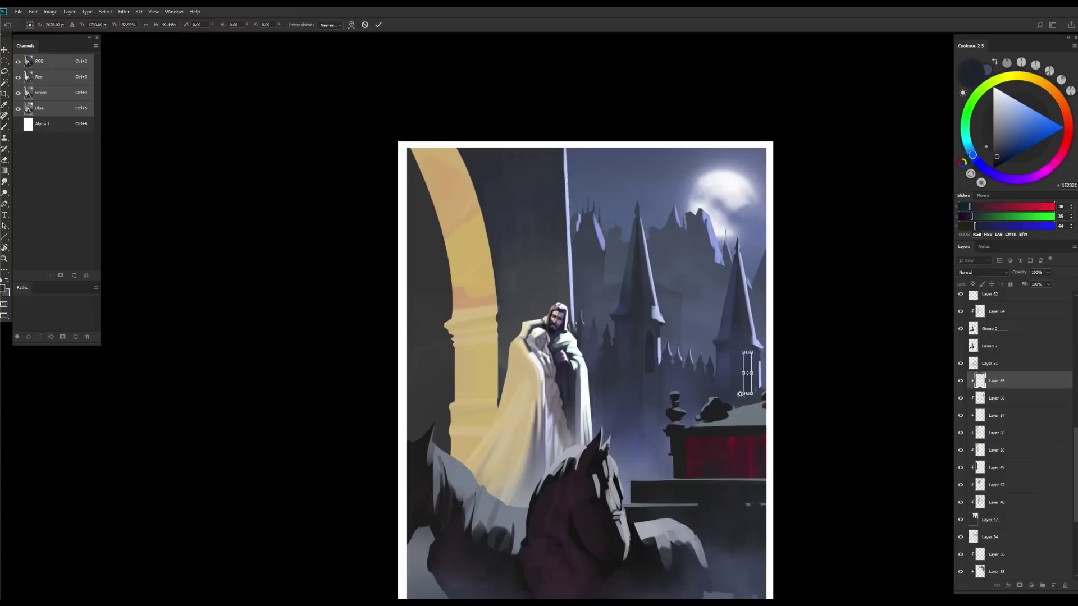
key(ctrl+u)
key(Escape)
key(ctrl+e)
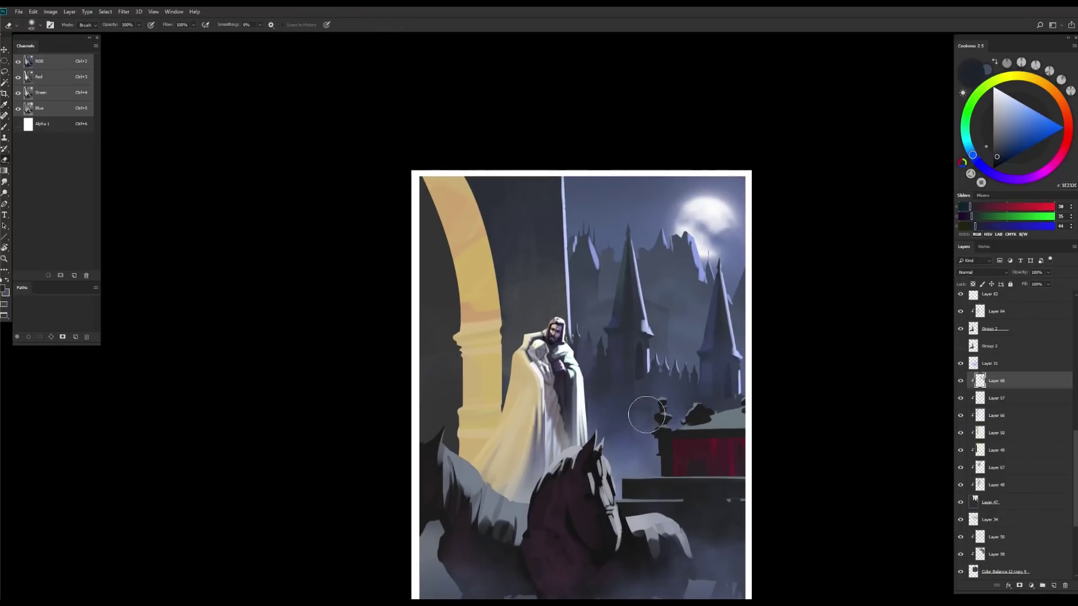
Lasso a thin window shape on the central castle tower
scroll(651, 365, up, 2)
key(l)
drag(645, 306, 649, 374)
drag(641, 314, 644, 306)
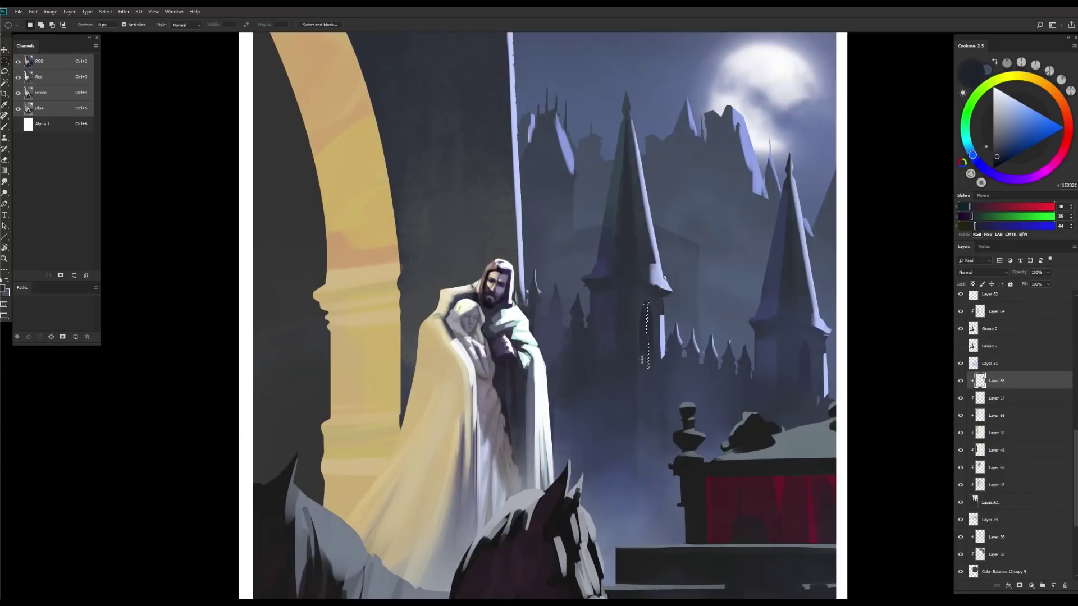
scroll(643, 314, up, 2)
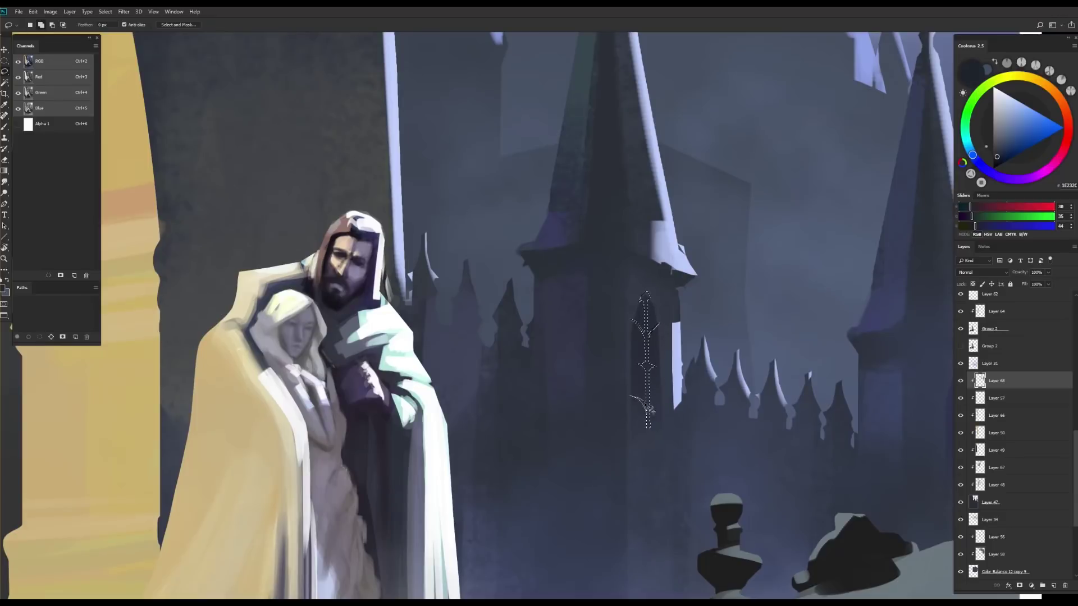
scroll(649, 410, down, 5)
scroll(638, 366, up, 3)
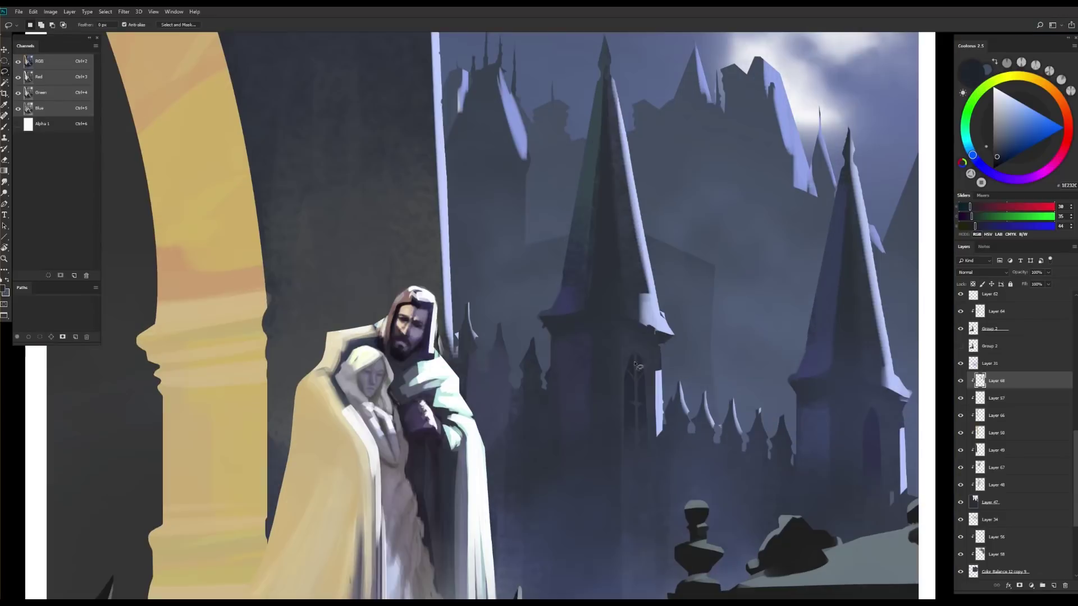
drag(638, 359, 636, 352)
Paint the tower window blue-grey, unclip Layer 68, darken via Hue/Saturation, and remove the empty layer
key(ctrl+shift+alt+n)
key(b)
click(982, 207)
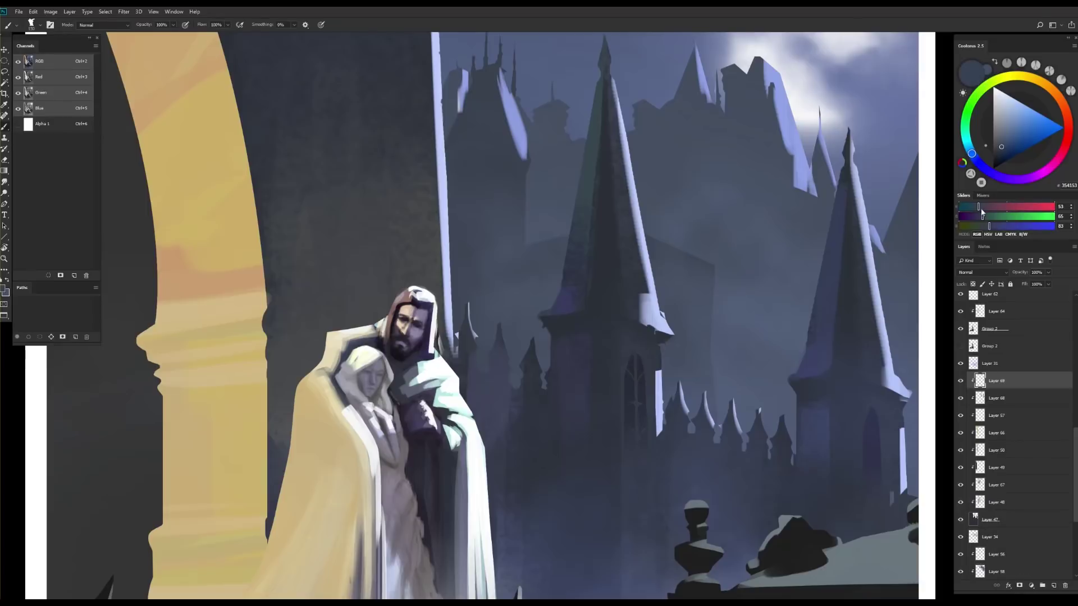
alt+click(969, 401)
key(ctrl+u)
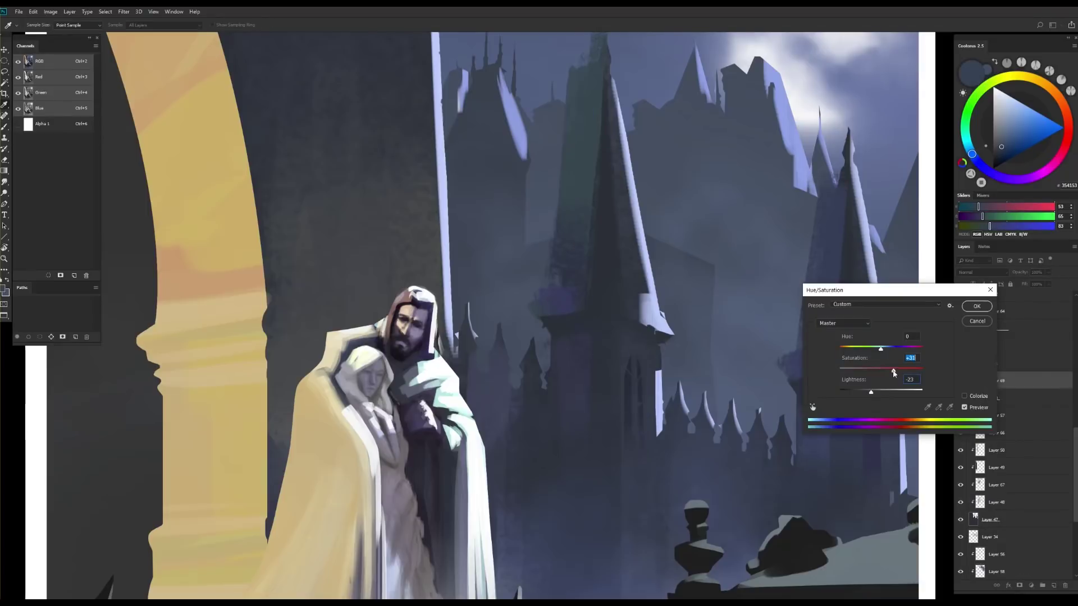
key(Escape)
key(Delete)
scroll(725, 482, down, 3)
Restore the brightened moon layer and sample the moon's white
key(v)
scroll(725, 483, down, 2)
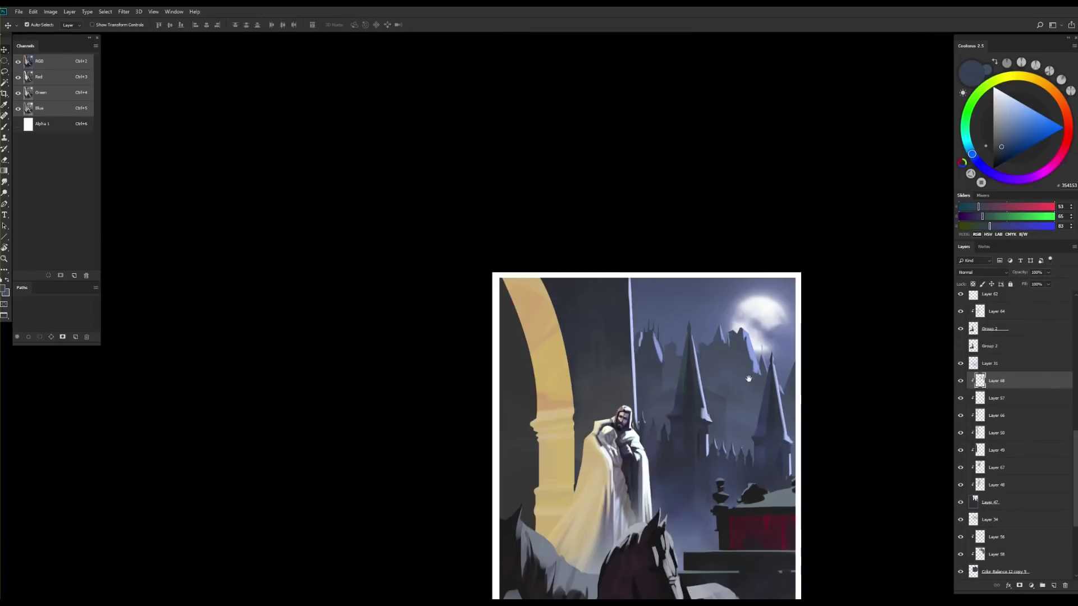
scroll(725, 483, up, 1)
key(l)
scroll(725, 483, down, 1)
scroll(710, 414, up, 2)
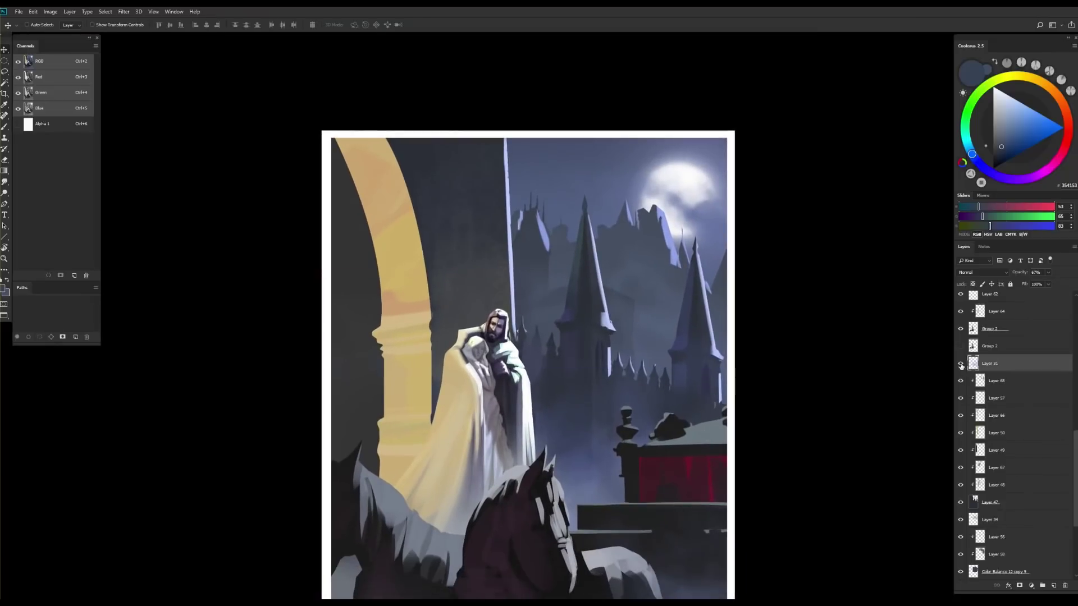
scroll(704, 379, down, 2)
key(ctrl+z)
key(ctrl+z)
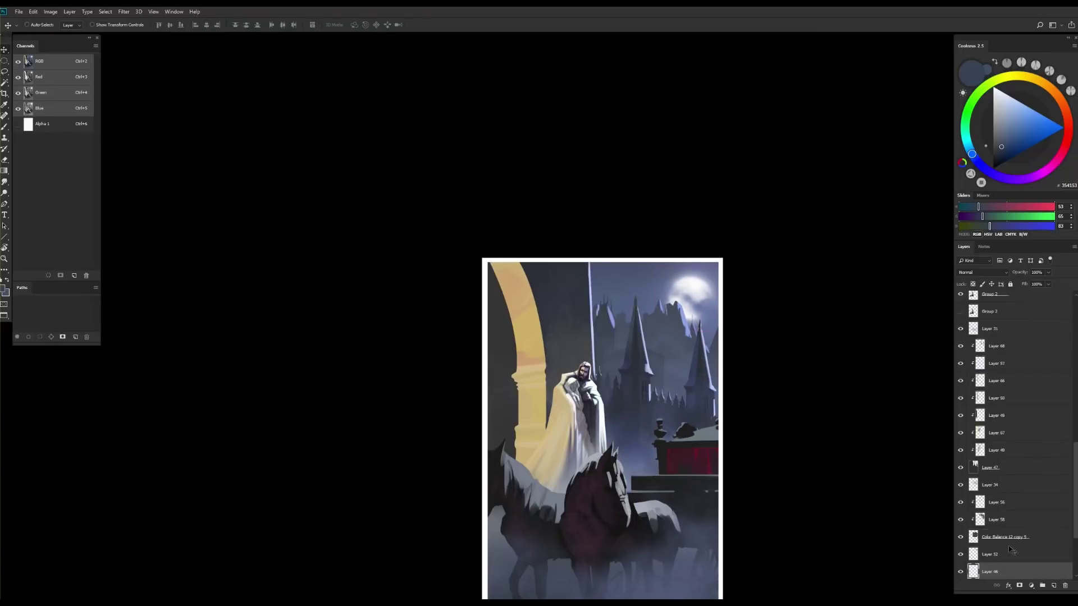
key(b)
alt+click(694, 302)
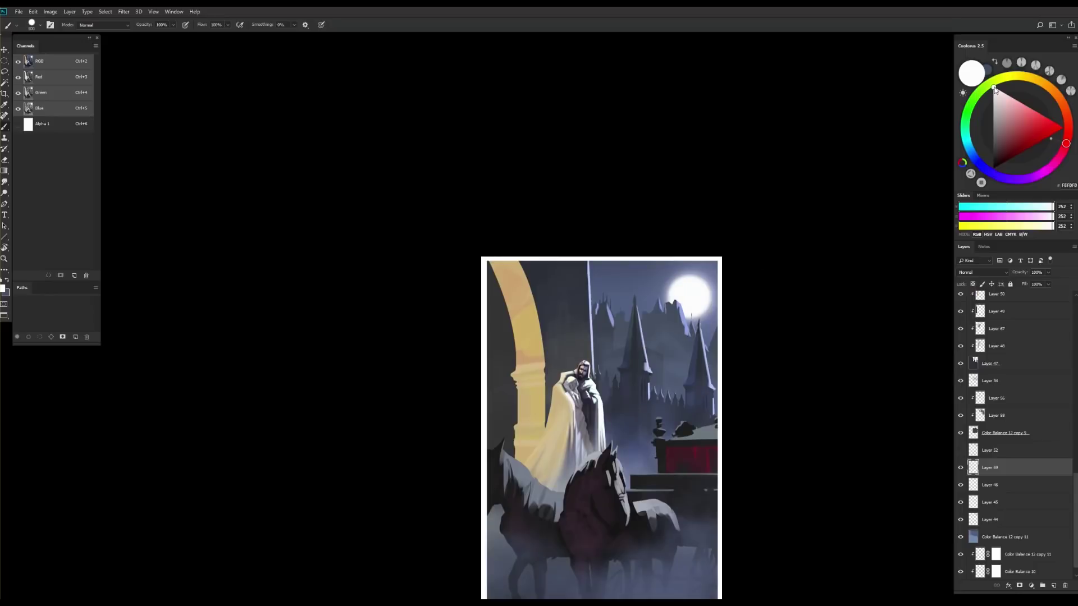
Test clipping Layer 69 onto Layer 46, then try a circular selection around the moon
key(ctrl+alt+g)
click(995, 92)
key(ctrl+alt+g)
key(x)
key(m)
drag(669, 276, 707, 315)
key(ctrl+d)
Select the Color Balance 12 copy 9 layer and apply Hue/Saturation to whiten the moon
scroll(739, 241, up, 3)
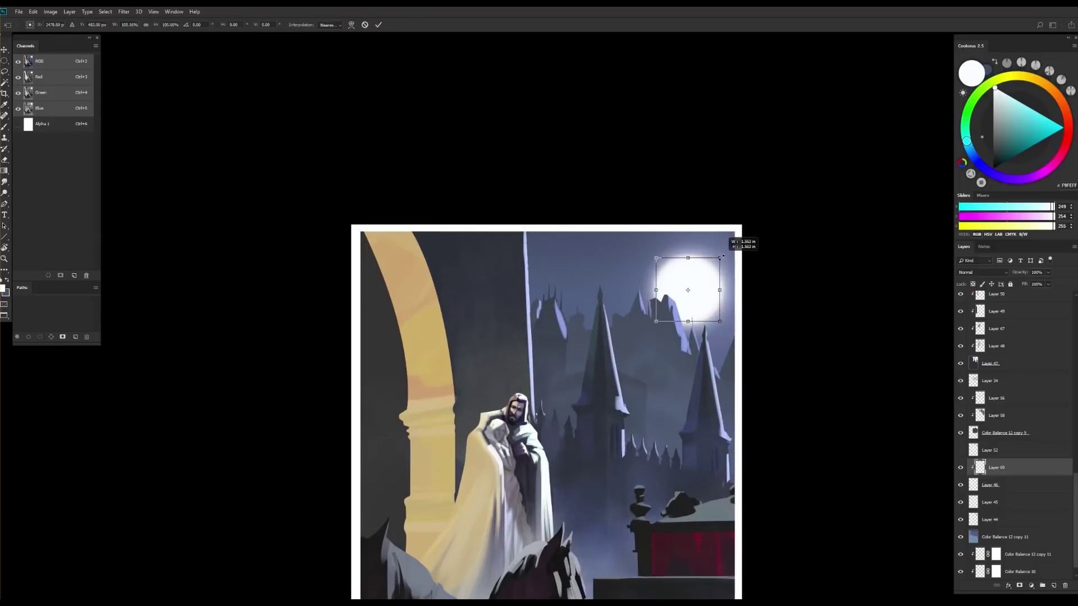
scroll(743, 344, down, 5)
key(v)
click(989, 519)
key(ctrl+u)
key(Escape)
scroll(760, 429, down, 3)
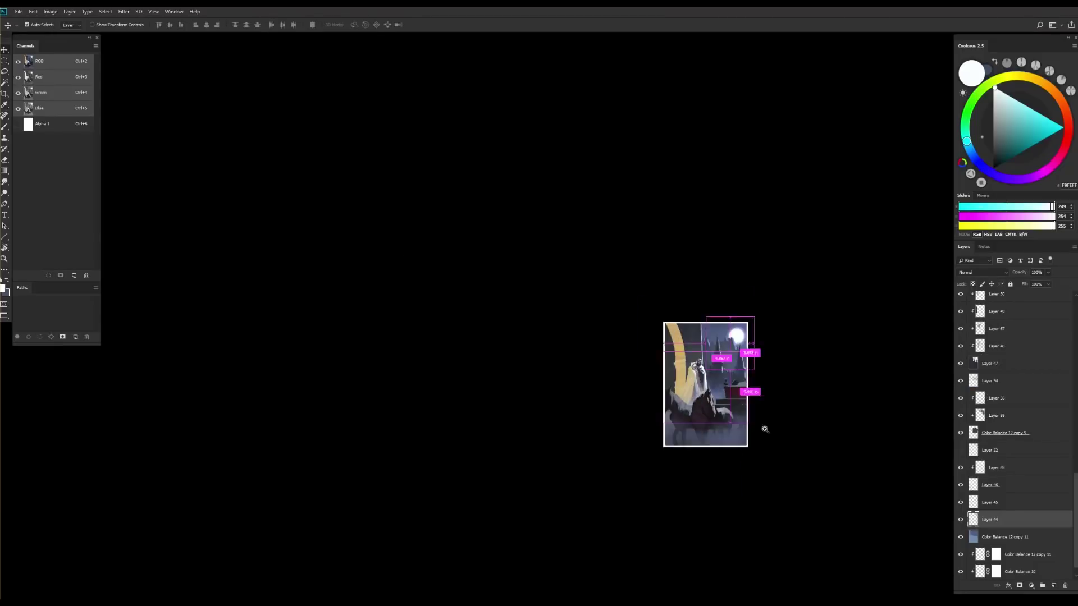
scroll(760, 429, up, 1)
click(1005, 433)
key(ctrl+u)
click(977, 307)
Flip the canvas horizontally and add a new clipped layer for painting
scroll(696, 382, up, 1)
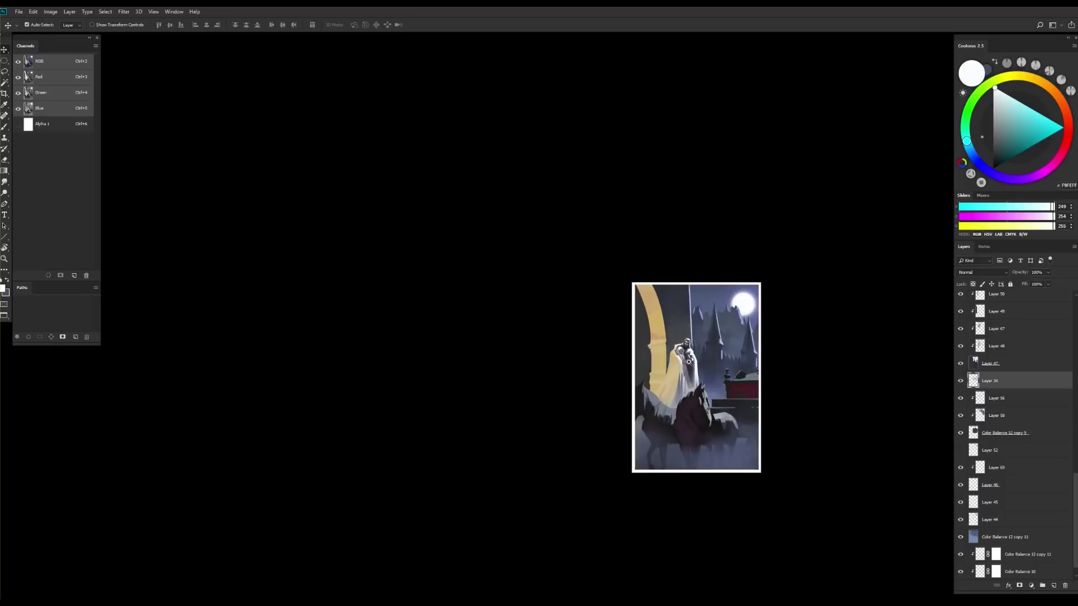
scroll(729, 393, down, 2)
scroll(743, 515, up, 3)
key(e)
key(ctrl+shift+h)
key(ctrl+shift+alt+n)
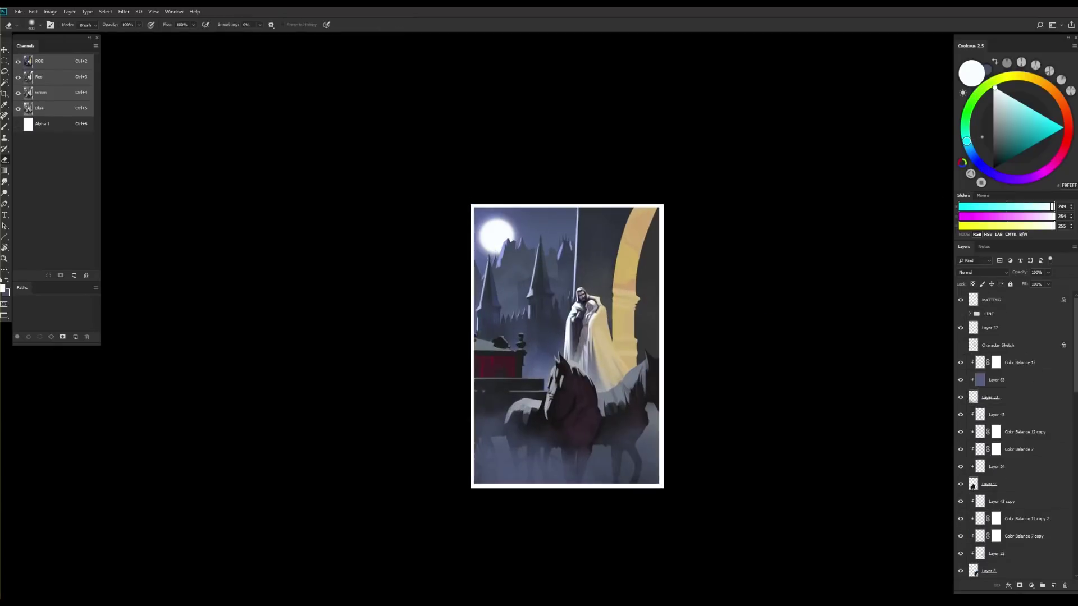
Lasso the castle tower, the area to its left, and the ground below the castle
scroll(590, 281, up, 3)
key(l)
scroll(589, 280, up, 1)
drag(568, 289, 606, 298)
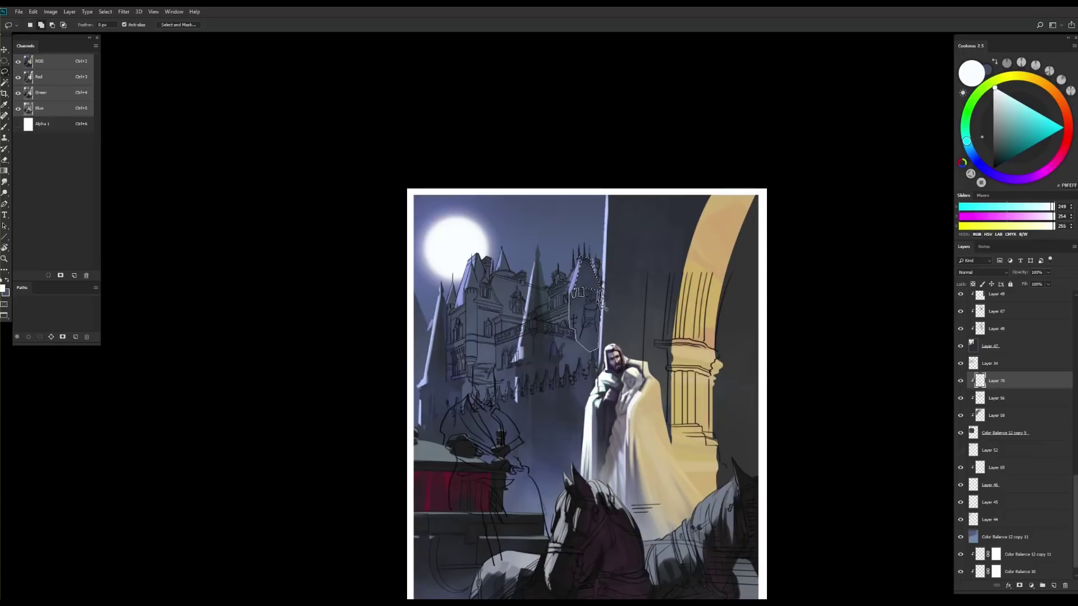
drag(604, 306, 574, 336)
mouse_move(492, 276)
mouse_down()
mouse_move(477, 365)
mouse_move(583, 351)
mouse_move(496, 322)
mouse_up()
mouse_move(494, 360)
mouse_down()
mouse_move(500, 388)
mouse_move(473, 368)
mouse_up()
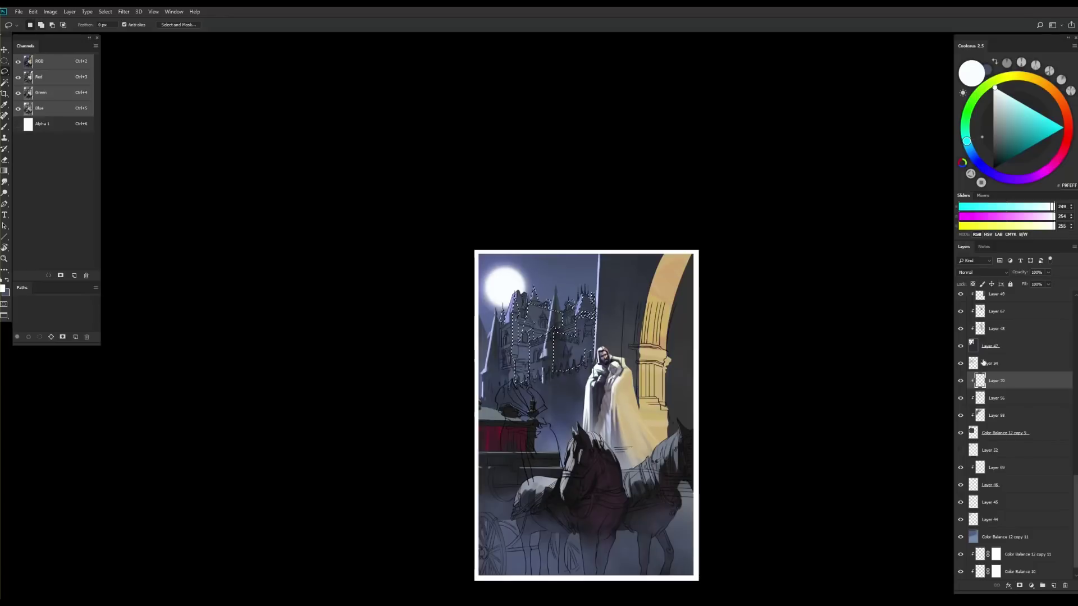
Paint inside the castle selection, shift its hue with Hue/Saturation, then deselect
key(b)
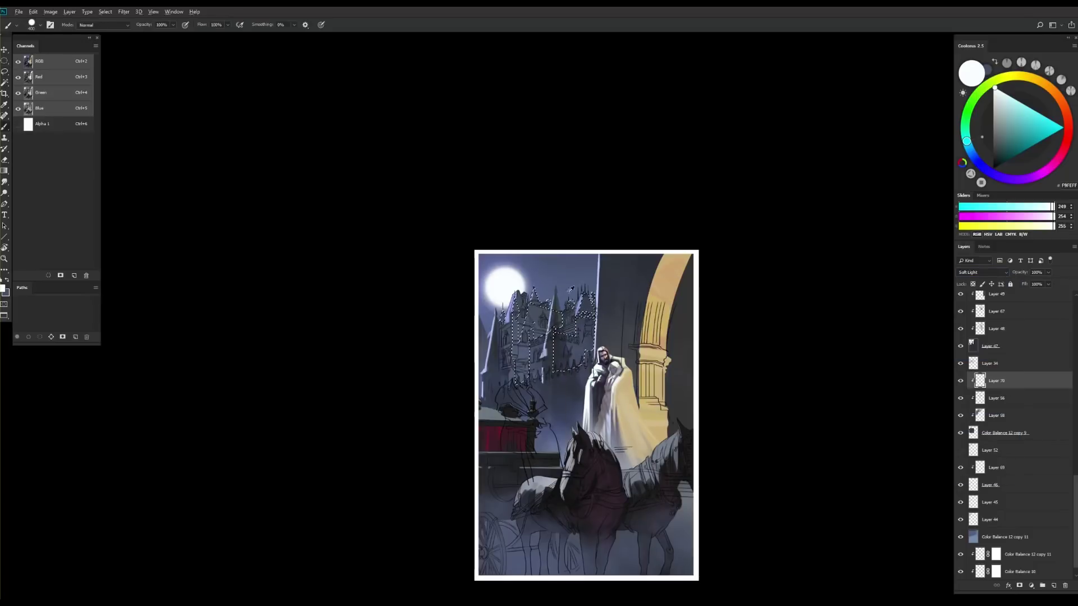
key(ctrl+minus)
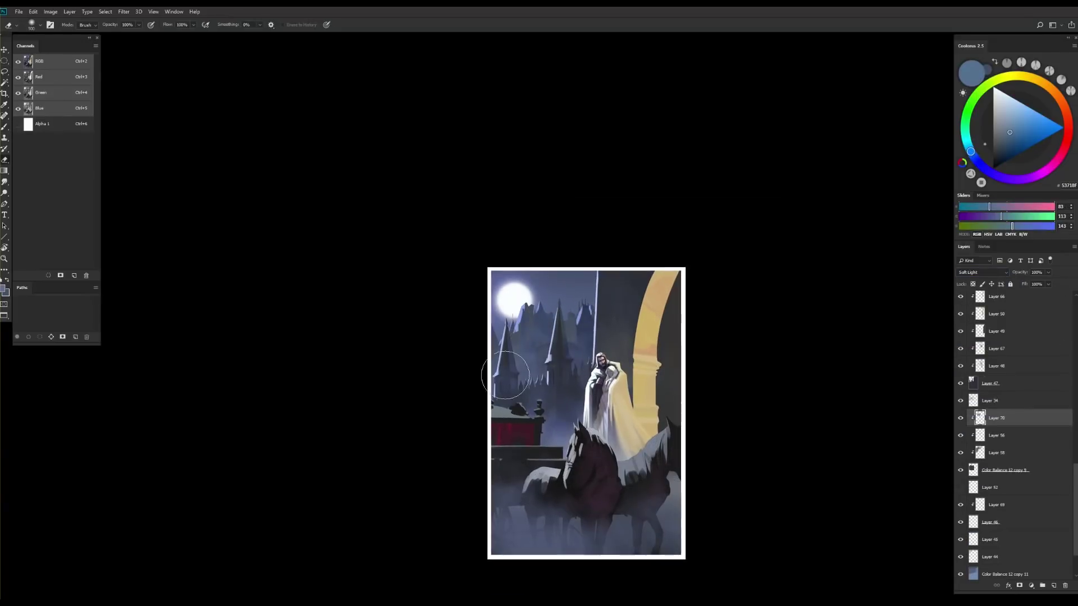
key(ctrl+u)
drag(881, 349, 887, 352)
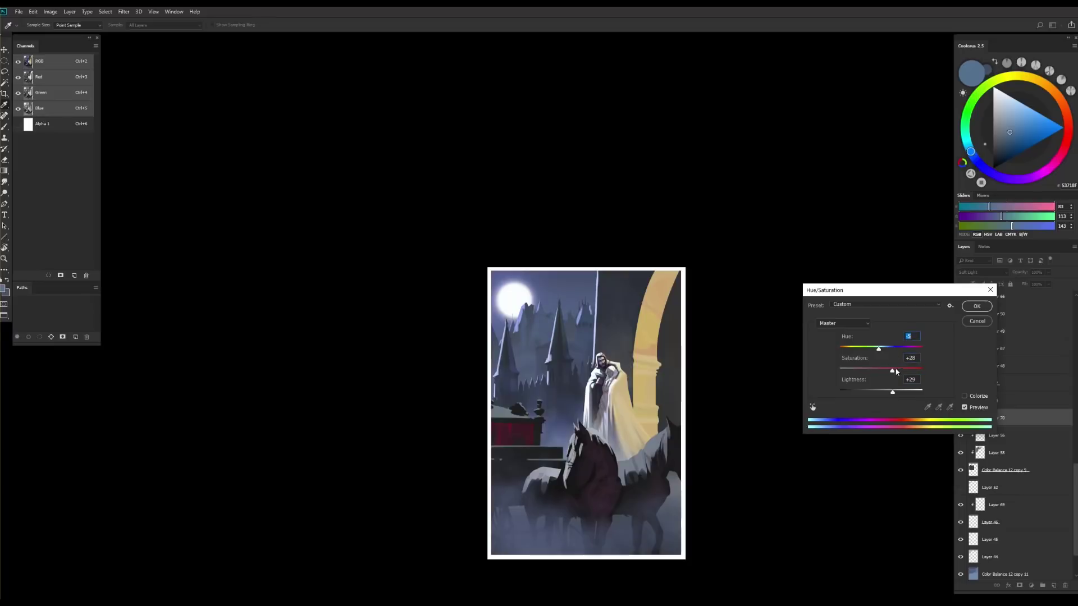
click(976, 307)
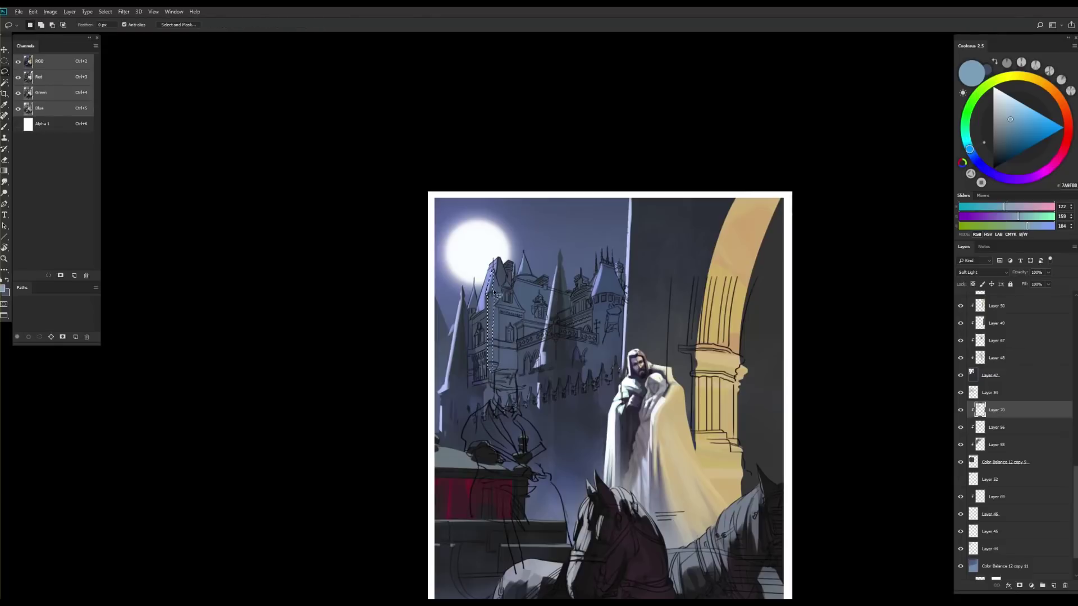
key(ctrl+d)
Pick a lighter blue paint colour and adjust it with Hue/Saturation
scroll(517, 358, up, 1)
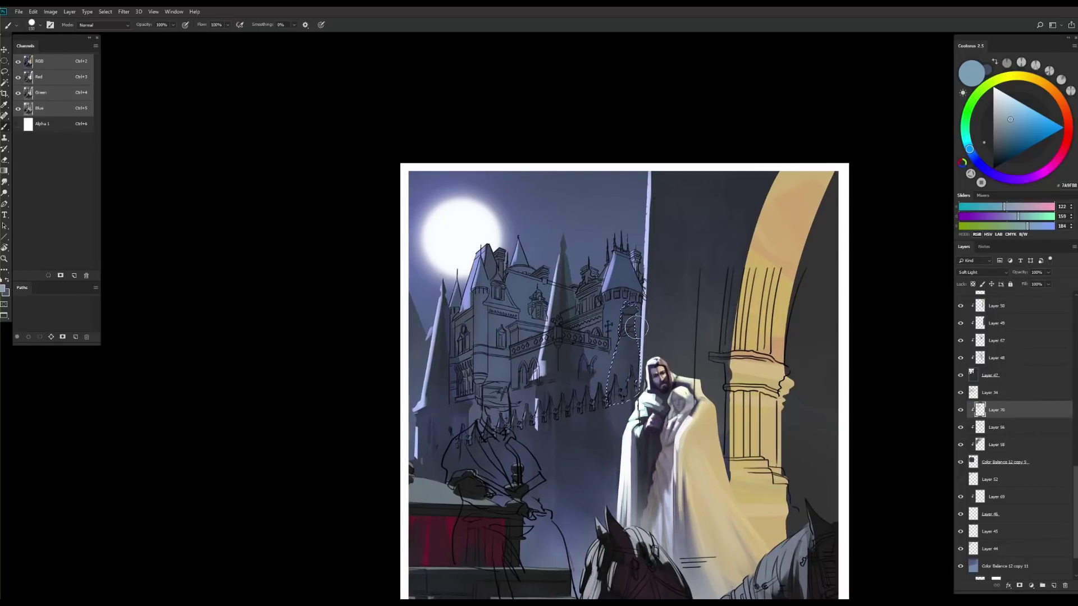
click(969, 147)
key(ctrl+u)
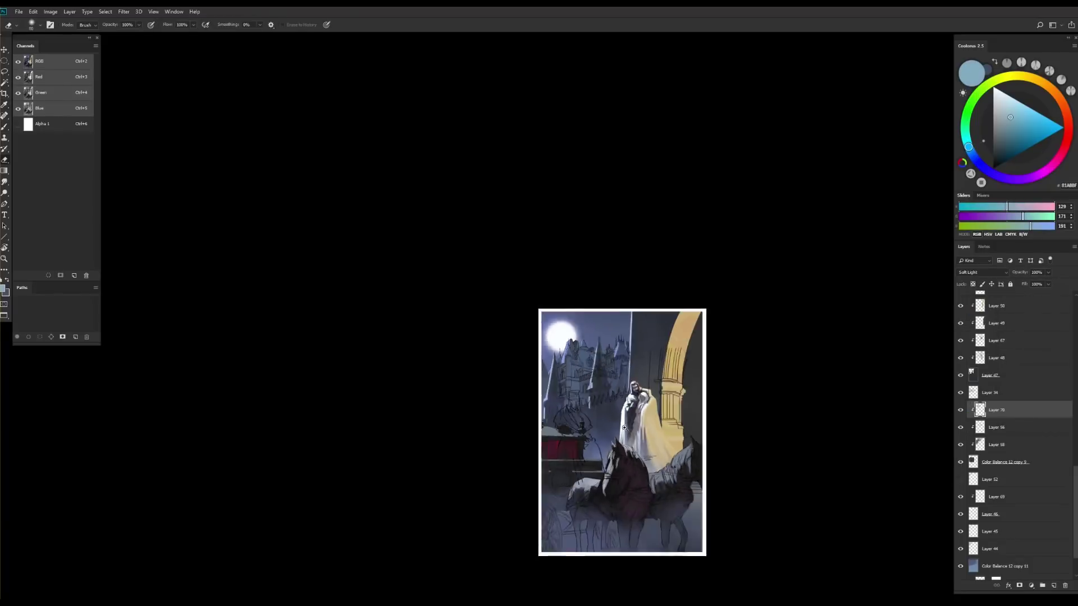
key(ctrl+plus)
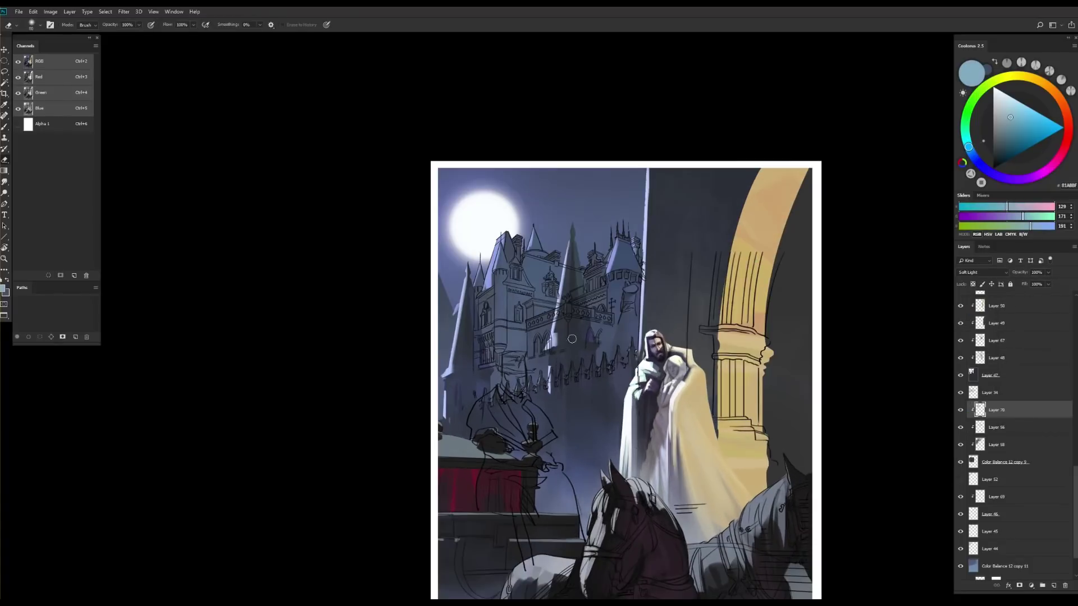
key(ctrl+plus)
Pick a pale blue and slightly darken the layer with Hue/Saturation
click(1015, 104)
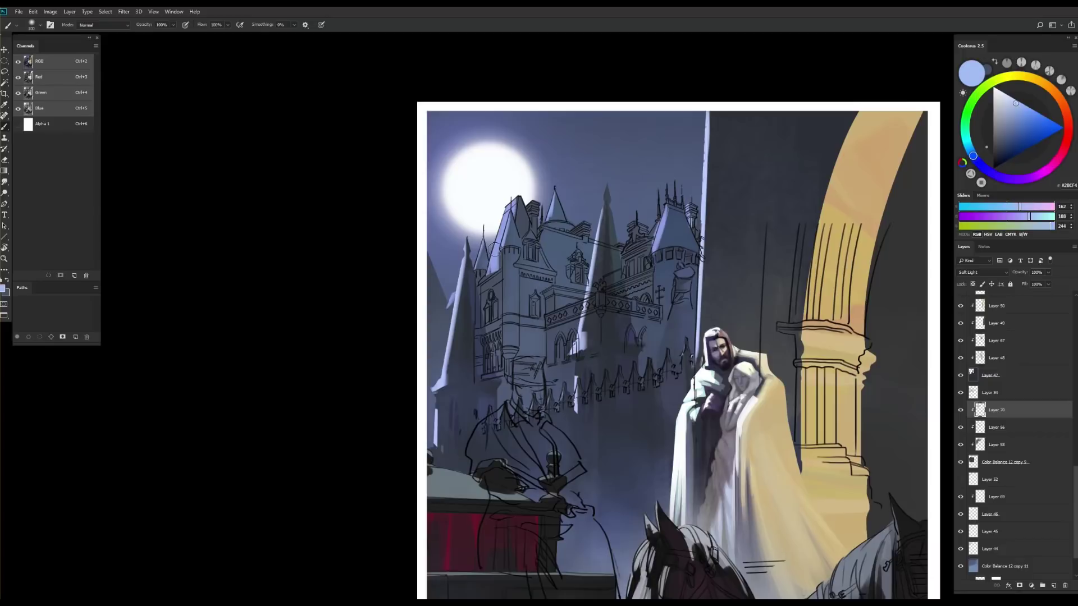
key(ctrl+minus)
key(ctrl+minus)
key(ctrl+u)
drag(881, 391, 879, 395)
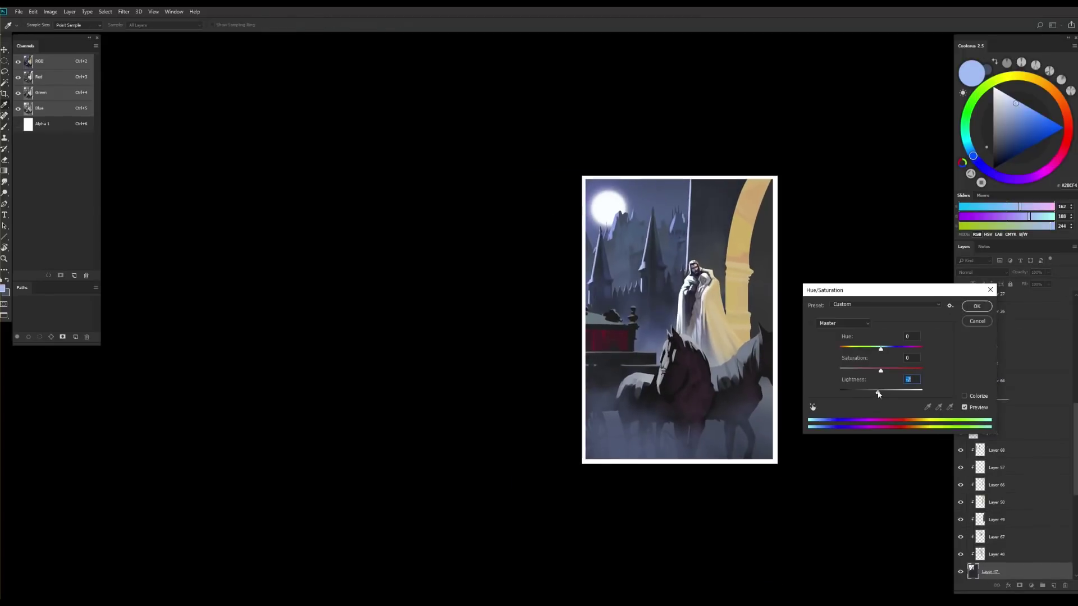
key(Return)
scroll(1011, 438, down, 3)
Raise the saturation of Layer 34 with Hue/Saturation
click(1000, 419)
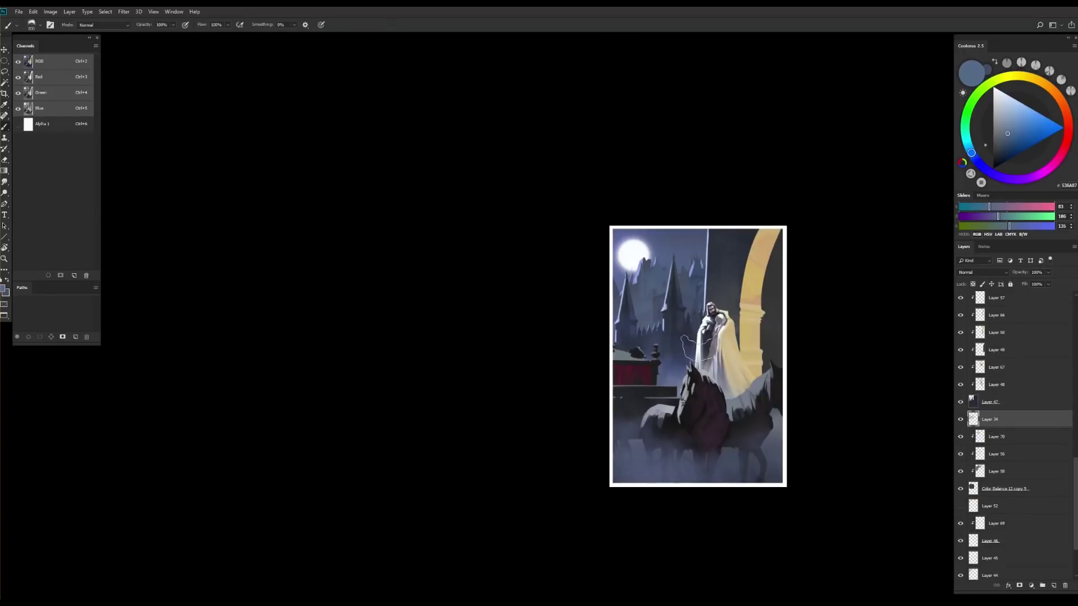
key(ctrl+u)
drag(880, 368, 900, 372)
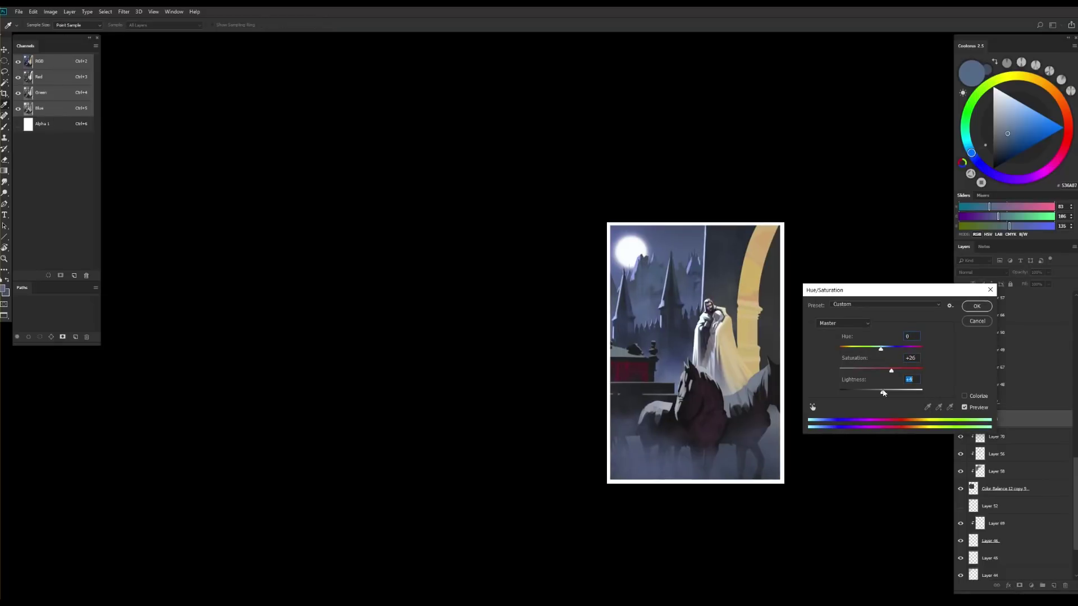
key(Return)
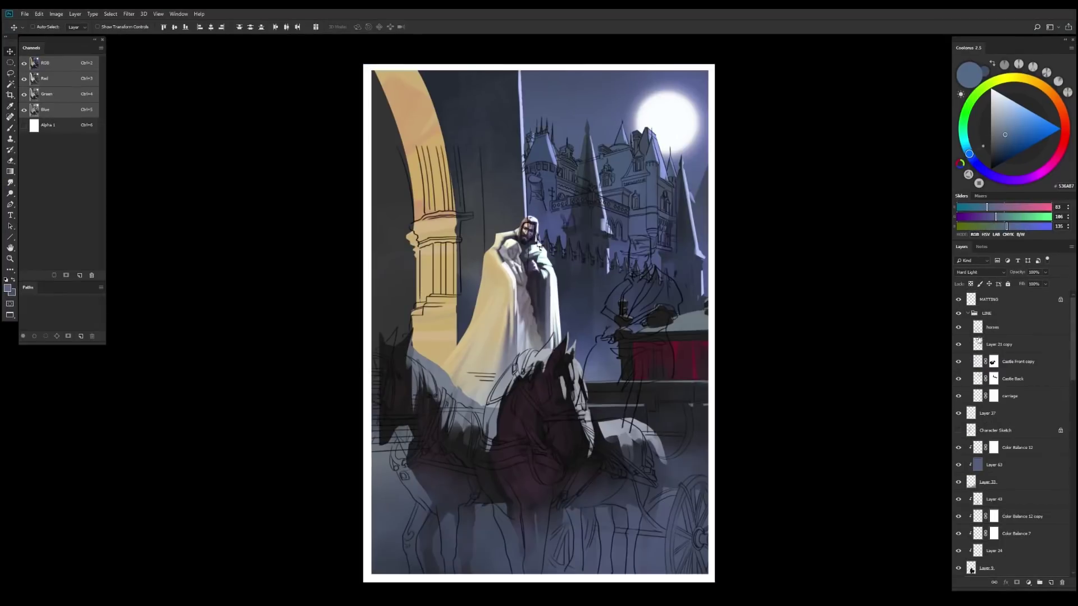
Crop the canvas with the horses layer active
click(991, 328)
key(l)
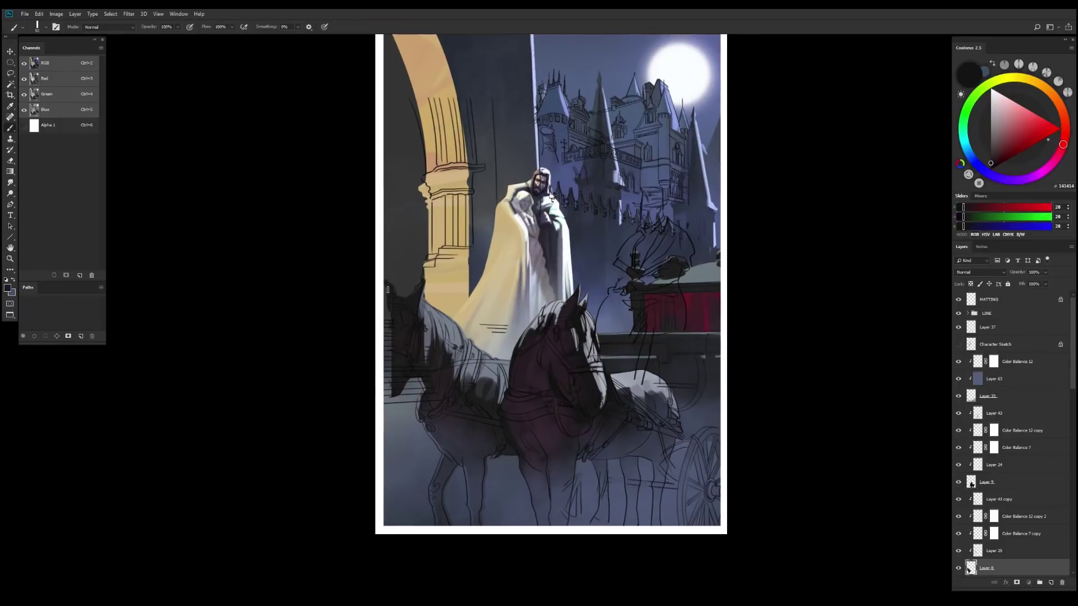
key(c)
key(ctrl+minus)
key(ctrl+minus)
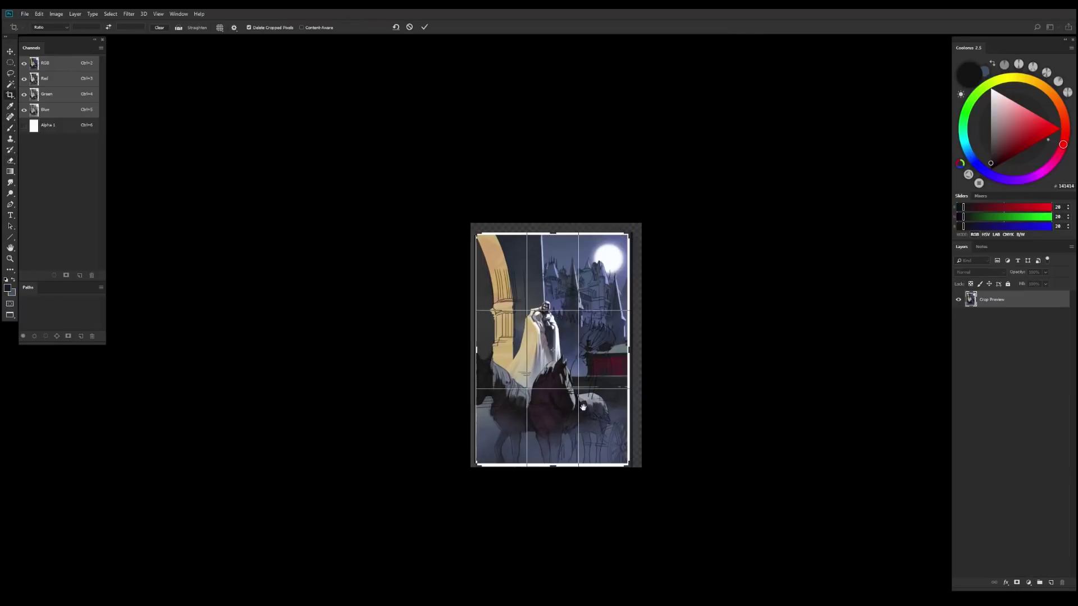
key(Return)
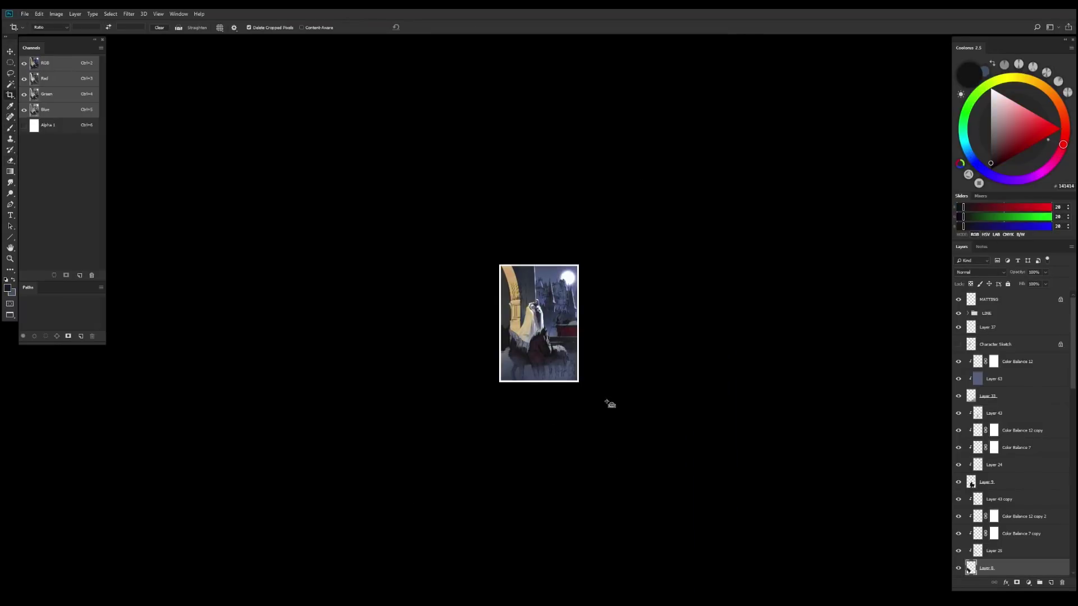
Select Layer 9, then switch the selection to Layer 7
key(v)
key(ctrl+plus)
key(ctrl+plus)
click(986, 481)
shift+click(994, 413)
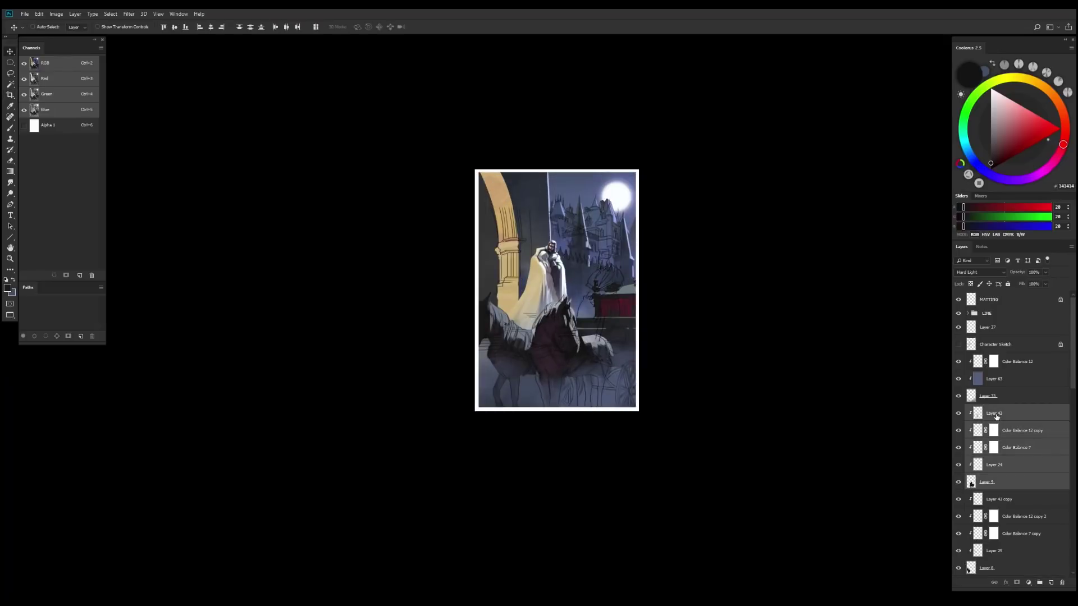
click(987, 481)
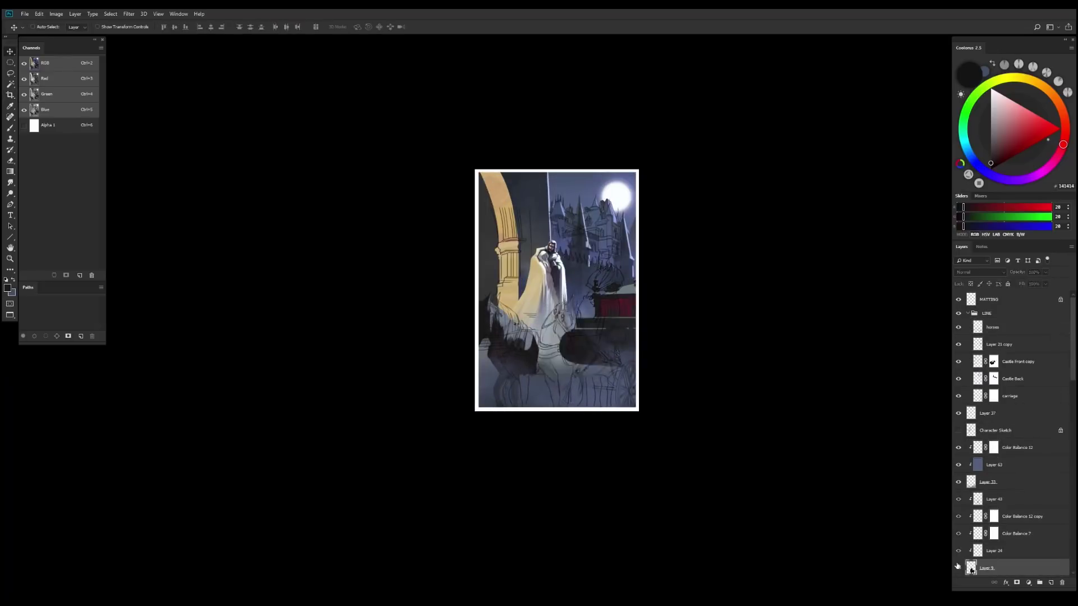
scroll(977, 500, down, 3)
click(977, 500)
Lasso-select the horse and the area below it
key(l)
key(ctrl+plus)
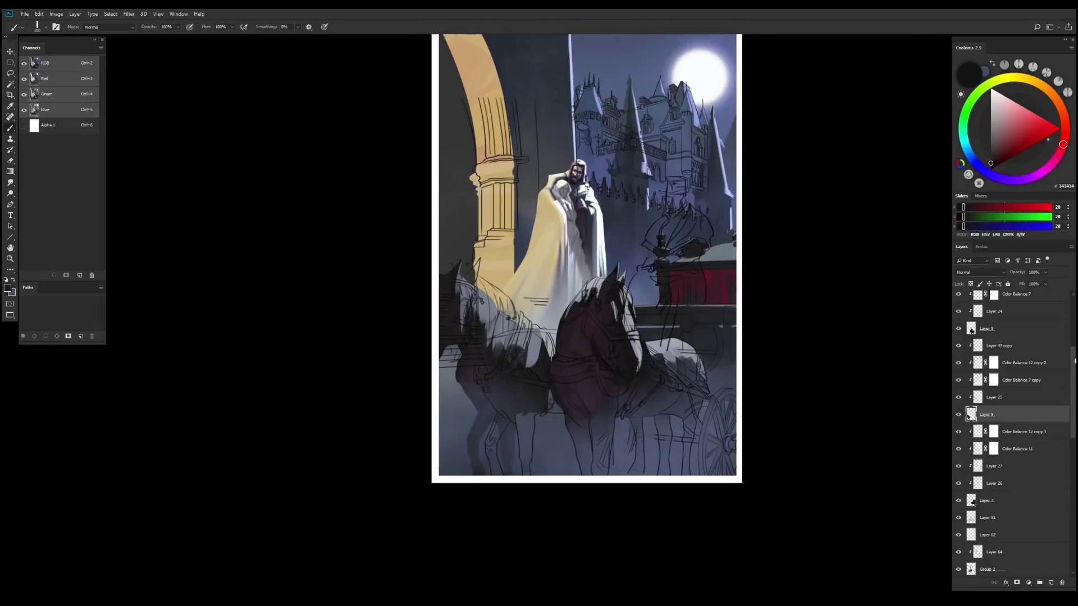
ctrl+click(561, 350)
drag(559, 350, 537, 307)
key(ctrl+minus)
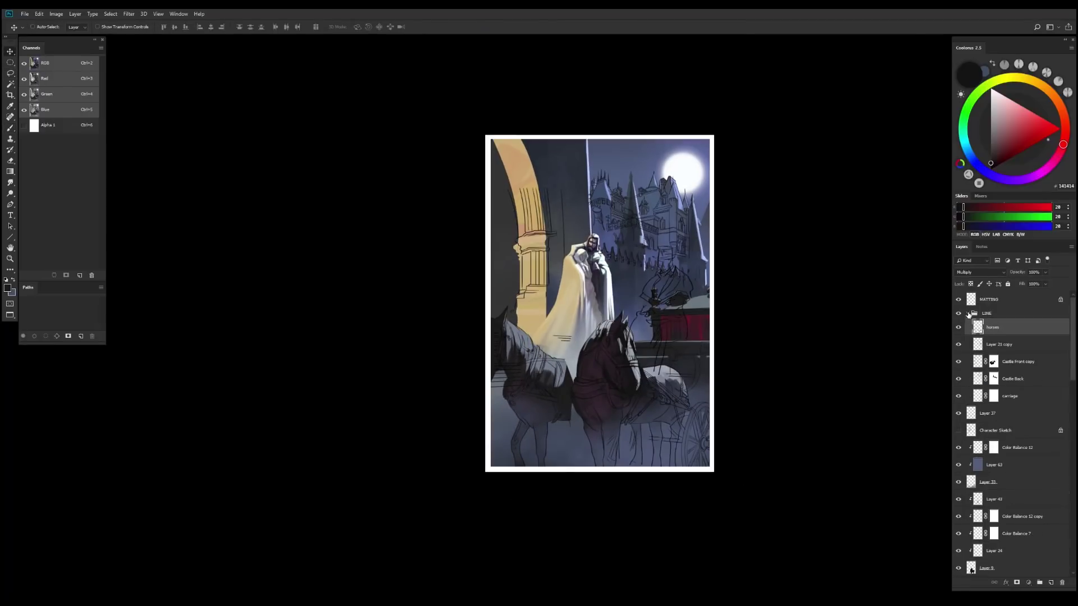
Collapse the LINE group, select Layer 8 and pick a light grey brush colour
click(968, 314)
click(978, 566)
key(b)
key(ctrl+minus)
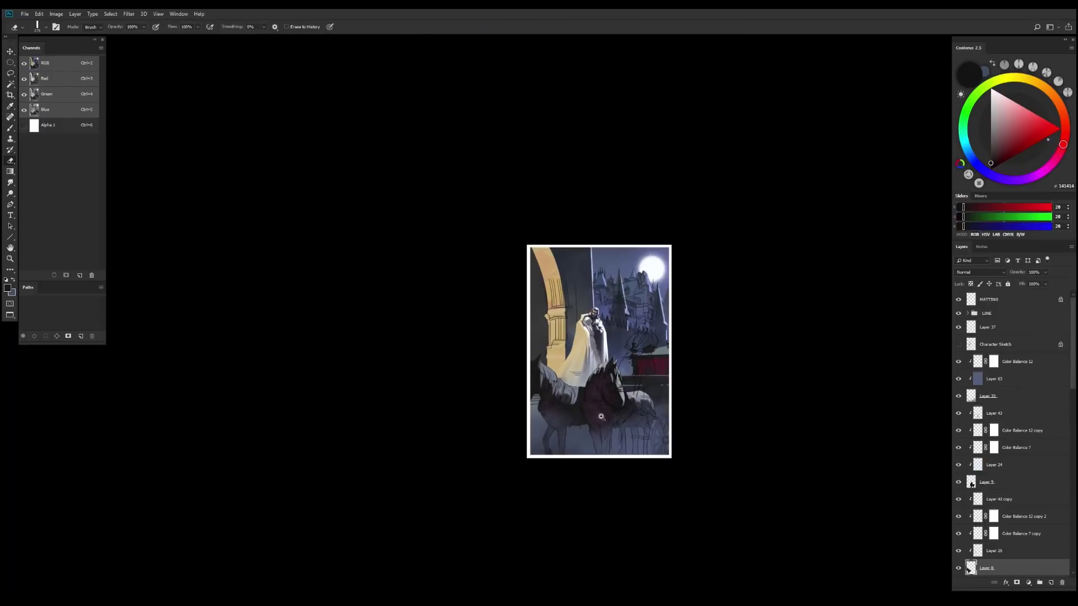
key(alt+bracketright)
alt+click(647, 460)
key(ctrl+plus)
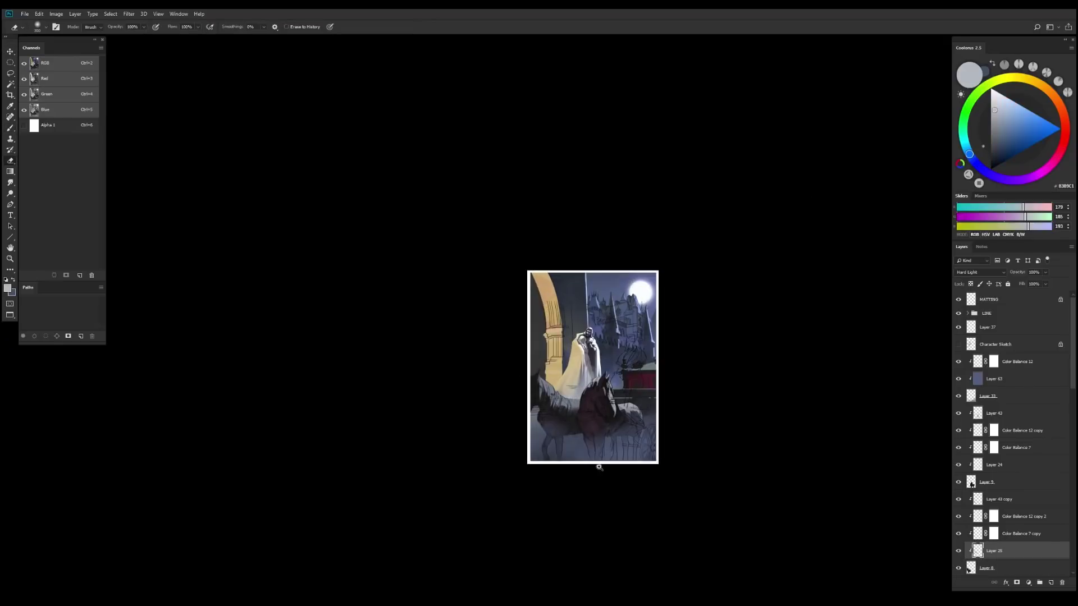
Expand the LINE group and select Layer 64 on its own
key(v)
click(968, 313)
click(980, 499)
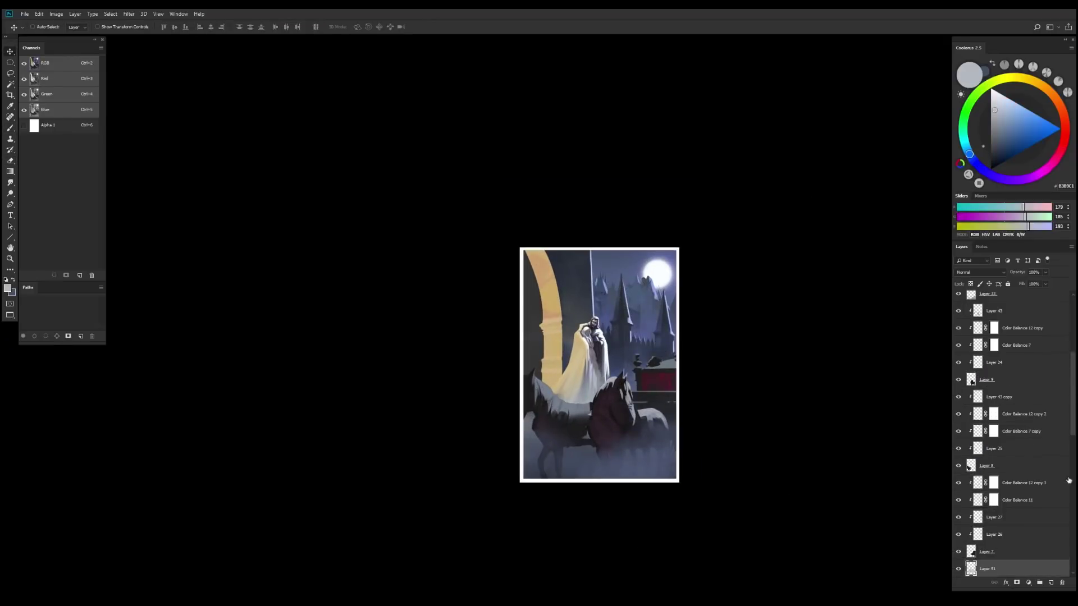
scroll(1005, 478, down, 5)
click(994, 452)
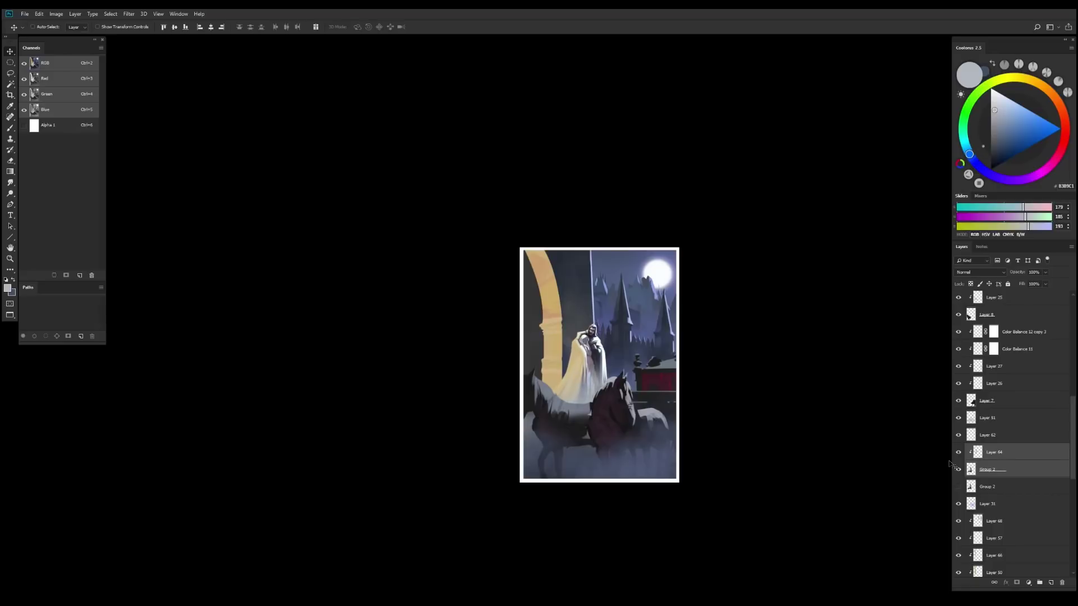
key(ctrl+minus)
key(ctrl+plus)
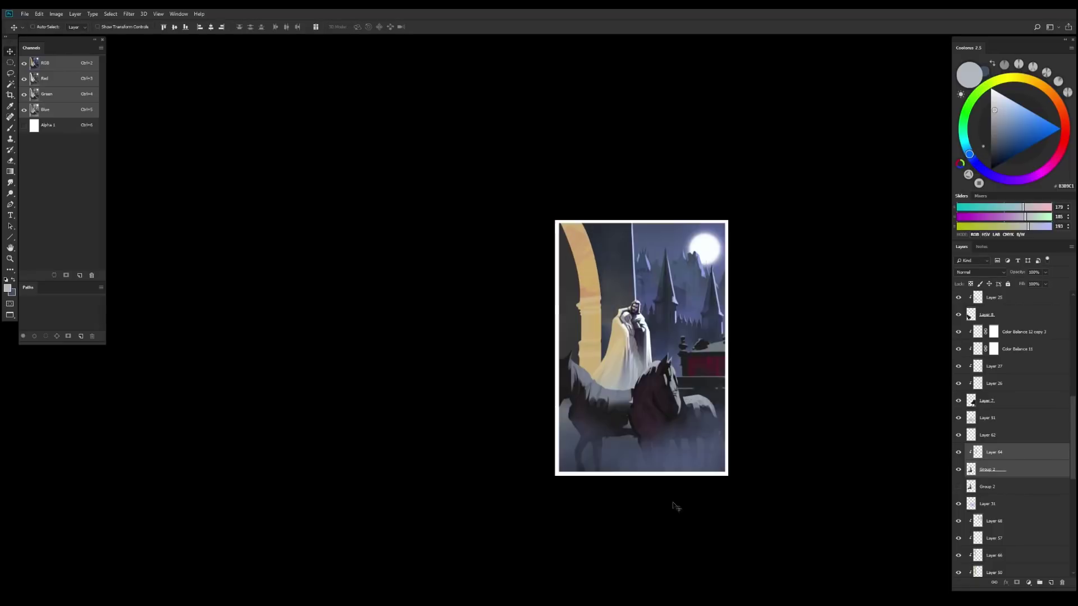
click(979, 453)
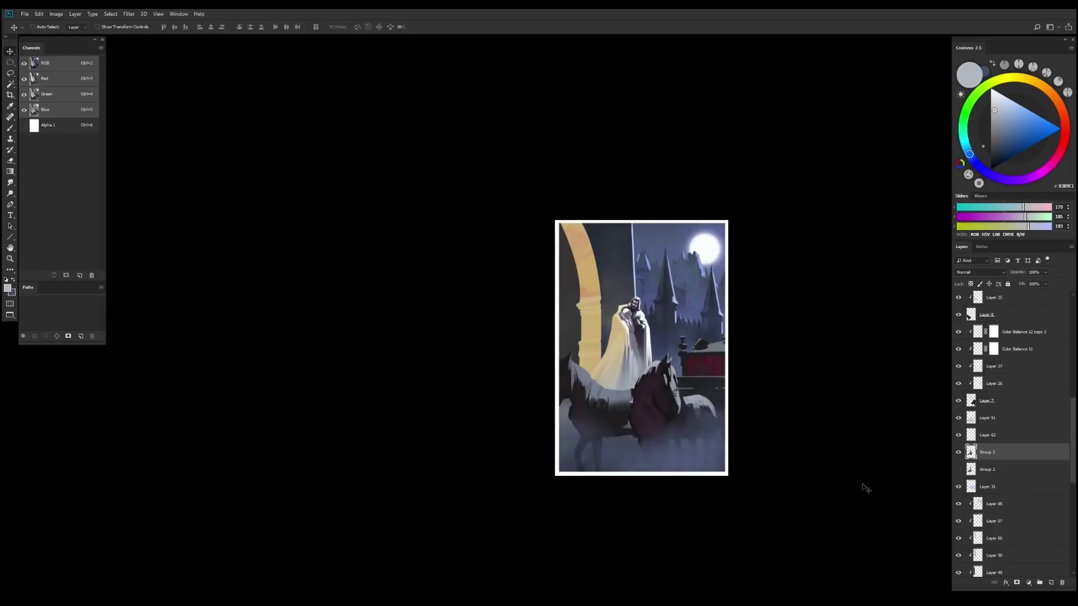
Hide the Character Sketch layer, clear the selection and select Layer 51
scroll(1005, 438, up, 10)
key(l)
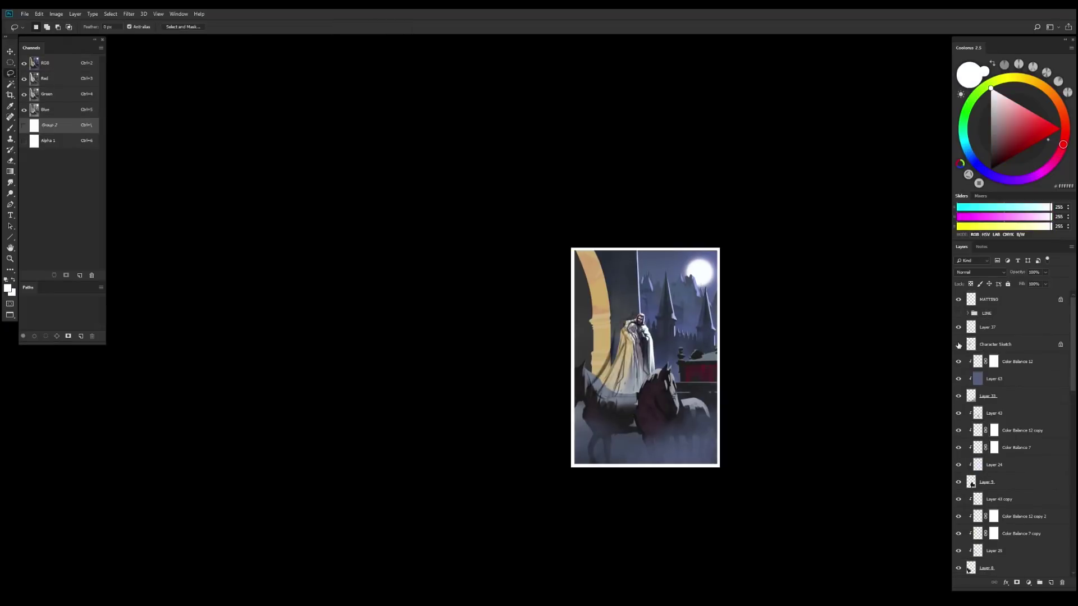
click(958, 344)
scroll(1010, 438, down, 5)
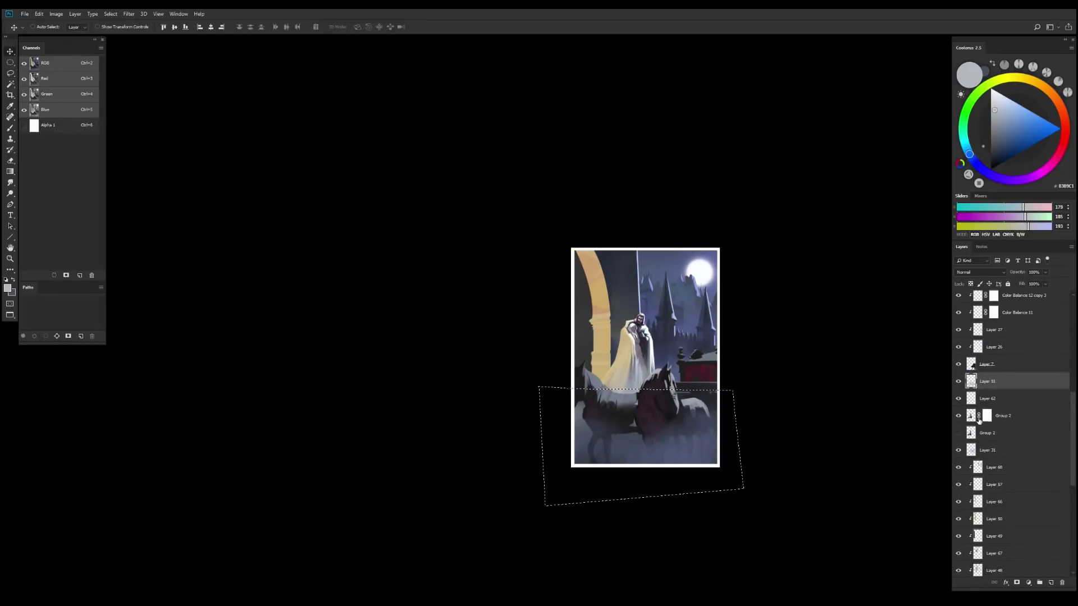
key(v)
key(ctrl+d)
click(961, 385)
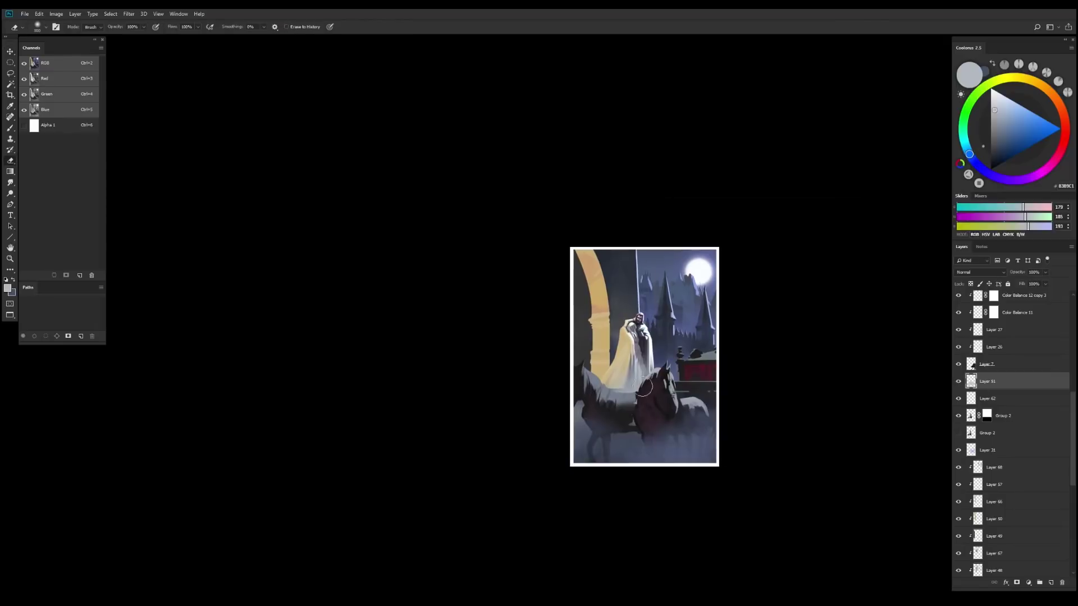
Select Group 2's mask with the eraser and check the values in greyscale
drag(643, 489, 683, 464)
scroll(691, 462, down, 3)
click(986, 416)
key(e)
scroll(687, 461, up, 3)
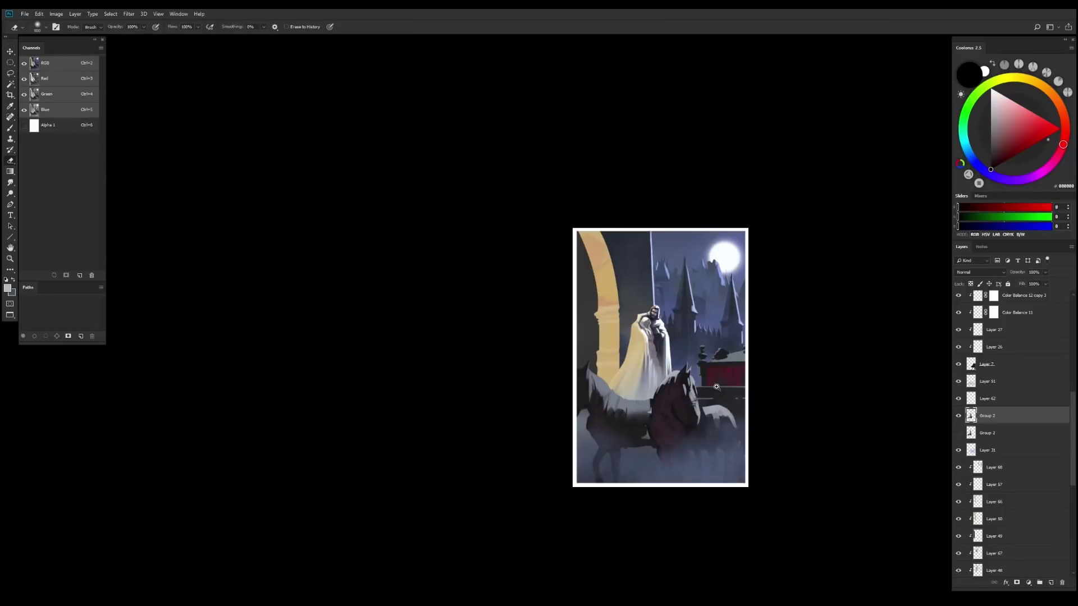
key(Return)
drag(1073, 438, 1074, 499)
Raise the current layer's saturation to +39 with Hue/Saturation
key(ctrl+z)
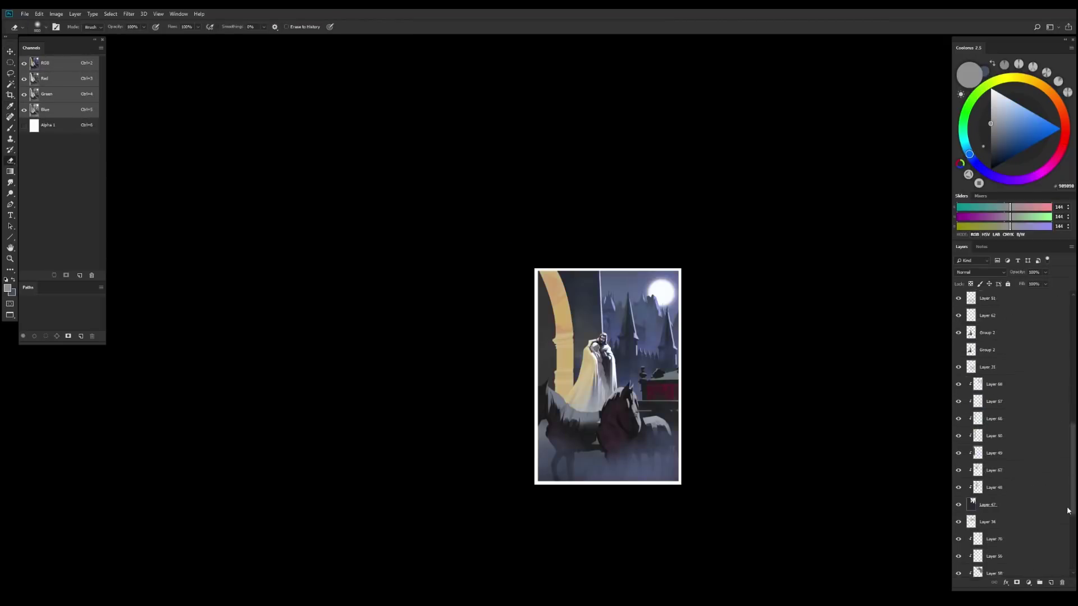
key(ctrl+u)
drag(879, 369, 895, 370)
key(Return)
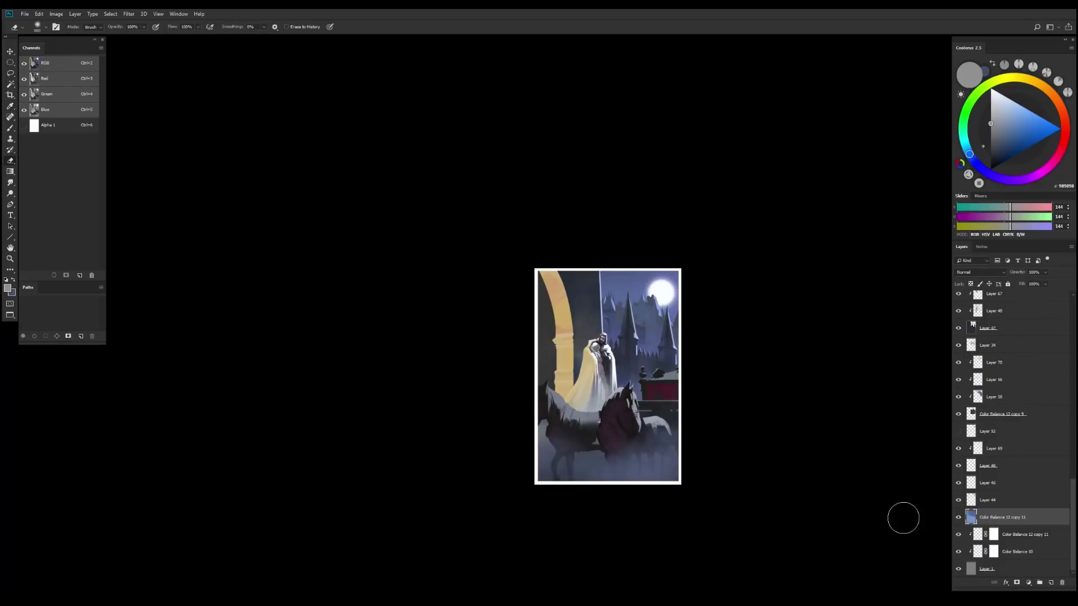
Add a new empty layer and pick a muted blue brush colour
key(ctrl+shift+alt+n)
key(b)
alt+click(648, 316)
scroll(1011, 449, up, 5)
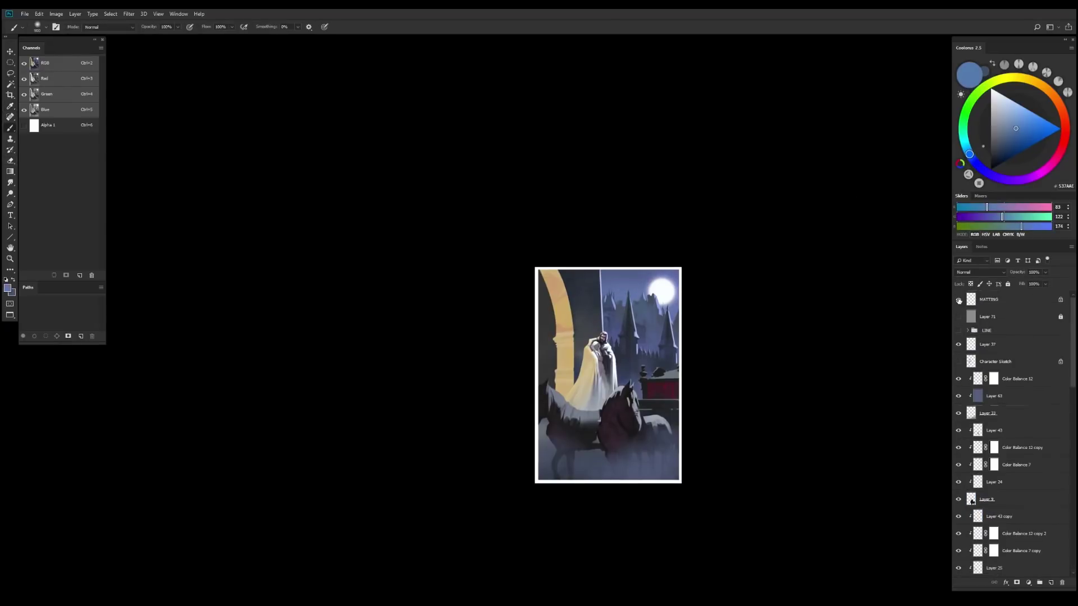
Apply Hue/Saturation adjustments to further layers
key(ctrl+plus)
key(ctrl+u)
key(Return)
key(v)
key(ctrl+u)
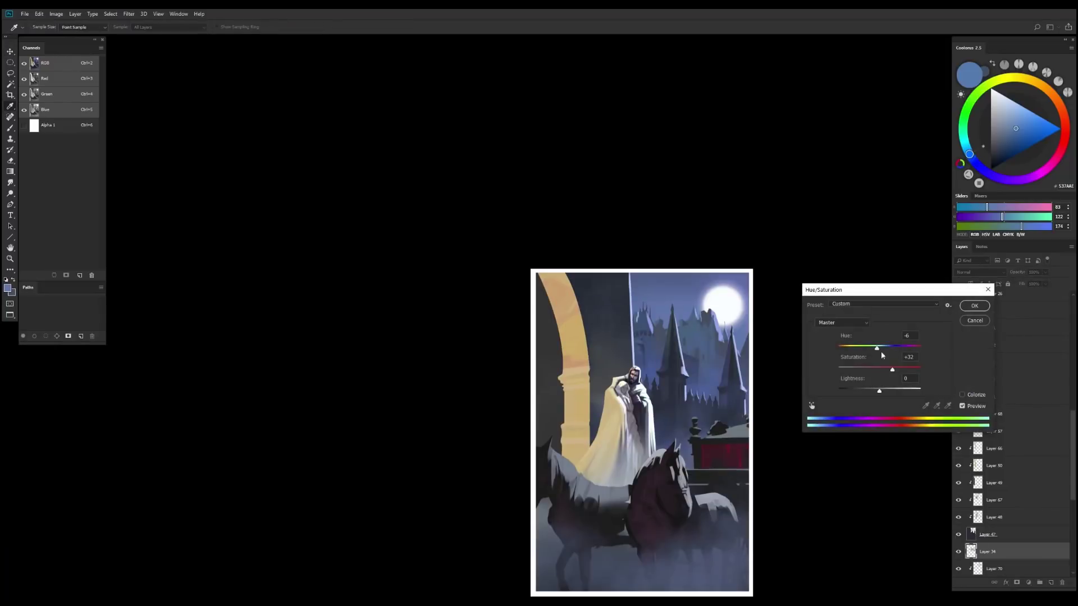
key(Return)
Boost another layer's saturation to +34
key(alt+bracketright)
key(ctrl+minus)
key(ctrl+u)
drag(887, 370, 893, 370)
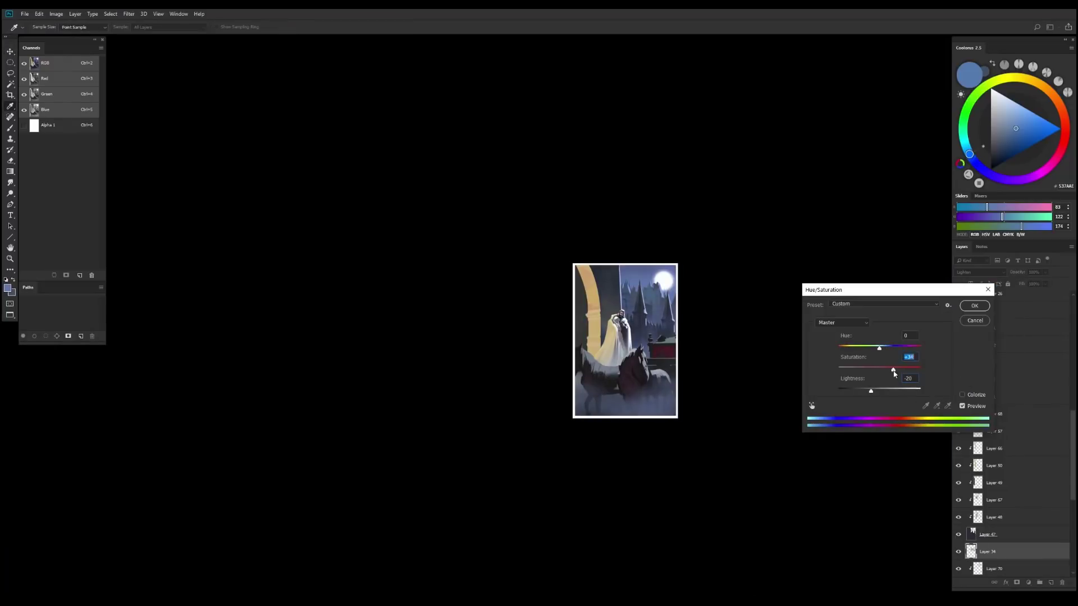
key(Return)
Apply a Hue/Saturation tweak to another layer and add a new empty layer for painting
key(f)
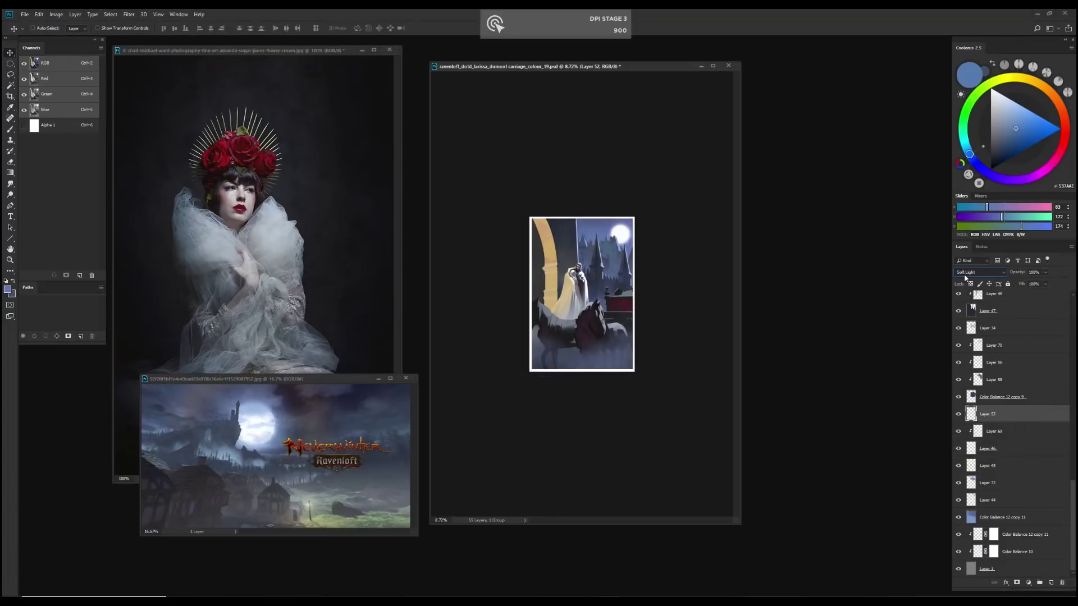
key(ctrl+u)
key(Return)
key(ctrl+plus)
key(ctrl+shift+alt+n)
key(b)
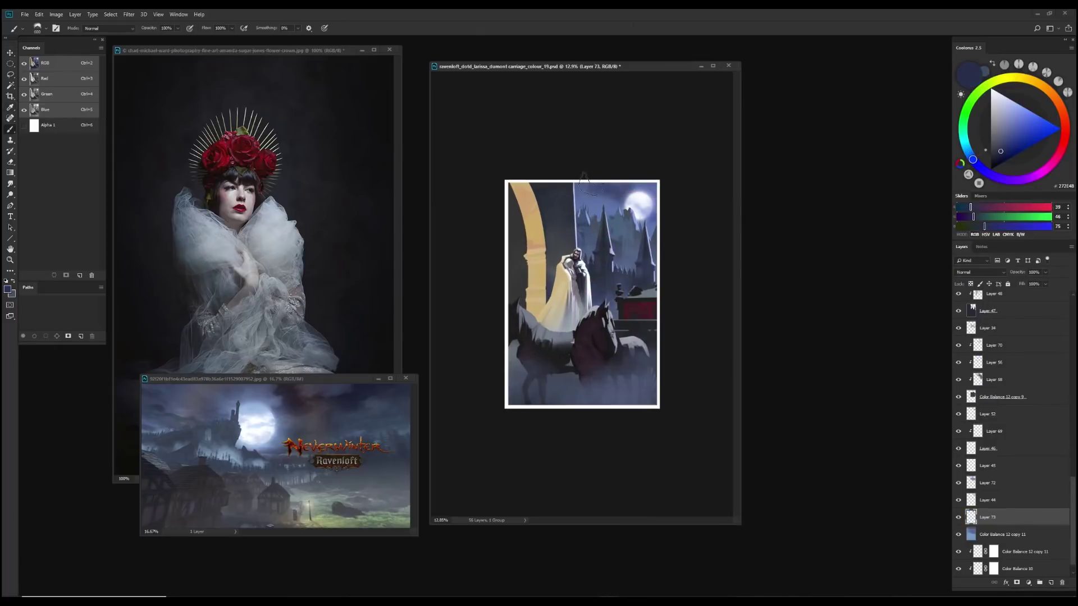
key(e)
key(b)
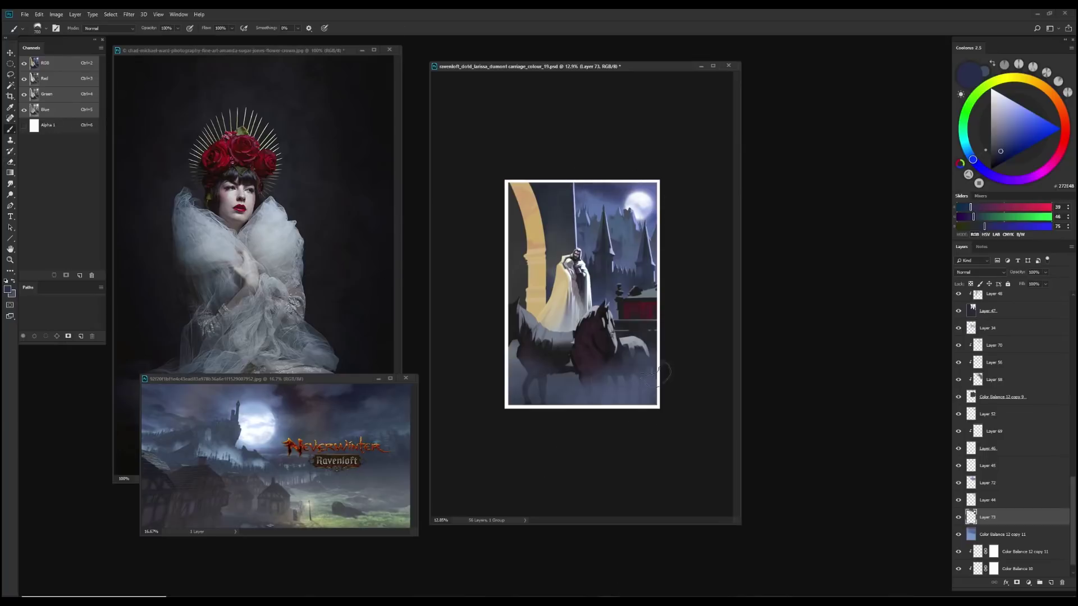
key(e)
key(e)
Set Layer 58's blend mode to Overlay and raise its lightness to +37
ctrl+click(577, 210)
key(v)
scroll(652, 253, down, 1)
click(961, 380)
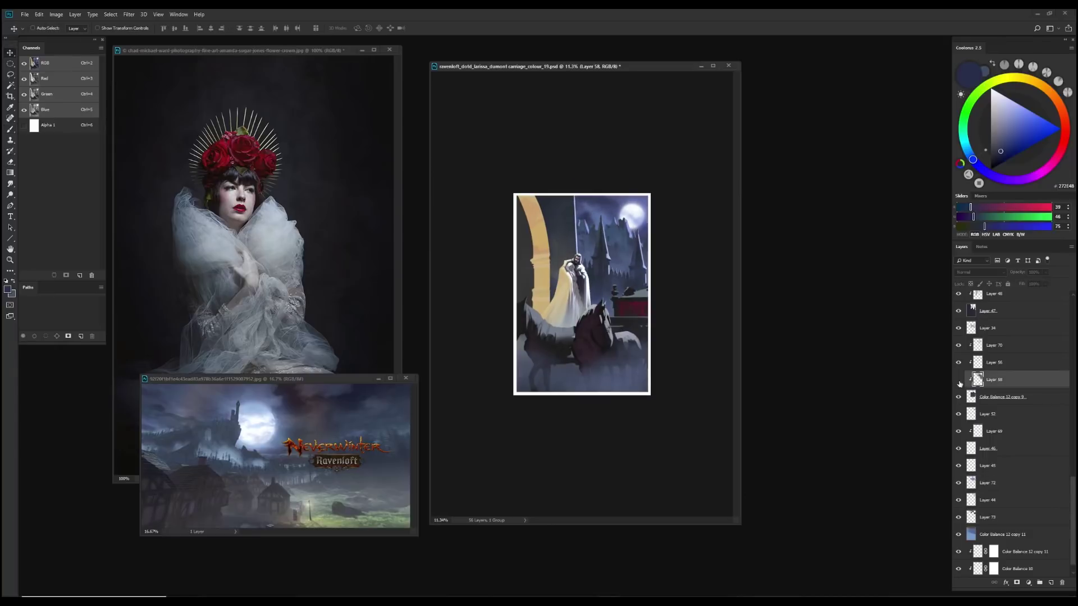
click(965, 273)
click(967, 276)
click(969, 274)
click(971, 352)
key(ctrl+u)
drag(892, 389, 894, 384)
key(Return)
Switch the next layer to Soft Light and apply a saturation and lightness change
key(e)
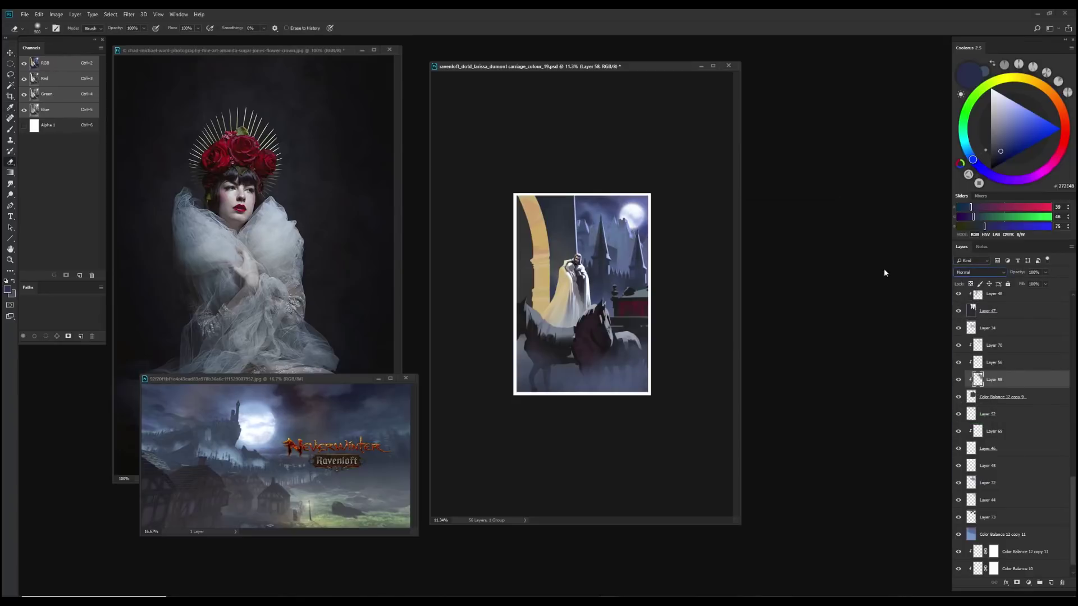
scroll(977, 273, down, 9)
scroll(975, 272, down, 3)
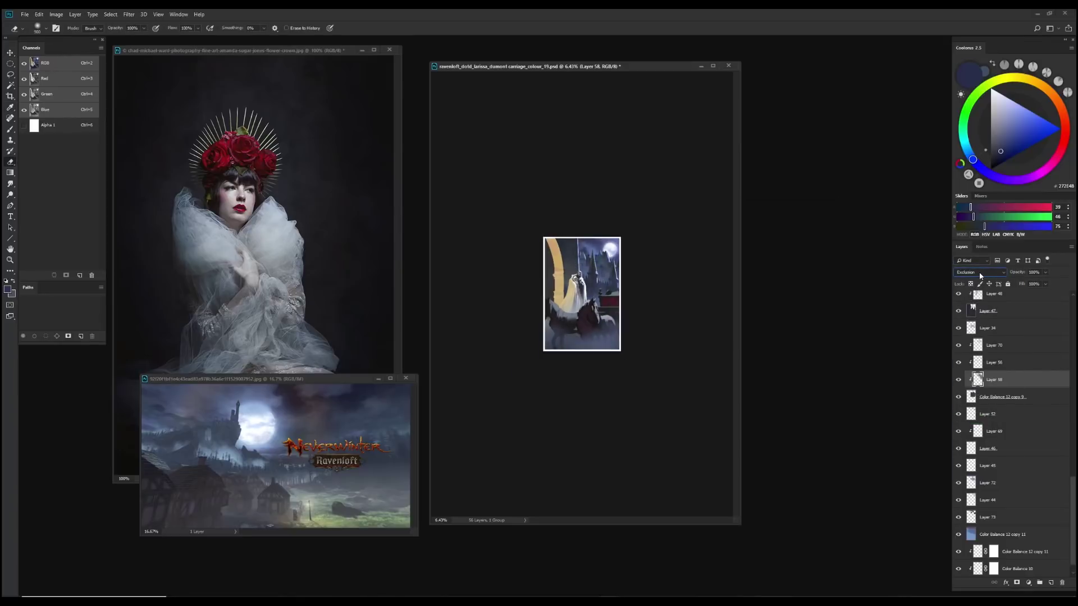
click(979, 272)
click(977, 337)
key(ctrl+u)
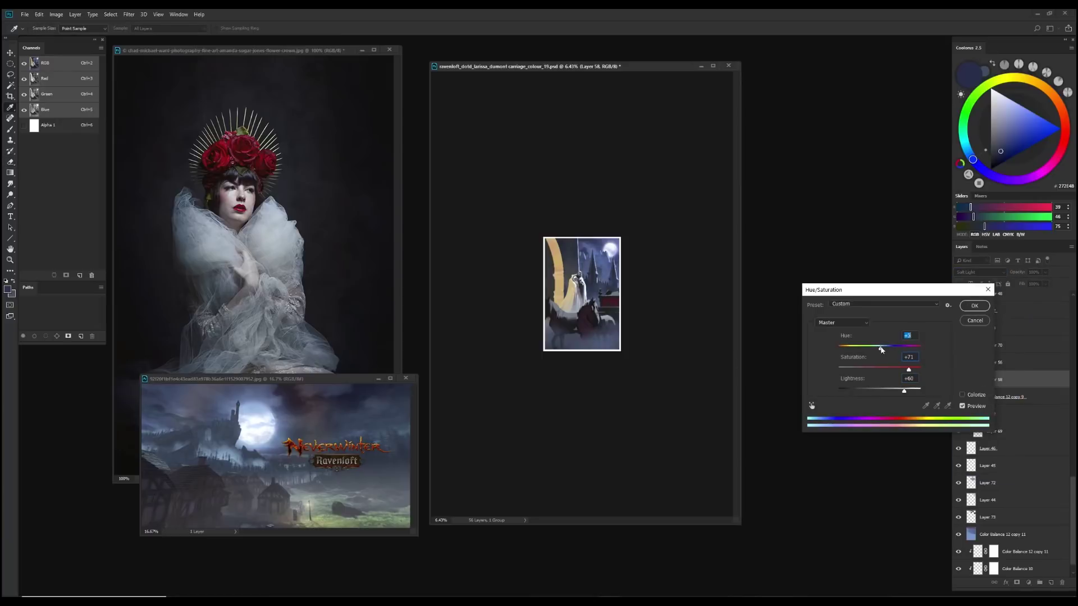
key(Return)
click(976, 393)
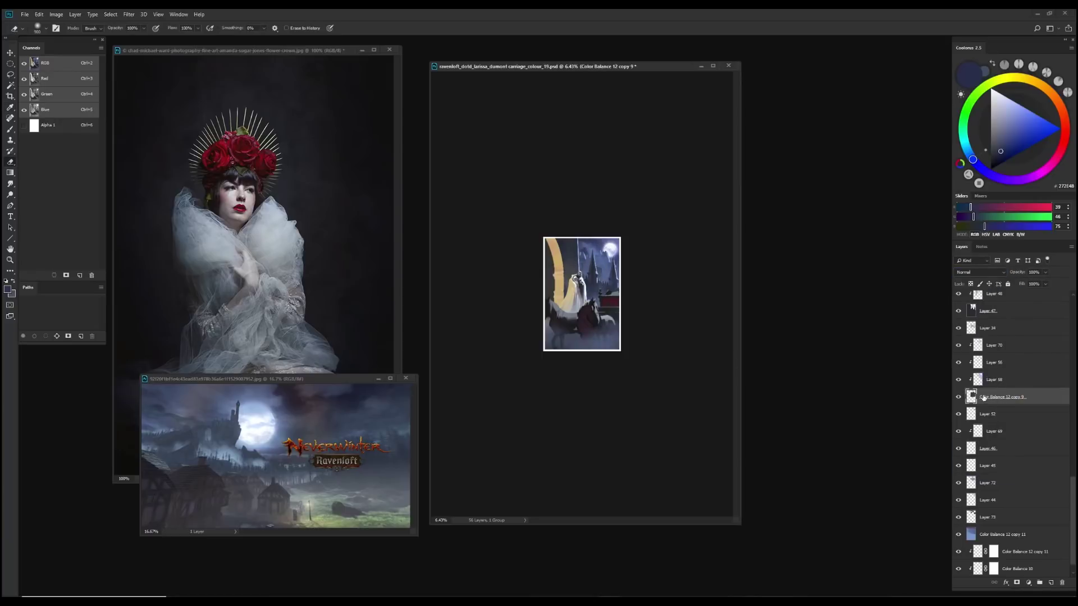
Apply Hue/Saturation adjustments to Layer 70 and Layer 56
key(ctrl+u)
key(Escape)
click(994, 346)
key(ctrl+u)
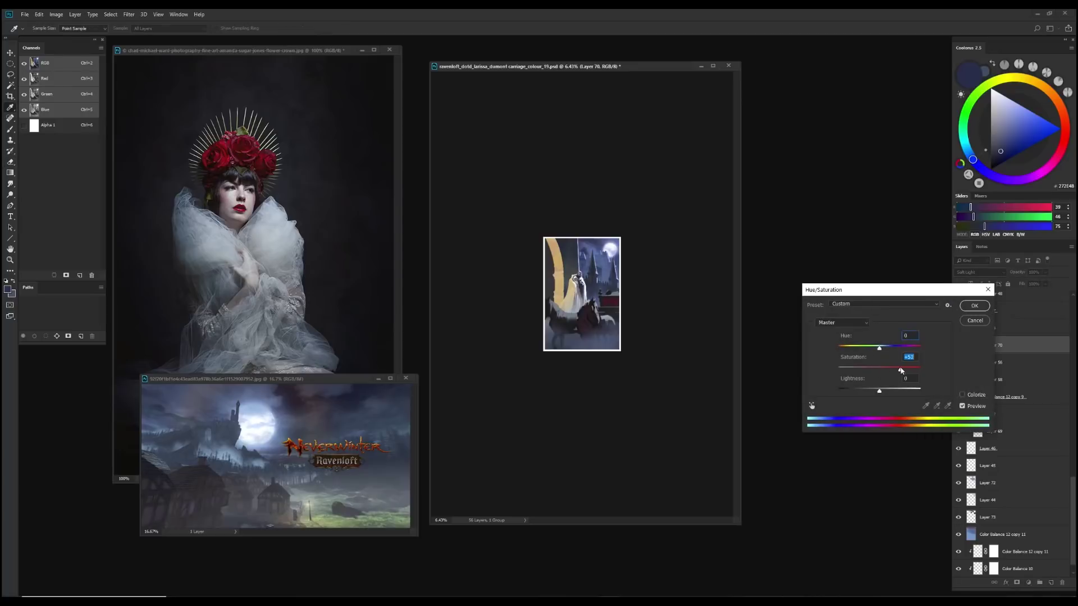
key(Return)
scroll(618, 324, up, 2)
key(alt+bracketleft)
key(ctrl+u)
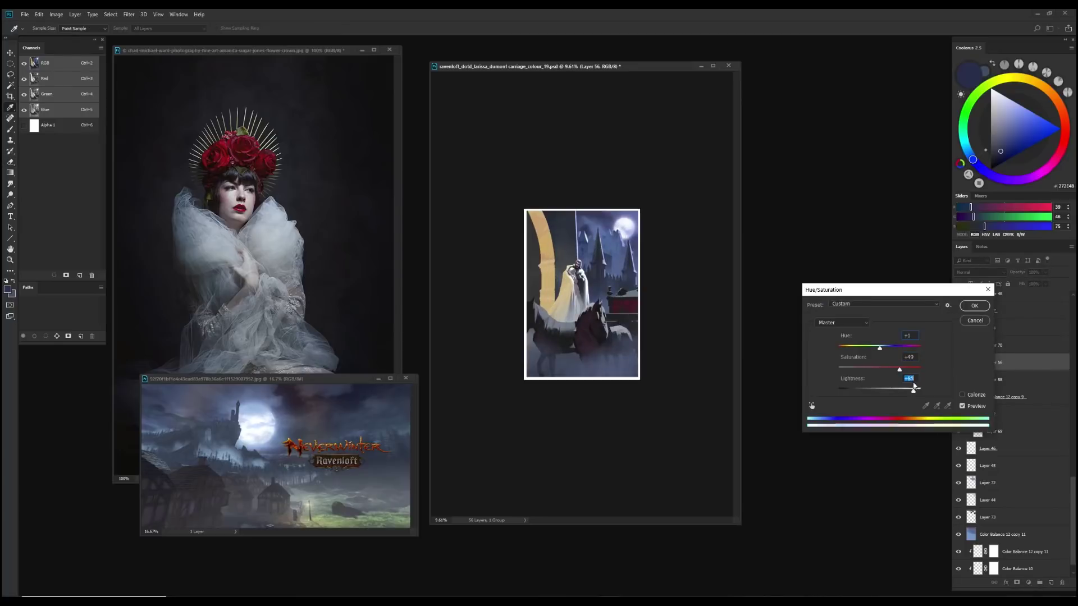
key(Return)
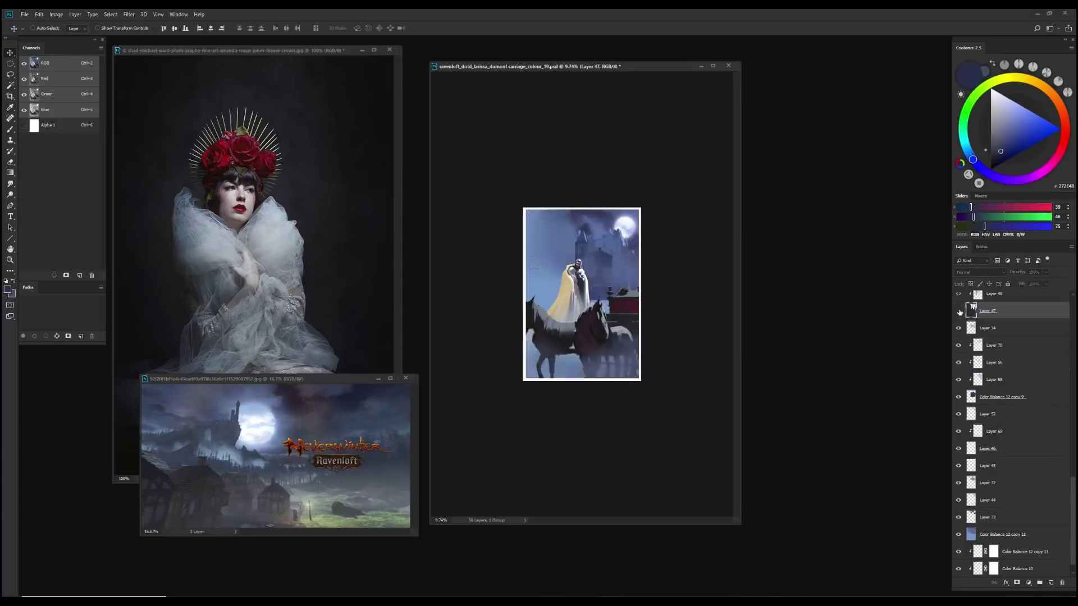
Select Layer 47, pick near-black and light grey brush colours, and flip the canvas
key(alt+bracketright)
key(alt+bracketright)
key(alt+bracketright)
scroll(581, 337, up, 3)
key(alt+period)
key(b)
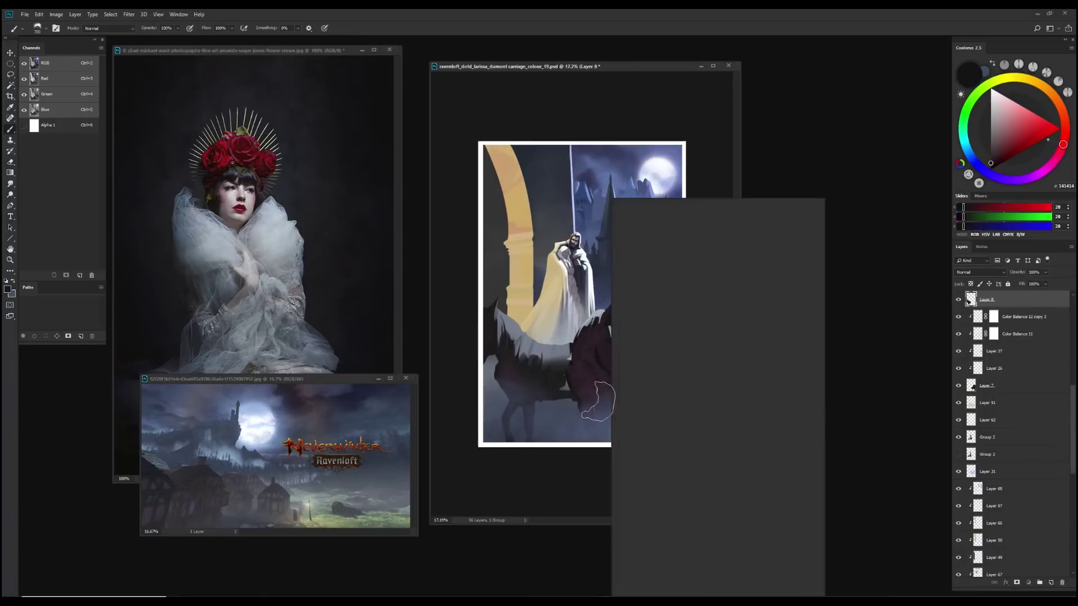
key(alt+bracketright)
key(ctrl+shift+h)
scroll(618, 359, down, 2)
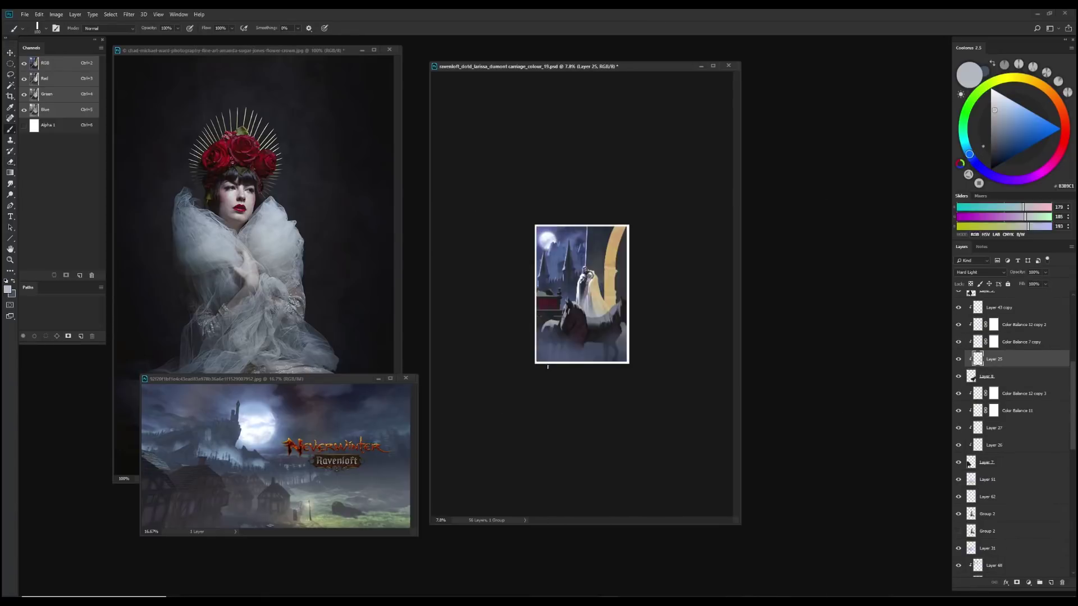
scroll(636, 350, up, 1)
scroll(987, 434, down, 3)
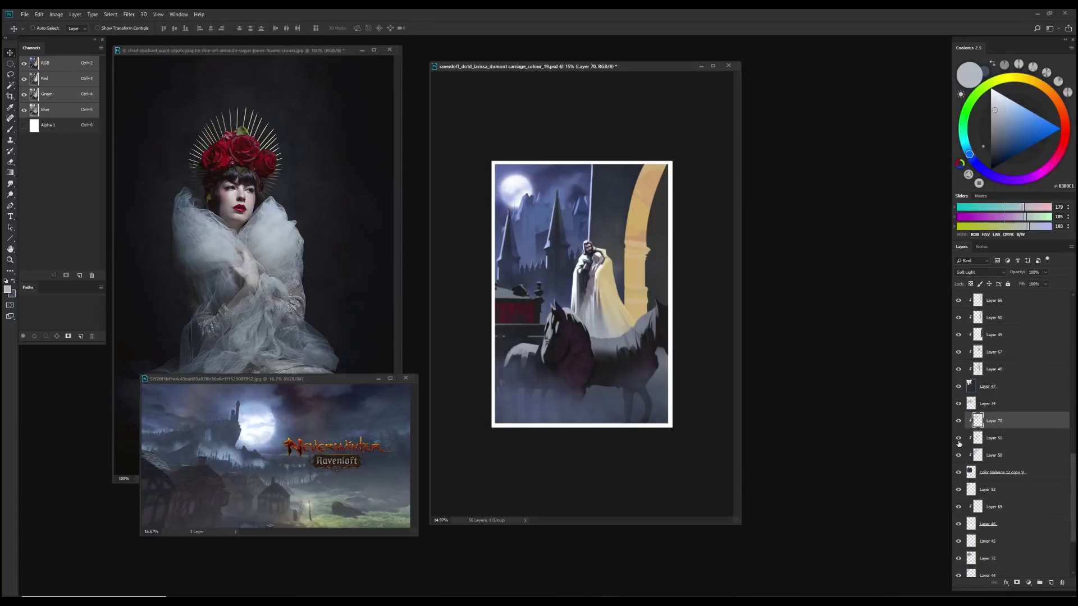
Add a Levels adjustment layer and paint its mask in black
click(1028, 583)
click(974, 466)
key(v)
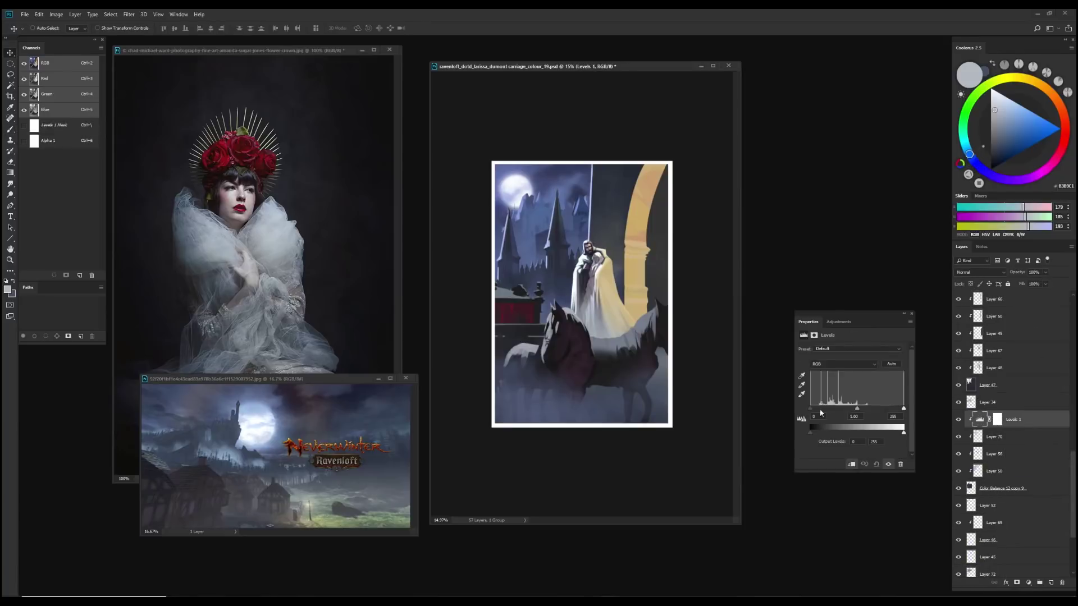
key(b)
key(d)
scroll(576, 326, down, 2)
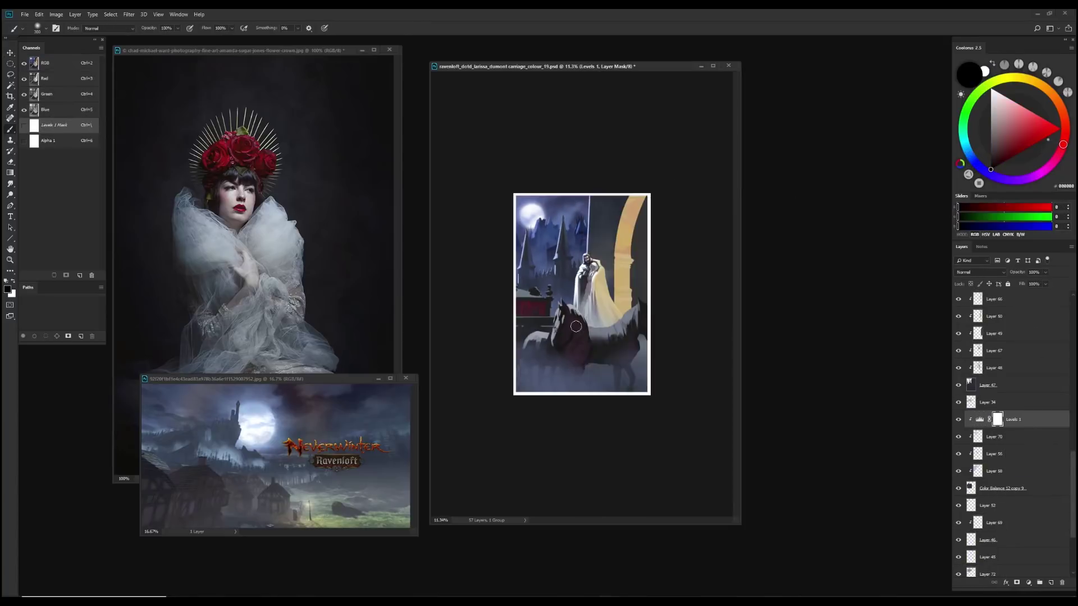
scroll(579, 232, down, 1)
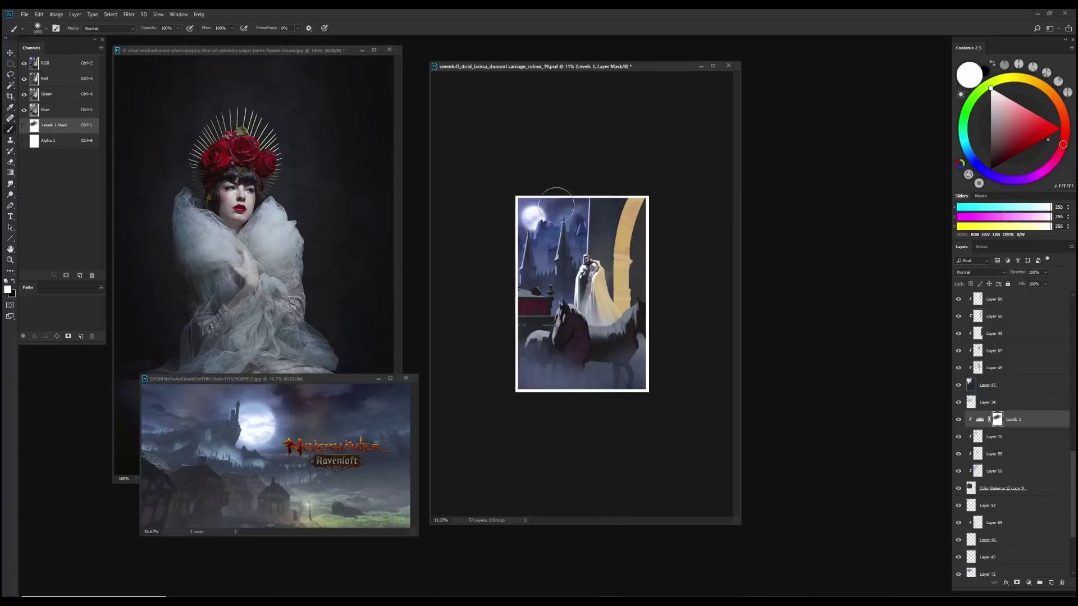
alt+click(632, 328)
Nudge Layer 34's hue slightly and delete Layer 63
key(h)
key(ctrl+u)
drag(879, 346, 876, 351)
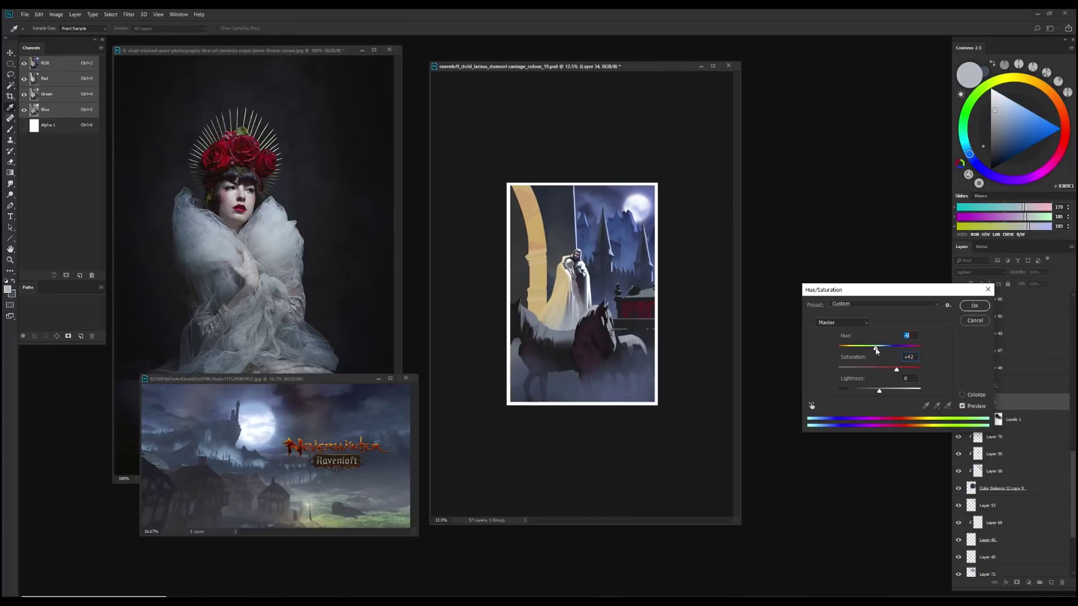
key(Return)
key(ctrl+u)
key(Escape)
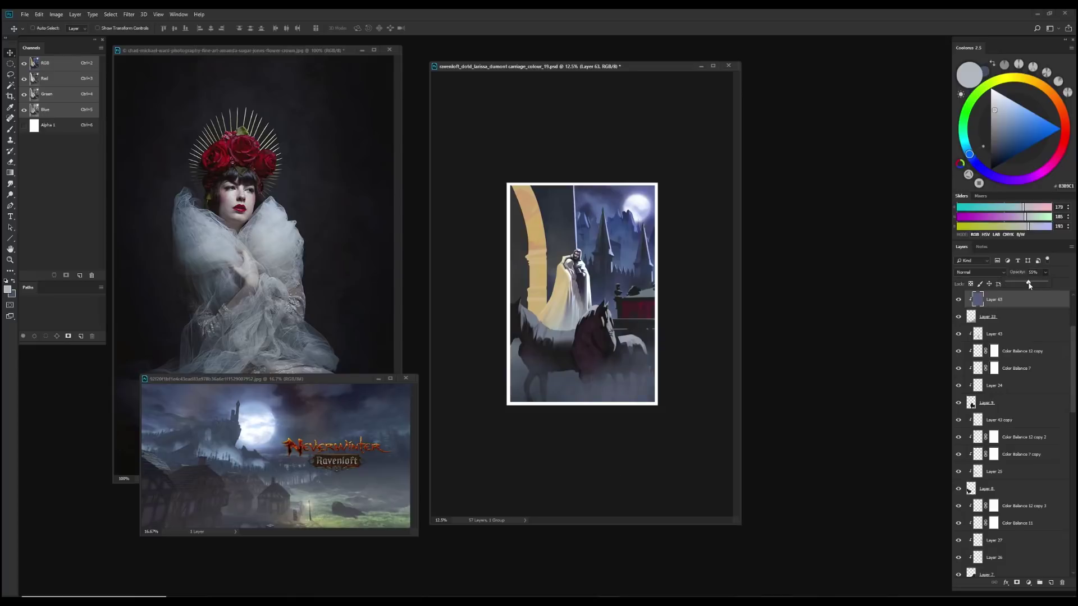
key(ctrl+e)
Flip the canvas back and shift Group 2's hue to -13
key(b)
right_click(624, 198)
key(Escape)
scroll(595, 412, up, 1)
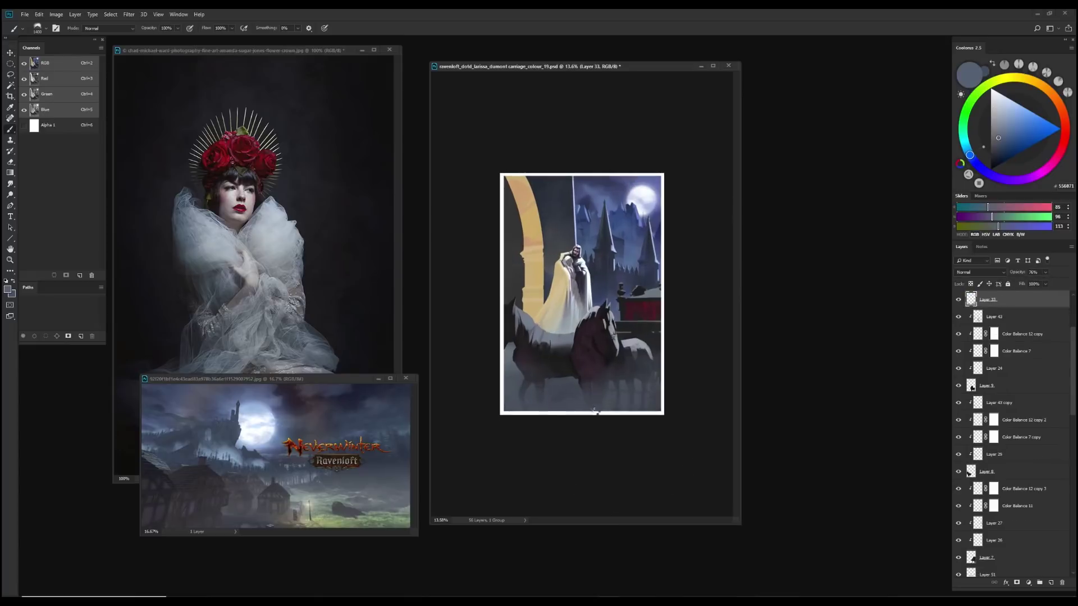
key(h)
key(i)
key(ctrl+u)
key(Escape)
click(983, 466)
key(ctrl+u)
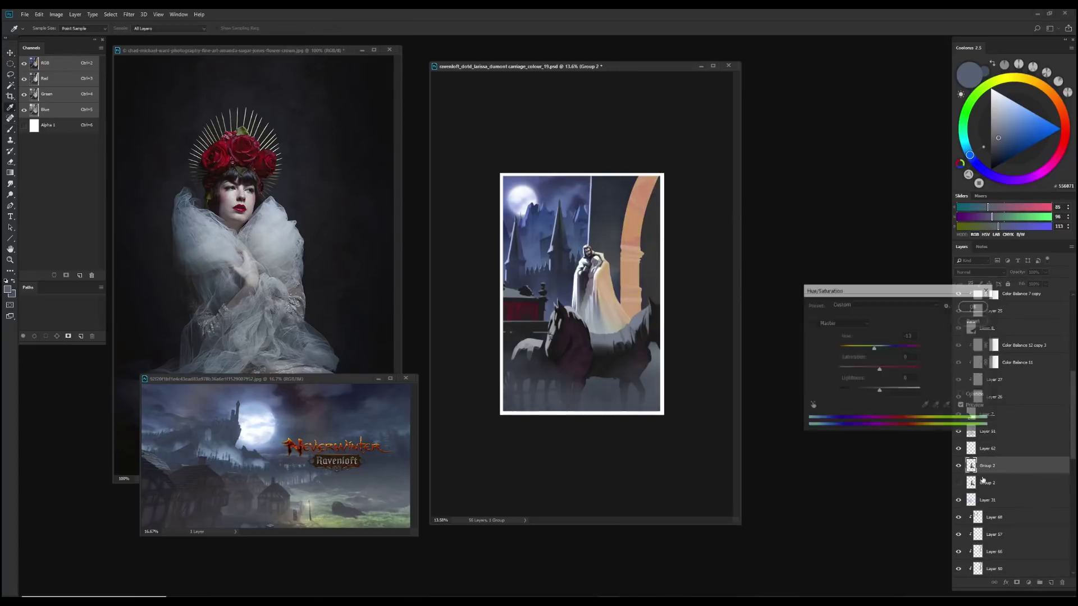
key(Escape)
Duplicate Group 2, add a white mask to the copy, and set black for painting
key(ctrl+u)
key(Escape)
key(ctrl+j)
key(b)
key(d)
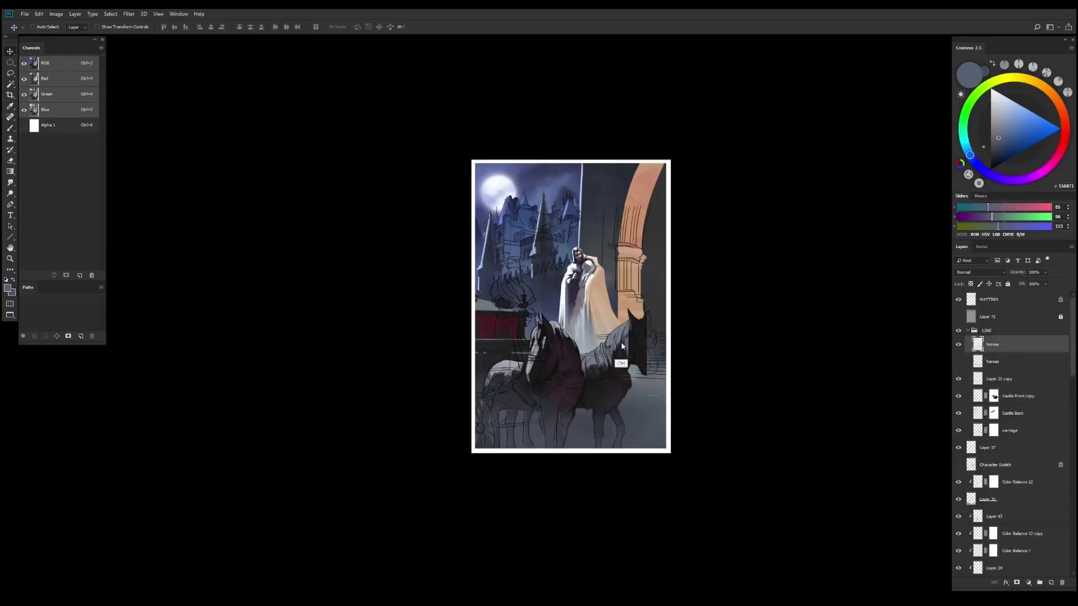
scroll(644, 362, up, 5)
right_click(686, 297)
key(Escape)
key(l)
scroll(643, 326, up, 3)
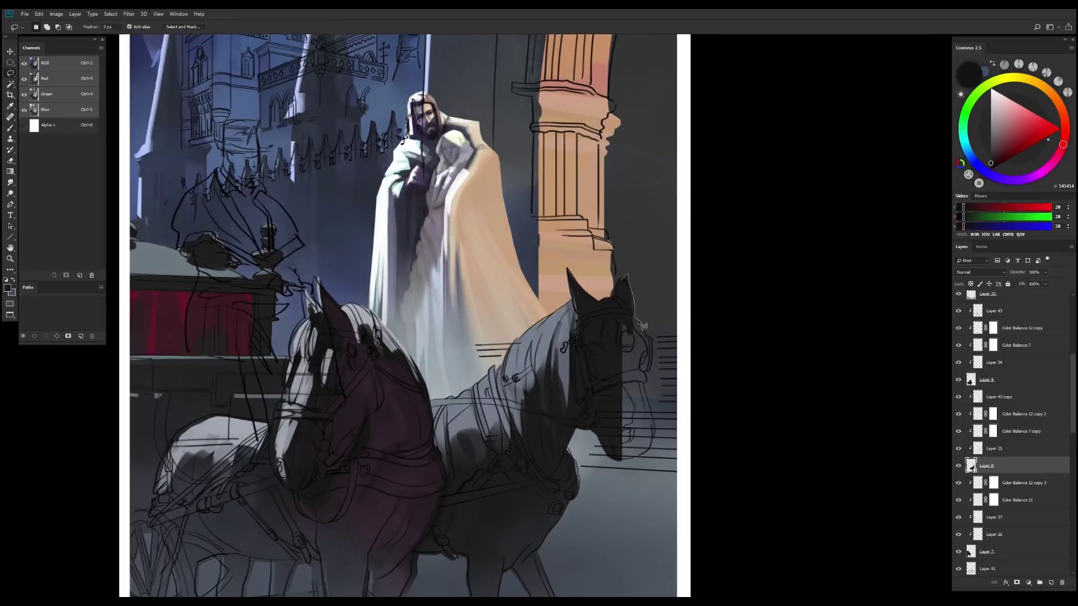
key(ctrl+0)
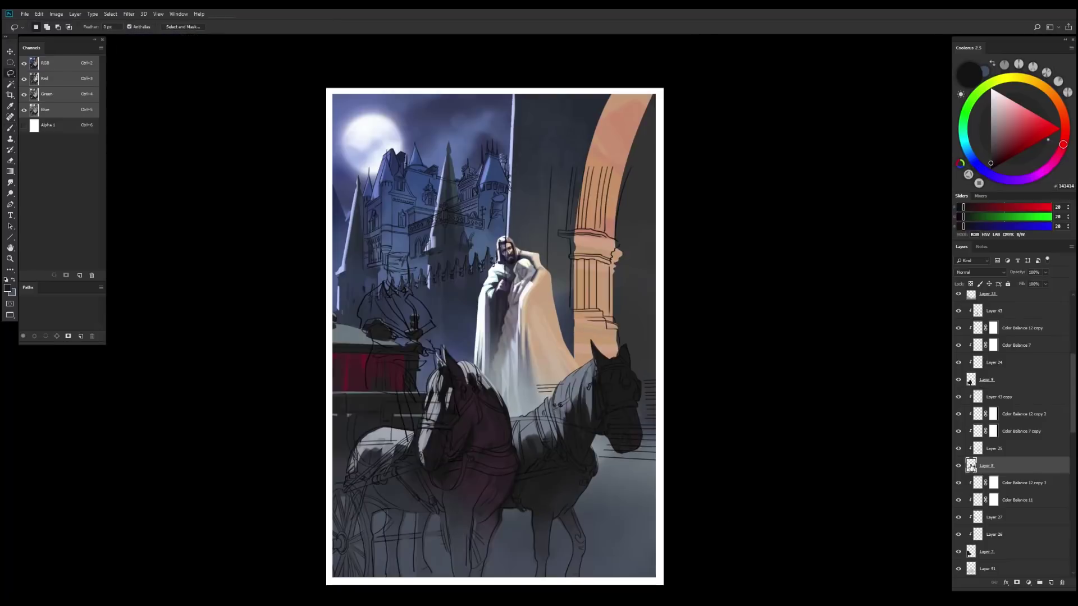
key(b)
key(alt+bracketright)
alt+click(599, 362)
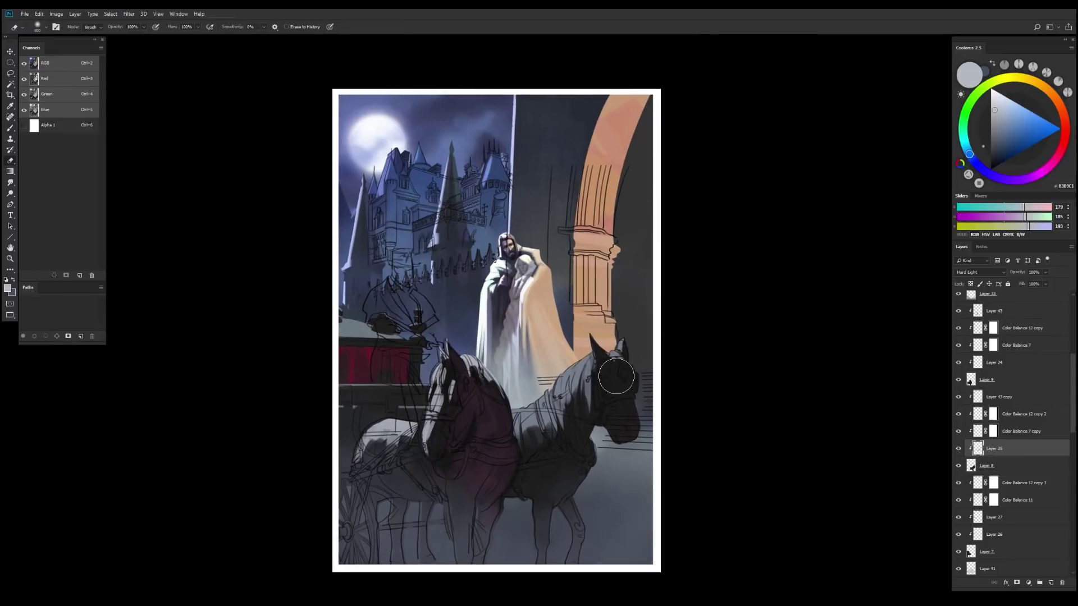
scroll(615, 372, down, 3)
key(h)
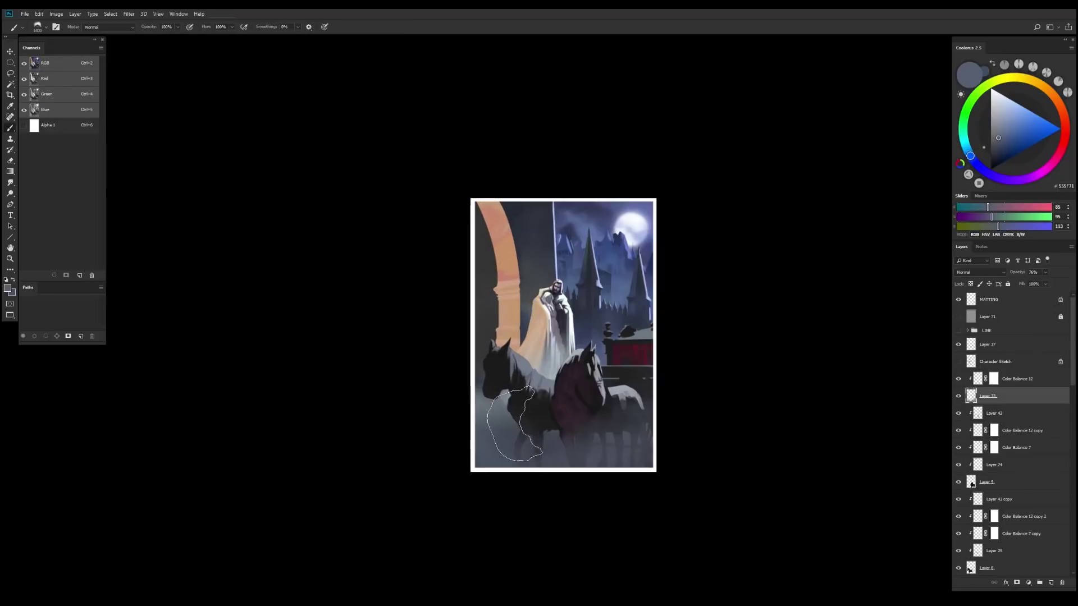
key(alt+comma)
key(bracketright)
key(bracketright)
key(bracketright)
key(bracketright)
key(l)
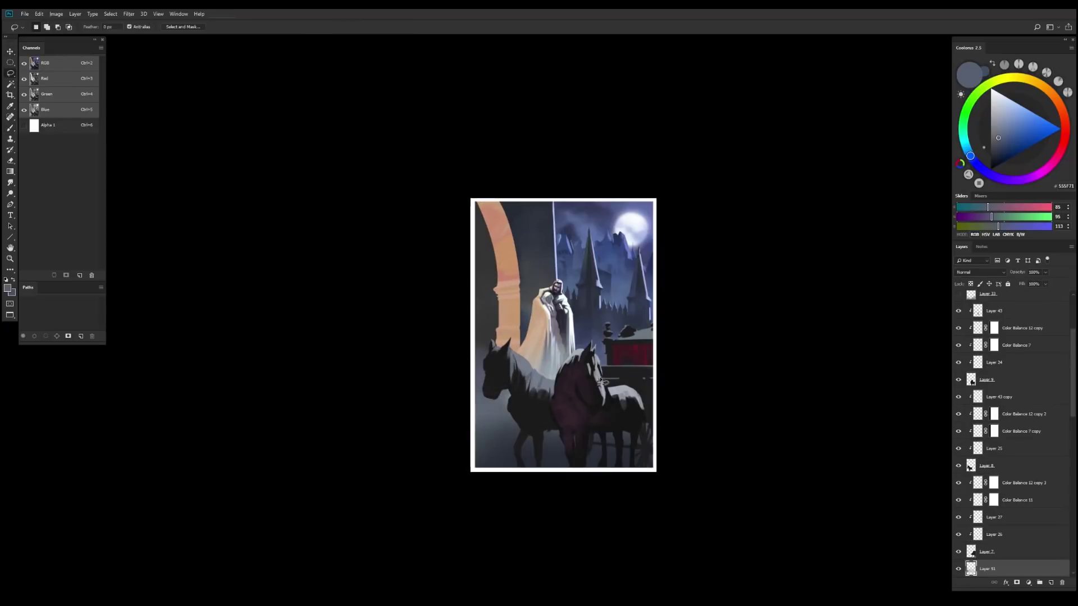
click(427, 386)
click(466, 491)
click(672, 500)
click(716, 374)
key(m)
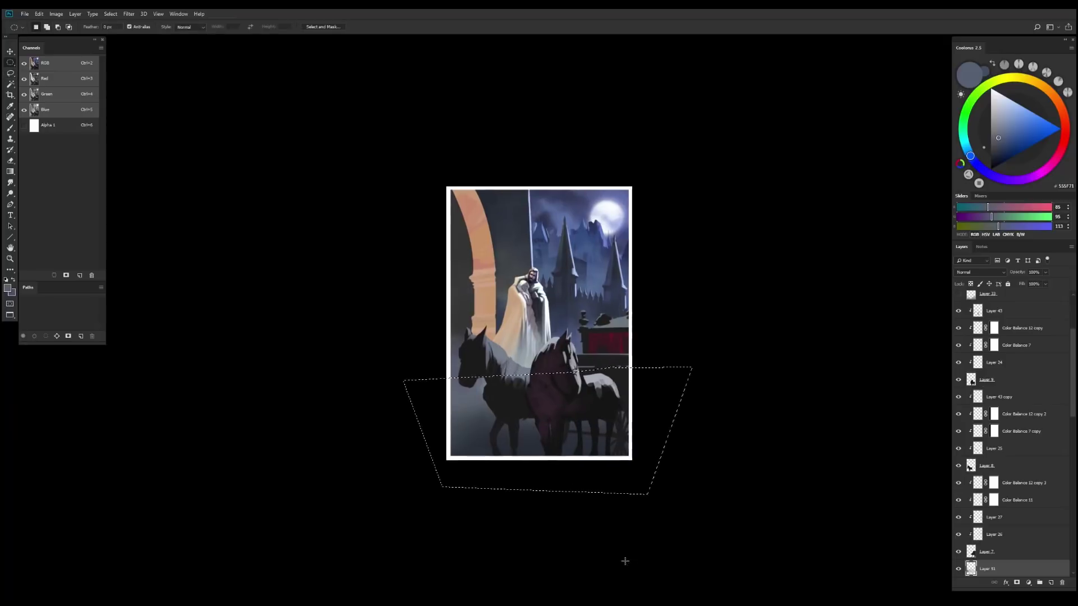
key(e)
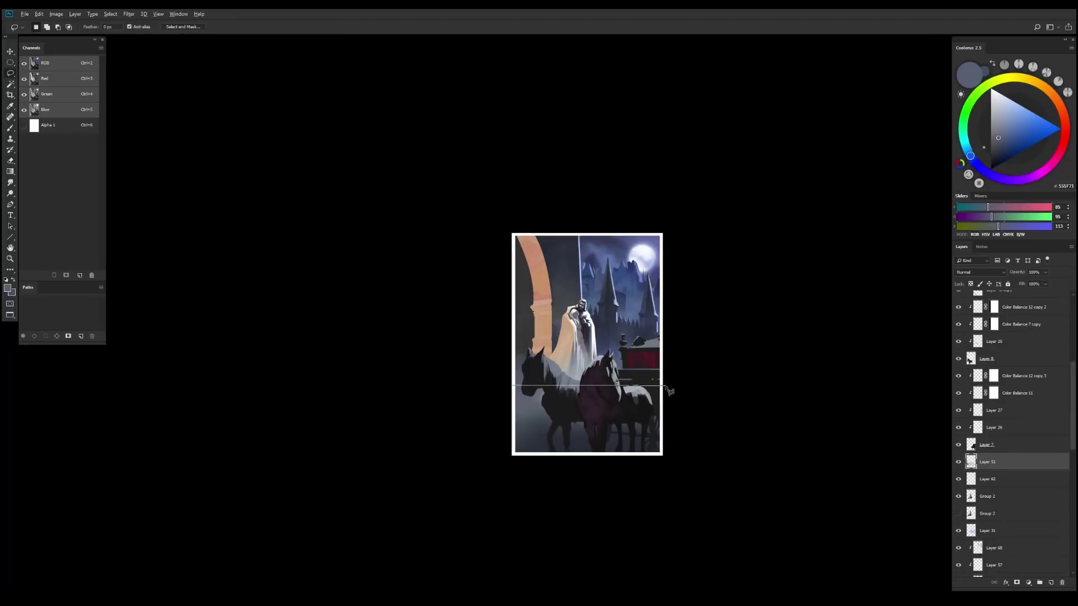
key(Escape)
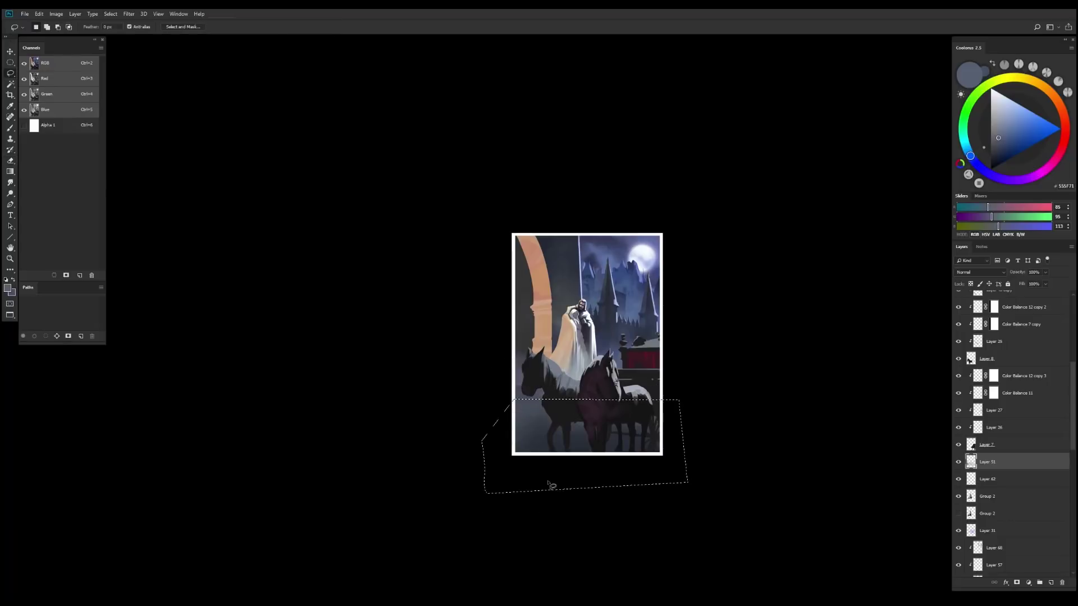
key(Escape)
key(v)
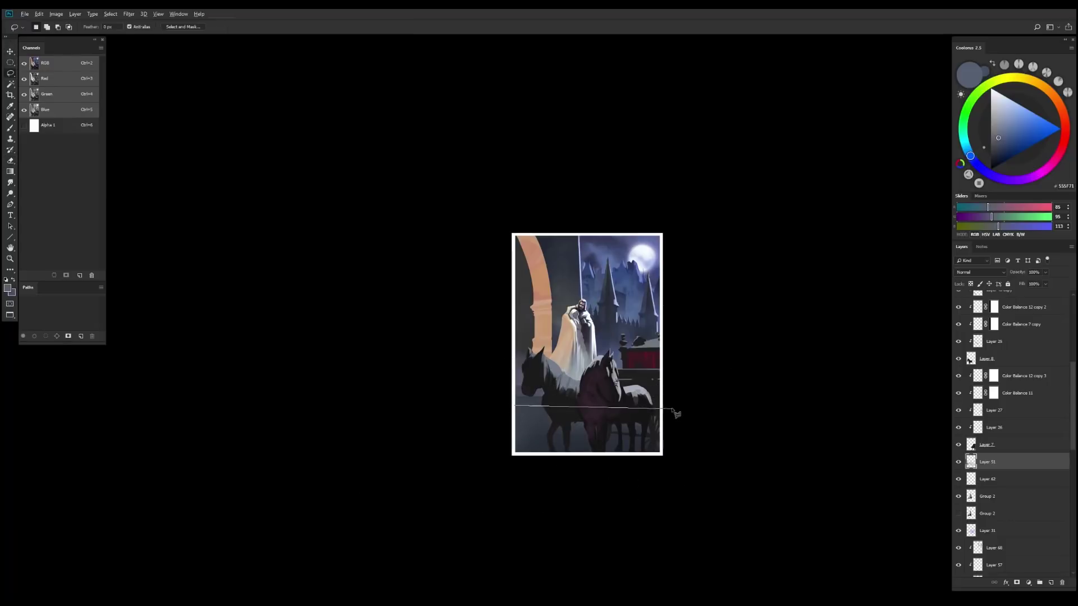
key(Escape)
click(514, 416)
Adjust Layer 49's lightness with Hue/Saturation
key(b)
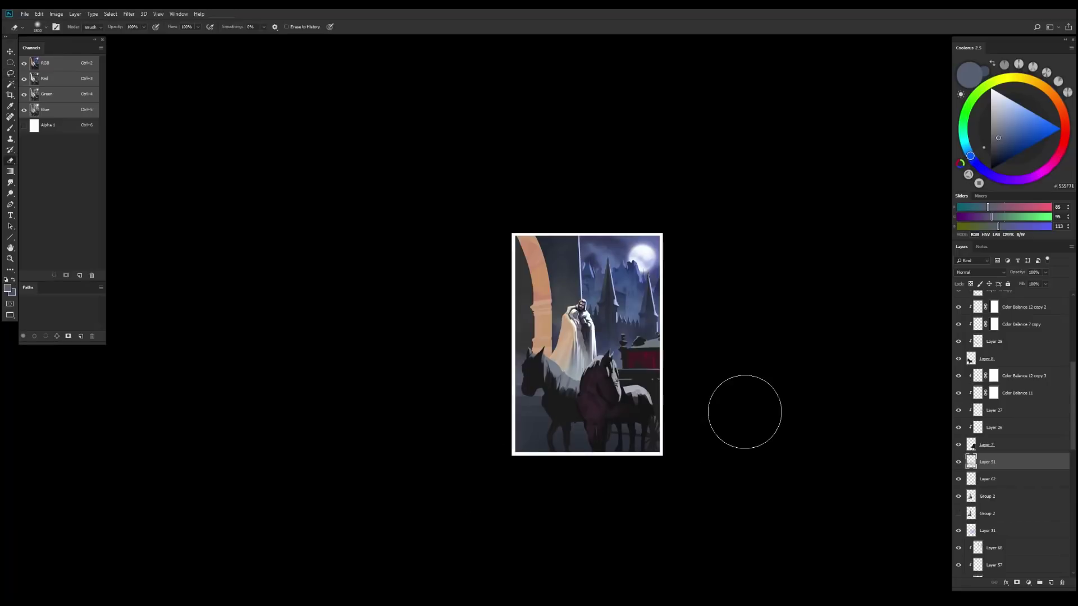
scroll(623, 410, down, 1)
scroll(634, 455, down, 1)
scroll(1010, 477, down, 3)
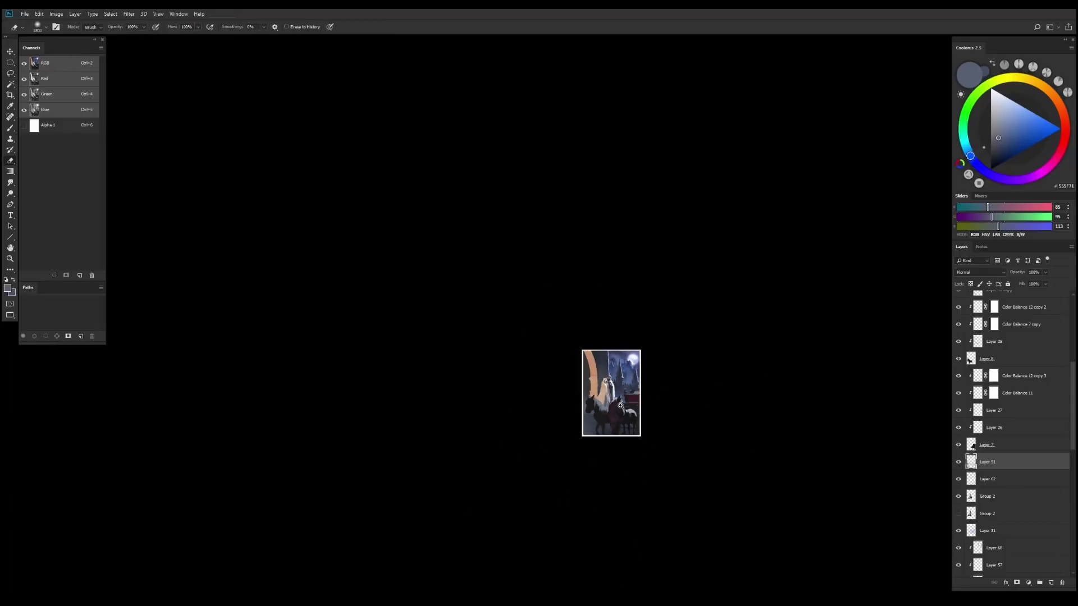
click(994, 569)
scroll(645, 471, up, 1)
key(ctrl+u)
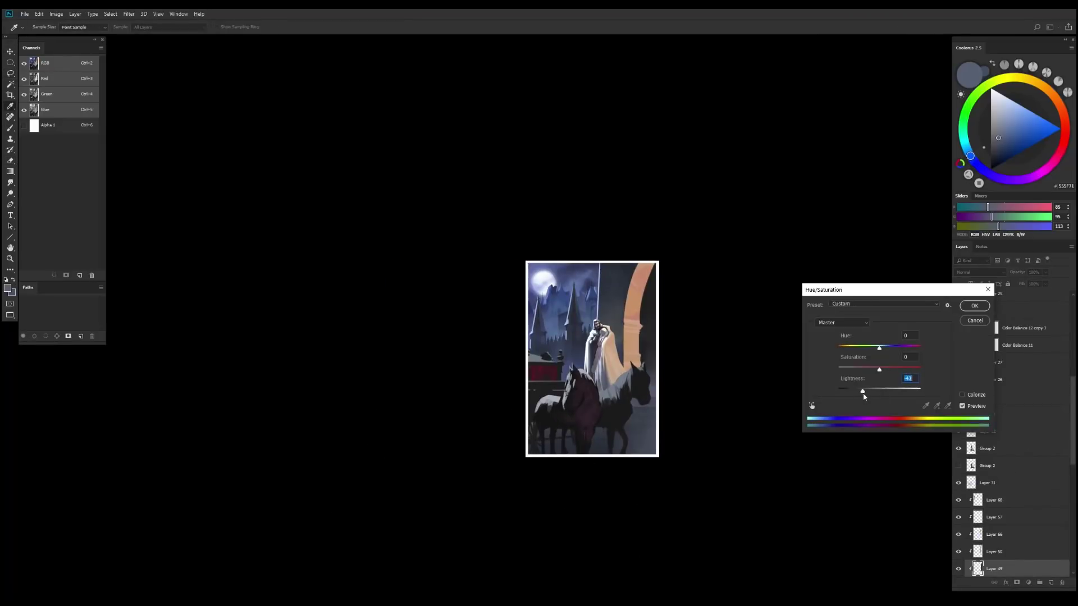
key(Escape)
Add Layer 74 clipped to Layer 49, sample the dark red, and shift hue to -127
key(ctrl+shift+alt+n)
key(v)
key(i)
click(654, 396)
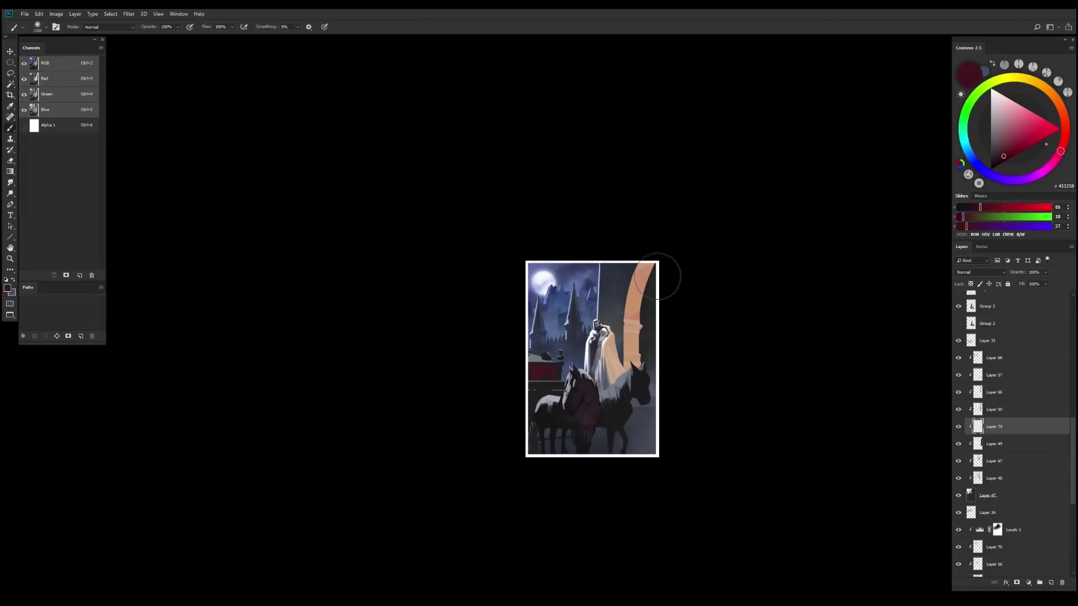
key(ctrl+u)
drag(879, 347, 848, 349)
key(Return)
Free Transform the arch layers, Layer 66 and Layer 50, together
key(v)
scroll(673, 440, down, 1)
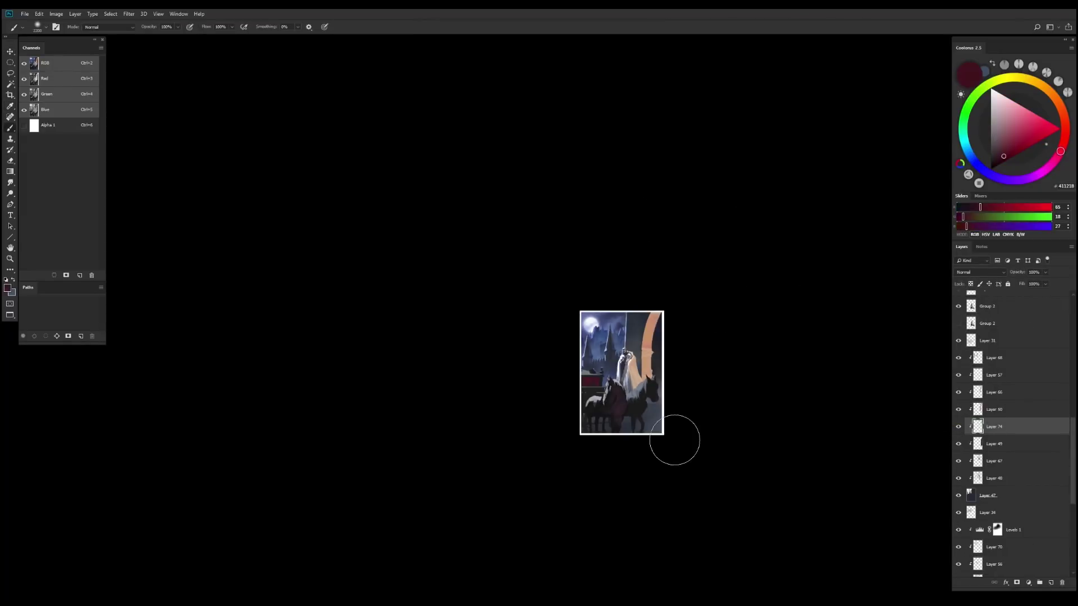
scroll(673, 440, up, 1)
click(993, 392)
shift+click(984, 409)
key(ctrl+t)
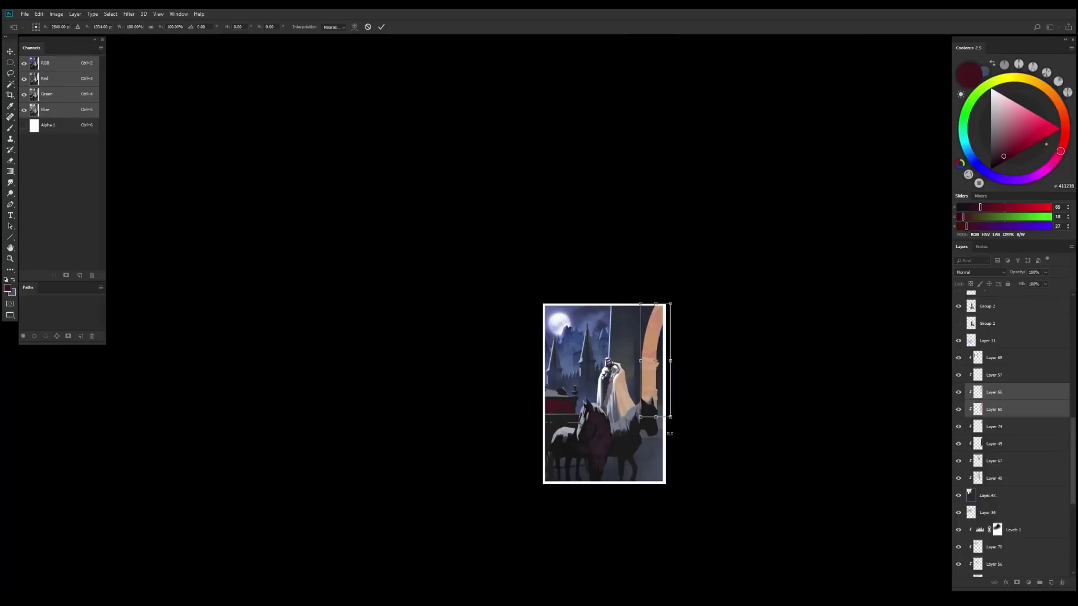
key(Return)
Mirror the canvas view to check composition, then flip it back
scroll(585, 385, down, 1)
key(h)
scroll(630, 435, up, 1)
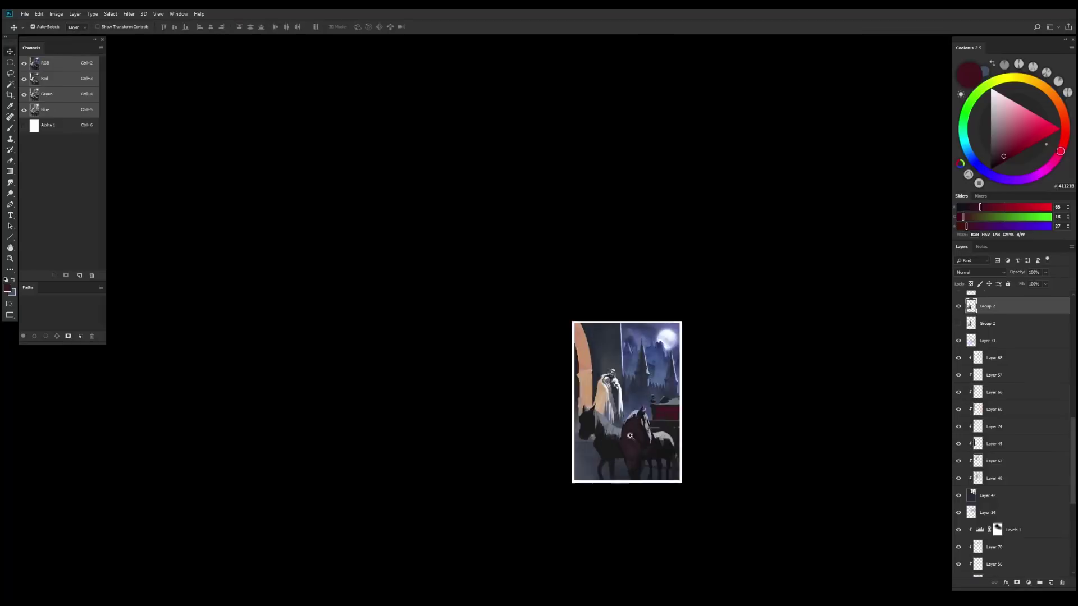
key(h)
scroll(674, 449, down, 3)
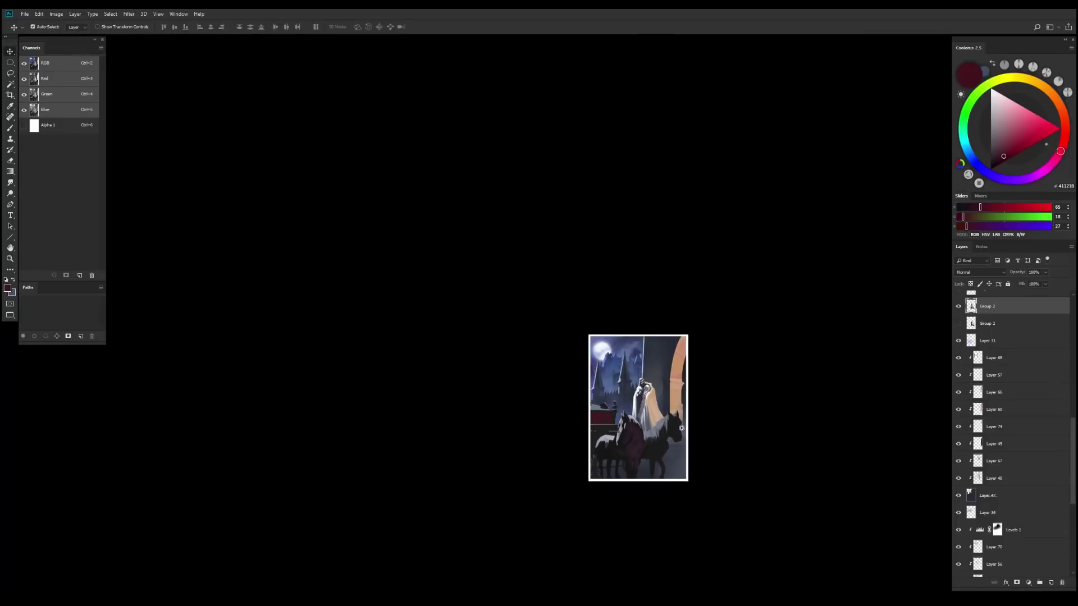
Sample the peach colour from the cloak and select Layer 43 copy
key(b)
scroll(674, 460, up, 2)
alt+click(674, 461)
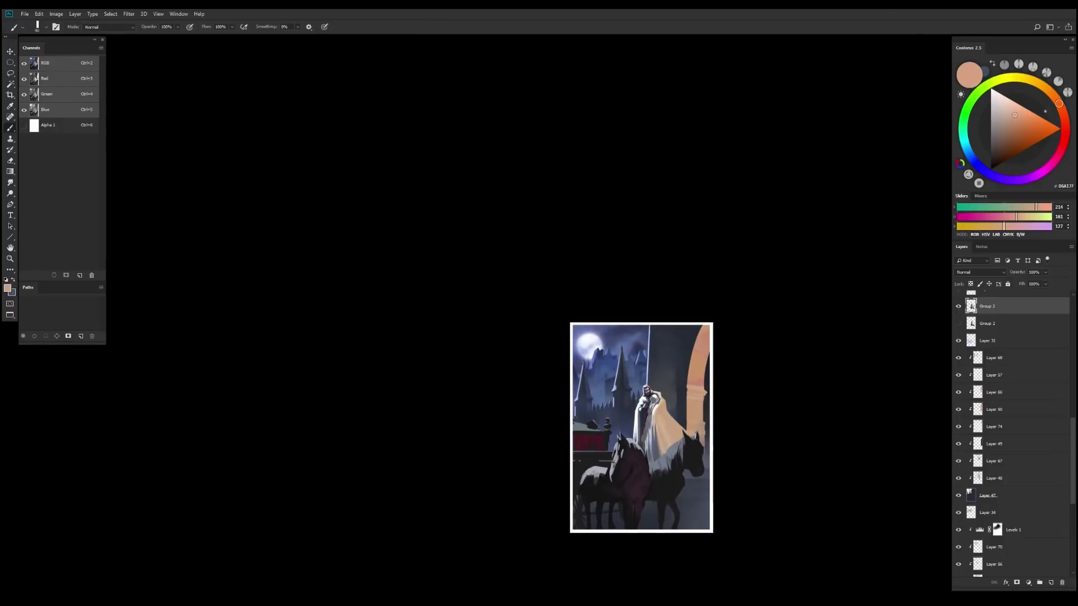
key(e)
ctrl+click(699, 454)
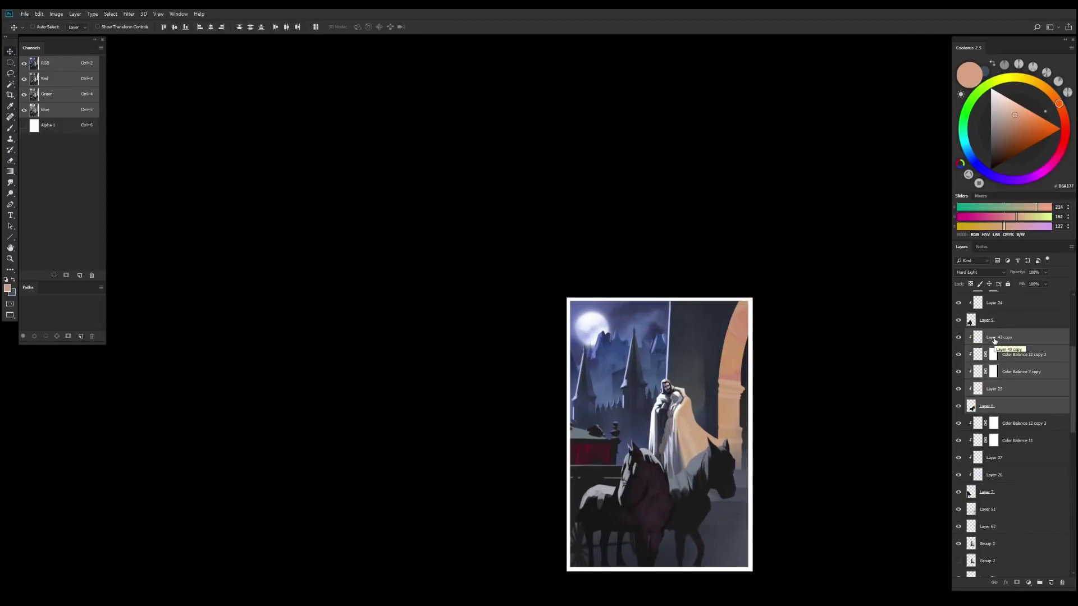
key(l)
Transform the small cloak shape on Layer 25 and view the whole painting fitted to the window
key(ctrl+0)
ctrl+click(702, 427)
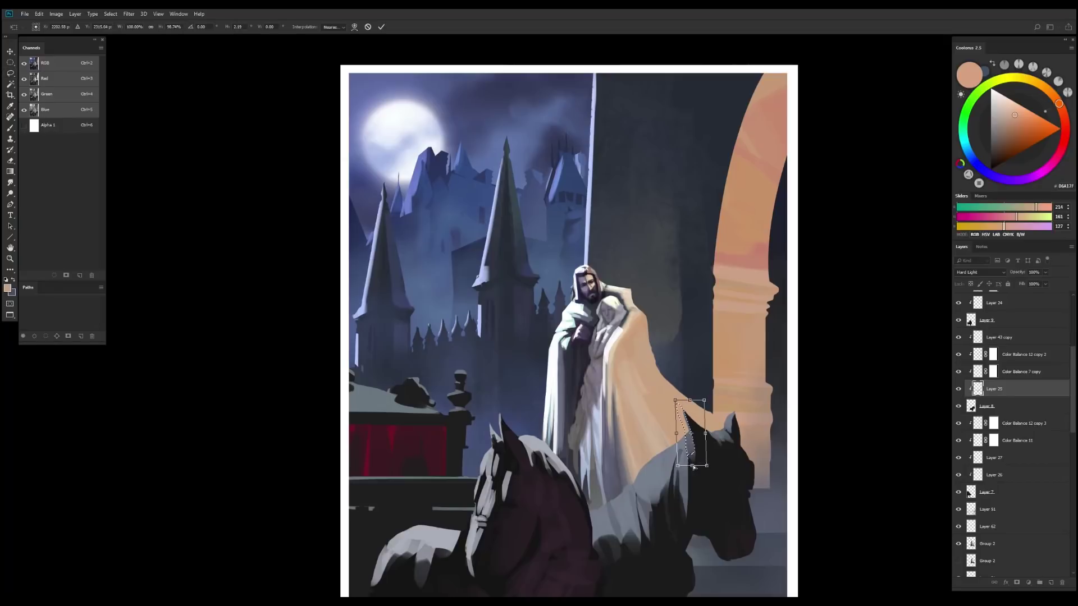
key(ctrl+minus)
key(ctrl+minus)
key(h)
key(b)
key(ctrl+plus)
ctrl+click(491, 301)
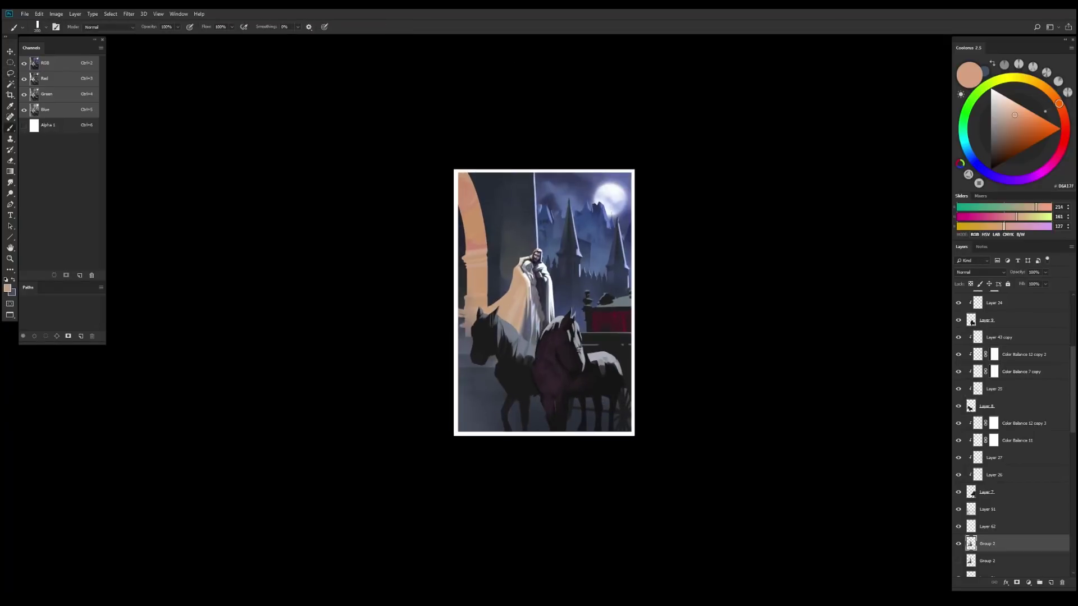
key(b)
key(ctrl+minus)
key(ctrl+minus)
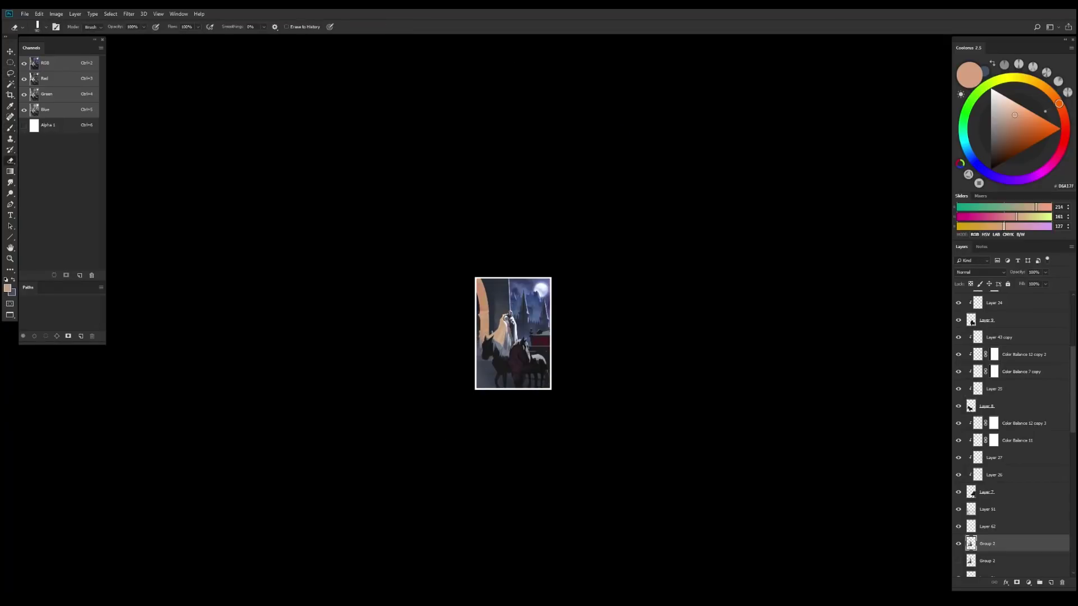
key(ctrl+0)
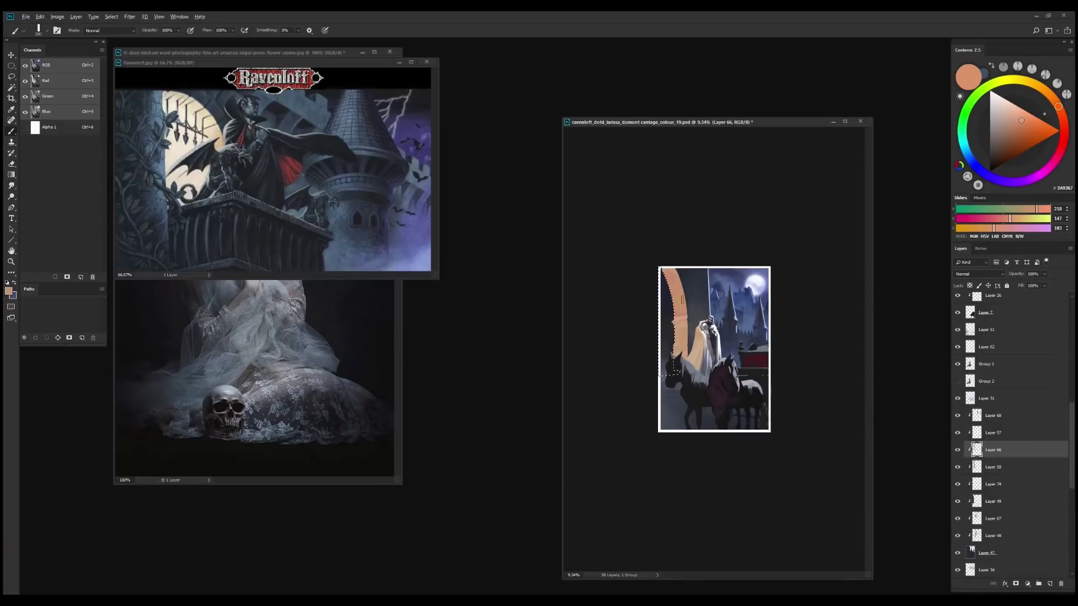
Brighten Layer 74 with a Hue/Saturation lightness adjustment
key(ctrl+u)
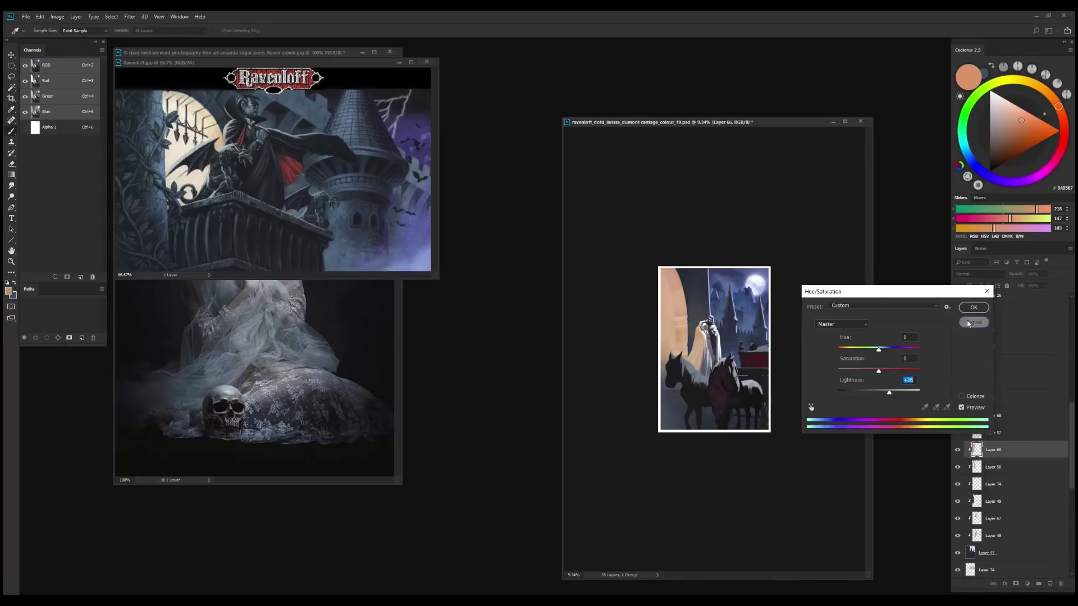
click(968, 324)
click(993, 484)
key(ctrl+u)
key(Return)
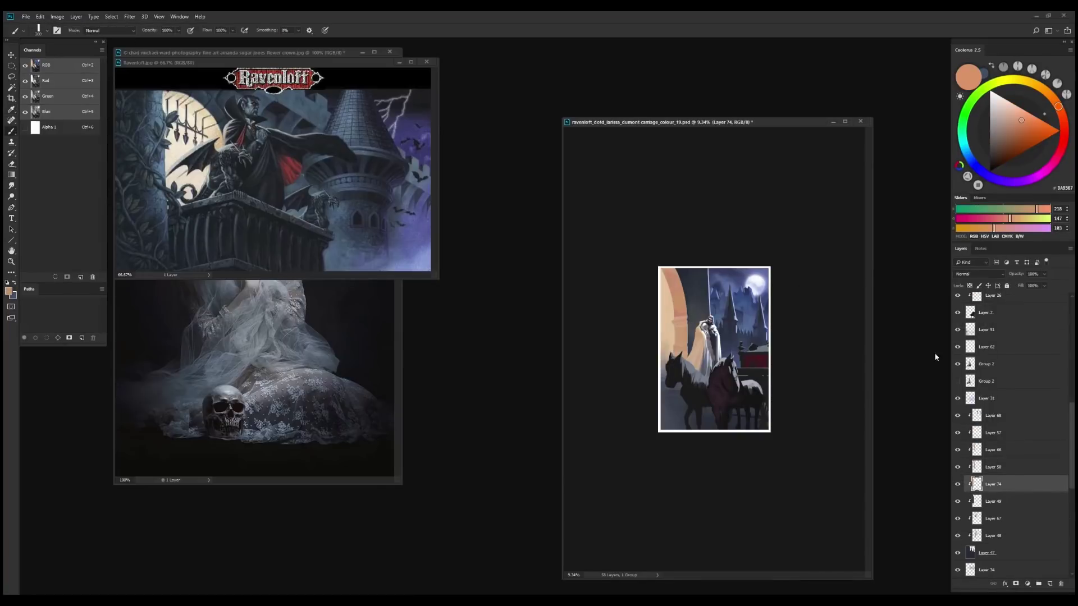
key(ctrl+u)
key(Escape)
Lower Layer 66 to 85% opacity and add a 26% purple fill layer over the sky
click(993, 450)
scroll(712, 348, up, 2)
drag(669, 123, 661, 120)
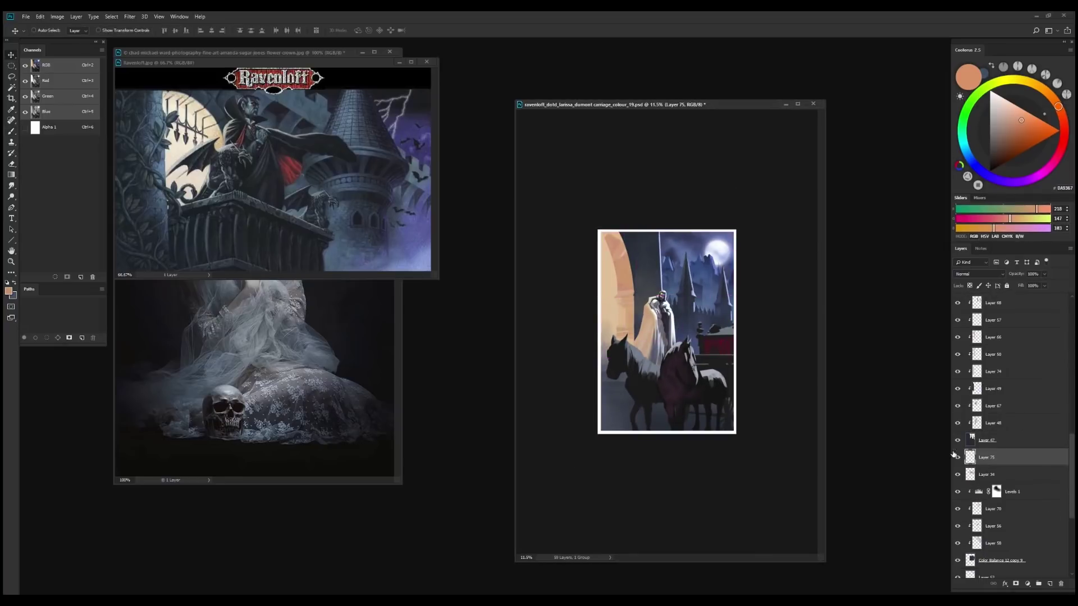
alt+click(716, 402)
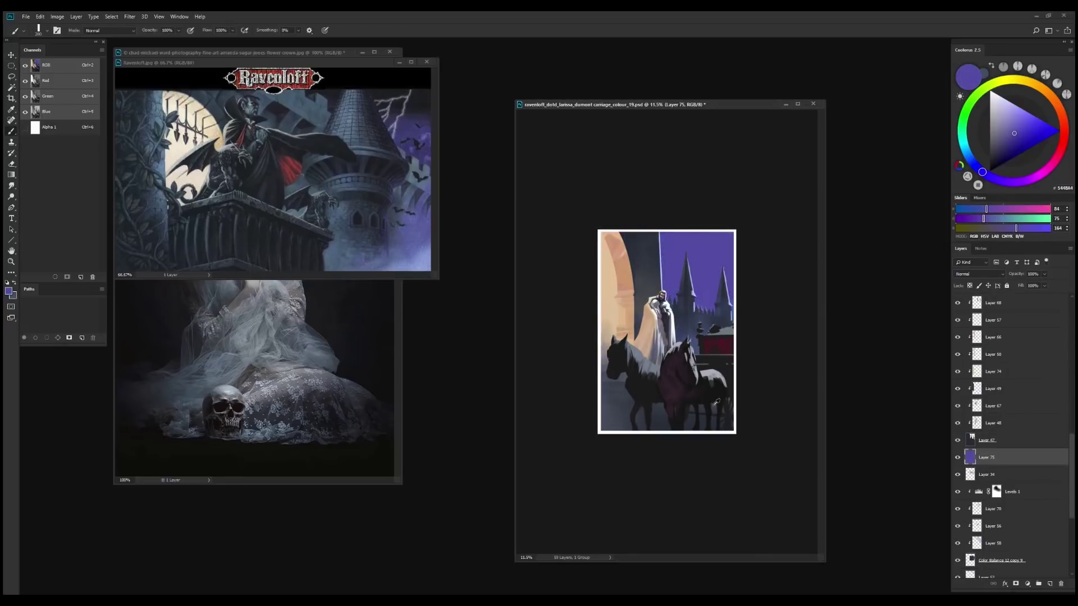
scroll(988, 275, down, 7)
drag(1017, 285, 1016, 285)
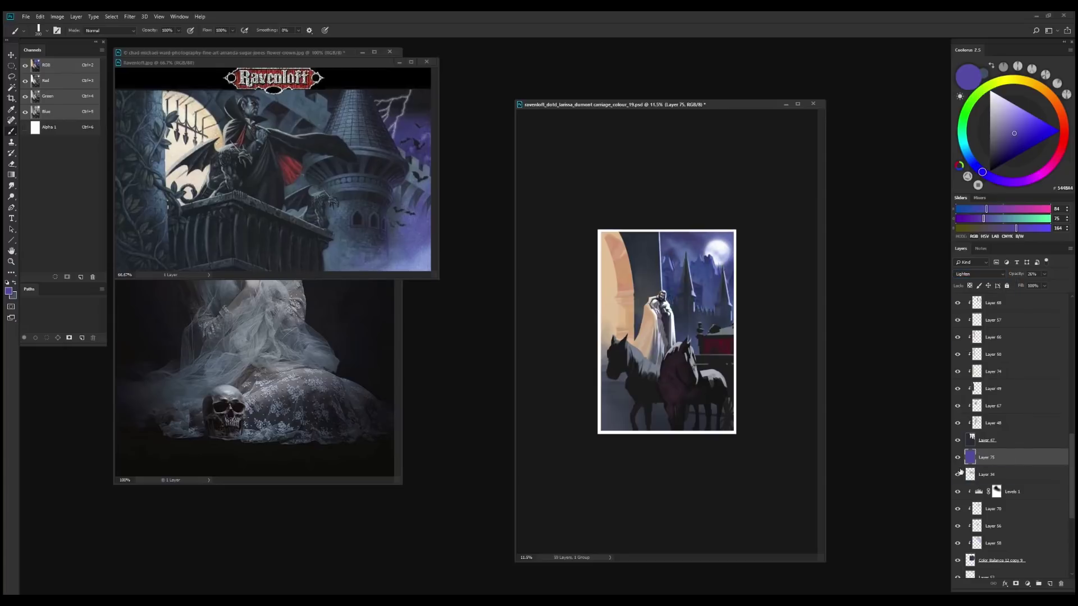
Nudge Layer 67's saturation up to +1 with Hue/Saturation
key(ctrl+u)
key(Escape)
click(994, 406)
key(ctrl+u)
drag(878, 370, 880, 373)
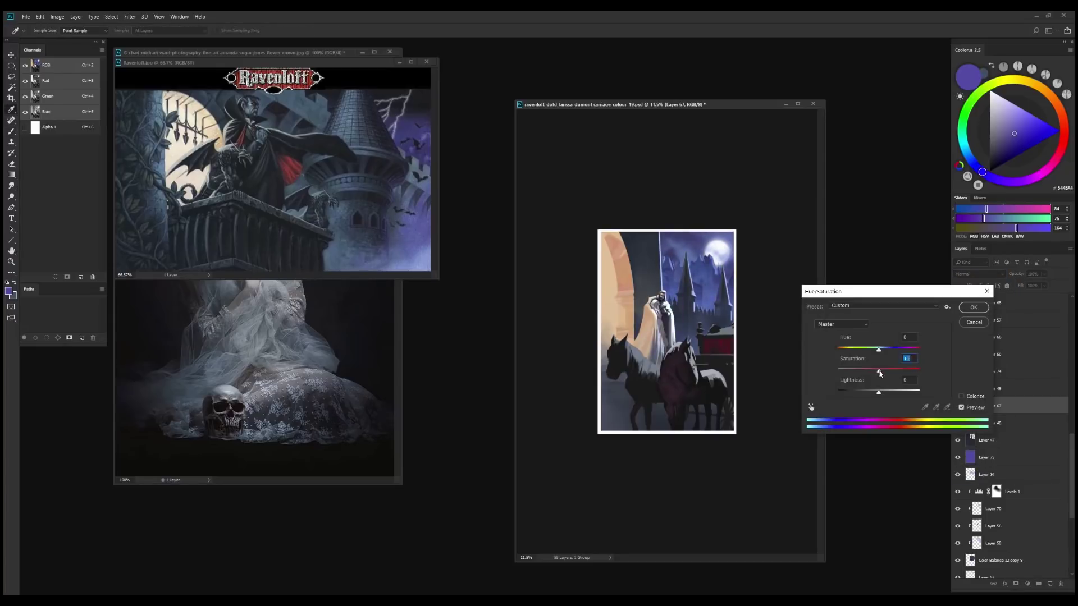
key(Escape)
key(ctrl+u)
key(Escape)
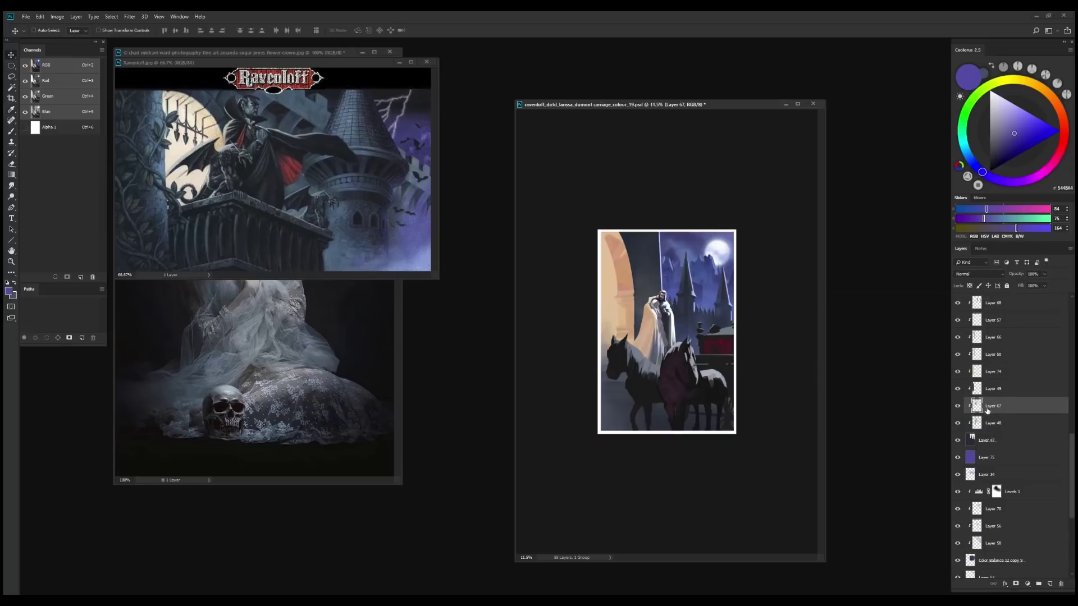
key(ctrl+u)
key(Escape)
Add an empty layer above Layer 67, then undo it and return to the Move tool
key(ctrl+shift+alt+n)
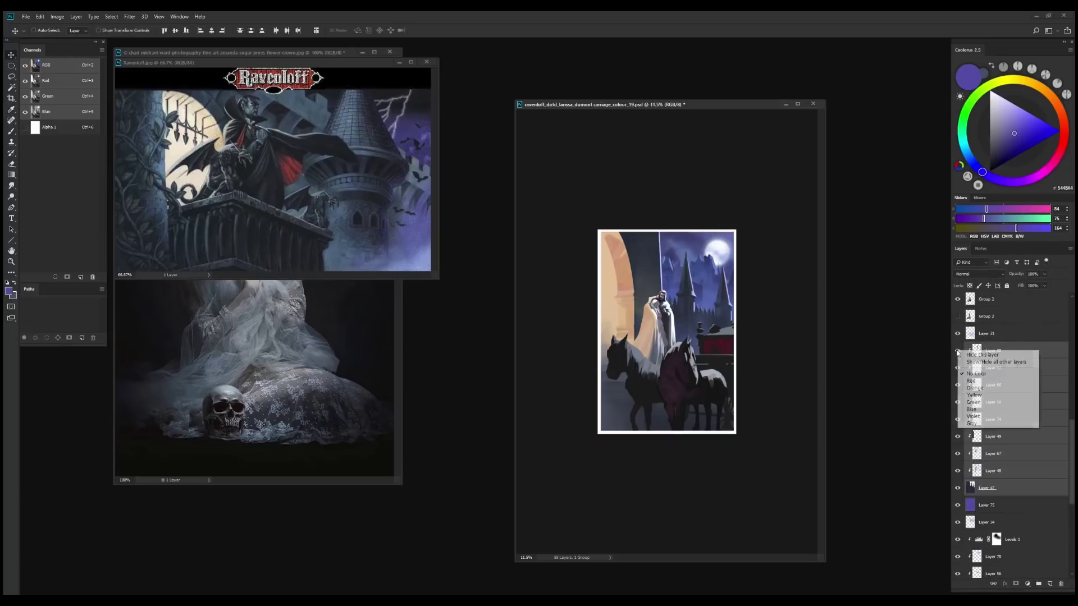
key(b)
key(ctrl+z)
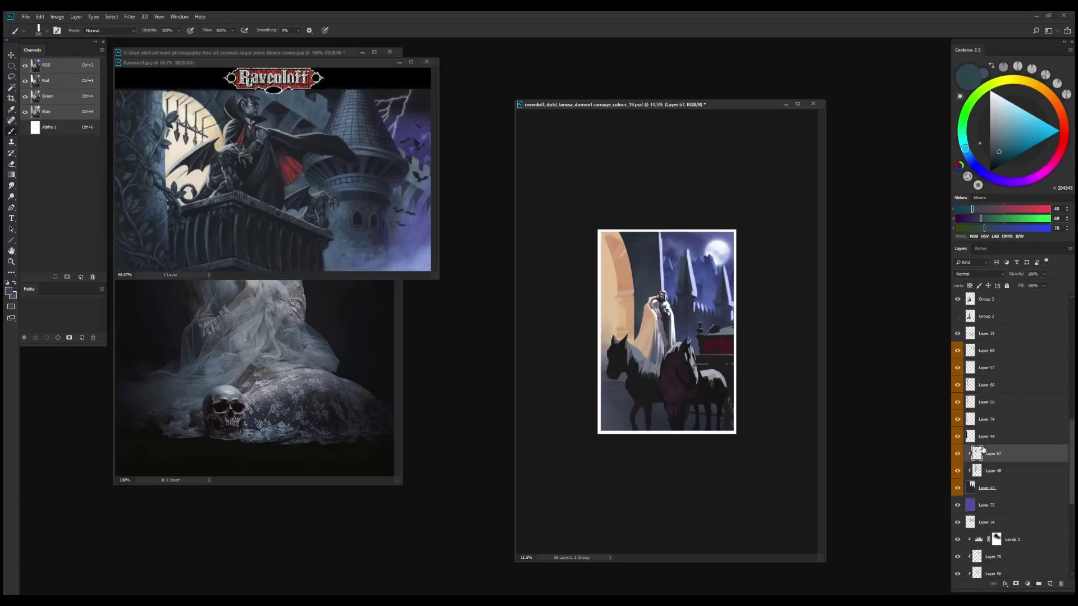
key(ctrl+u)
key(Escape)
key(v)
key(ctrl+plus)
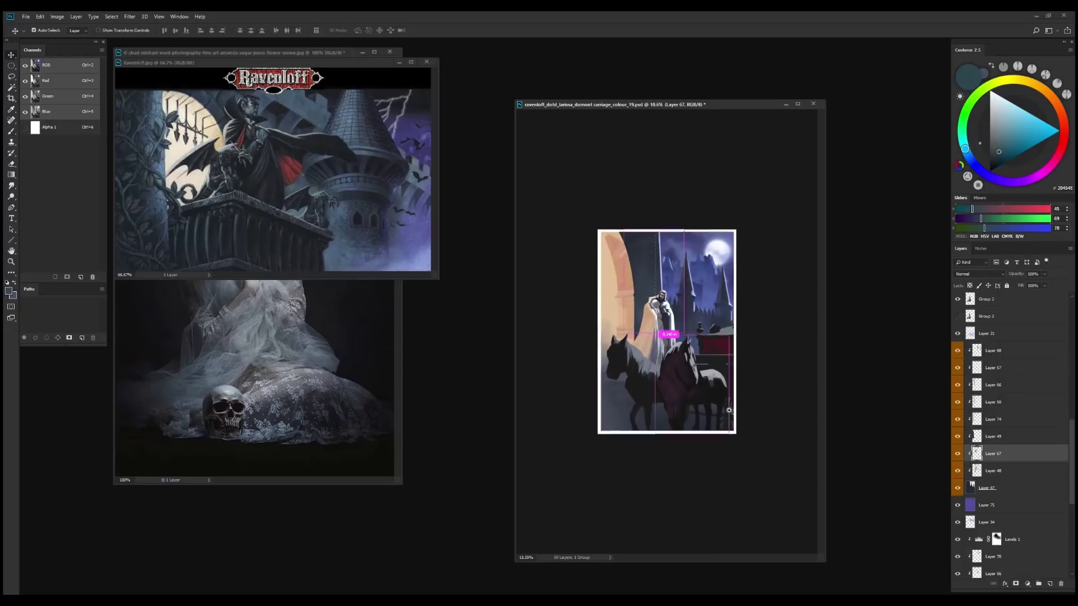
Shift Layer 43 copy slightly across the painting and keep it selected
scroll(984, 421, up, 5)
click(969, 386)
drag(668, 425, 674, 425)
scroll(999, 393, up, 2)
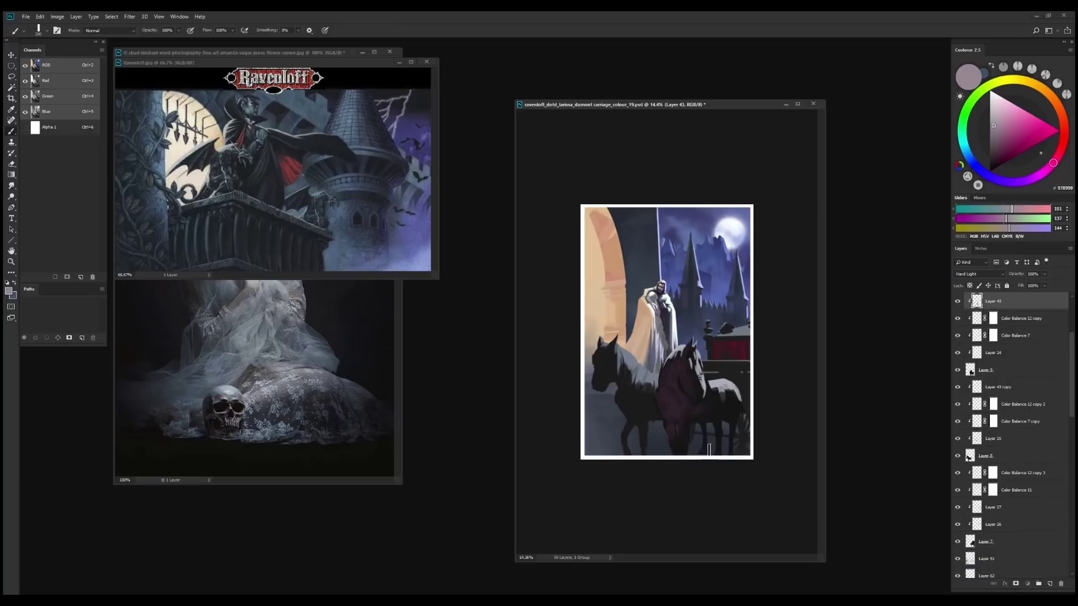
click(968, 455)
click(993, 387)
key(b)
scroll(1011, 421, up, 2)
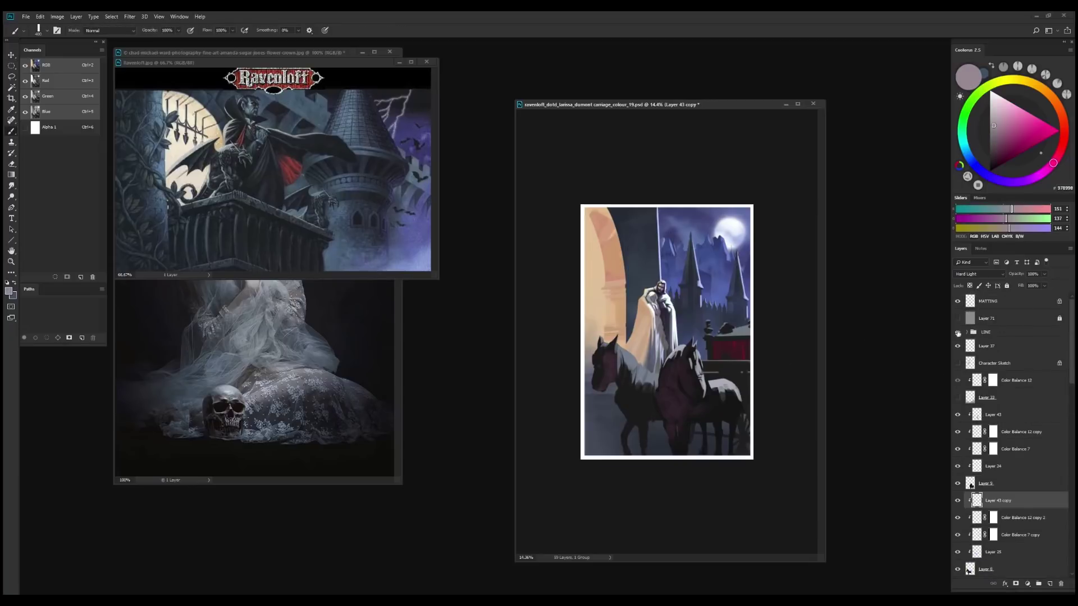
key(ctrl+plus)
key(e)
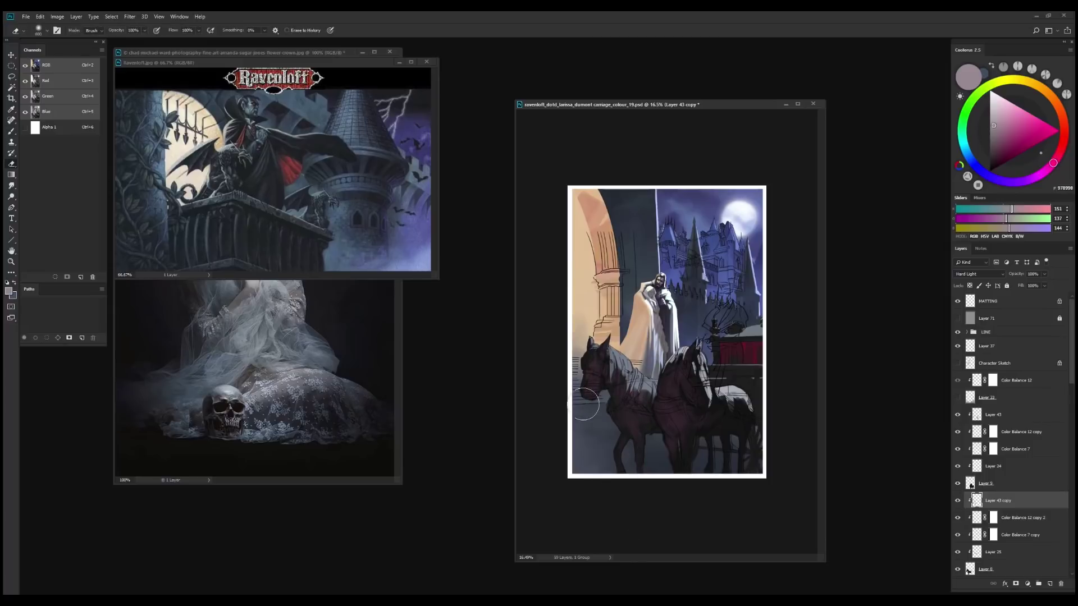
Hide the LINE group's line art and add a new Layer 76 for the cloak lining
click(958, 332)
key(ctrl+minus)
scroll(666, 331, up, 2)
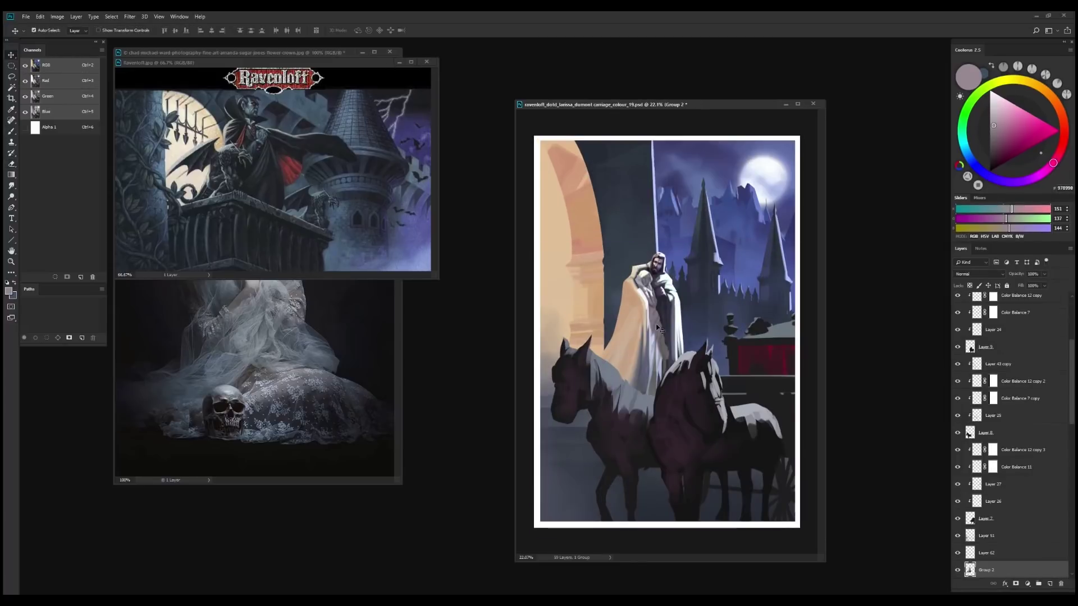
scroll(1010, 438, down, 5)
key(ctrl+shift+alt+n)
key(b)
key(x)
scroll(667, 331, down, 3)
Paint dark red strokes inside the pale cloak and darken them with Hue/Saturation
scroll(666, 331, up, 2)
drag(658, 325, 651, 376)
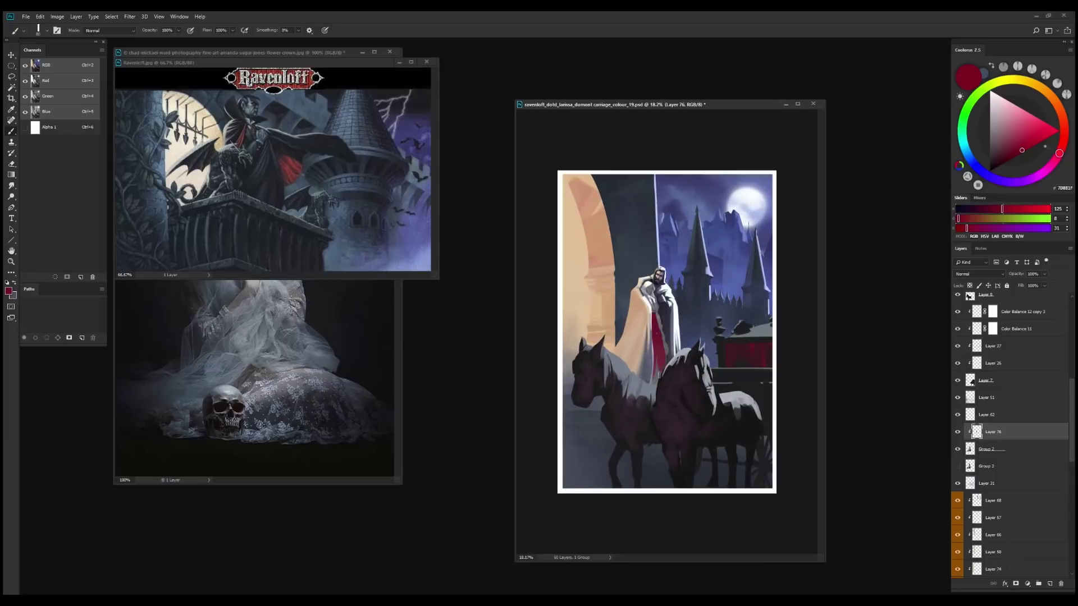
key(e)
scroll(660, 341, down, 3)
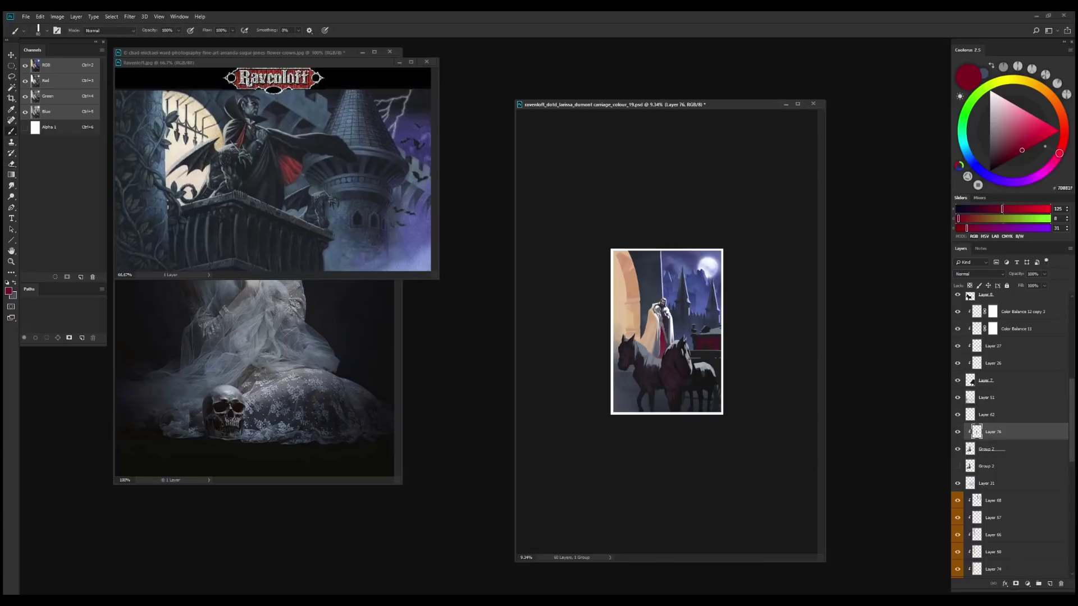
key(ctrl+u)
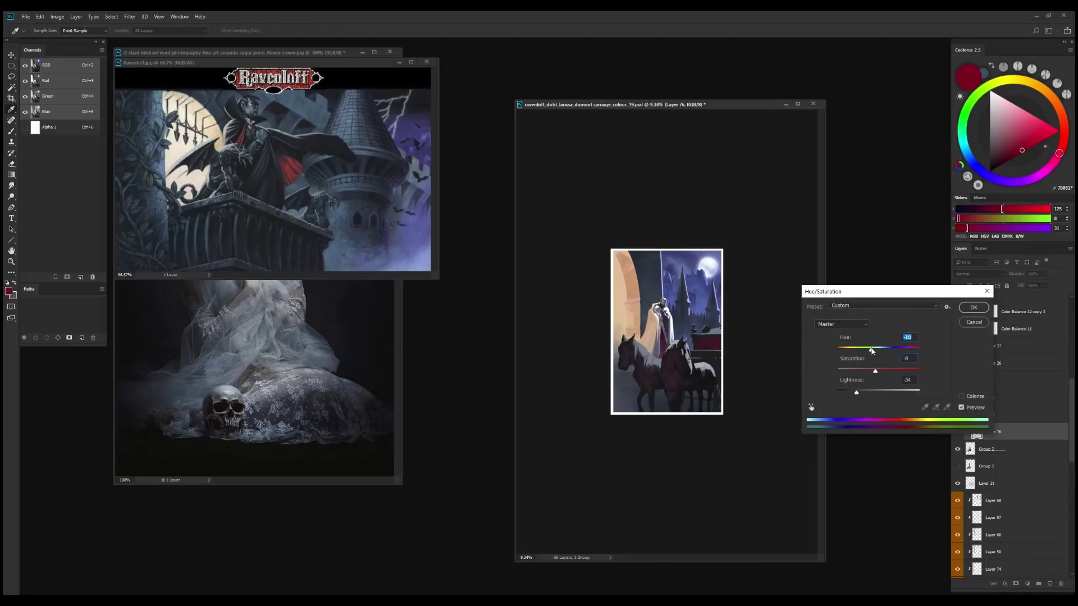
key(Return)
Sample the dark red lining and add Layer 77 with a new brush for dress detail
key(b)
scroll(680, 535, up, 3)
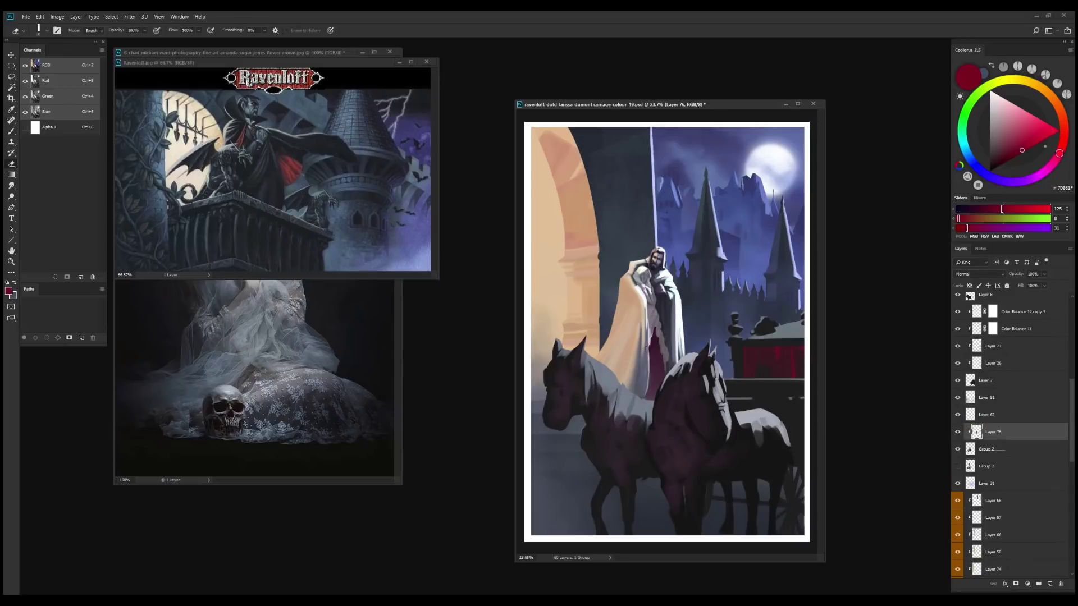
alt+click(656, 369)
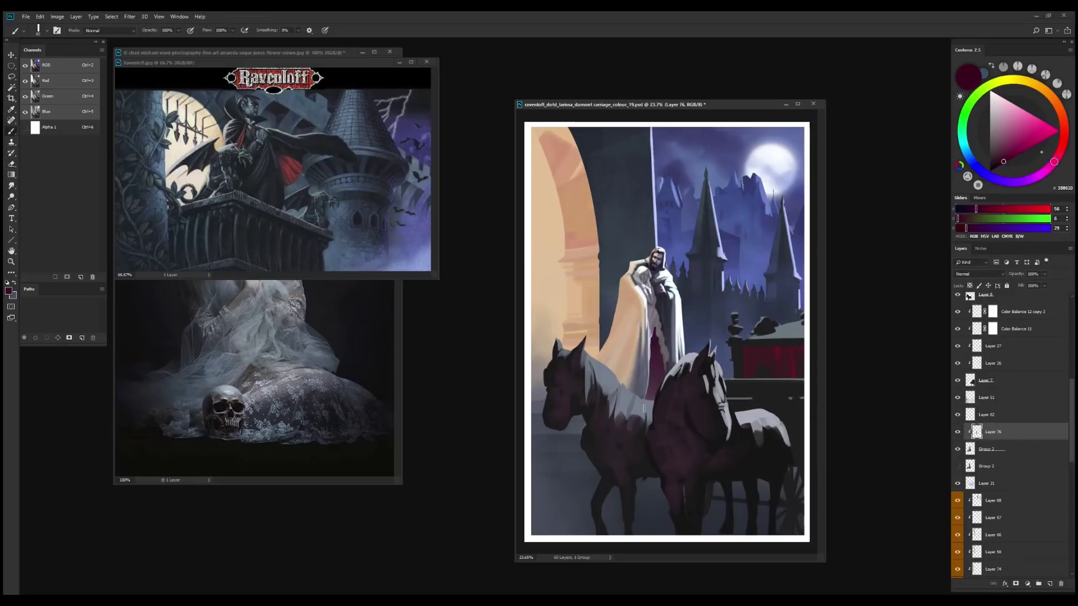
scroll(660, 363, down, 3)
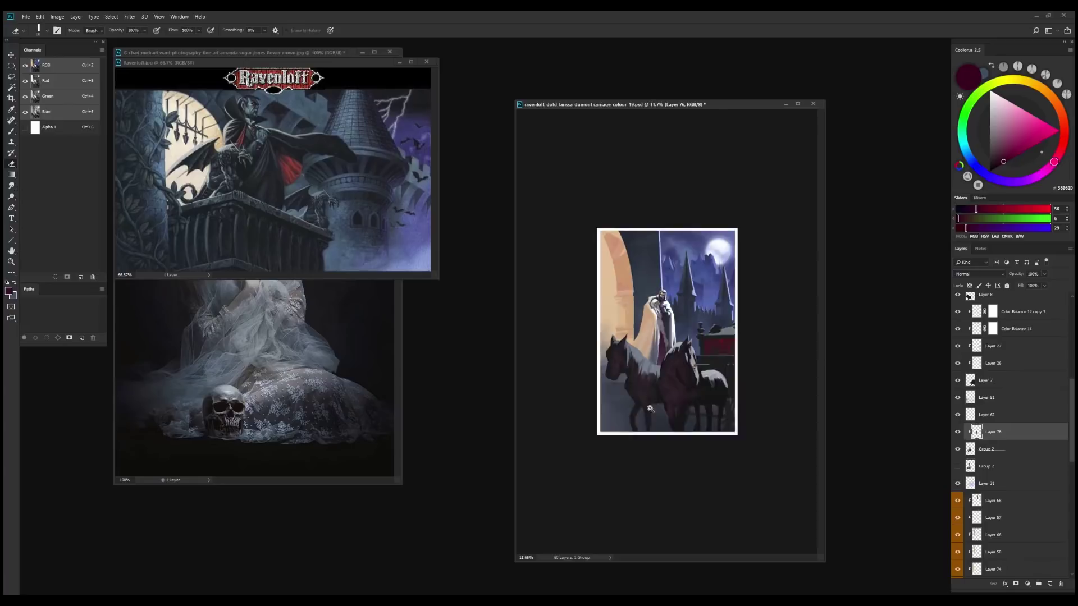
scroll(660, 364, up, 2)
key(ctrl+shift+alt+n)
key(b)
right_click(663, 198)
click(1006, 157)
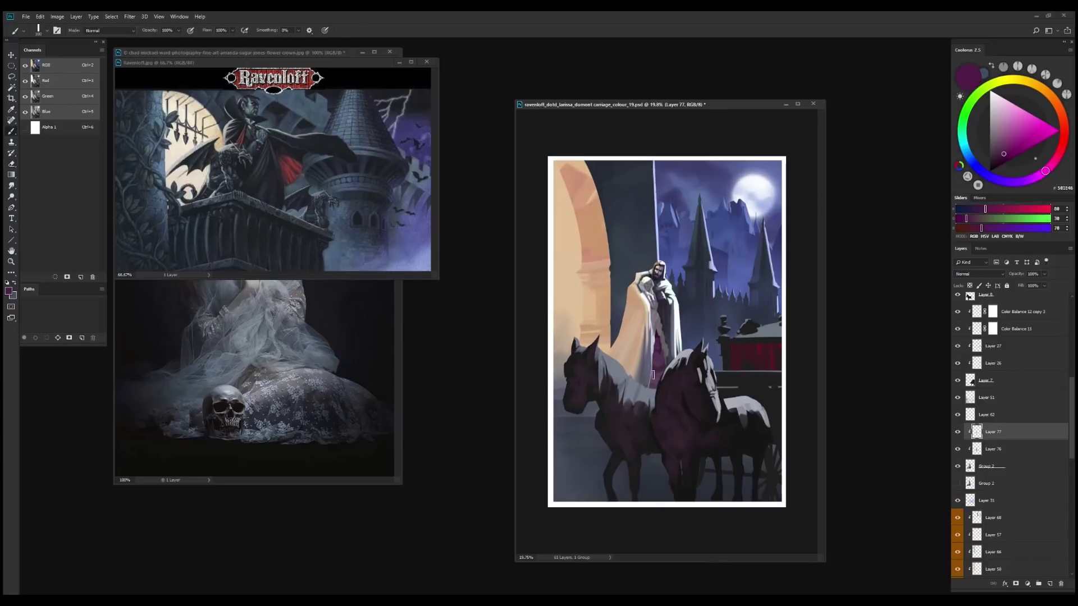
Paint maroon dress detail with a round brush and boost its saturation by +29
key(e)
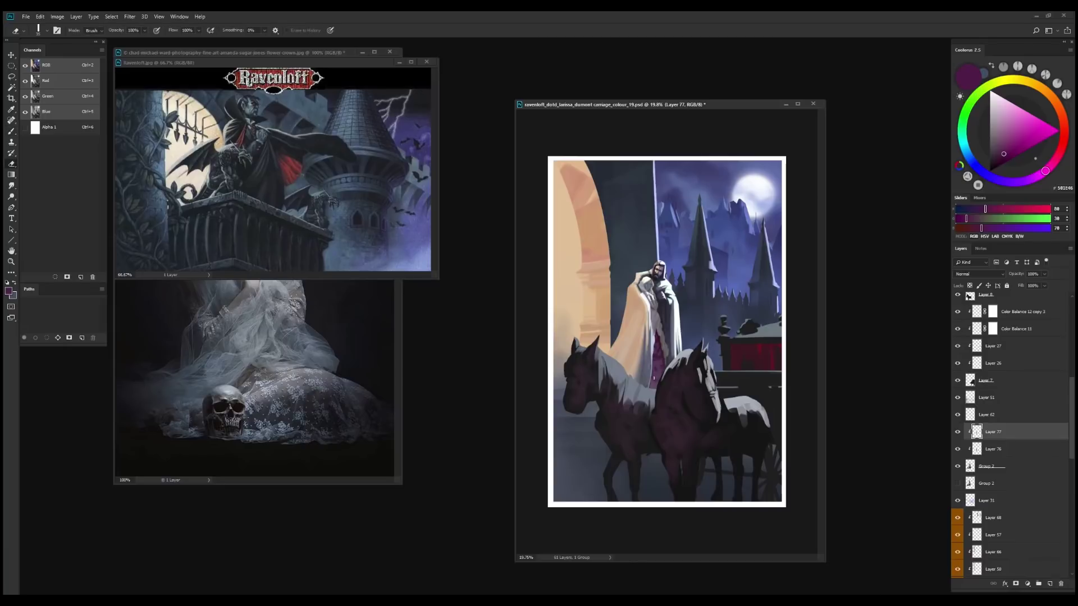
right_click(653, 378)
key(Return)
key(ctrl+u)
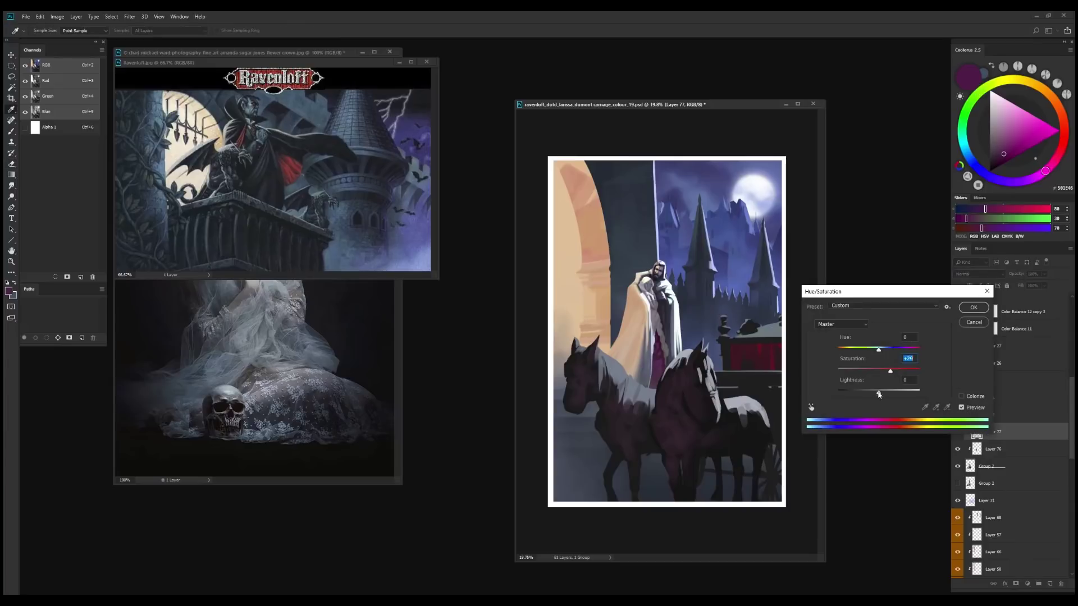
key(Return)
key(ctrl+0)
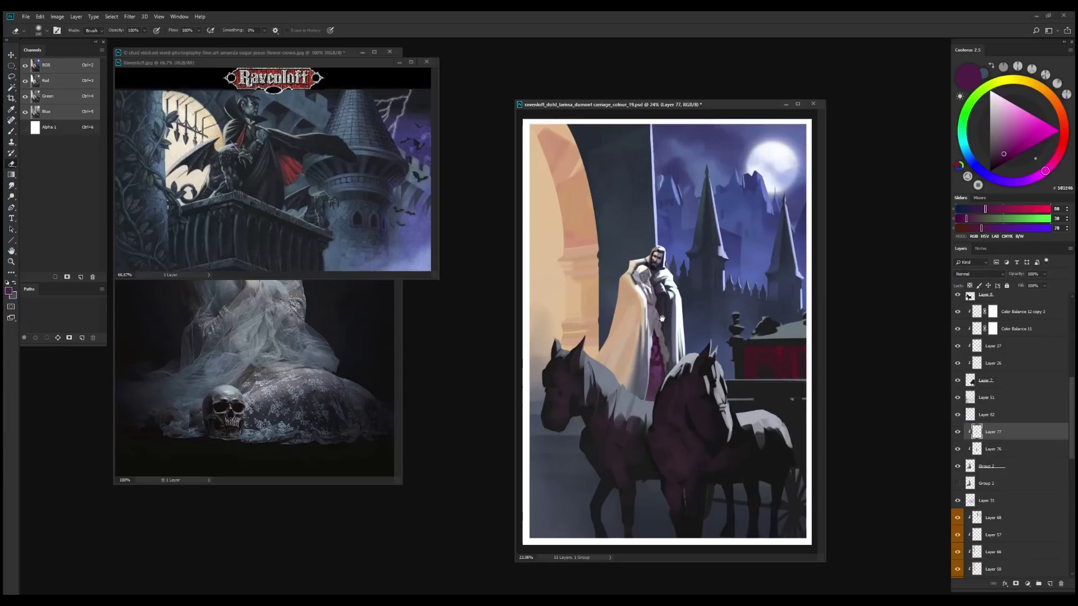
key(alt+bracketleft)
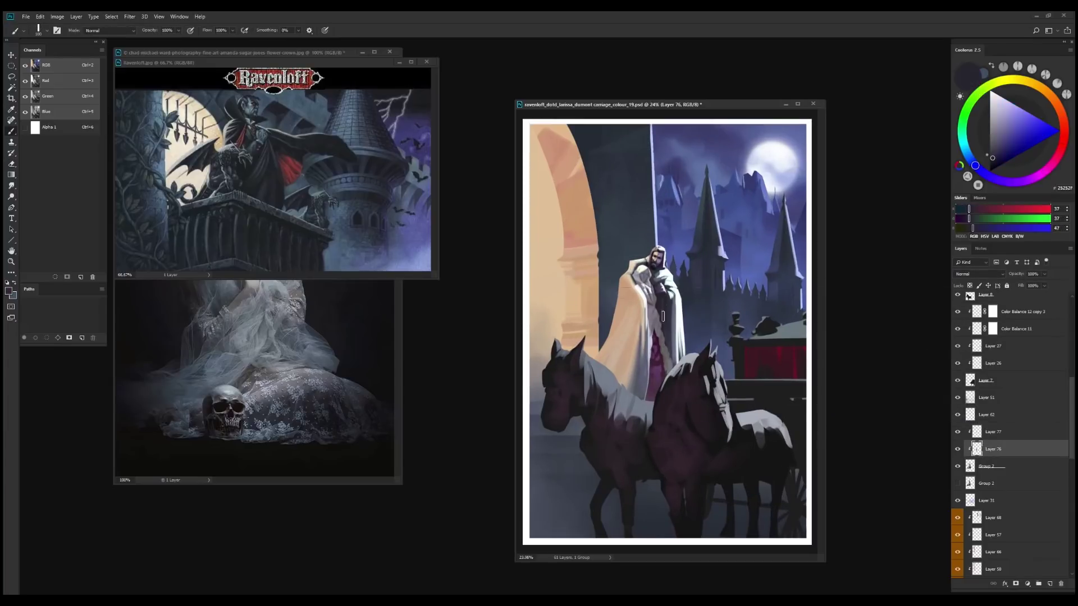
Sample maroon and grey-purple tones, then paint over the dotted chain on the robe
scroll(661, 311, up, 1)
key(e)
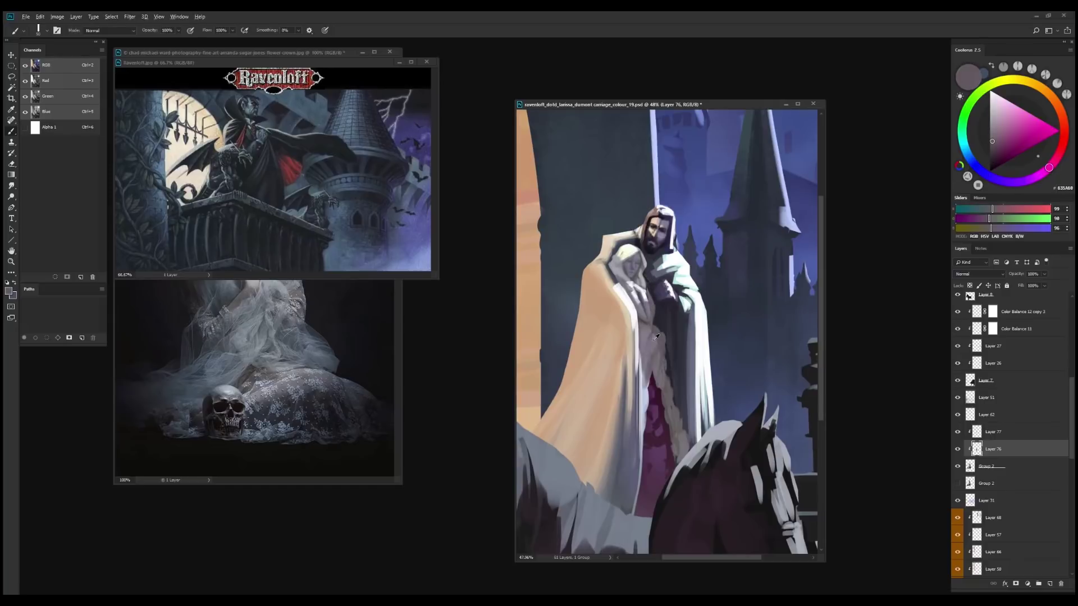
scroll(657, 299, down, 3)
scroll(663, 299, up, 2)
alt+click(652, 334)
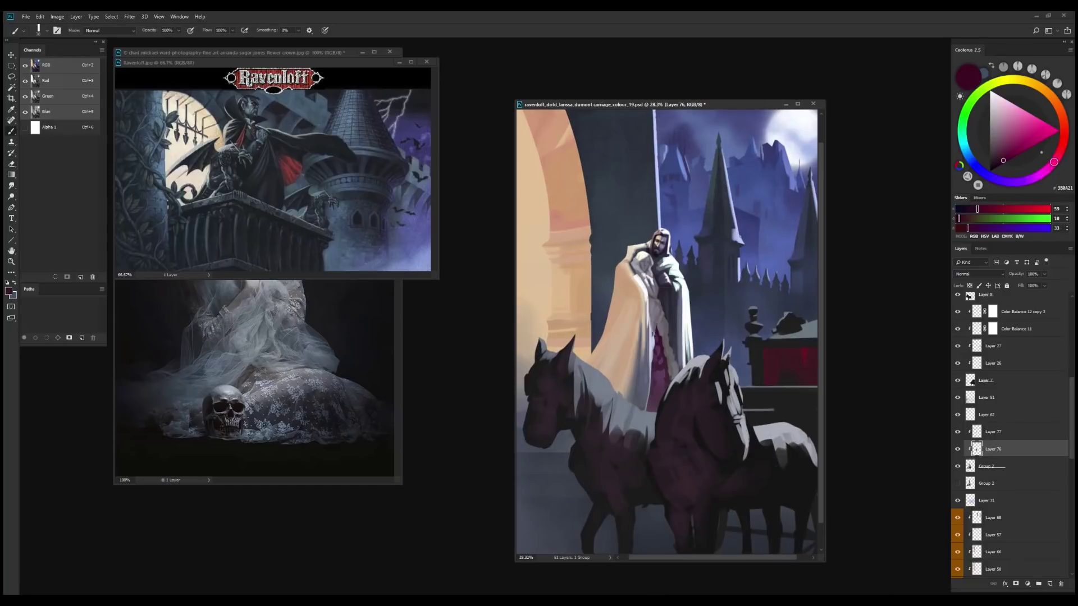
alt+click(652, 314)
scroll(651, 308, up, 1)
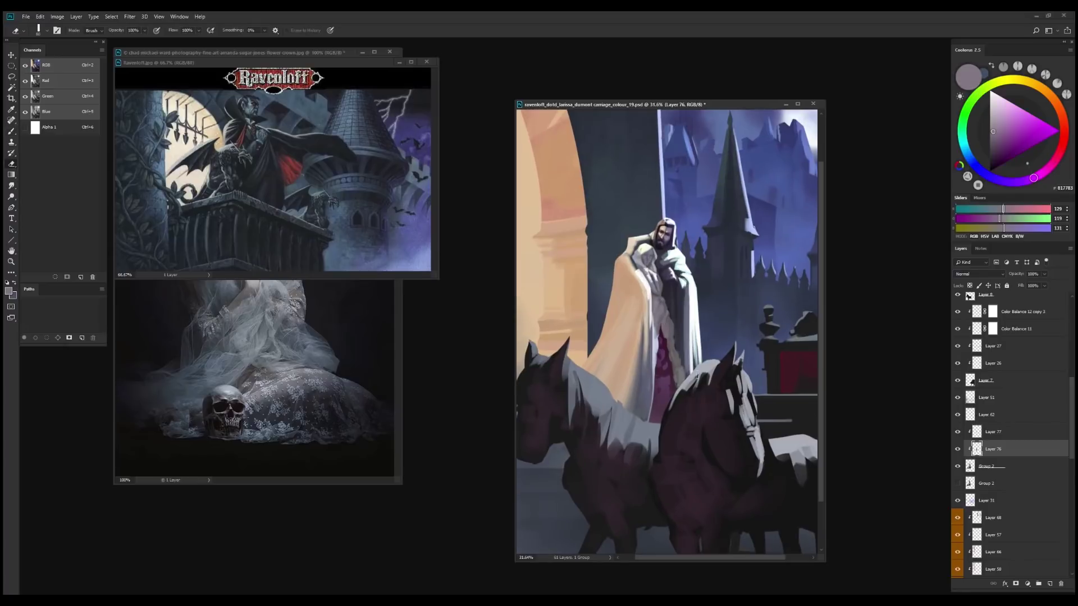
key(l)
drag(647, 292, 652, 305)
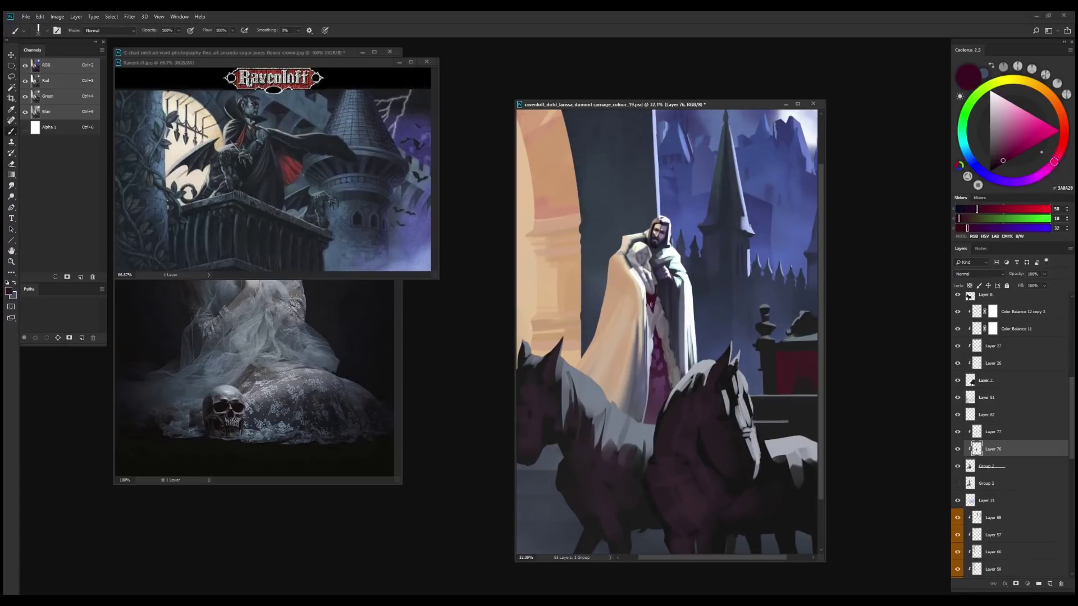
Rework the dress with greys and grey-purples sampled from the figure and cloak
key(e)
alt+click(656, 281)
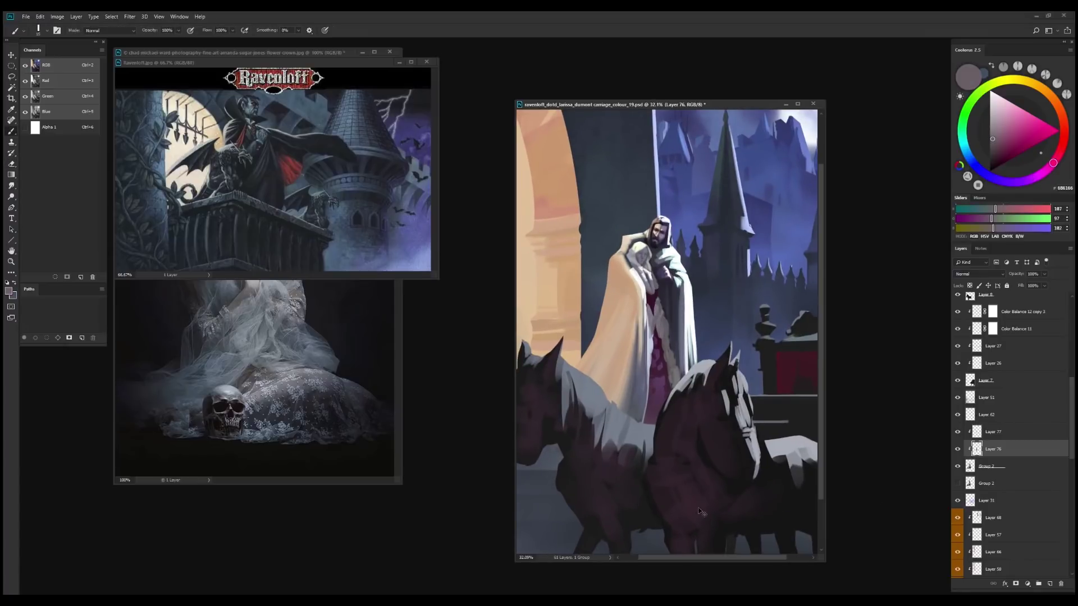
key(b)
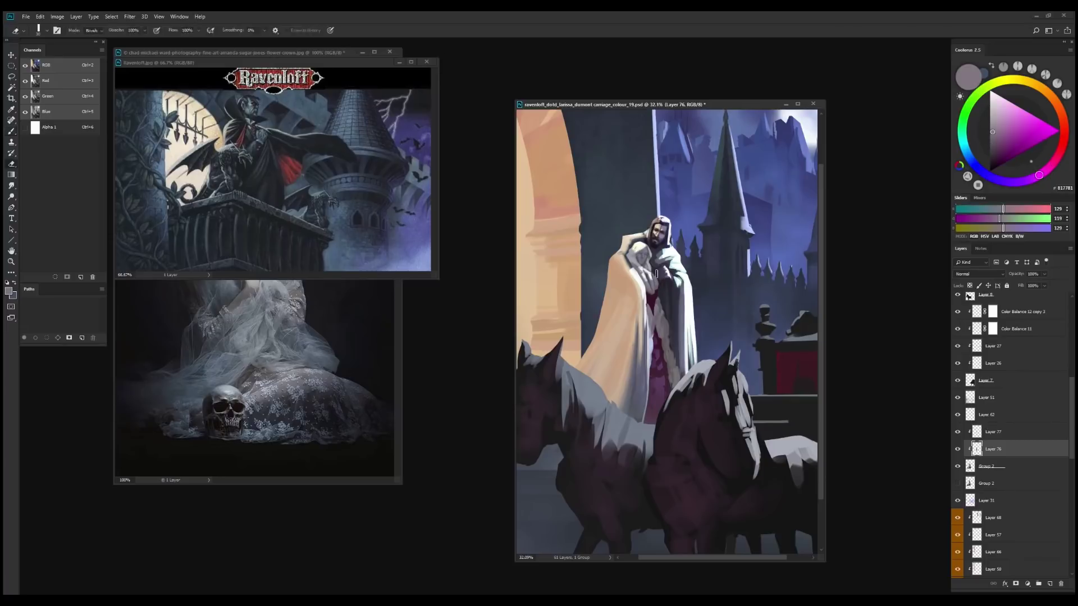
scroll(651, 280, up, 3)
alt+click(669, 298)
alt+click(669, 297)
scroll(666, 306, down, 2)
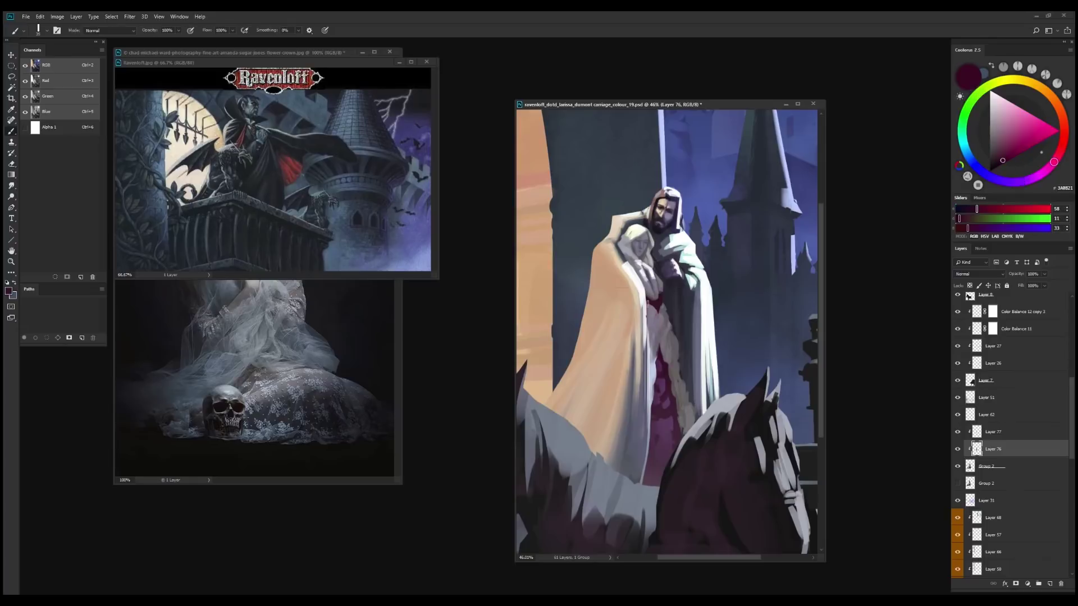
Add deep maroon strokes to the dress using colours sampled from it
alt+click(654, 304)
alt+click(654, 305)
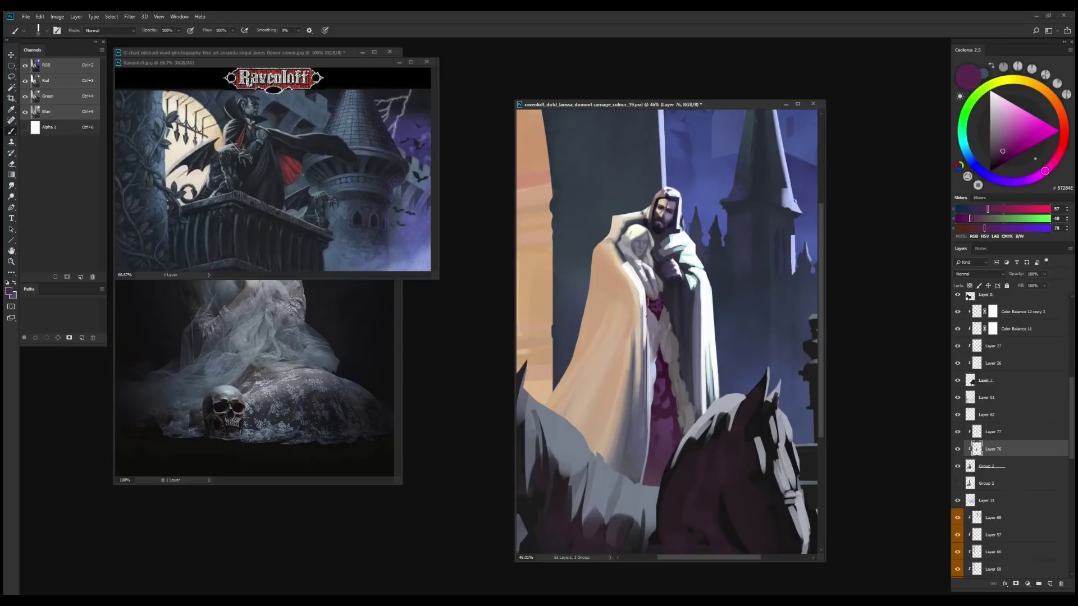
scroll(657, 323, down, 3)
scroll(660, 337, up, 1)
alt+click(661, 342)
scroll(661, 341, down, 3)
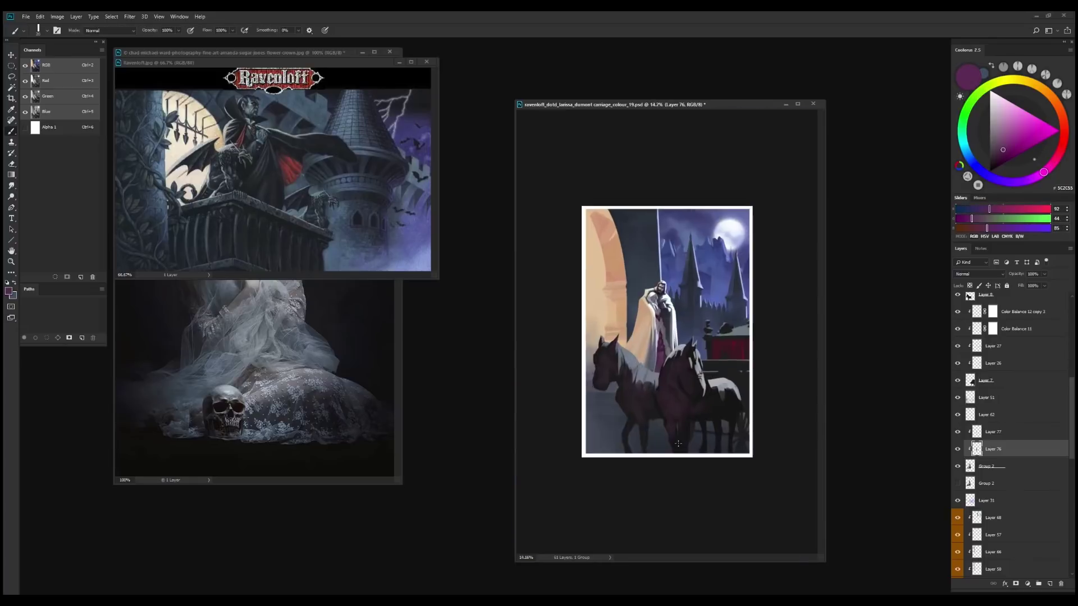
scroll(662, 325, up, 3)
Flip the canvas horizontally to check the drawing and merge the dress detail into Layer 76
key(ctrl+shift+h)
alt+click(665, 288)
scroll(665, 288, down, 2)
scroll(665, 288, up, 2)
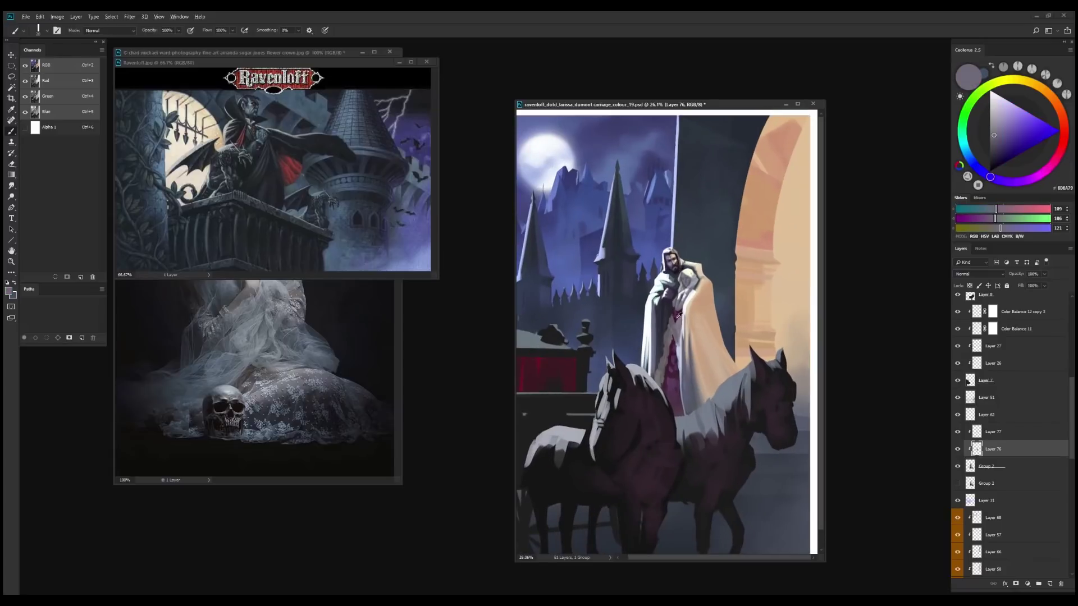
alt+click(683, 348)
key(ctrl+e)
Keep refining the dress with mid, dark and light greys plus dark maroon
alt+click(674, 344)
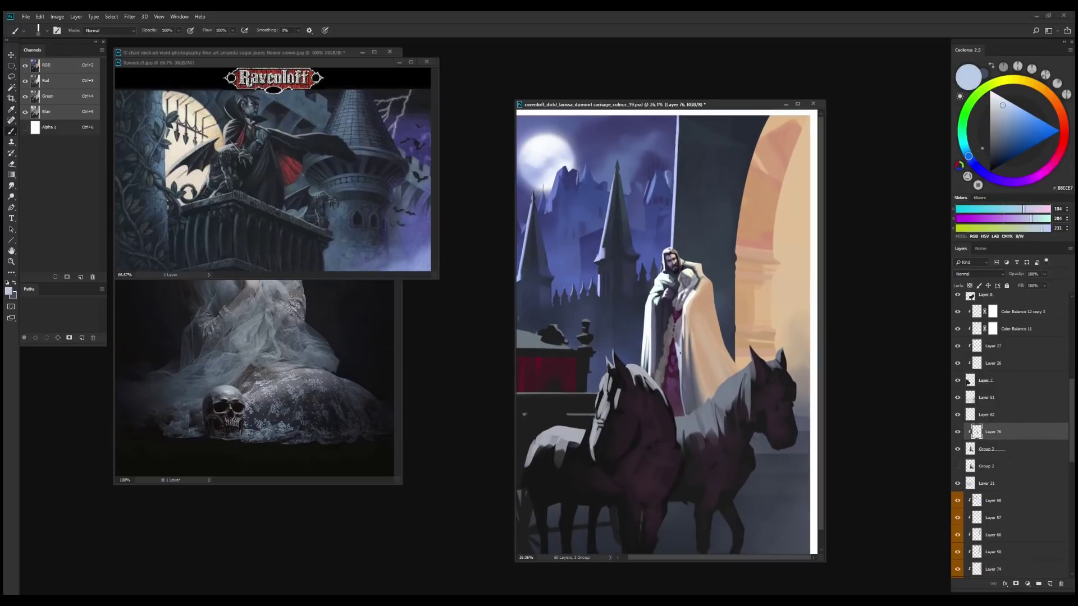
alt+click(666, 340)
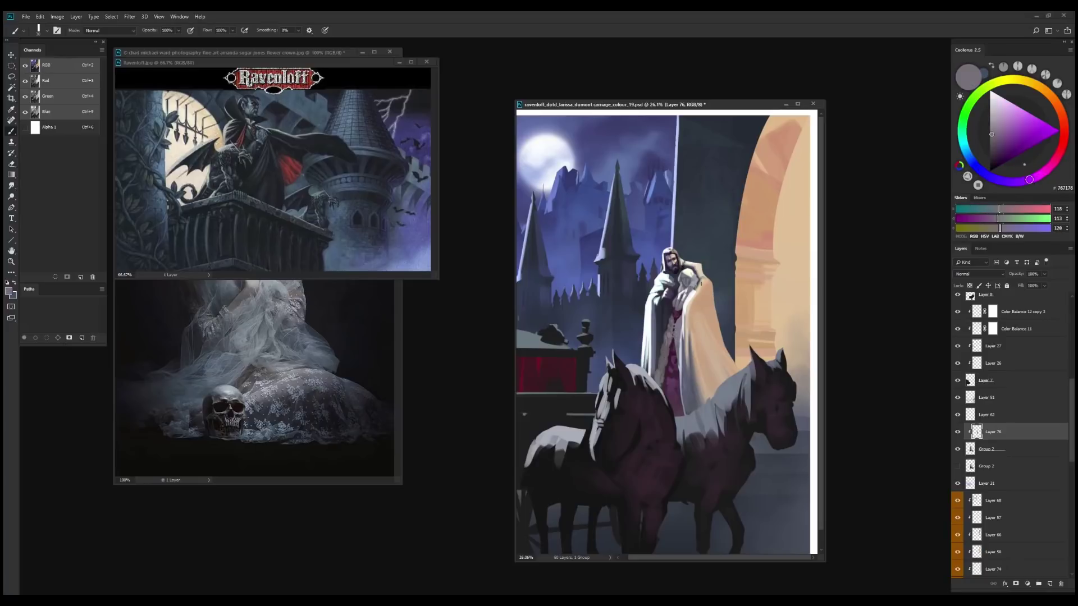
alt+click(681, 318)
alt+click(678, 343)
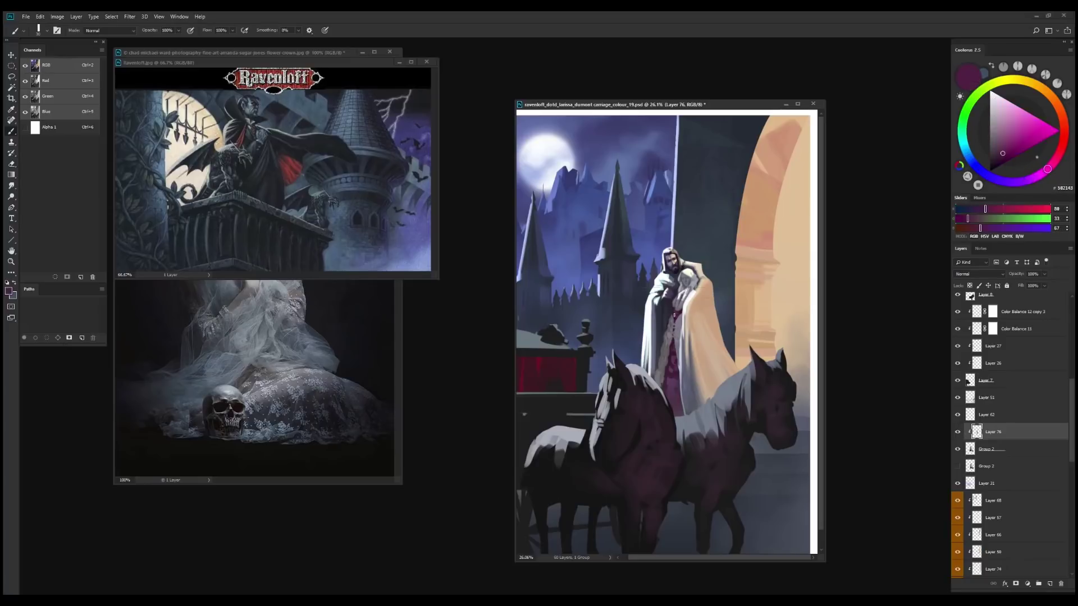
scroll(677, 342, down, 5)
With the canvas flipped back, add light and dark grey strokes to the woman's dress
scroll(678, 343, up, 5)
key(h)
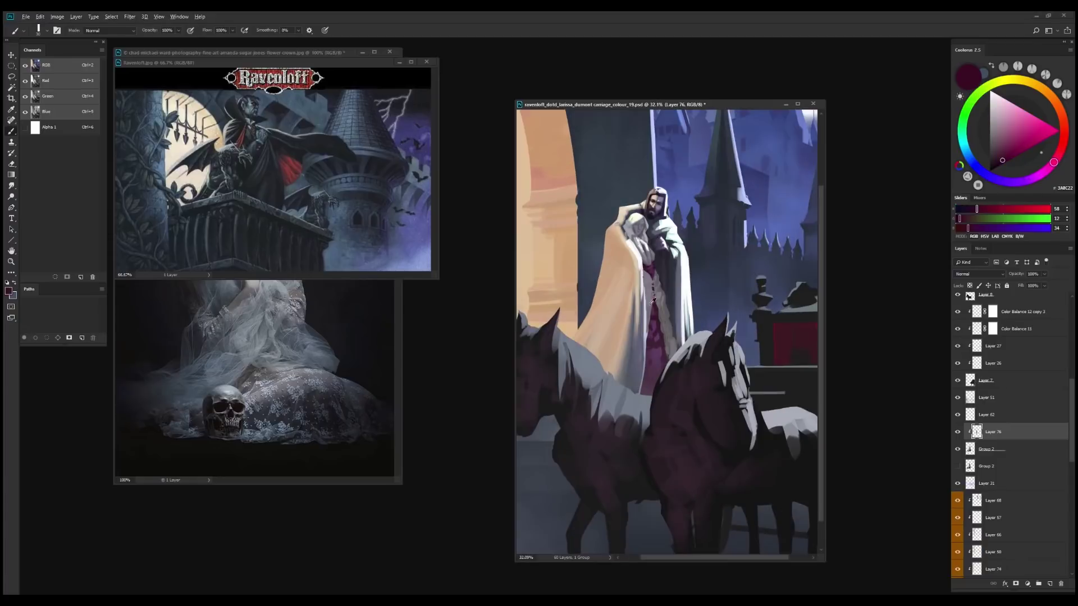
alt+click(648, 313)
drag(647, 318, 664, 330)
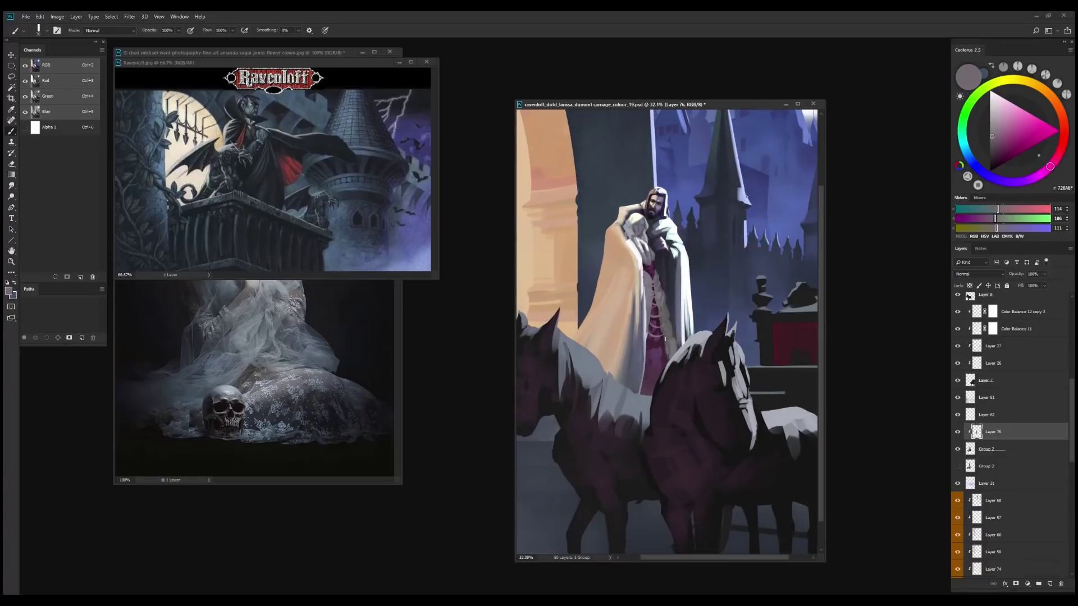
key(e)
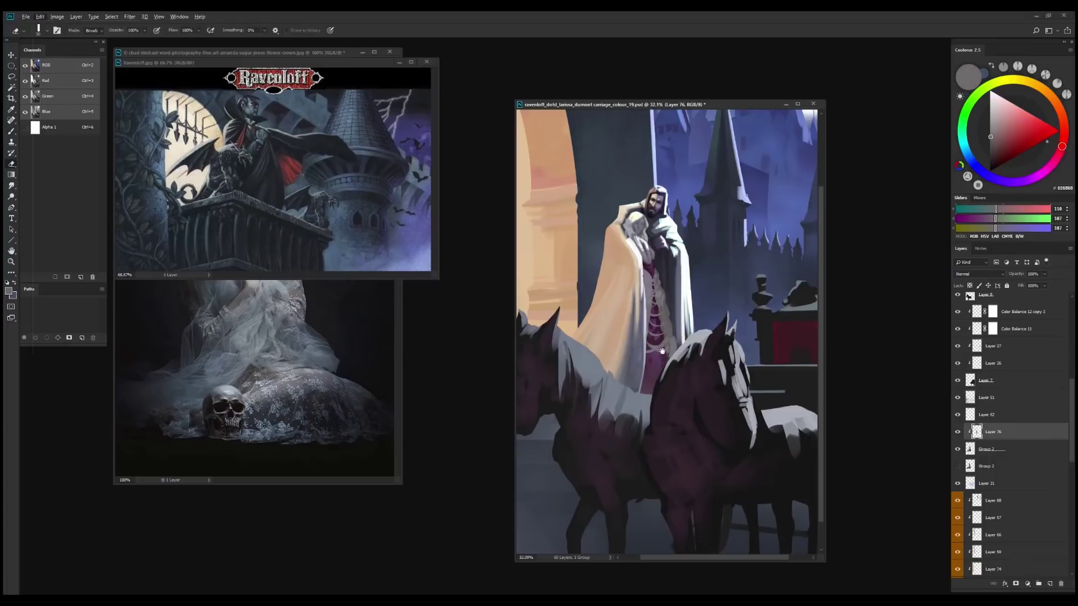
key(b)
alt+click(663, 351)
drag(662, 349, 648, 365)
scroll(688, 415, down, 2)
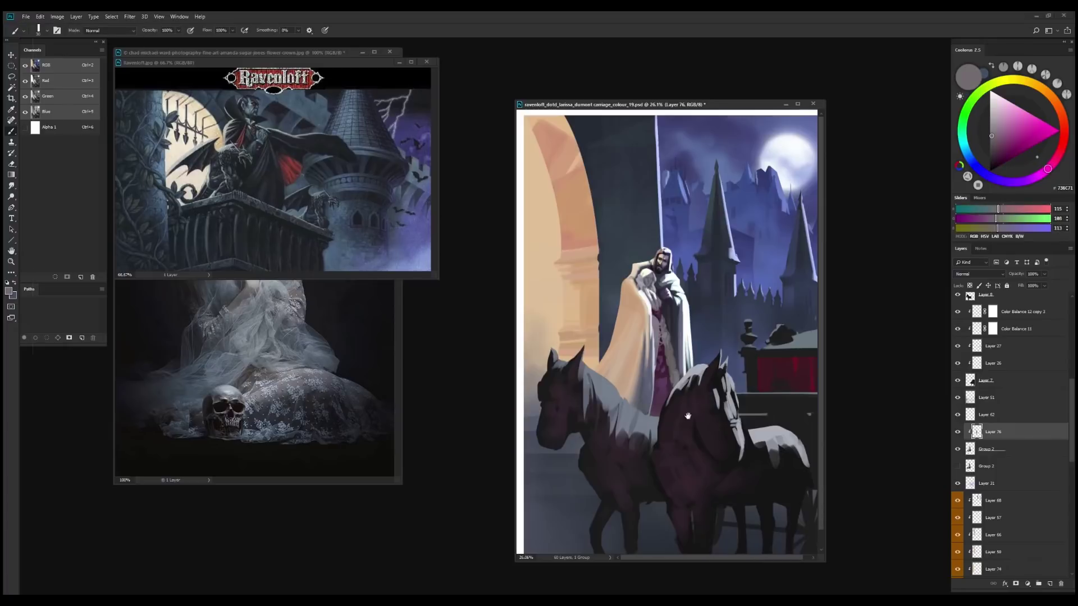
scroll(690, 413, up, 1)
Add a new layer above Layer 76 and try near-white, dark grey and dark purple colours
click(1050, 584)
alt+click(640, 273)
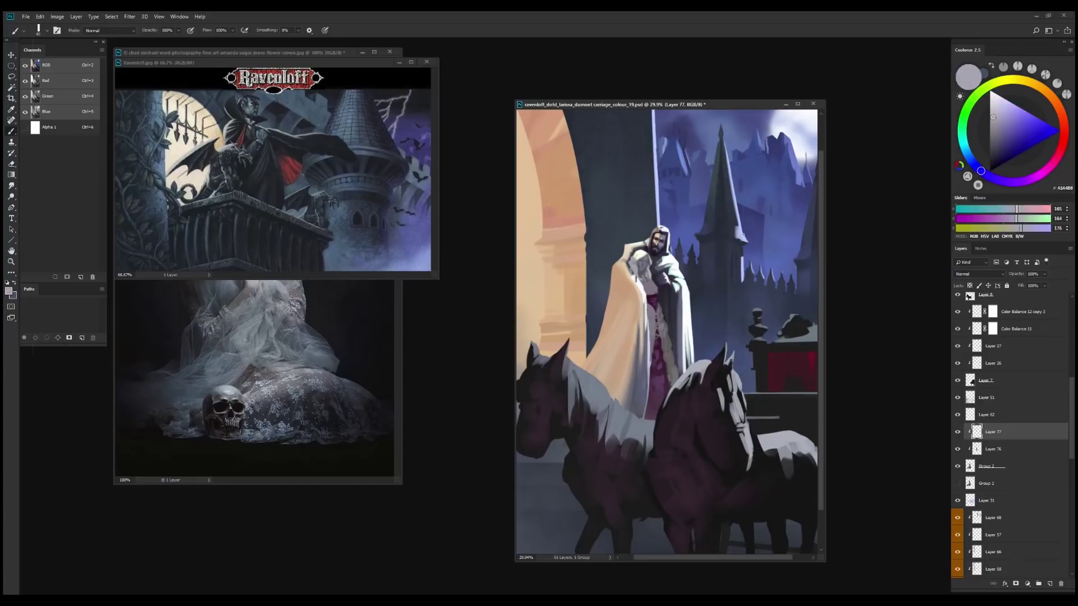
alt+click(652, 283)
alt+click(654, 281)
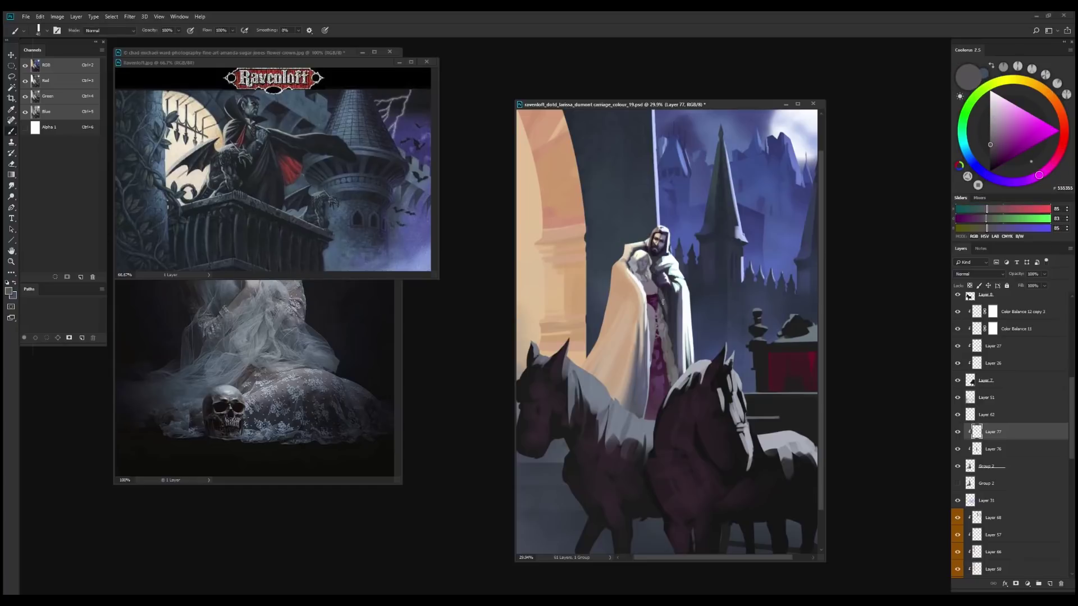
alt+click(652, 277)
scroll(664, 328, down, 2)
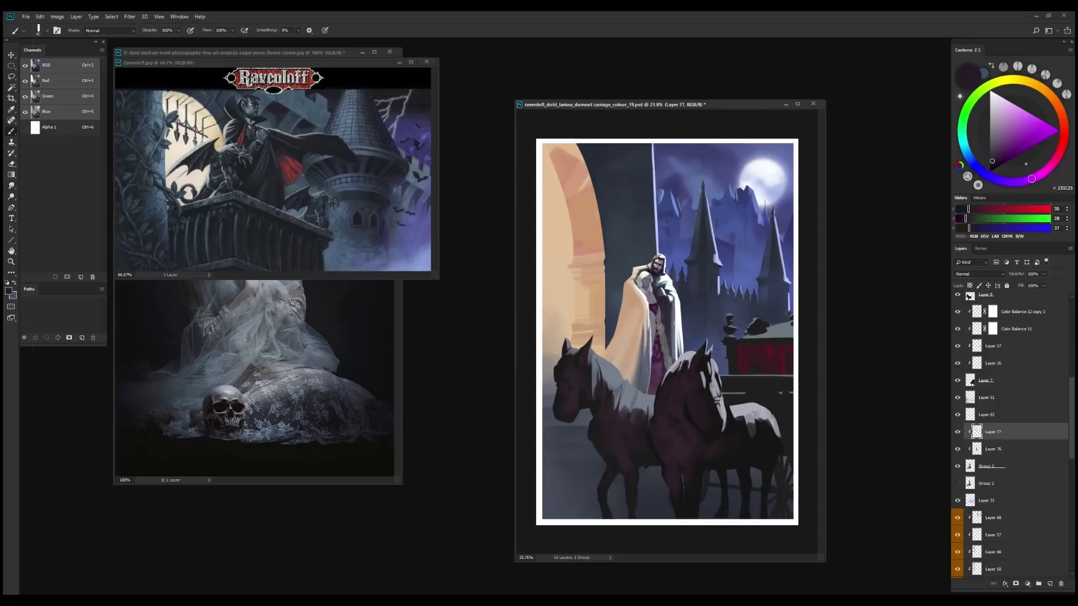
scroll(674, 323, up, 2)
Sample grey-purple, neutral grey, dark maroon and muted grey tones from the painting
alt+click(648, 295)
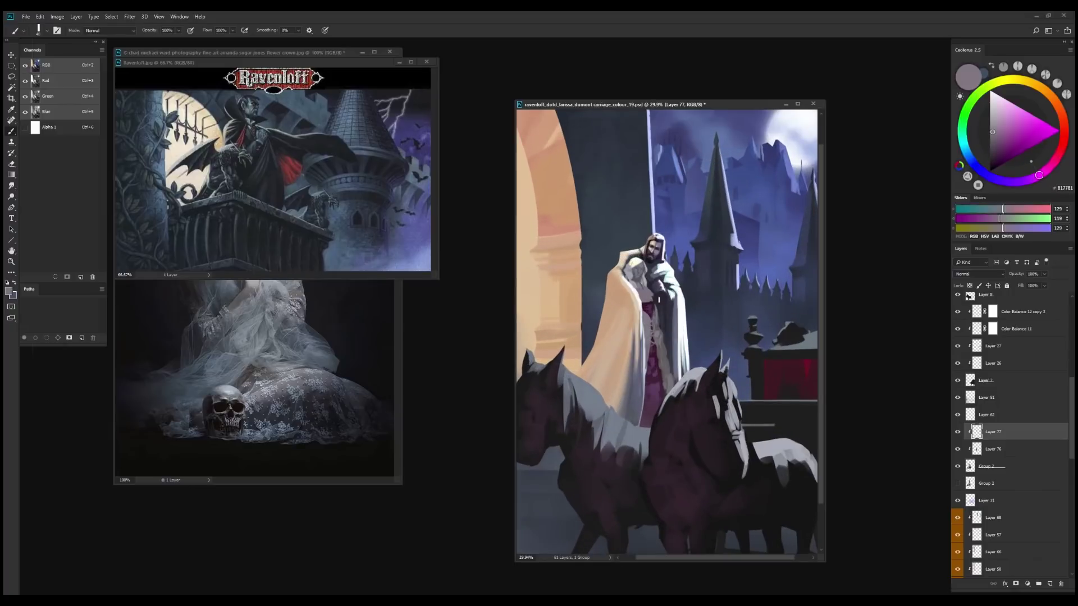
alt+click(645, 292)
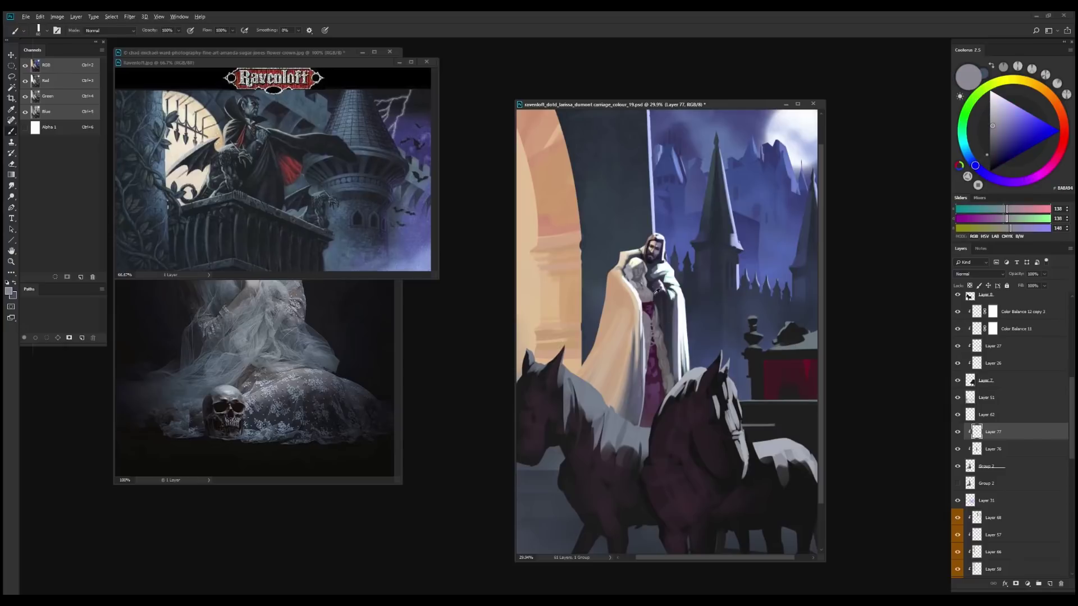
alt+click(648, 297)
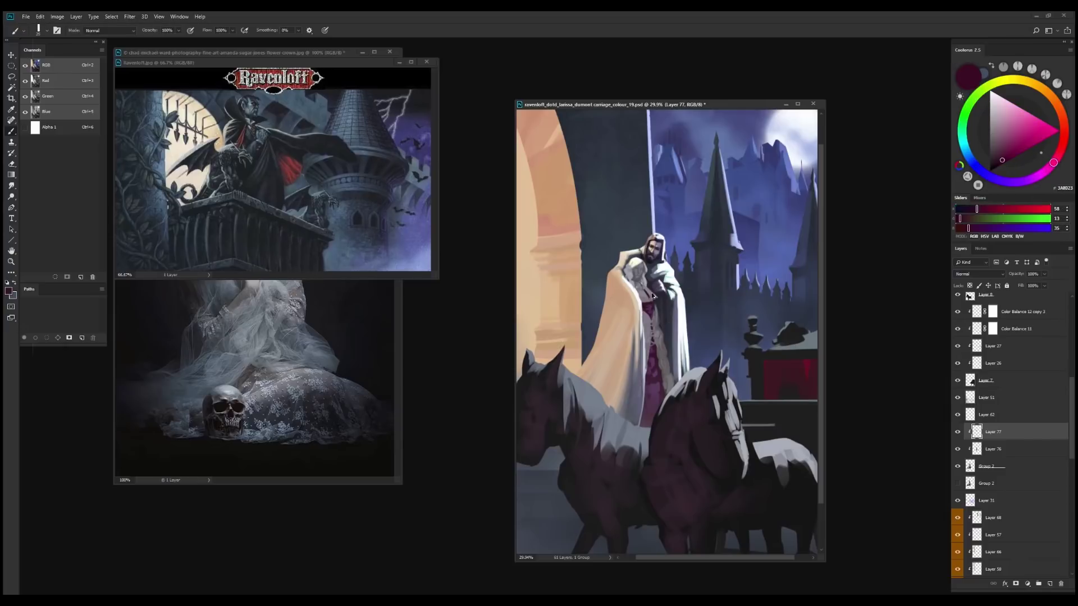
alt+click(652, 296)
scroll(662, 315, down, 3)
scroll(662, 315, up, 2)
alt+click(678, 336)
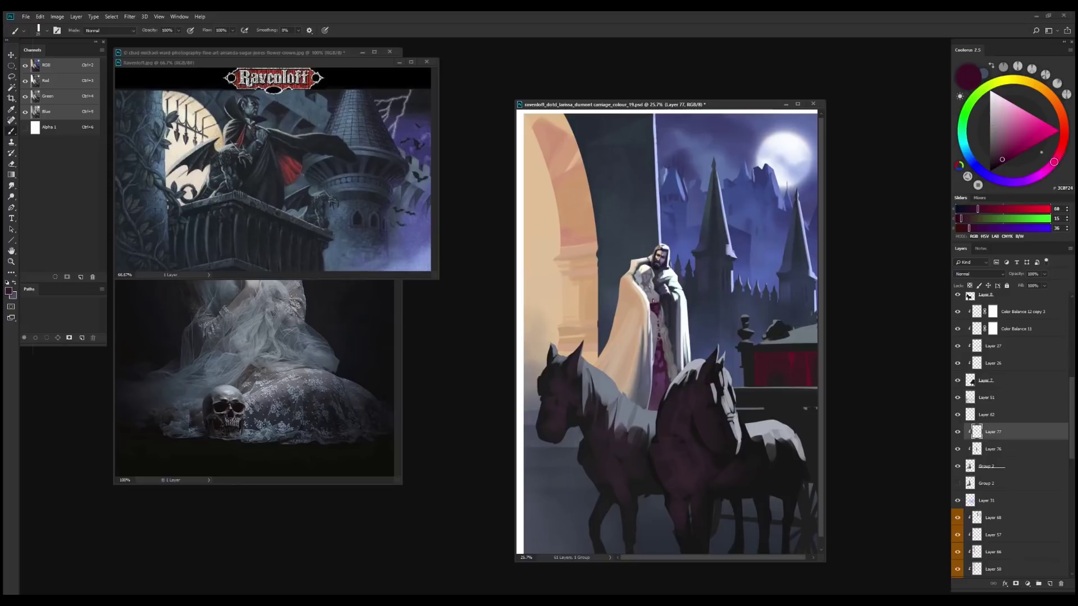
alt+click(660, 310)
alt+click(660, 310)
scroll(660, 310, down, 3)
scroll(660, 310, up, 3)
scroll(660, 310, down, 1)
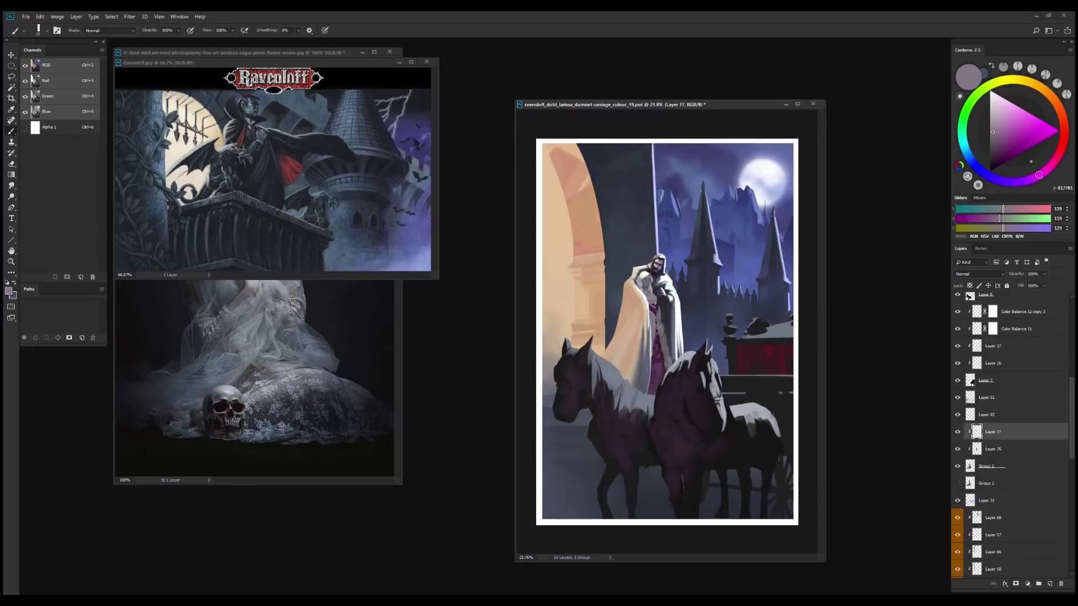
Settle on a darker warm grey and a light grey highlight colour for the woman
alt+click(660, 309)
alt+click(661, 310)
alt+click(660, 310)
alt+click(660, 310)
alt+click(661, 310)
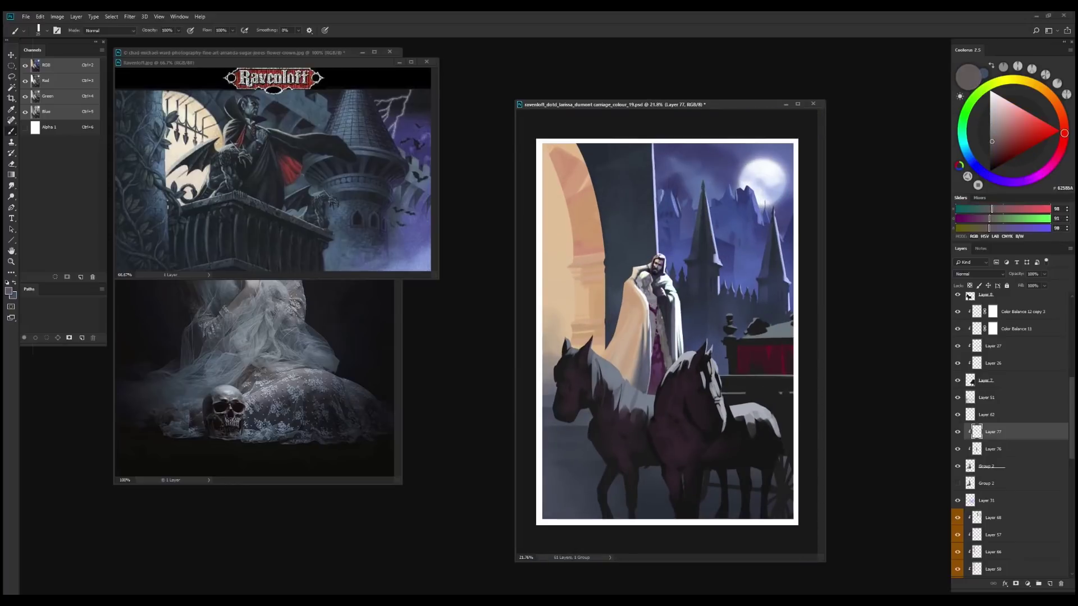
alt+click(660, 309)
alt+click(660, 310)
scroll(660, 310, down, 1)
scroll(660, 310, up, 3)
alt+click(660, 310)
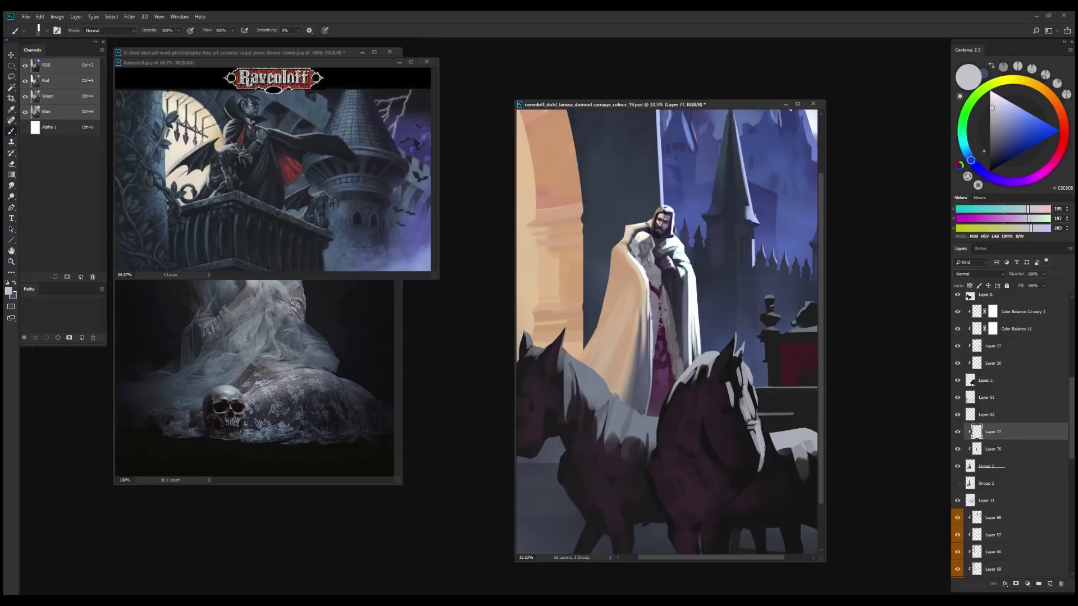
alt+click(660, 310)
Add new layers 78 and 79, choosing grey-violet and light lavender grey tones
alt+click(660, 310)
scroll(660, 310, up, 2)
key(ctrl+shift+alt+n)
scroll(660, 310, up, 1)
alt+click(661, 310)
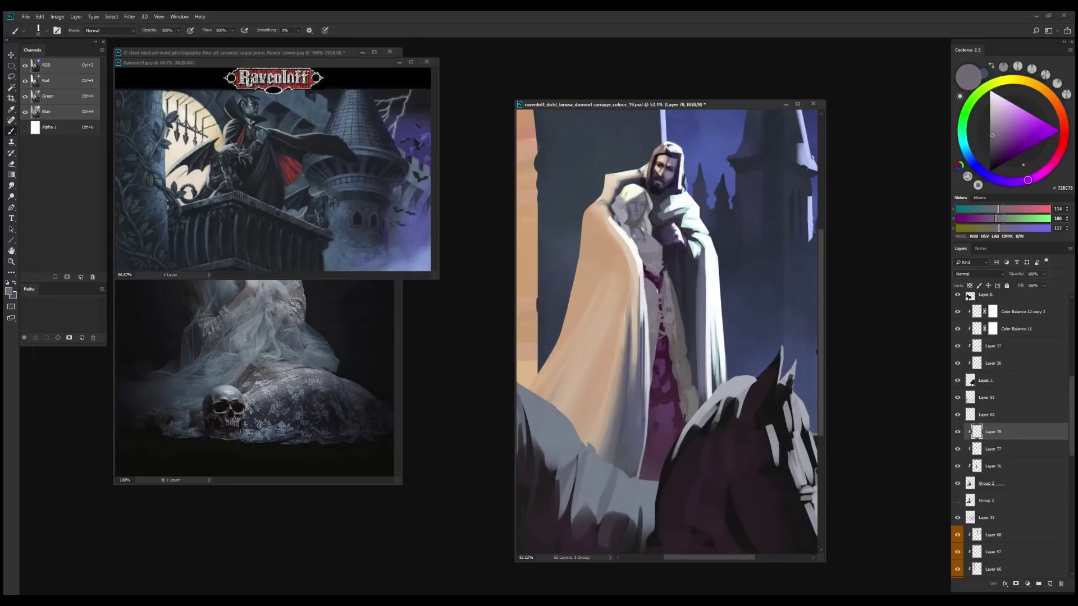
alt+click(658, 293)
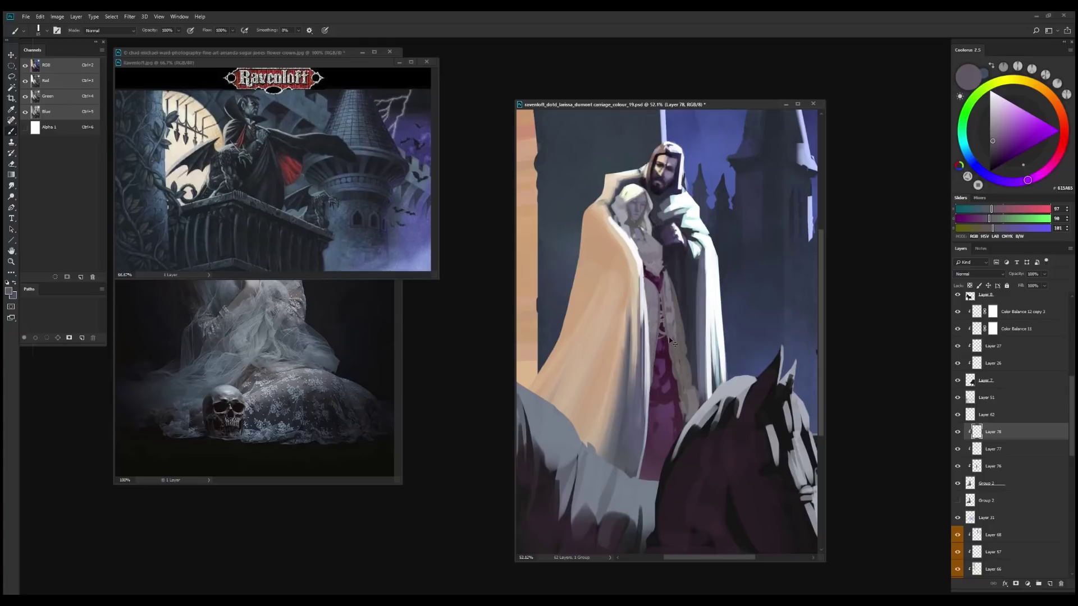
key(ctrl+shift+alt+n)
alt+click(661, 310)
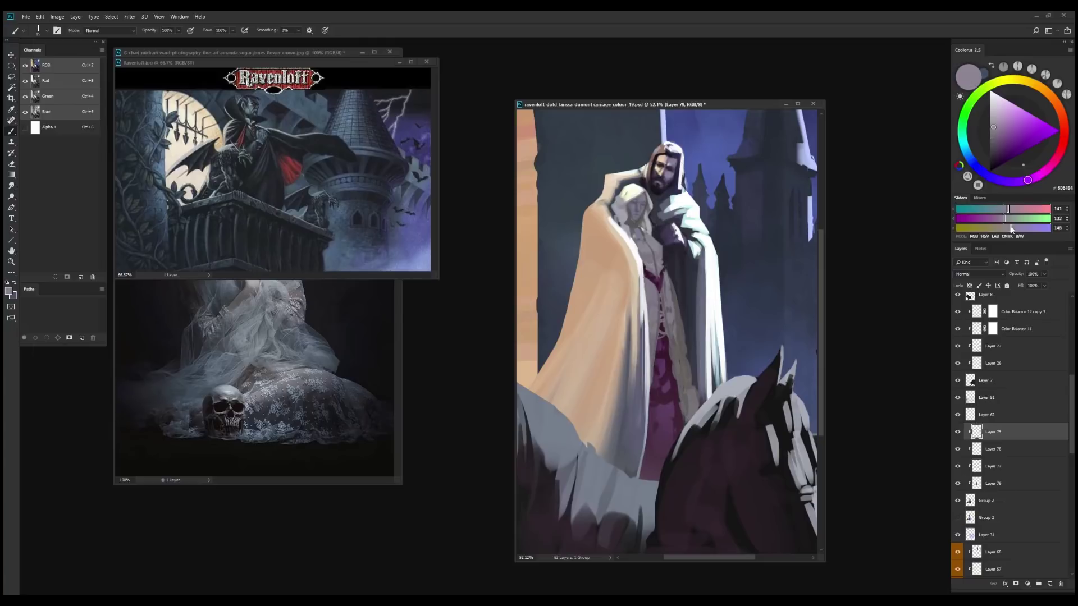
alt+click(660, 310)
scroll(655, 366, down, 2)
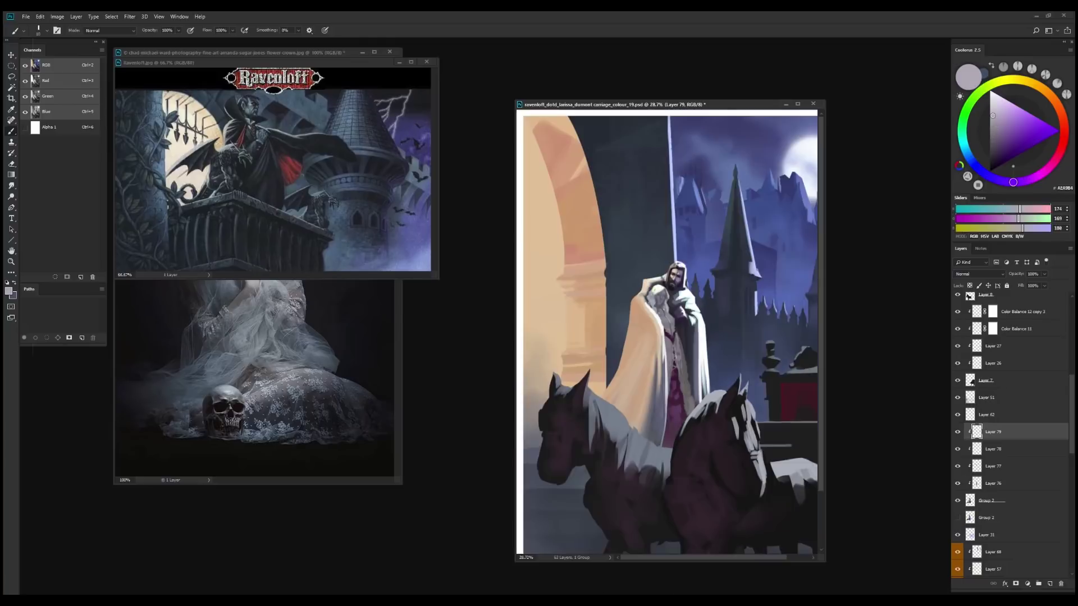
scroll(655, 365, up, 3)
Pick dark red, grey-violet and bluish grey for cloak shading, with a different, resized brush tip
alt+click(673, 348)
alt+click(674, 340)
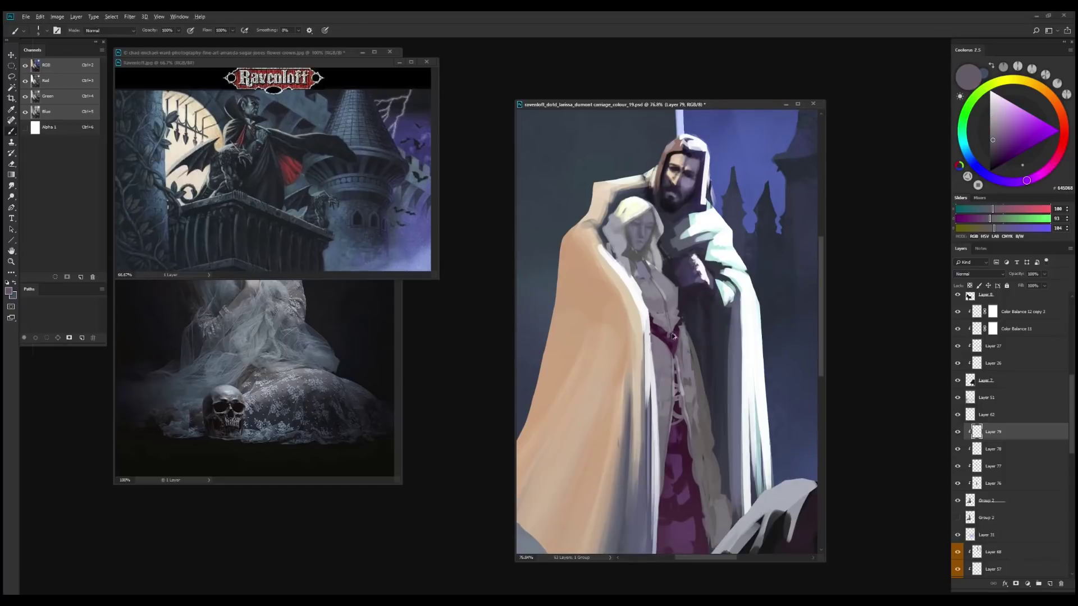
scroll(701, 442, down, 1)
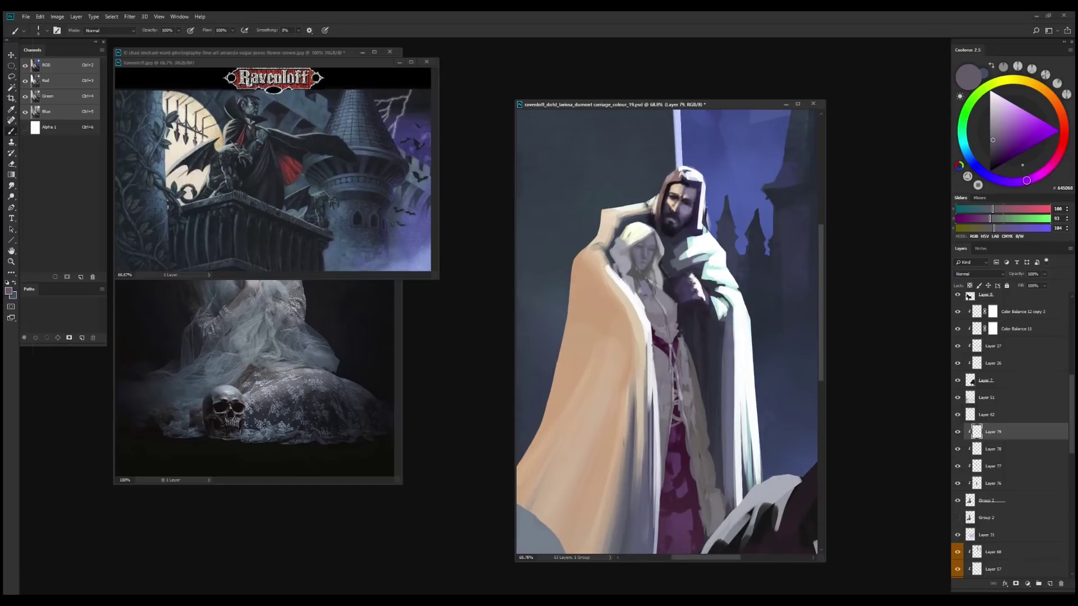
alt+click(667, 305)
alt+click(657, 298)
right_click(653, 303)
double_click(702, 270)
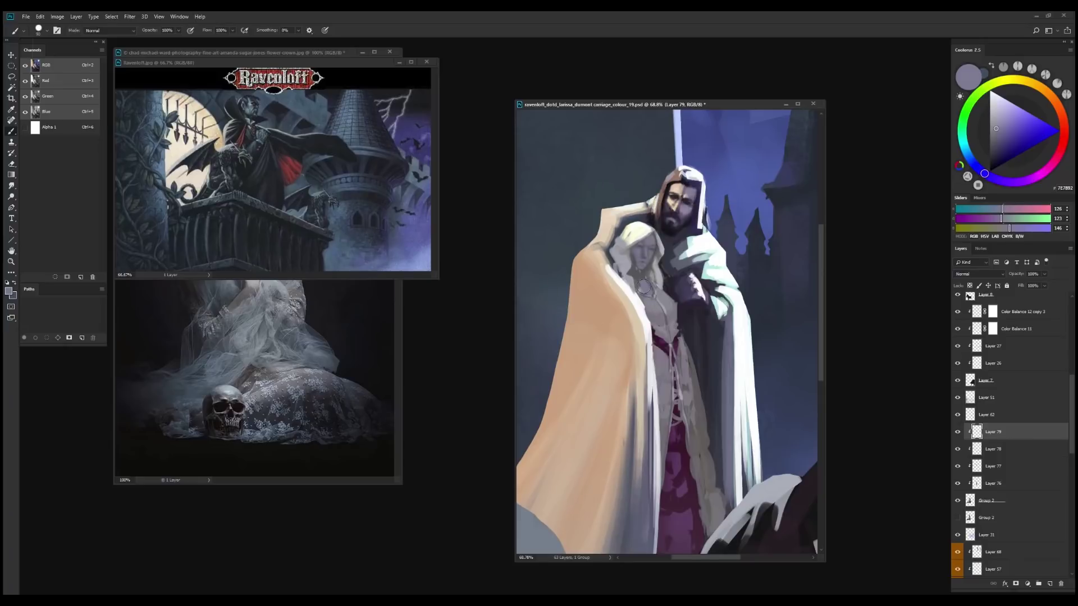
alt+click(637, 277)
key(bracketright)
scroll(705, 402, down, 4)
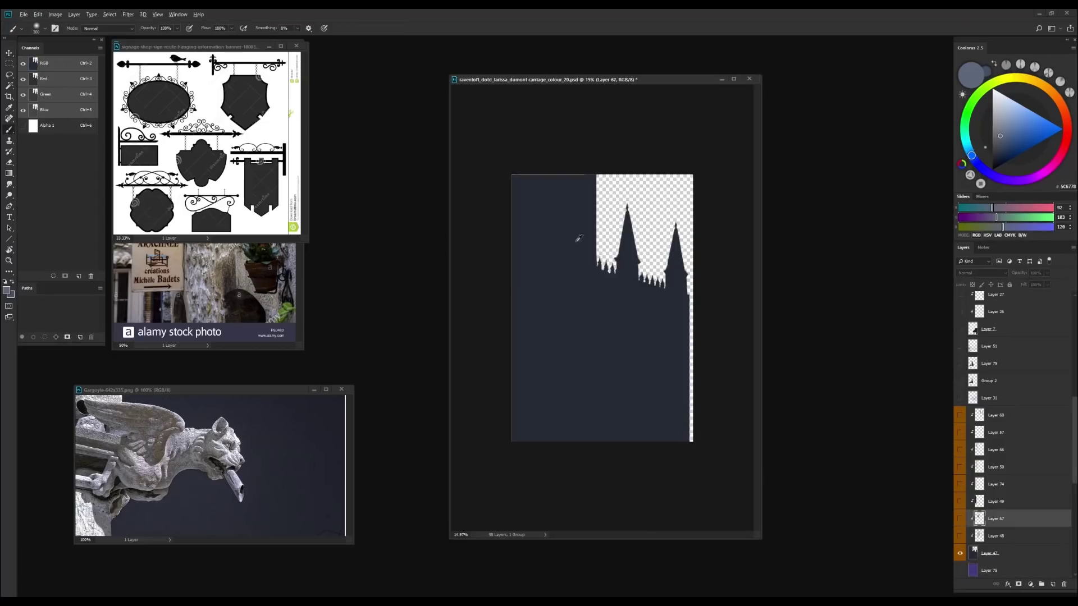
Duplicate Layer 47 as a backup and lasso a shape at the dark pillar's top
click(995, 554)
key(ctrl+j)
scroll(538, 350, up, 2)
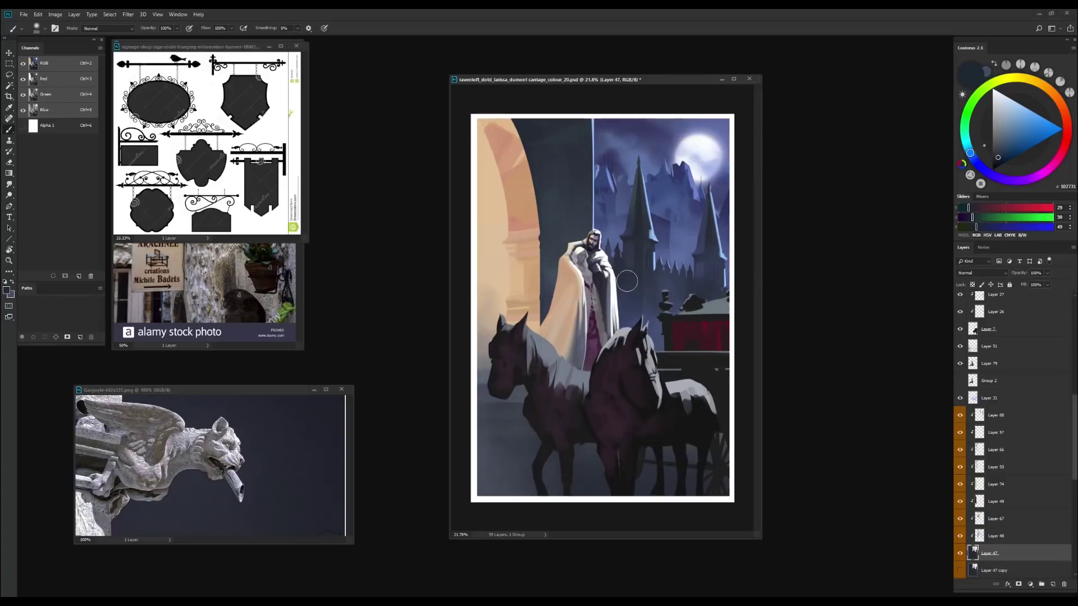
key(l)
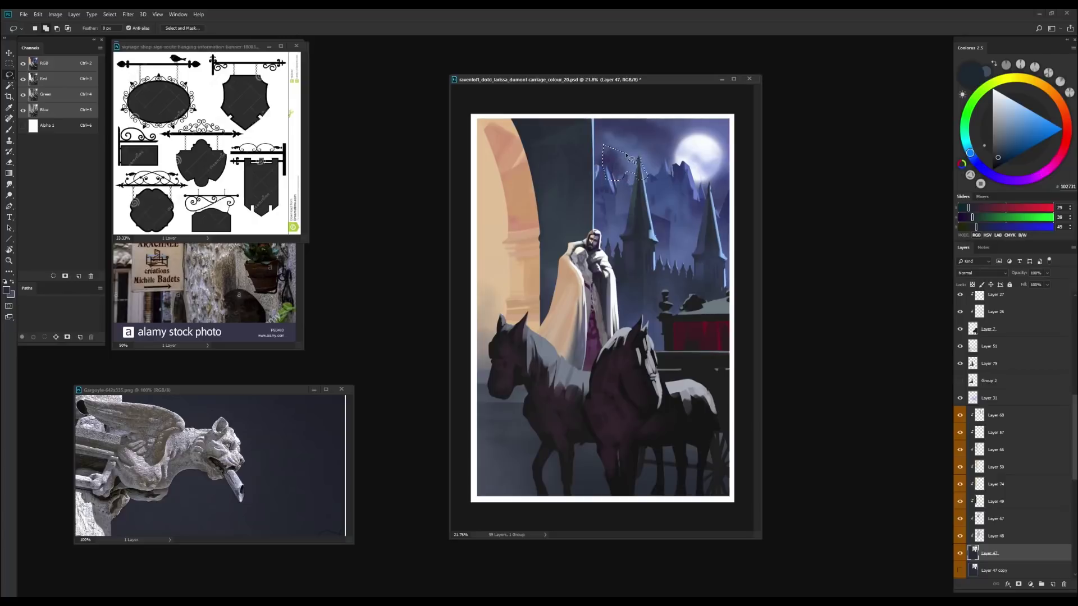
click(584, 140)
mouse_move(573, 135)
mouse_down()
mouse_move(562, 160)
mouse_move(593, 169)
mouse_up()
Fill the selected shape with a size-400 textured brush and move it into place
key(b)
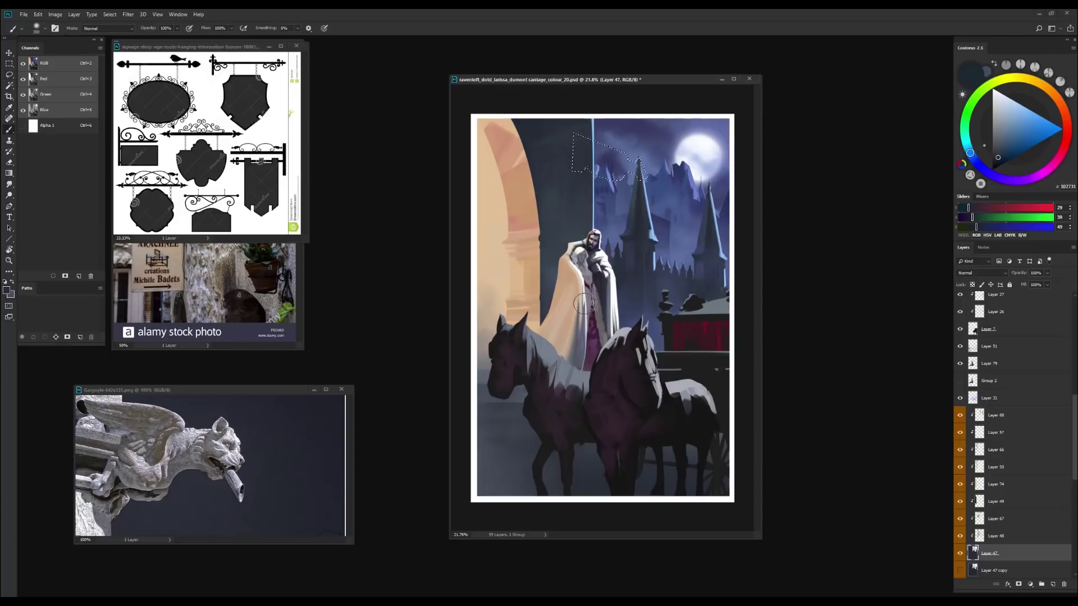
right_click(638, 324)
double_click(635, 372)
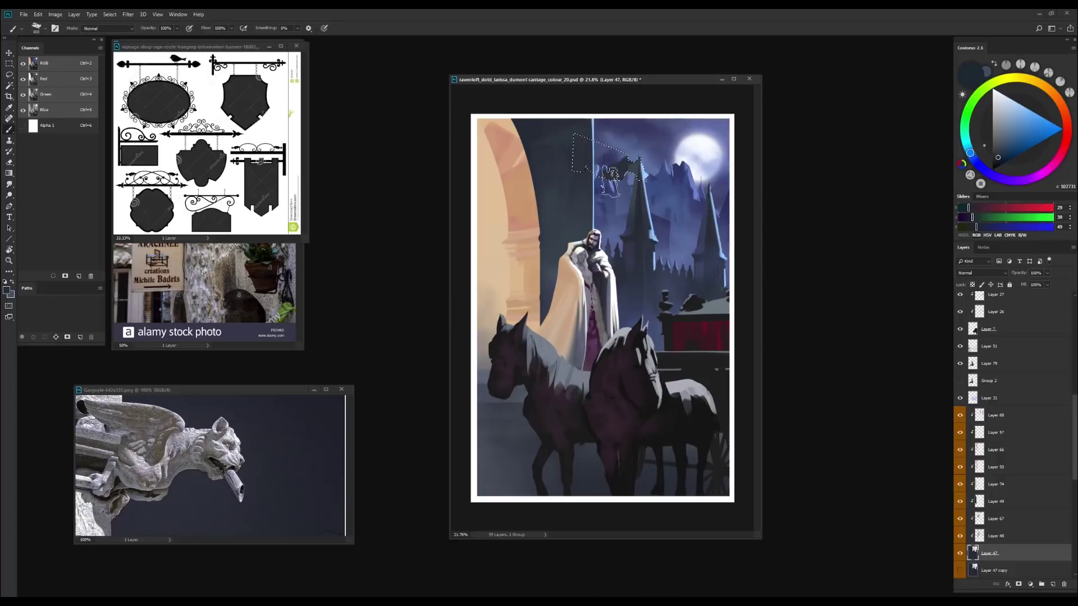
mouse_move(607, 157)
mouse_down()
mouse_move(690, 150)
mouse_move(736, 171)
mouse_move(671, 188)
mouse_move(691, 146)
mouse_move(629, 147)
mouse_move(645, 171)
mouse_move(648, 149)
mouse_up()
key(ctrl+d)
Scale the dark shape down to about 51% and commit it
key(l)
key(ctrl+t)
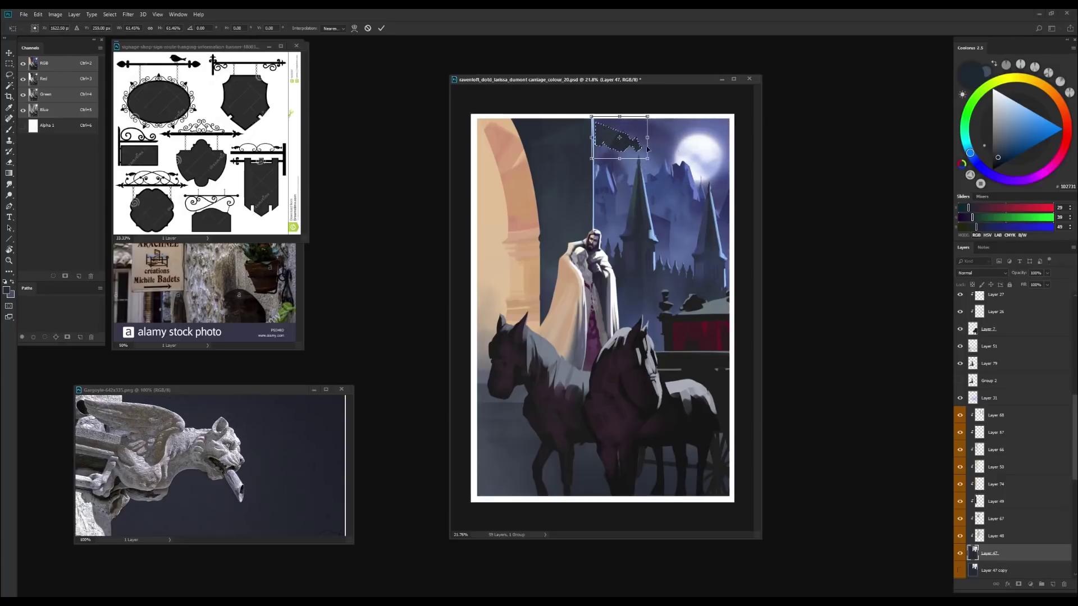
key(shift+Left)
key(shift+Left)
key(shift+Left)
key(shift+Left)
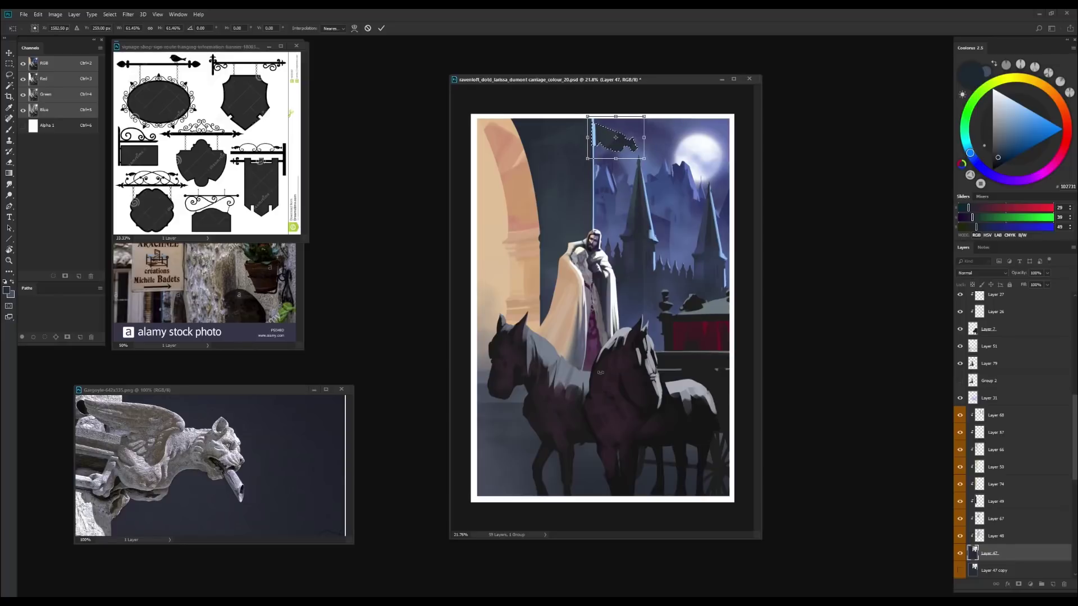
drag(645, 157, 632, 149)
key(Return)
Sample light blue from the spire edges on Layer 57 and pick a smaller brush
key(l)
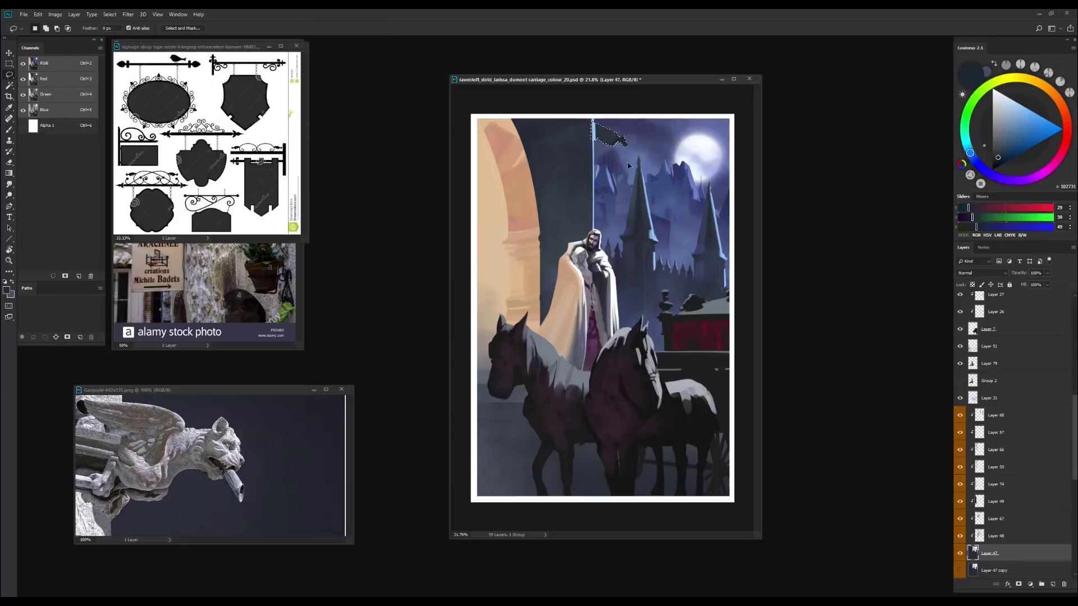
click(988, 433)
key(ctrl+alt+g)
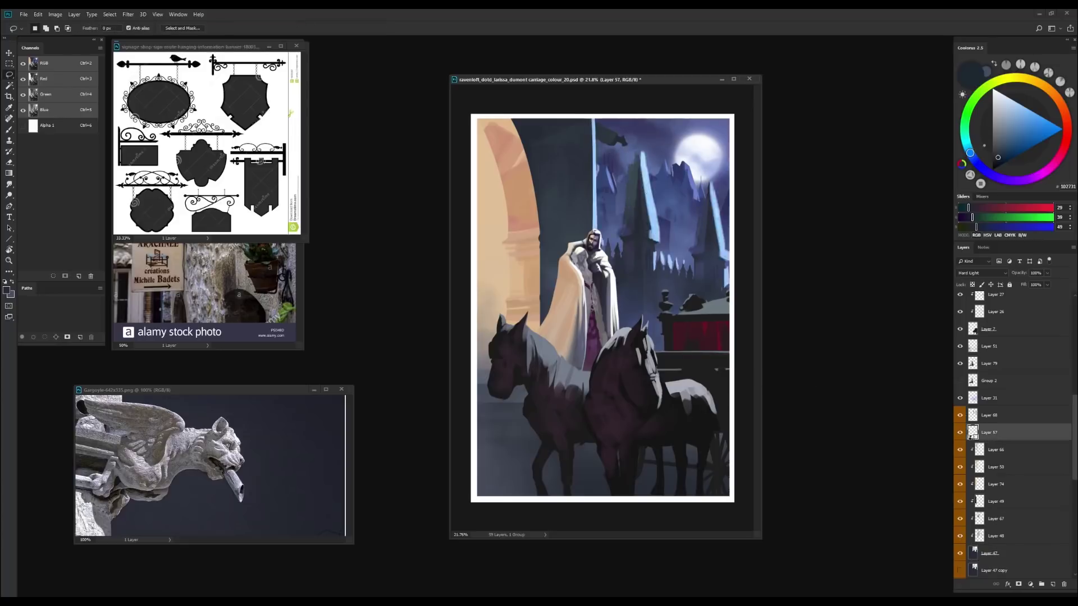
key(b)
alt+click(597, 180)
key(ctrl+alt+g)
right_click(657, 197)
double_click(702, 346)
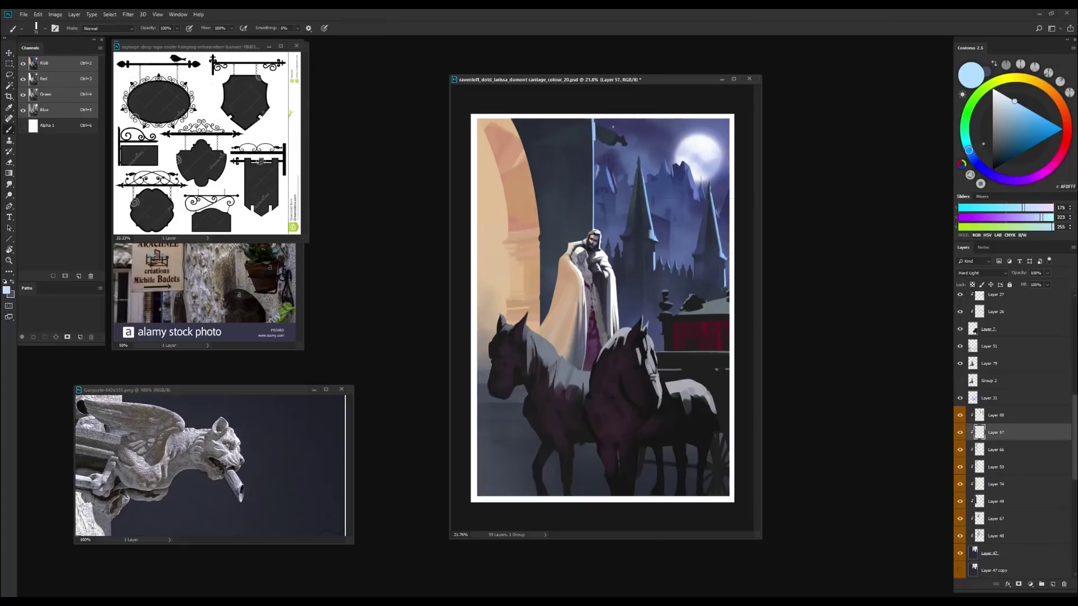
key(e)
right_click(601, 134)
key(Escape)
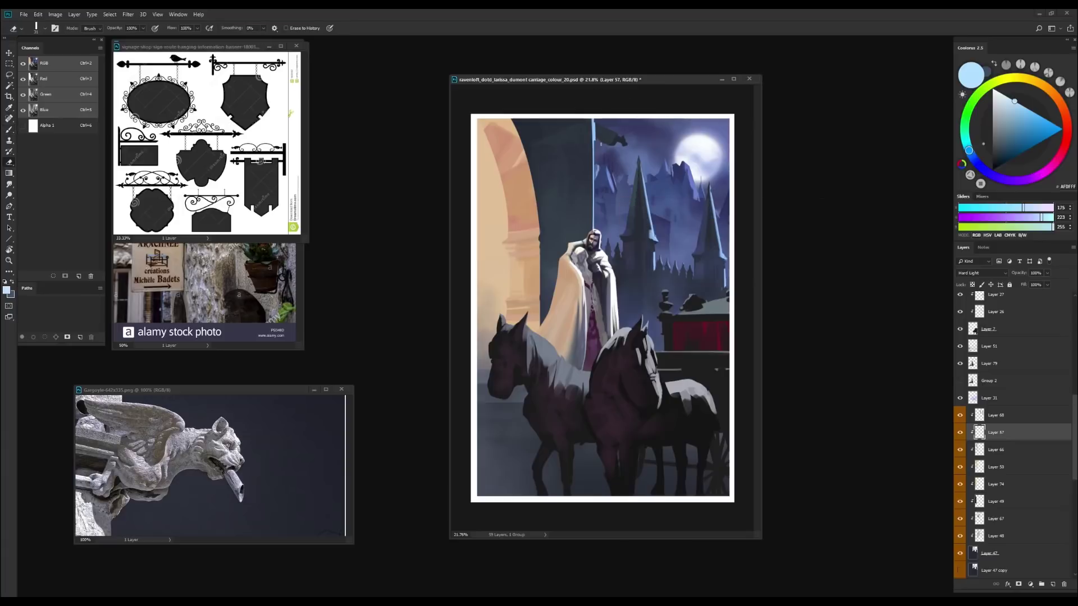
key(b)
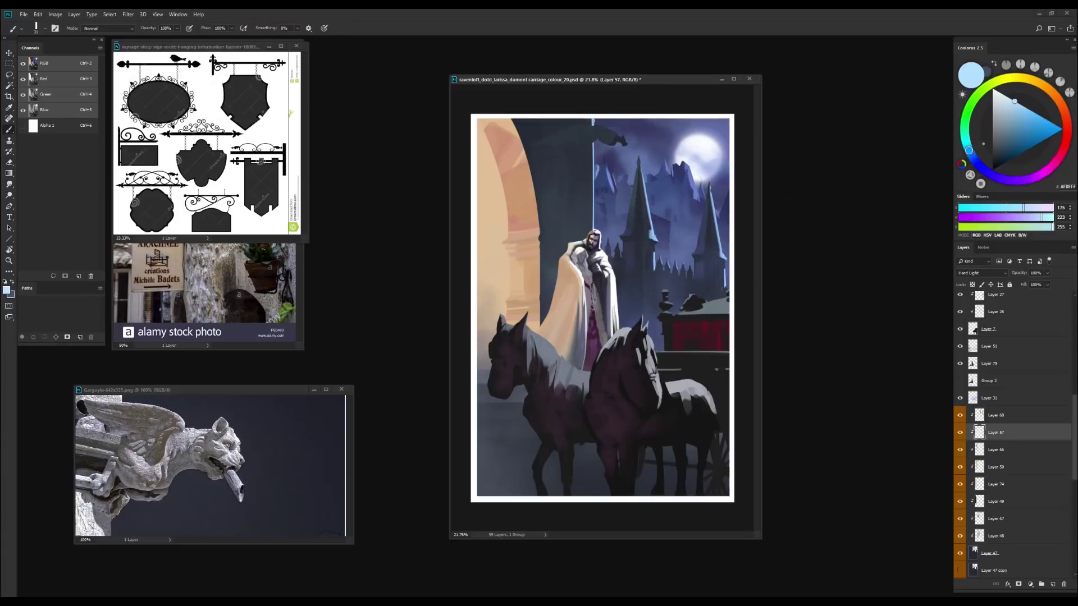
View Layer 47 alone, then select it and outline the dark shape at the pillar top
alt+click(960, 555)
alt+click(642, 289)
alt+click(960, 555)
click(989, 553)
key(l)
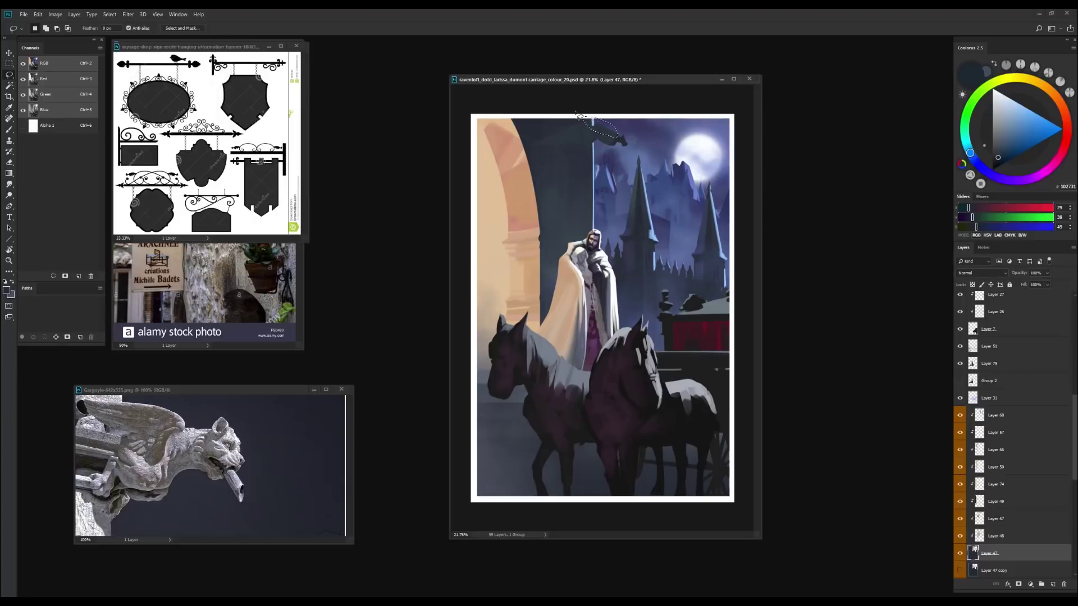
key(b)
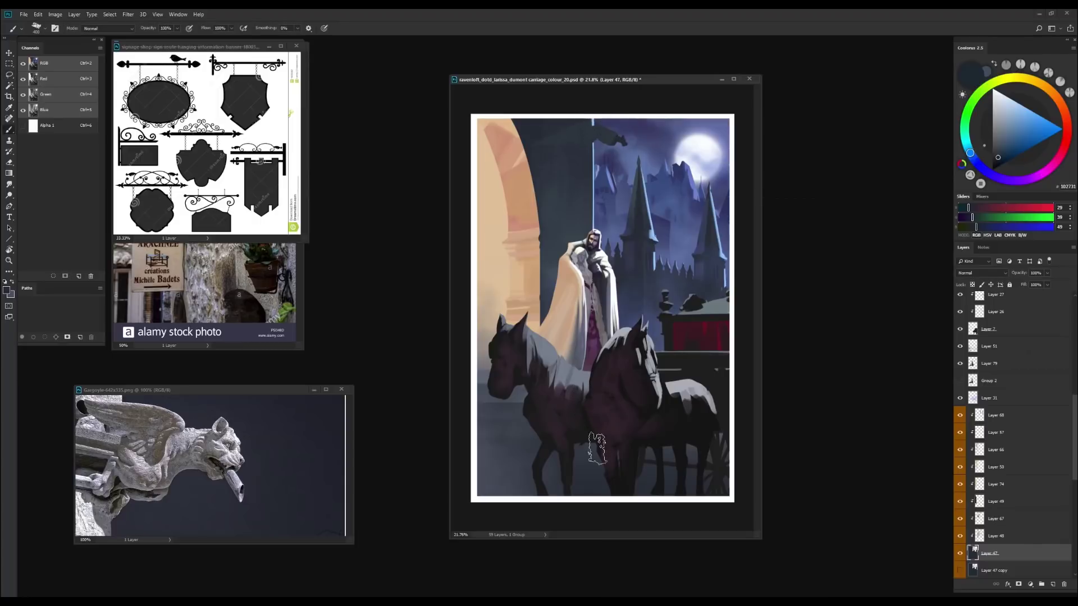
key(l)
mouse_move(594, 123)
mouse_down()
mouse_move(590, 136)
mouse_move(594, 123)
mouse_up()
key(b)
On Layer 57, sample light cyan and swap brush and eraser tips for touch-ups
alt+click(987, 433)
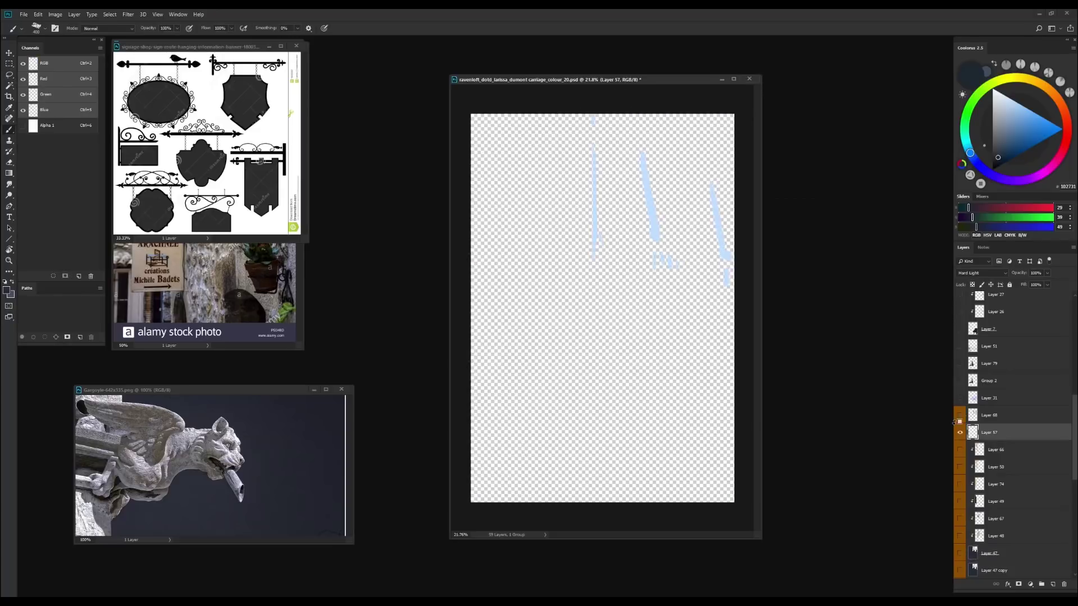
alt+click(652, 205)
right_click(654, 199)
click(690, 288)
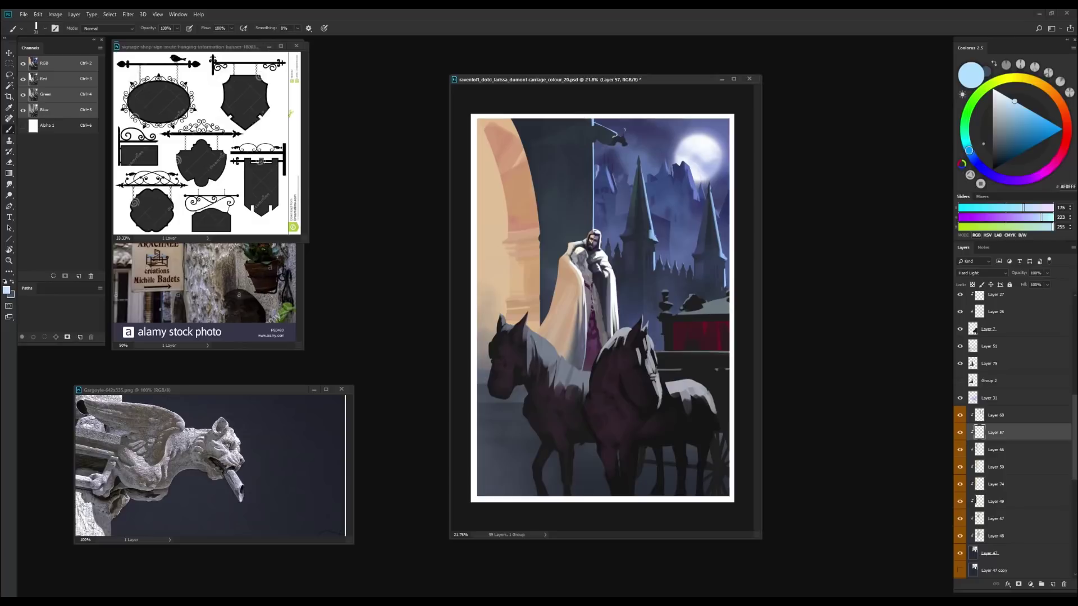
right_click(625, 131)
click(622, 137)
key(e)
right_click(618, 134)
click(640, 223)
key(b)
key(e)
key(b)
Check Layer 47 on its own, make it active, and zoom in on the cloaked figure
alt+click(960, 553)
alt+click(960, 553)
click(990, 553)
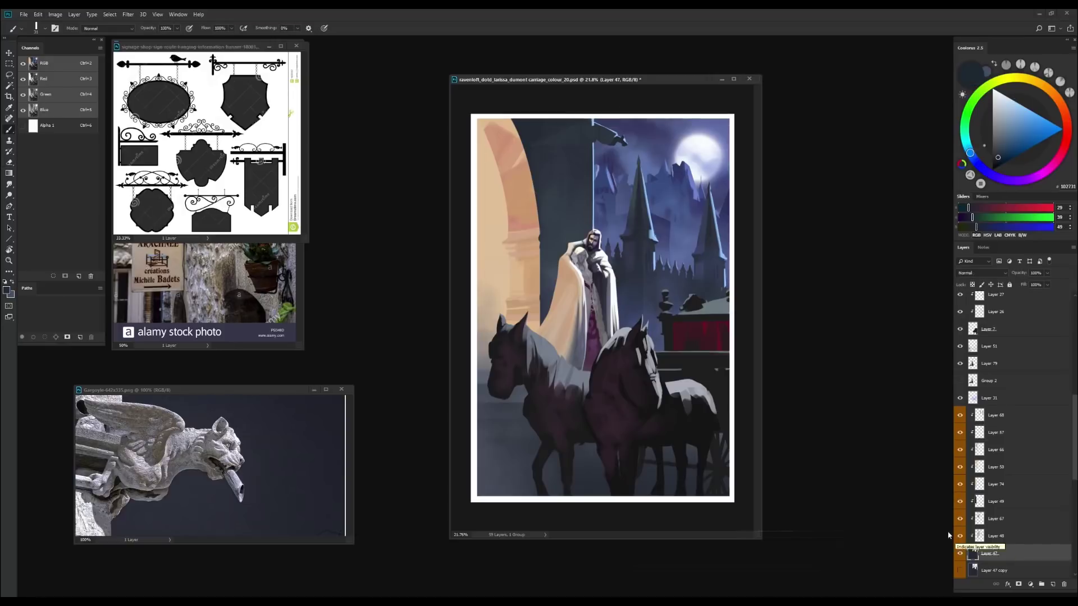
scroll(602, 307, up, 3)
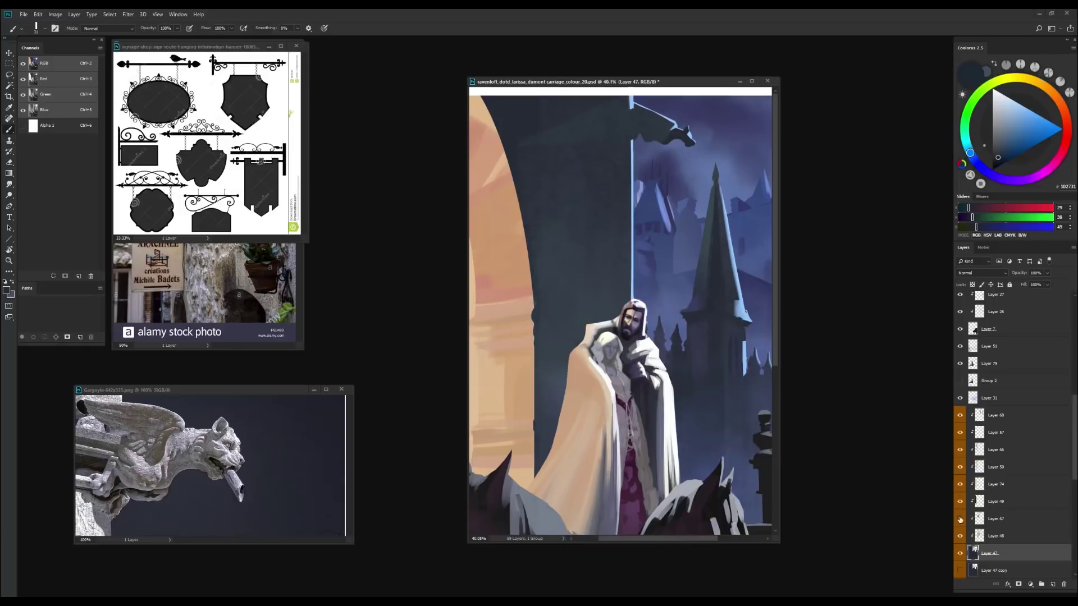
On Layer 67, paint over the gargoyle and flag area with sampled sky blue-greys
click(991, 519)
right_click(730, 204)
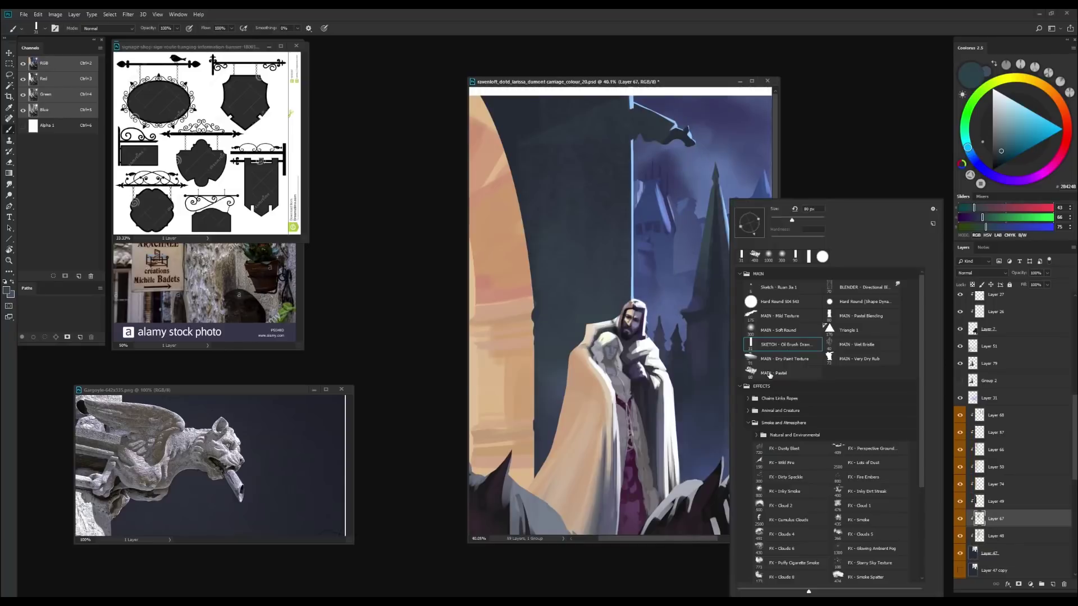
click(753, 315)
alt+click(615, 135)
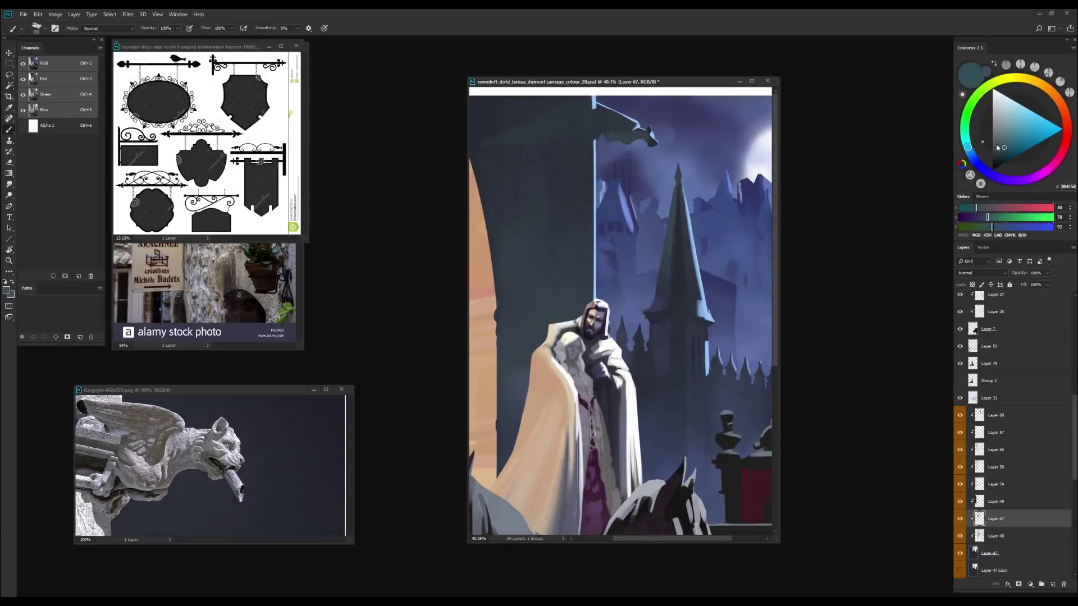
alt+click(598, 133)
mouse_move(596, 132)
mouse_down()
mouse_move(633, 153)
mouse_move(652, 139)
mouse_up()
key(bracketleft)
key(bracketleft)
key(bracketleft)
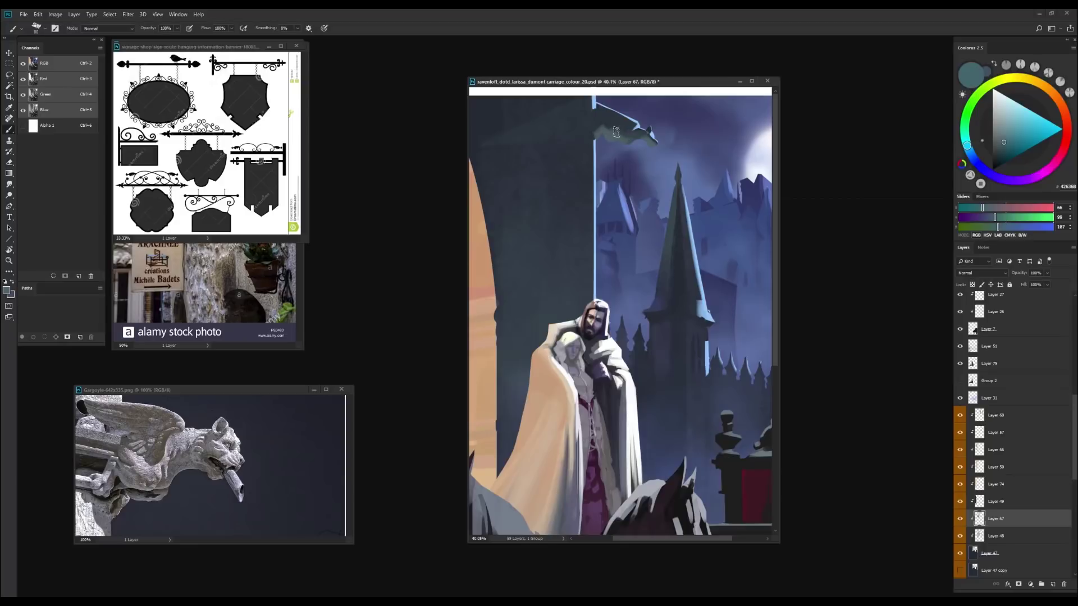
Erase the edges of the repainted gargoyle area with a larger eraser brush
key(e)
right_click(636, 242)
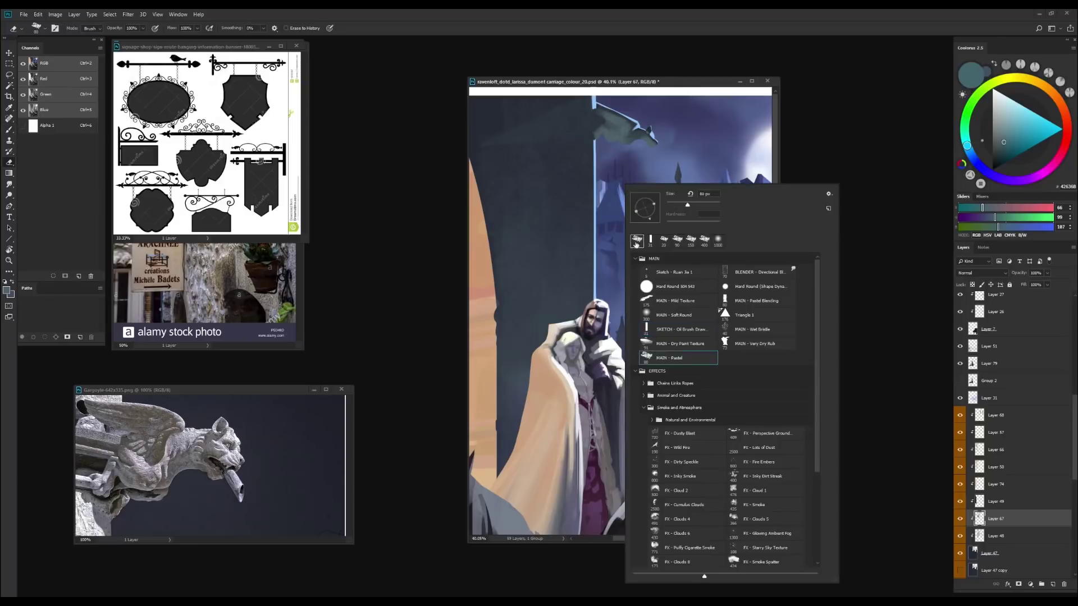
click(636, 243)
scroll(632, 230, down, 5)
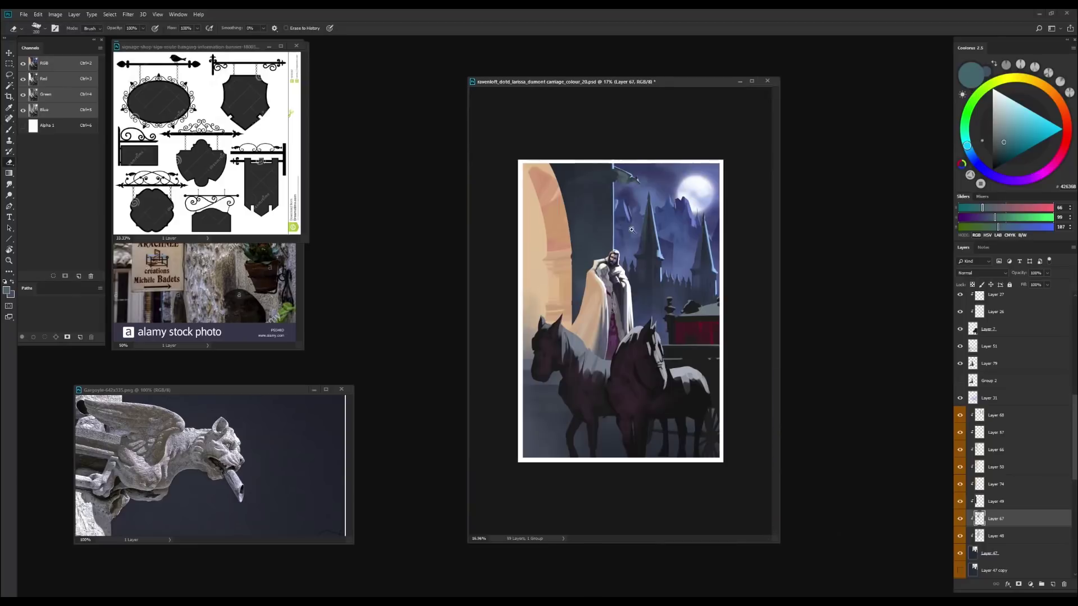
scroll(635, 225, up, 2)
scroll(648, 219, down, 2)
scroll(659, 213, down, 2)
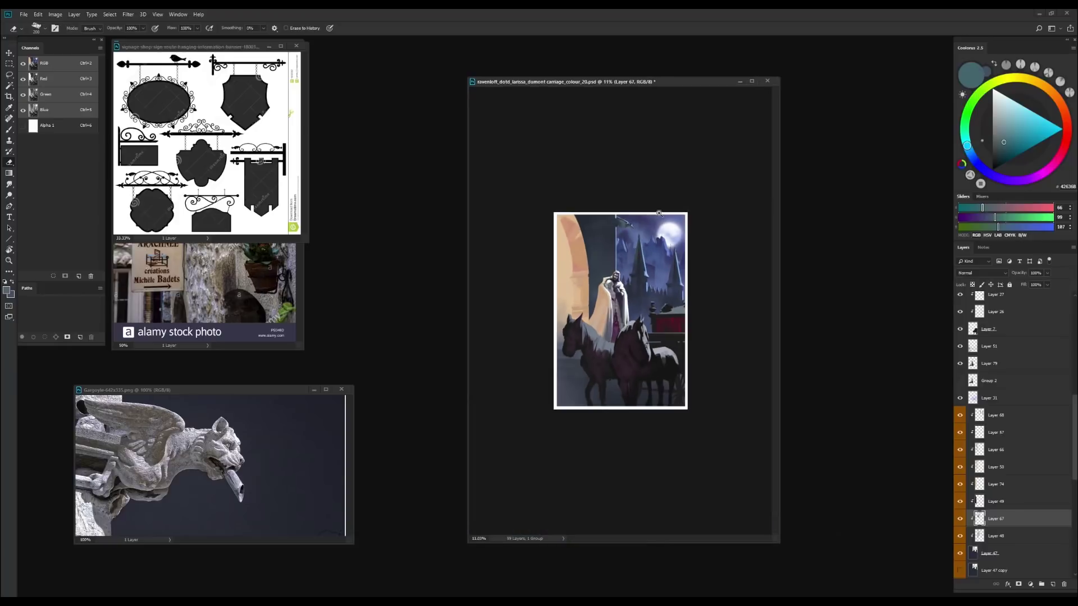
scroll(660, 213, up, 2)
Lasso the flag and darken it to Lightness -23 in Hue/Saturation
key(l)
drag(613, 124, 633, 165)
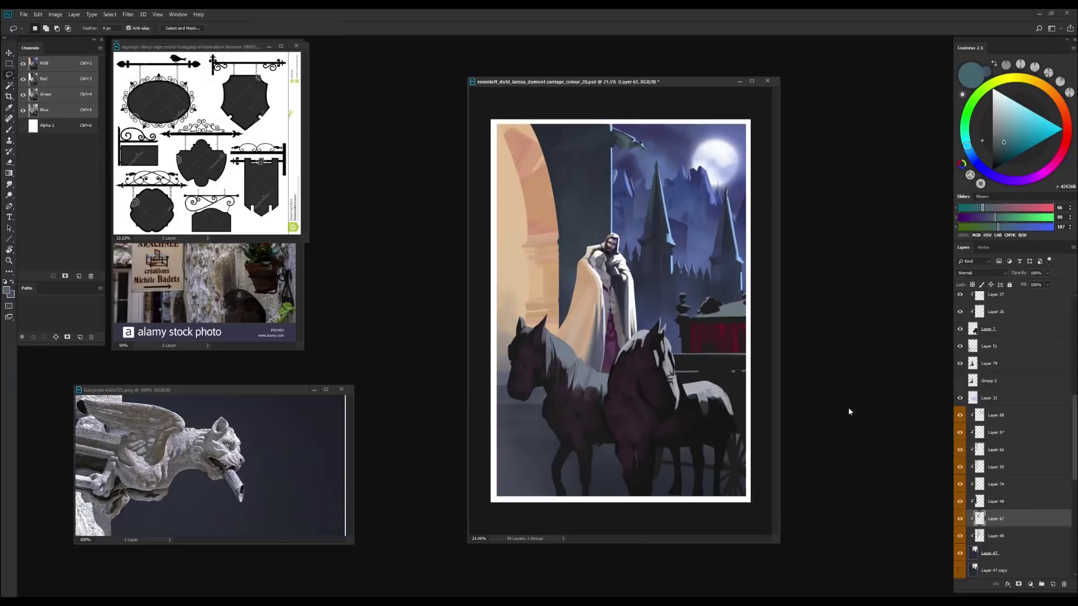
key(ctrl+u)
drag(881, 393, 872, 394)
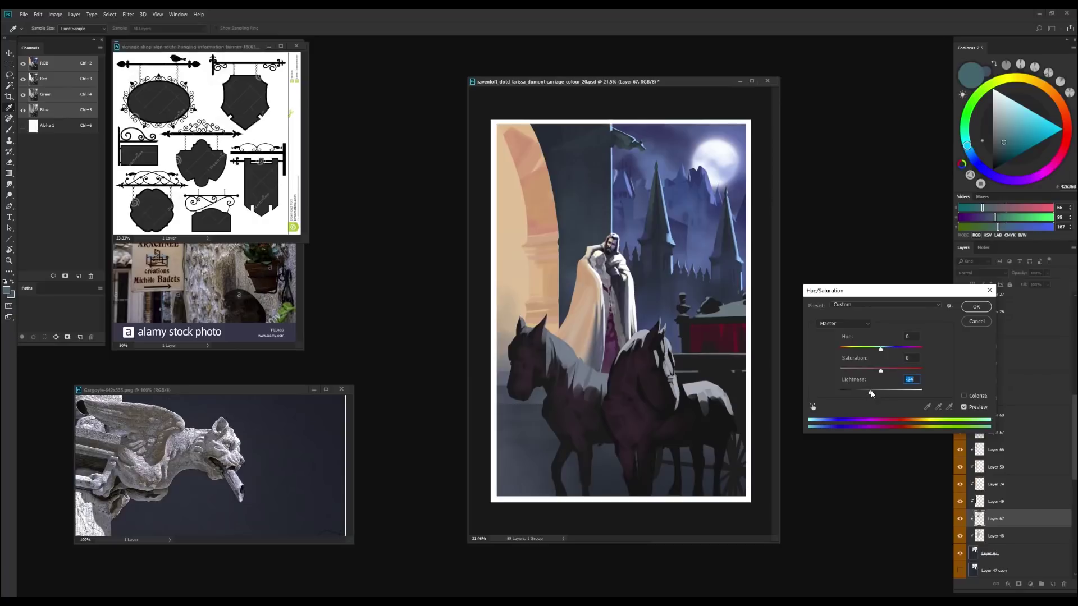
key(Return)
Shift the view left and move between Layer 47 and Layer 67 for further touch-ups
scroll(661, 297, down, 2)
scroll(660, 297, up, 4)
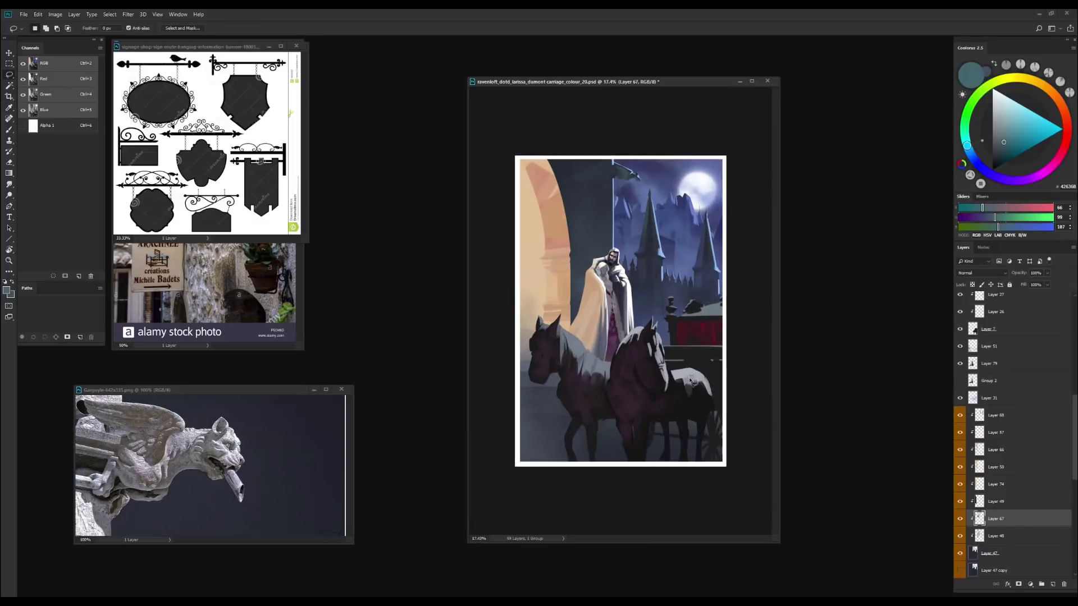
drag(660, 298, 644, 297)
alt+click(603, 155)
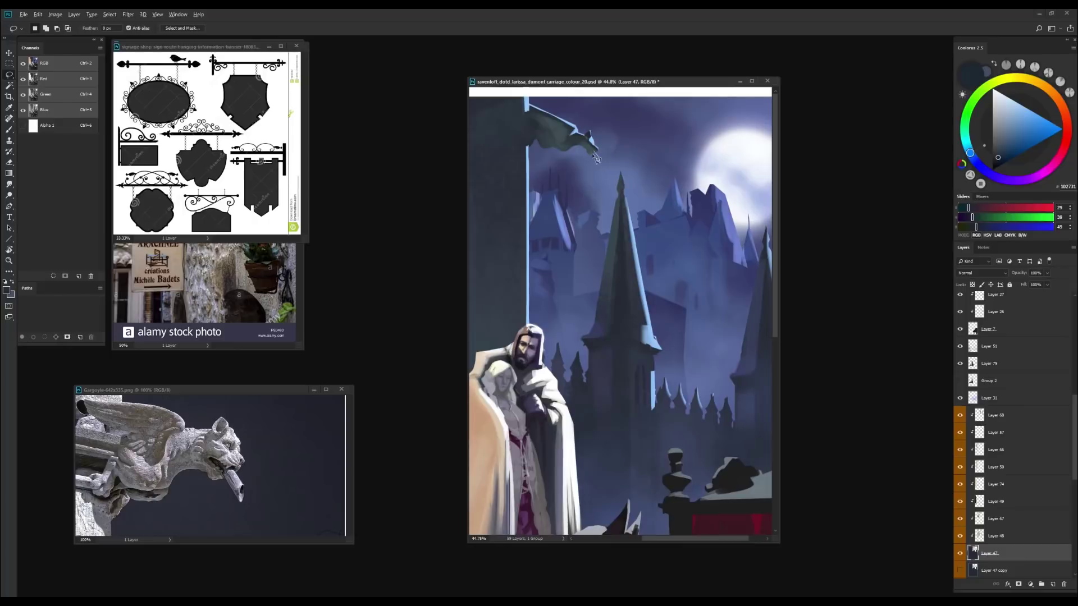
key(b)
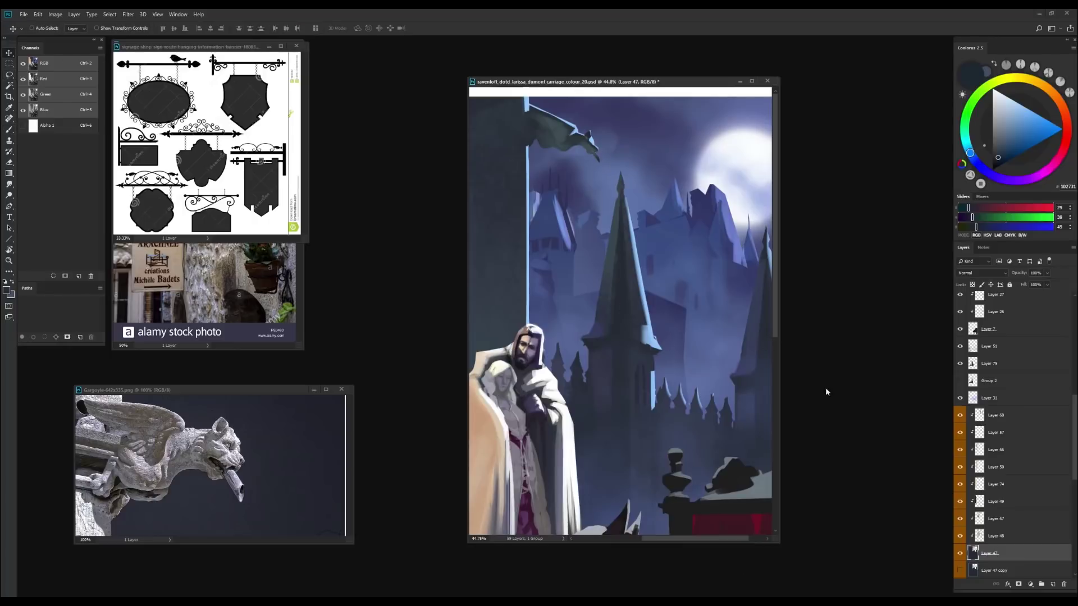
key(alt+bracketright)
key(alt+bracketright)
key(l)
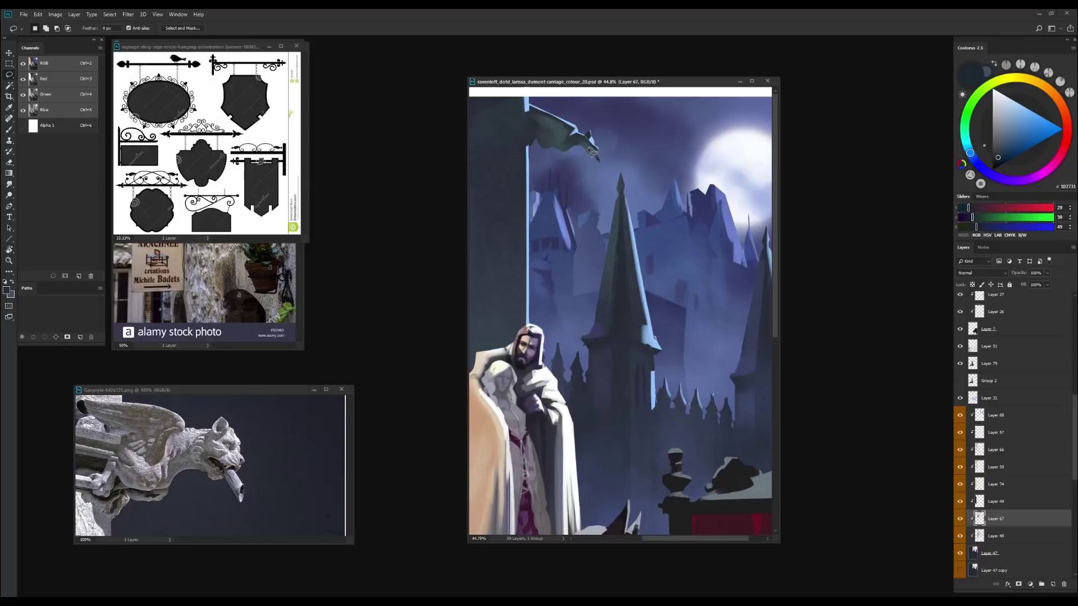
key(e)
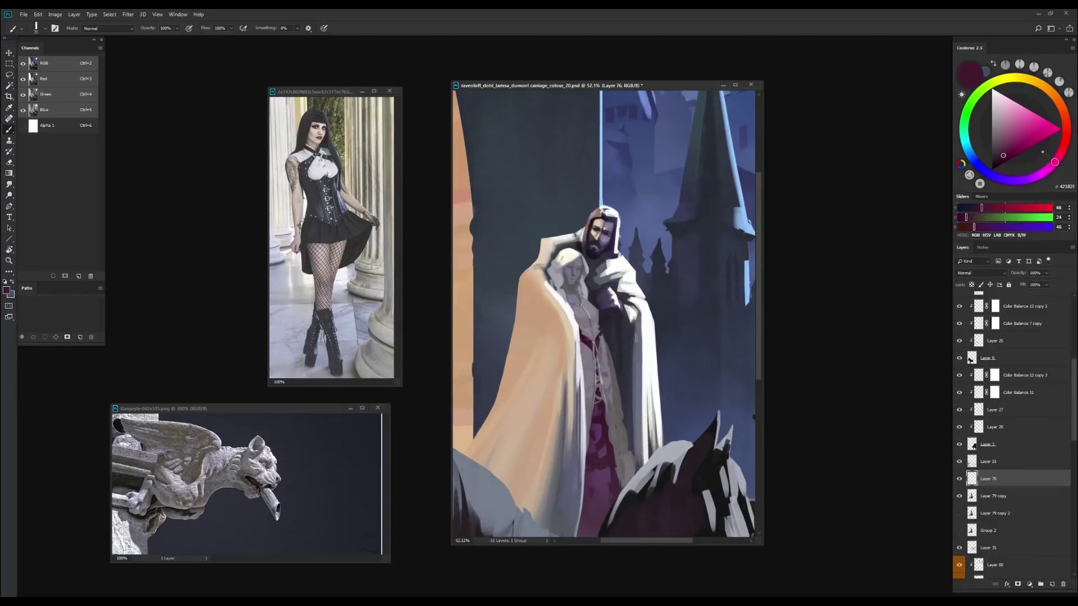
Paint the woman's head with a grey sampled from the cloak, alternating with the eraser
alt+click(592, 289)
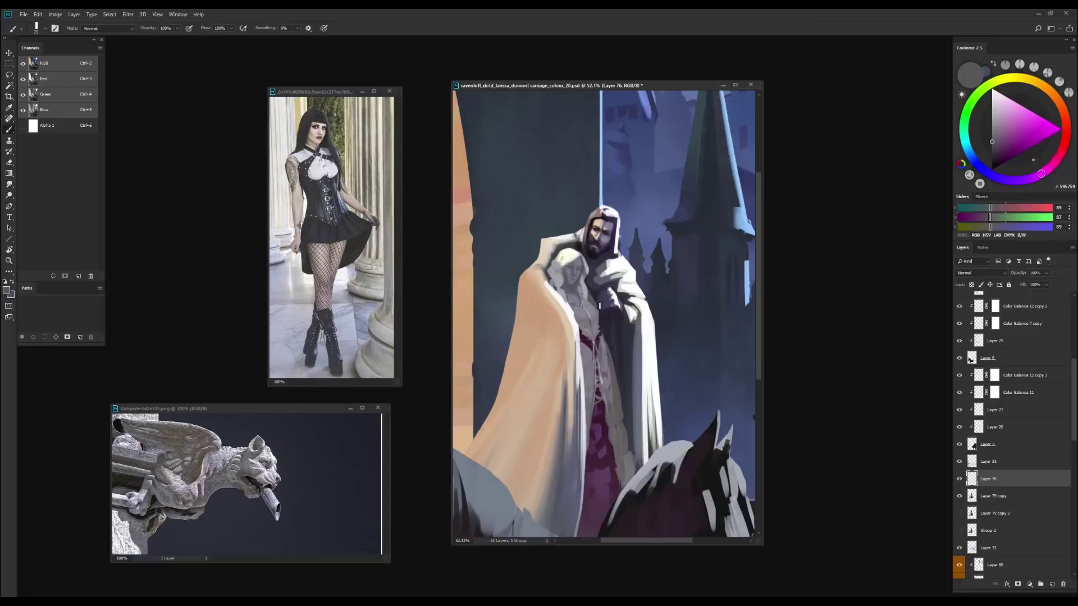
key(e)
right_click(598, 202)
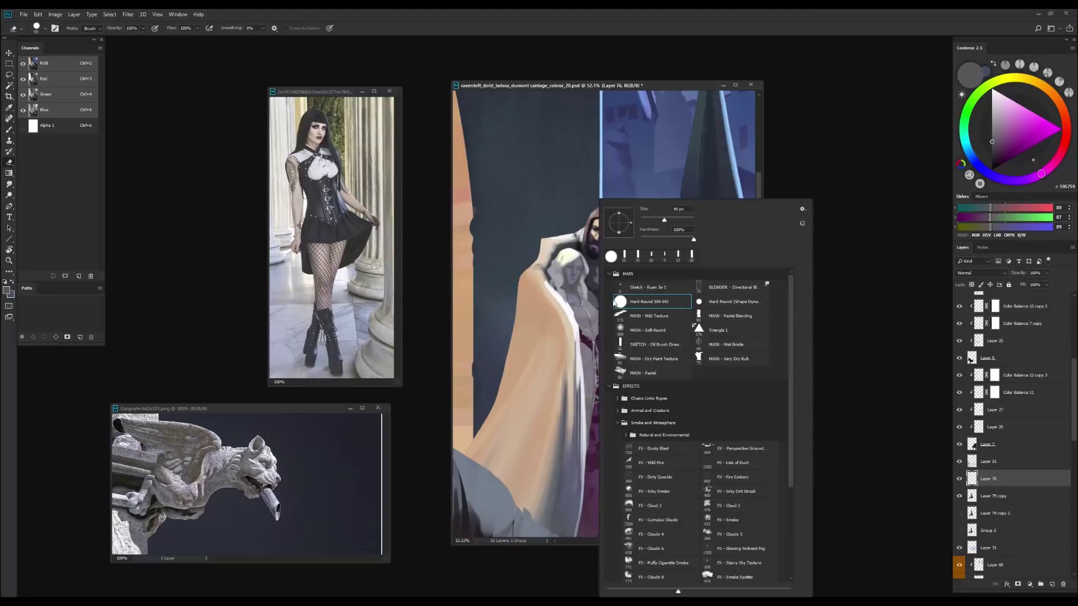
key(Escape)
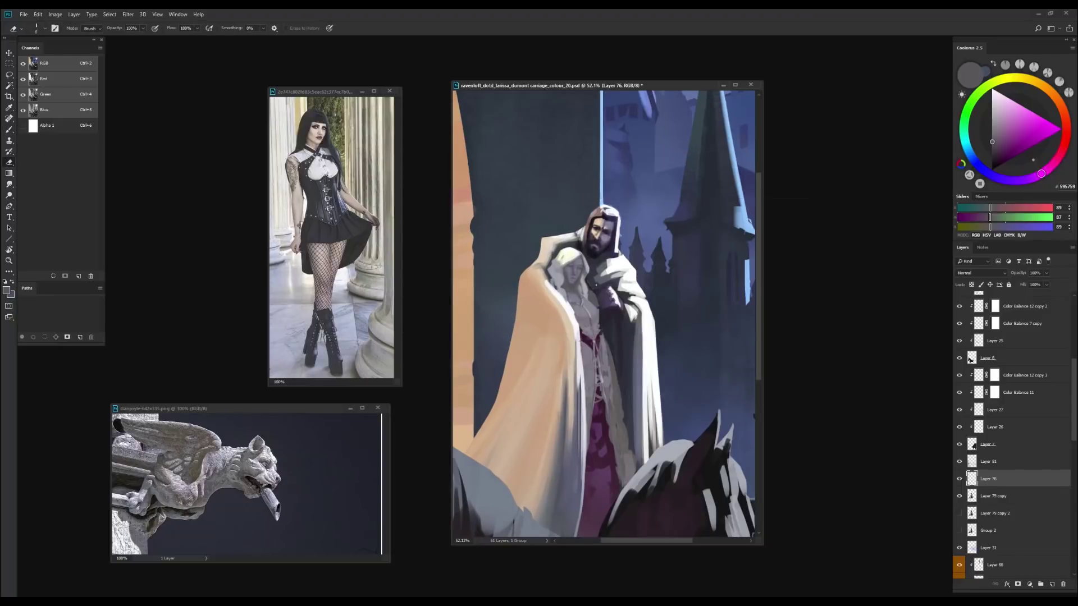
key(b)
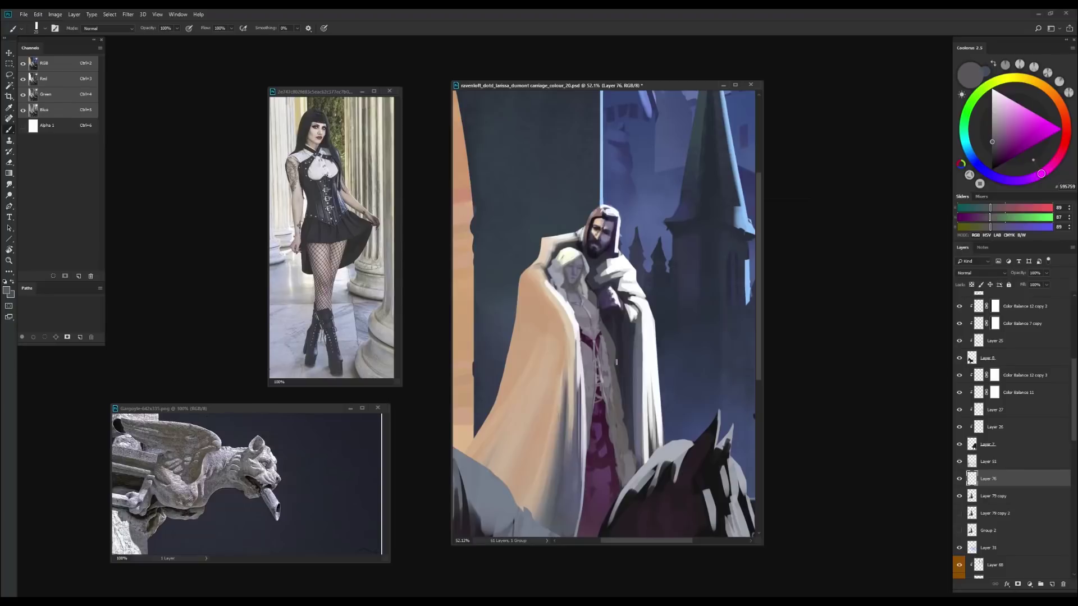
key(e)
key(b)
Refine her face and hair with light and darker grey-violets, then clean edges with the eraser
alt+click(594, 301)
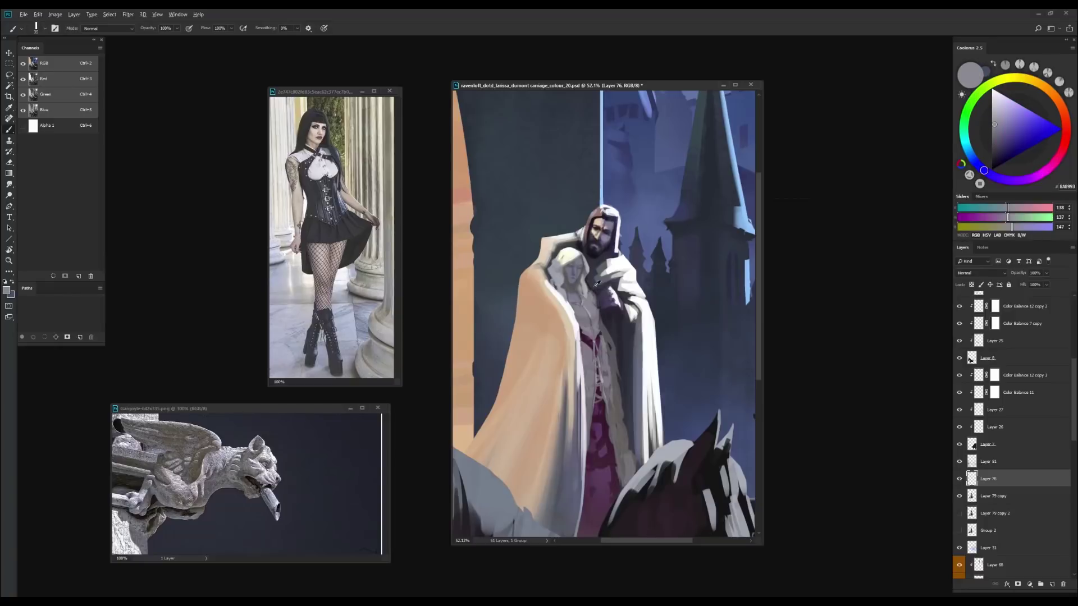
alt+click(604, 332)
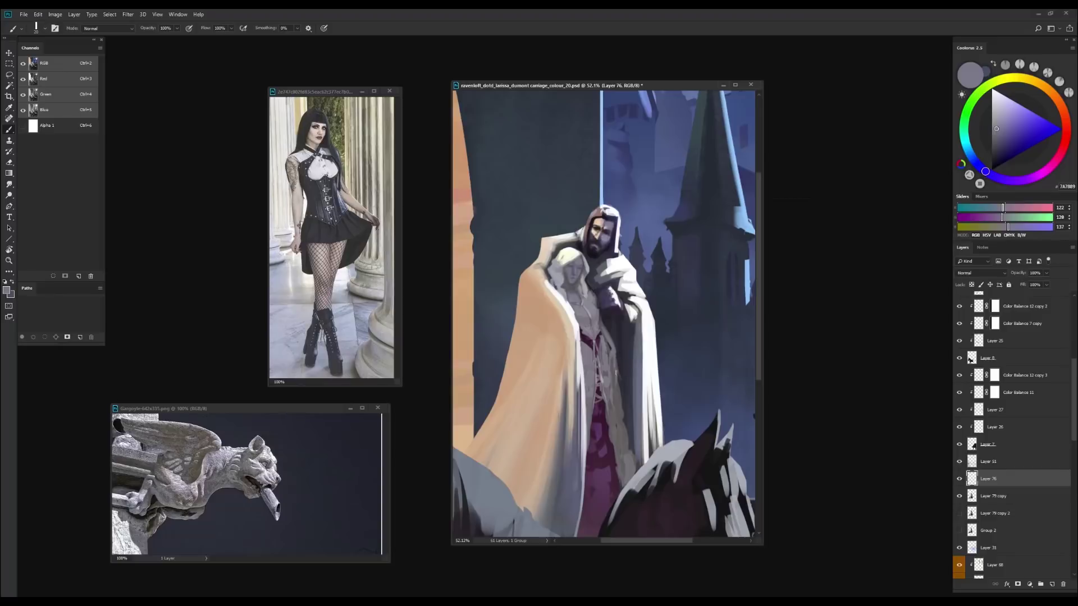
key(e)
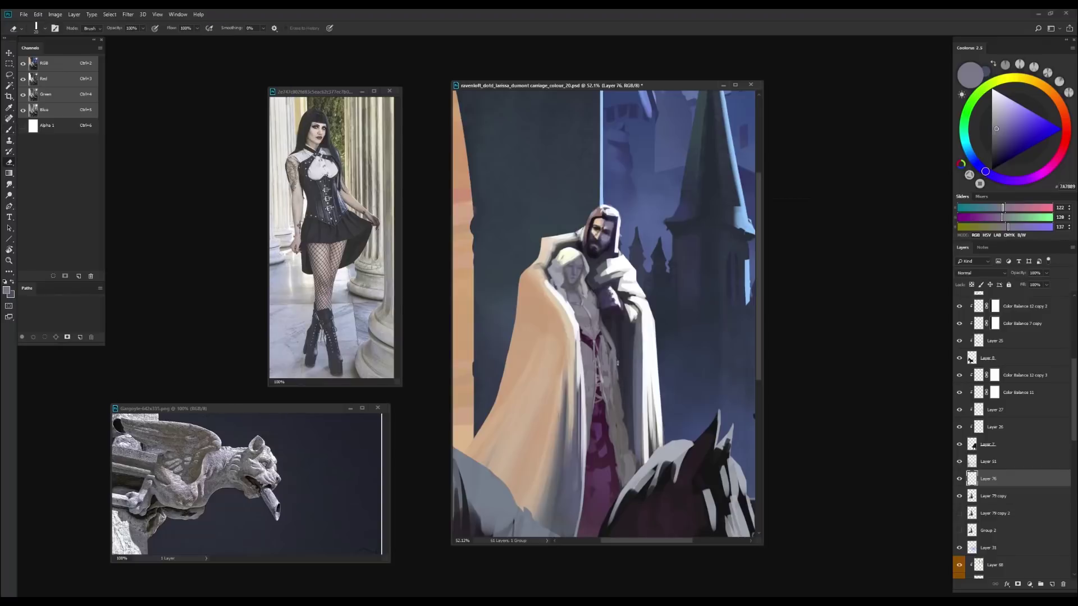
mouse_move(616, 375)
mouse_down()
mouse_move(600, 382)
mouse_move(634, 397)
mouse_up()
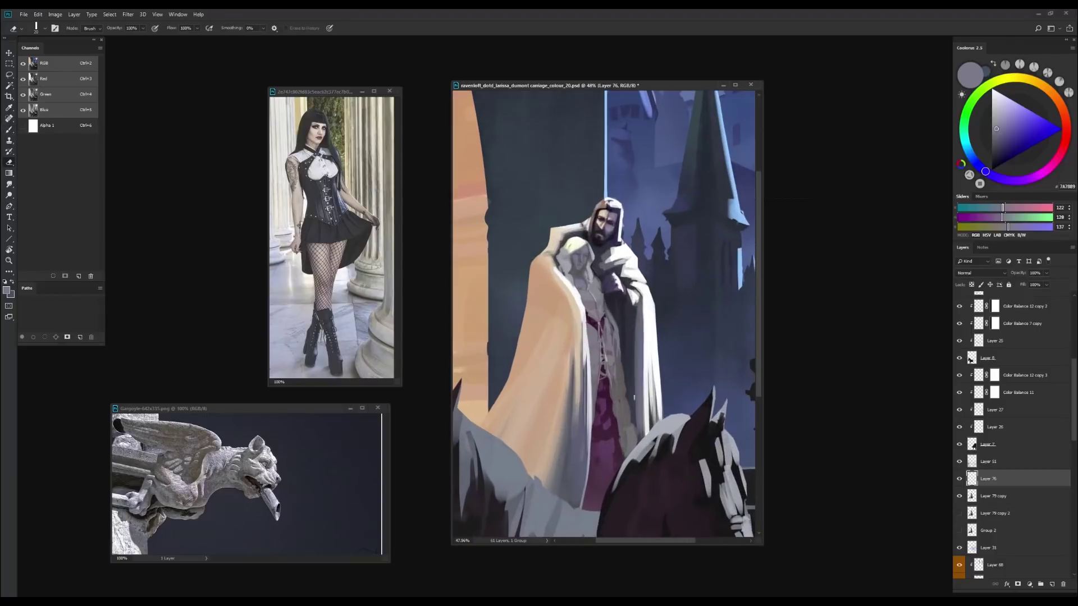